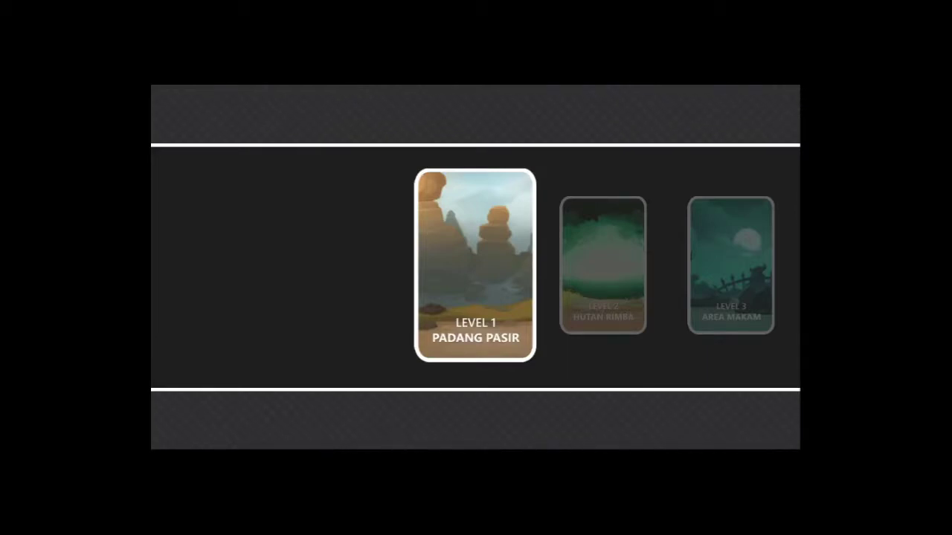
Swipe back and forth through the four level cards with the arrow keys, ending on Level 4 Goa Hantu.
{"action": "key", "text": "Right"}
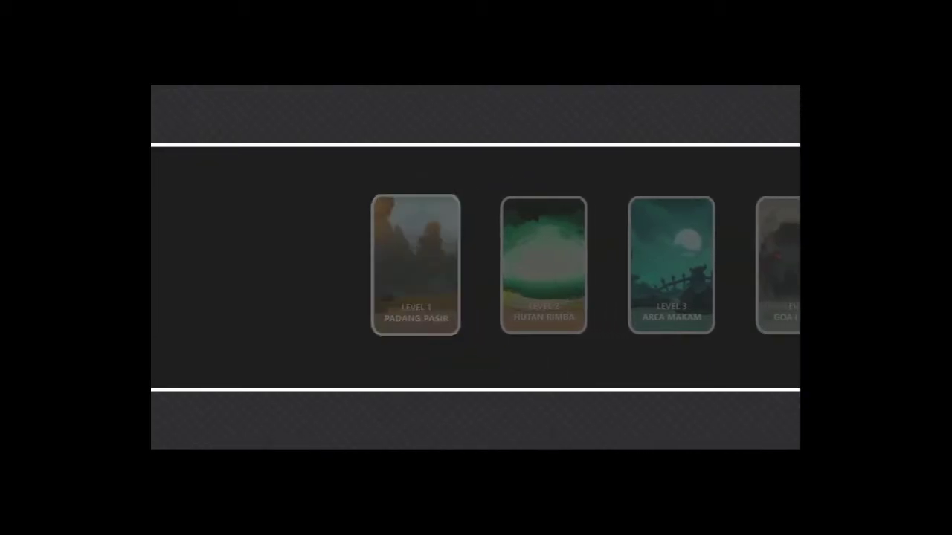
{"action": "key", "text": "Right"}
{"action": "key", "text": "Right"}
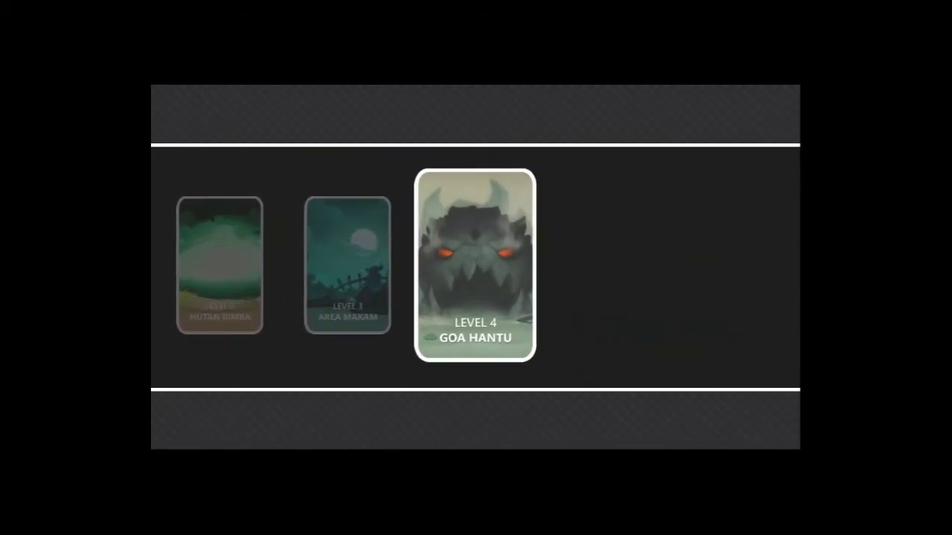
{"action": "key", "text": "Left"}
{"action": "key", "text": "Left"}
{"action": "key", "text": "Left"}
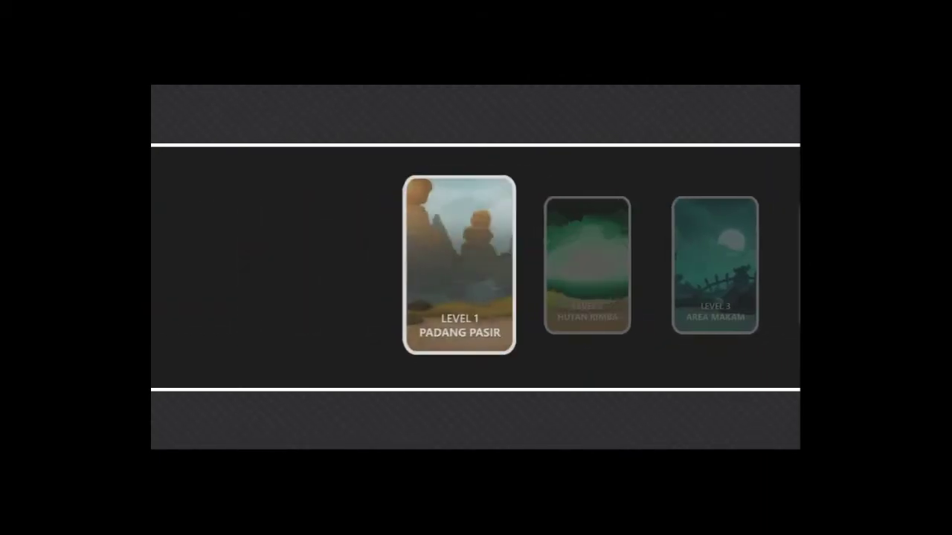
{"action": "key", "text": "Right"}
{"action": "key", "text": "Right"}
{"action": "key", "text": "Right"}
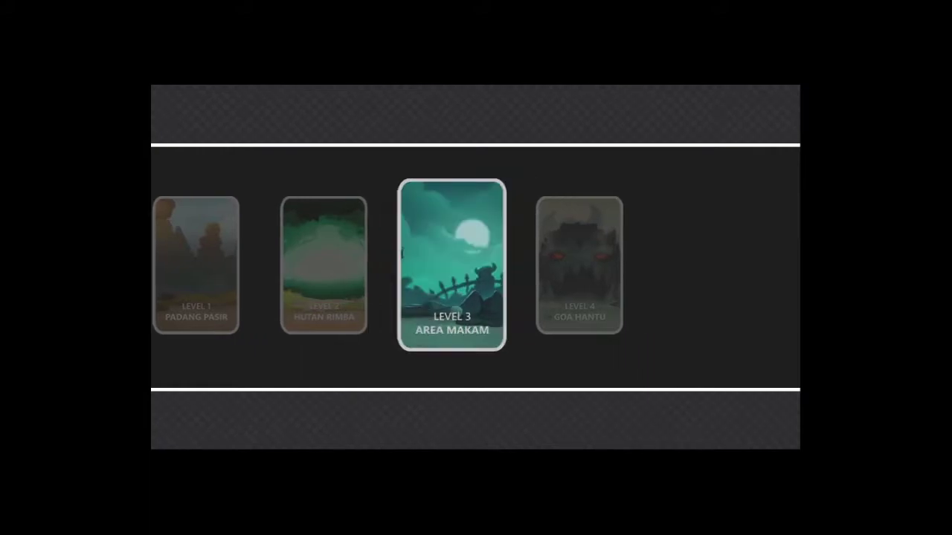
{"action": "key", "text": "Left"}
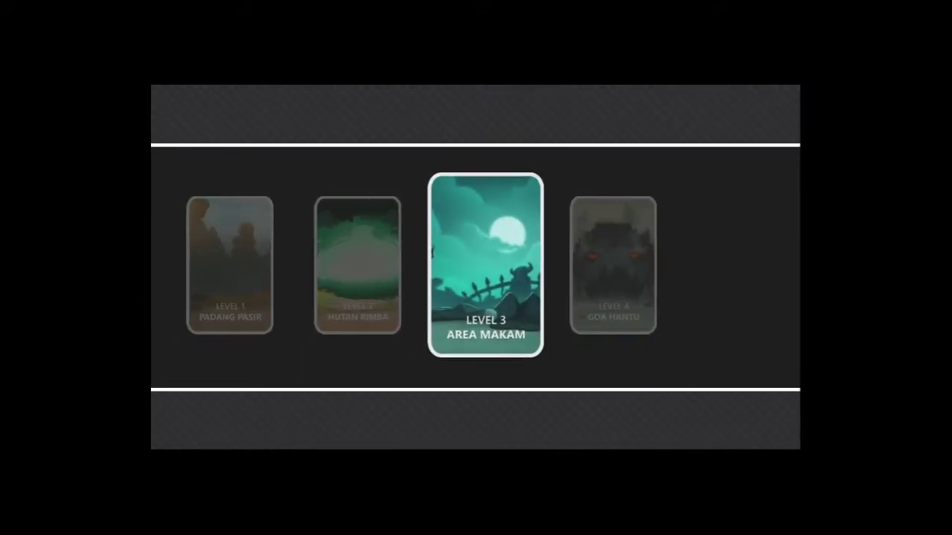
{"action": "key", "text": "Left"}
{"action": "key", "text": "Left"}
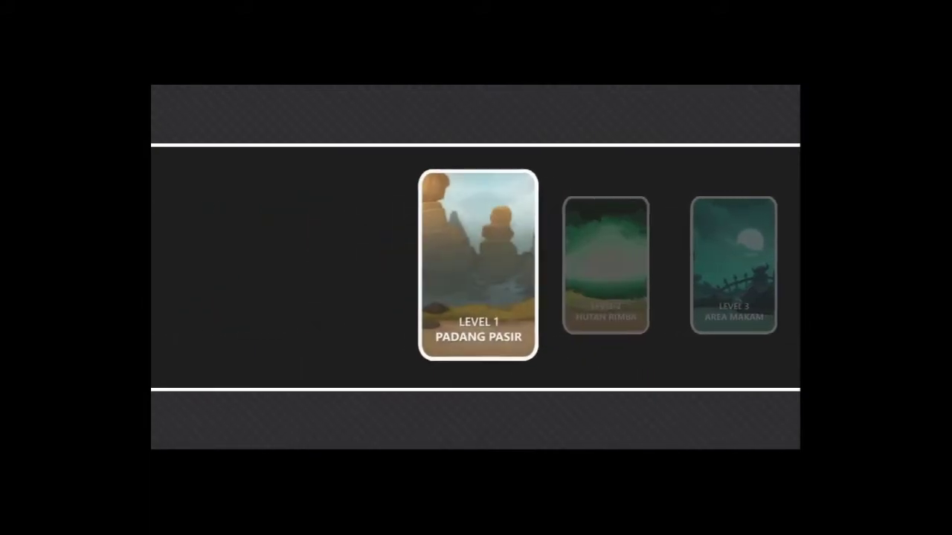
{"action": "key", "text": "Right"}
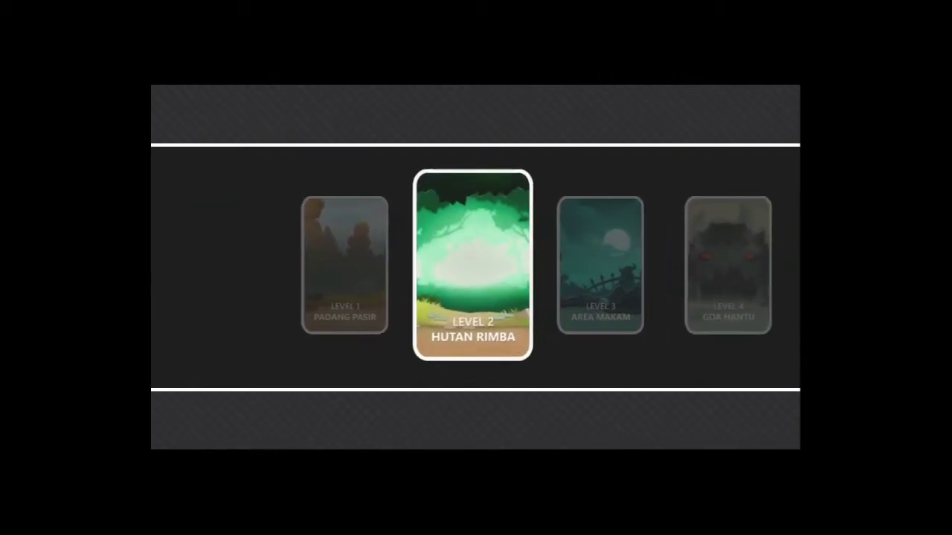
{"action": "key", "text": "Right"}
{"action": "key", "text": "Right"}
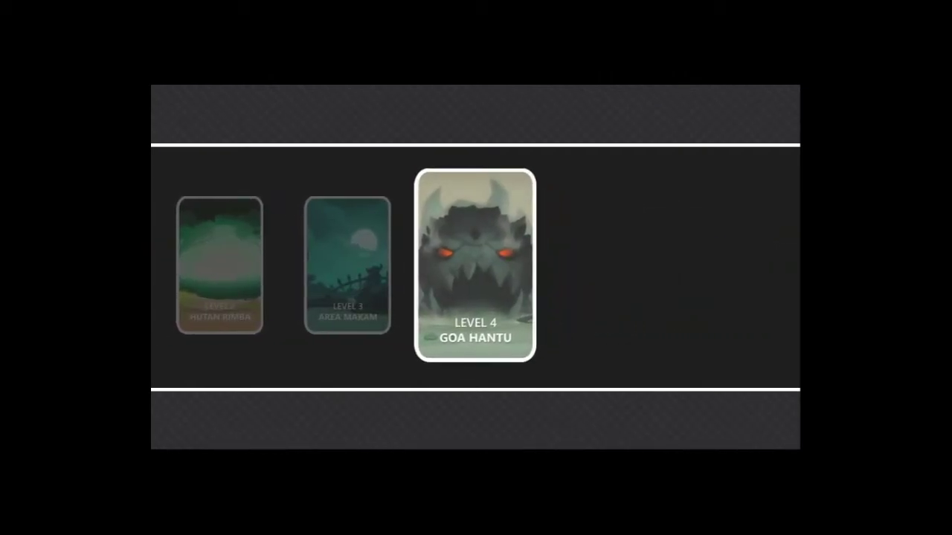
{"action": "key", "text": "Left"}
{"action": "key", "text": "Left"}
{"action": "key", "text": "Left"}
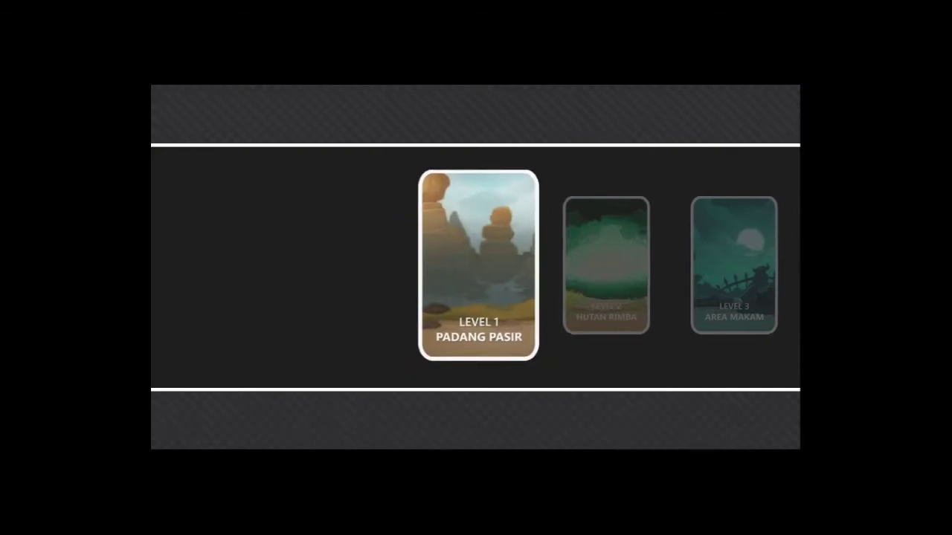
{"action": "key", "text": "Right"}
{"action": "key", "text": "Right"}
{"action": "key", "text": "Right"}
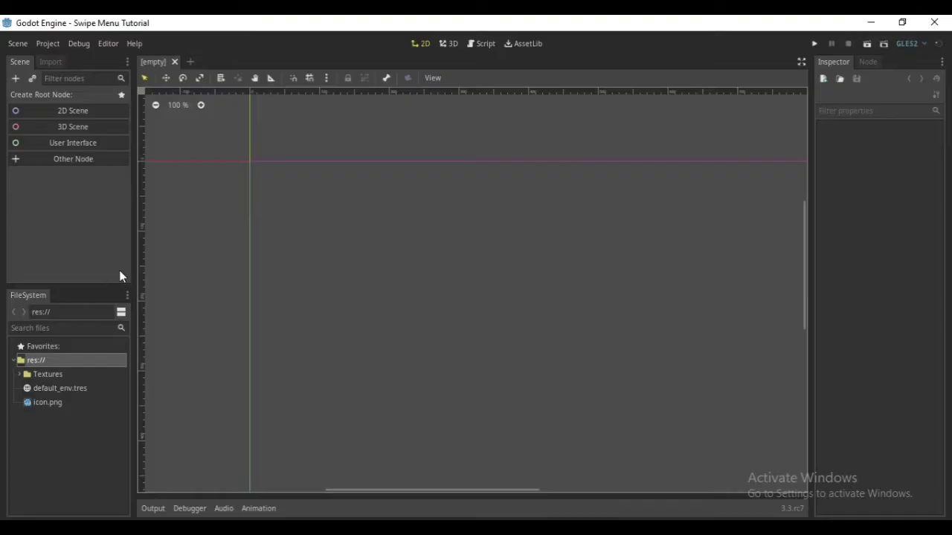
Set the window size to 1920×1080 in Project Settings, correcting the mistyped height.
{"action": "left_click", "coordinate": [46, 43]}
{"action": "left_click", "coordinate": [52, 59]}
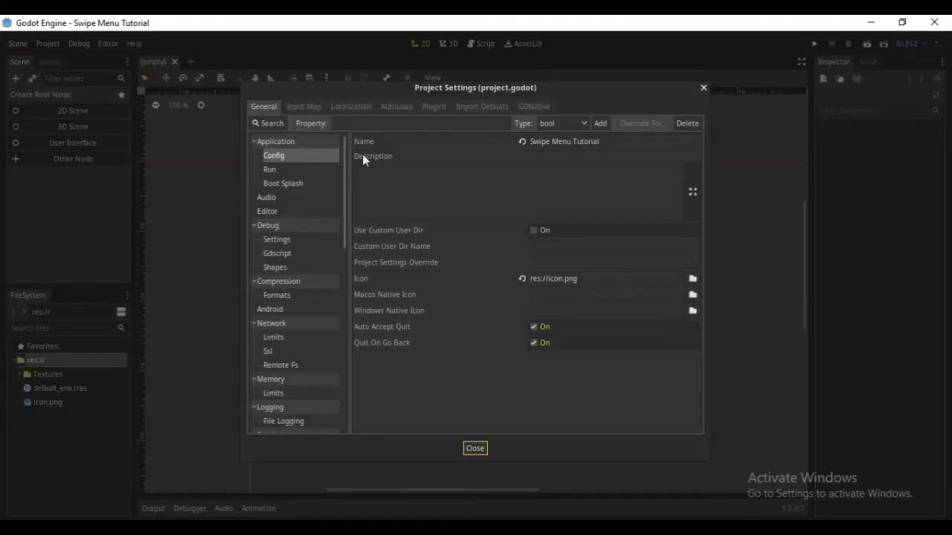
{"action": "type", "text": "window"}
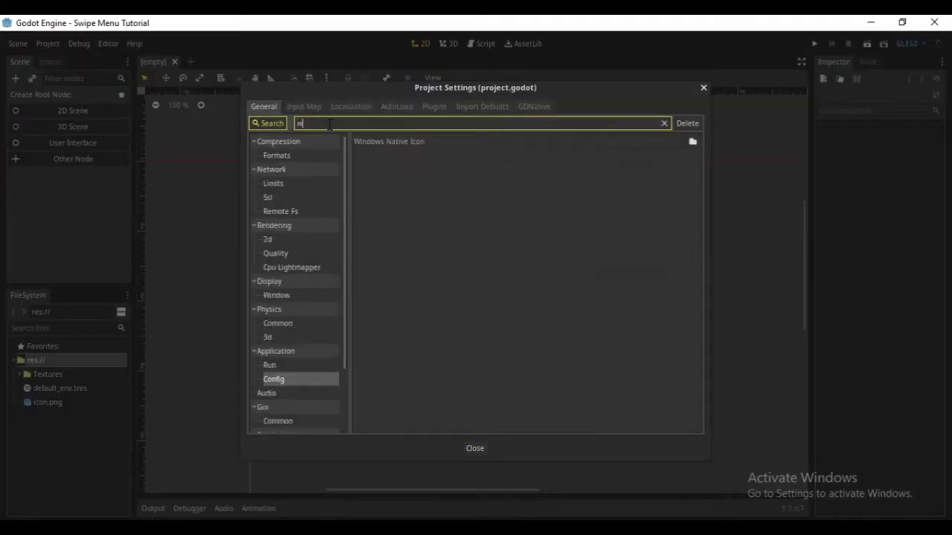
{"action": "left_click", "coordinate": [291, 183]}
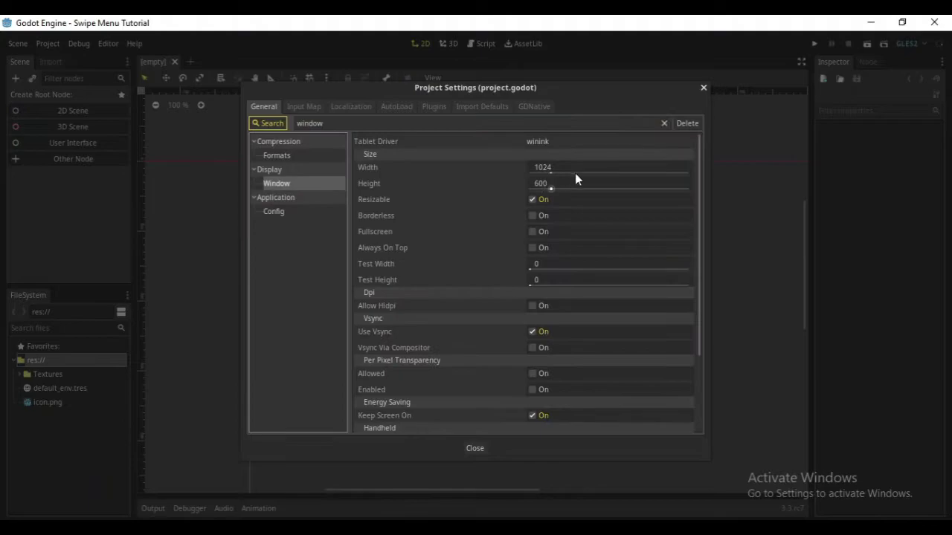
{"action": "left_click", "coordinate": [576, 168]}
{"action": "type", "text": "1920"}
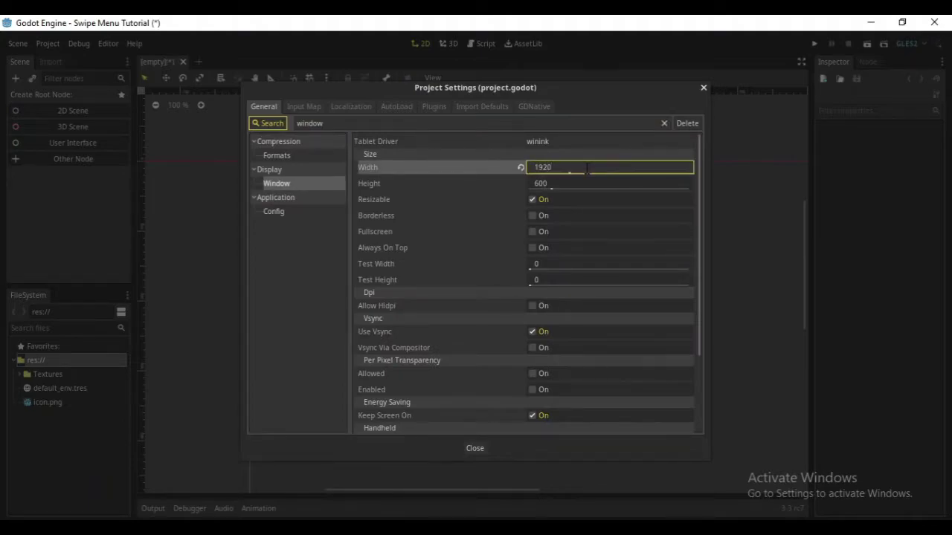
{"action": "left_click", "coordinate": [592, 183]}
{"action": "type", "text": "10280"}
{"action": "key", "text": "Return"}
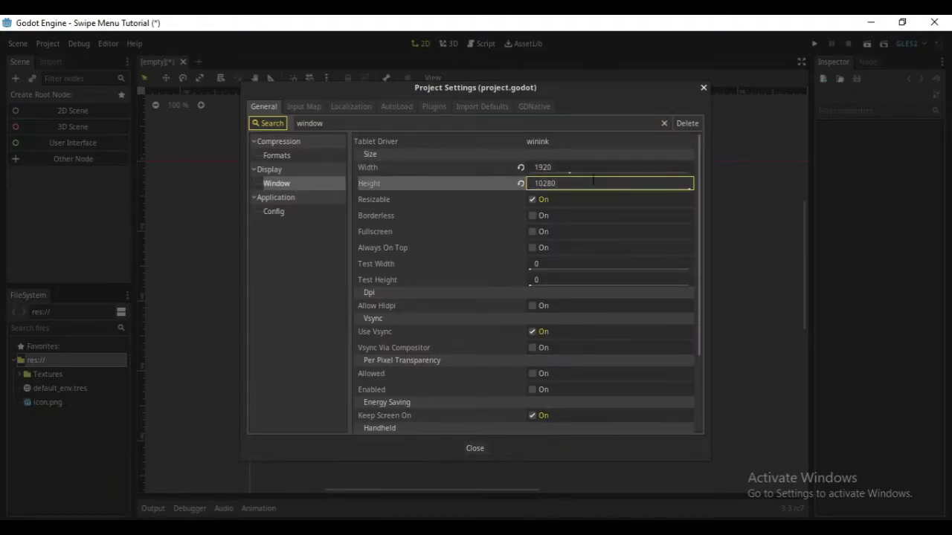
{"action": "left_click", "coordinate": [592, 180]}
{"action": "type", "text": "1080"}
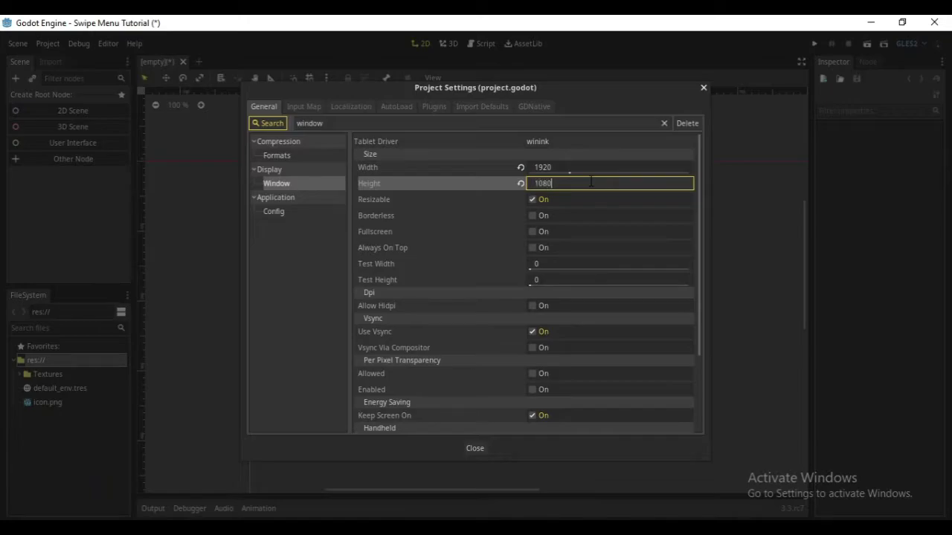
{"action": "key", "text": "Return"}
Set the test size to 960×540 (1920/2, 1080/2), with 2d stretch mode and expand aspect.
{"action": "left_click", "coordinate": [558, 262]}
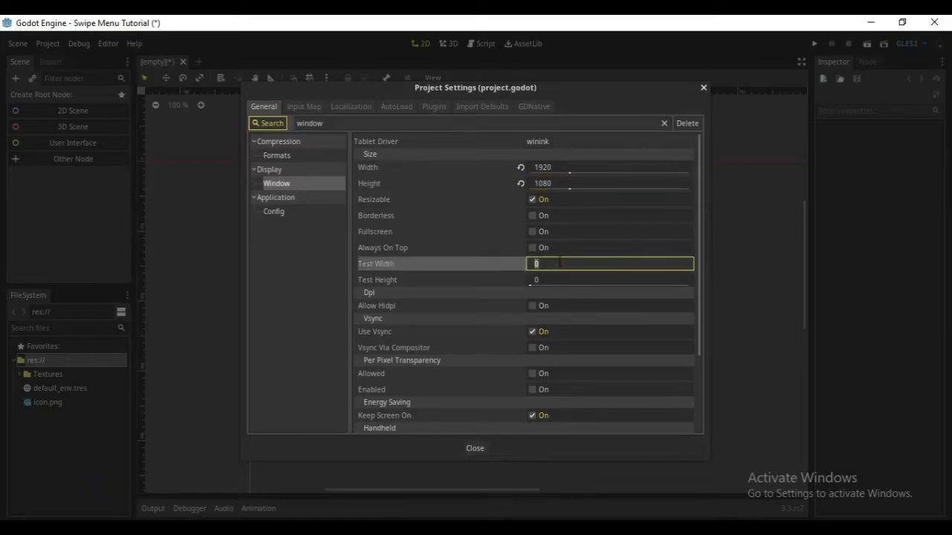
{"action": "type", "text": "1920/2"}
{"action": "key", "text": "Return"}
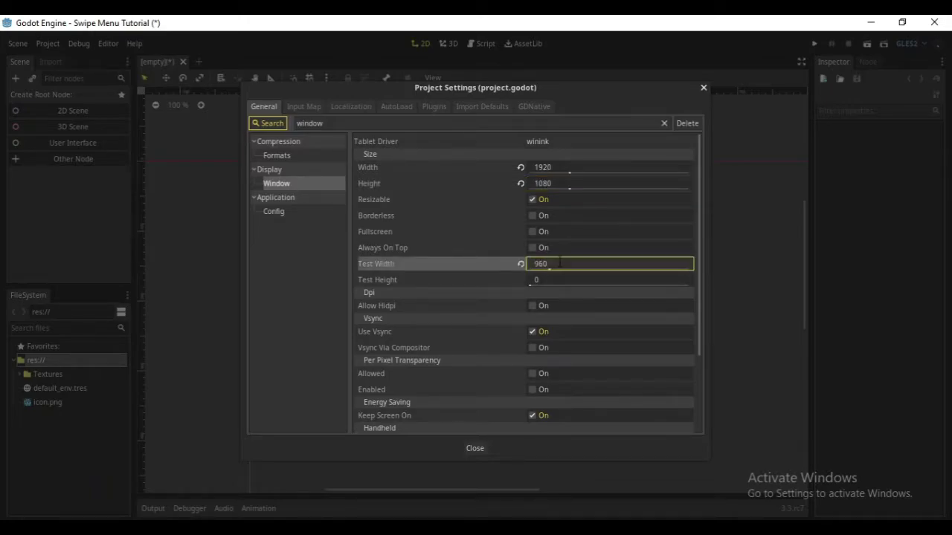
{"action": "left_click", "coordinate": [584, 281]}
{"action": "type", "text": "1080"}
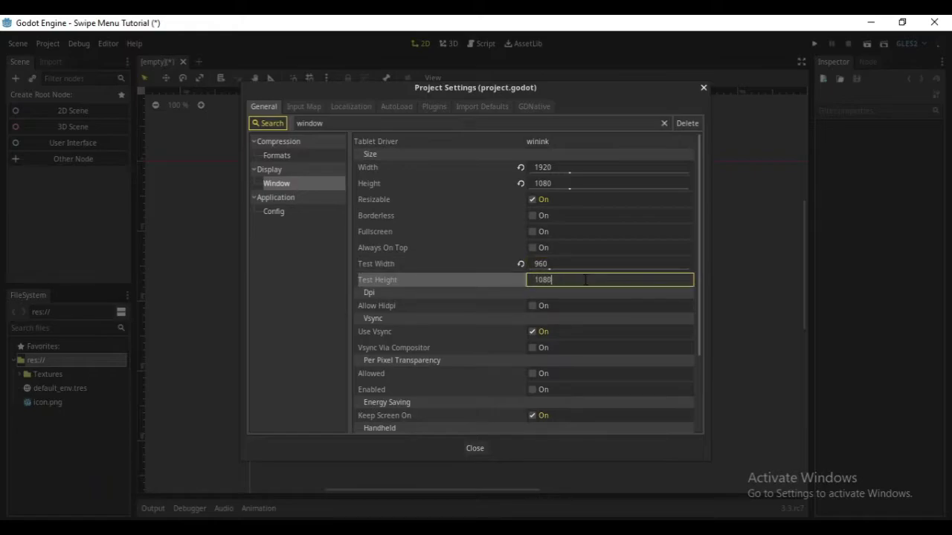
{"action": "type", "text": "/2"}
{"action": "key", "text": "Return"}
{"action": "scroll", "coordinate": [498, 281], "scroll_direction": "down", "scroll_amount": 3}
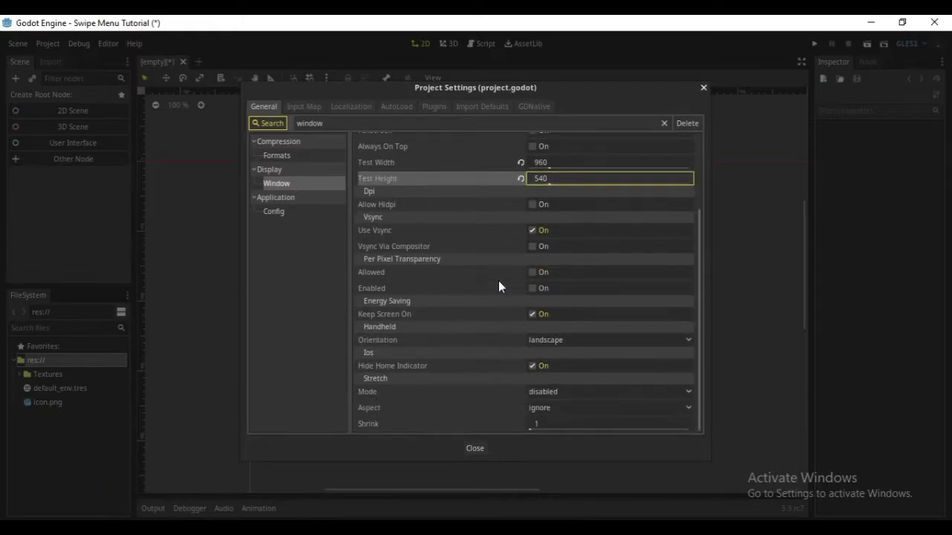
{"action": "left_click", "coordinate": [558, 391]}
{"action": "left_click", "coordinate": [557, 418]}
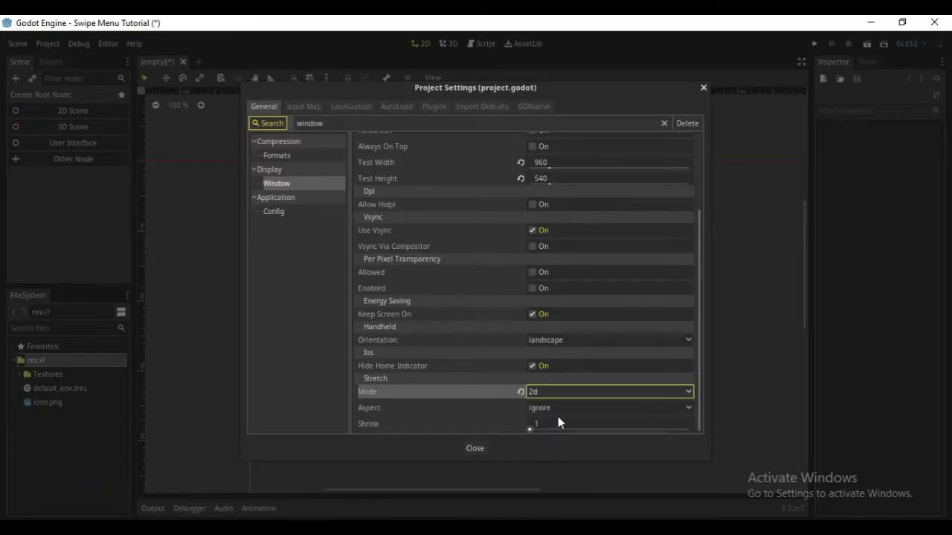
{"action": "left_click", "coordinate": [559, 408]}
{"action": "left_click", "coordinate": [561, 470]}
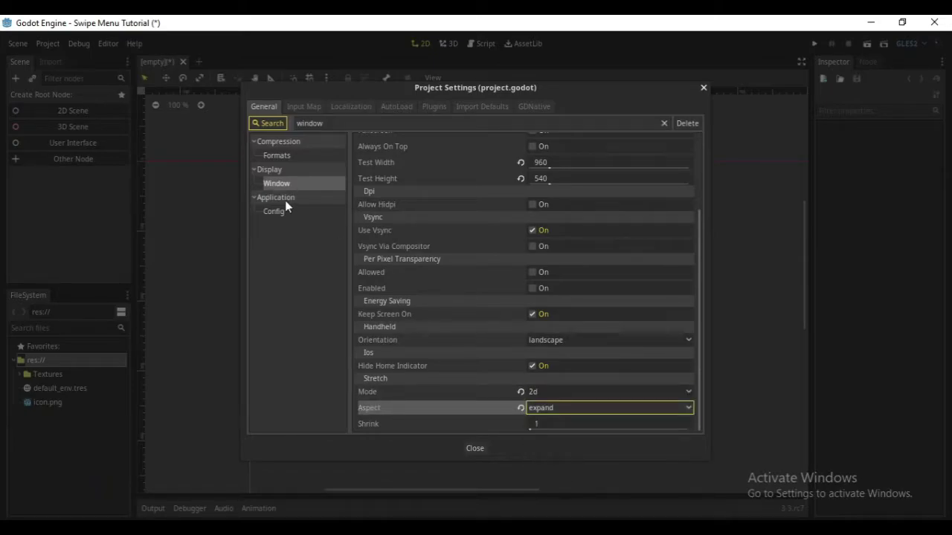
Enable Emulate Touch From Mouse in the pointing input settings and close Project Settings.
{"action": "left_click", "coordinate": [277, 123]}
{"action": "left_click", "coordinate": [265, 124]}
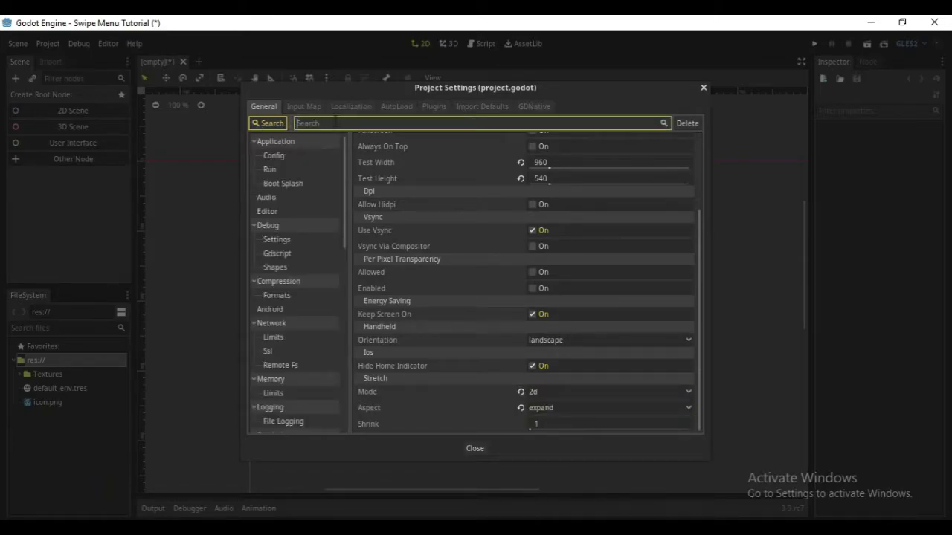
{"action": "type", "text": "pon"}
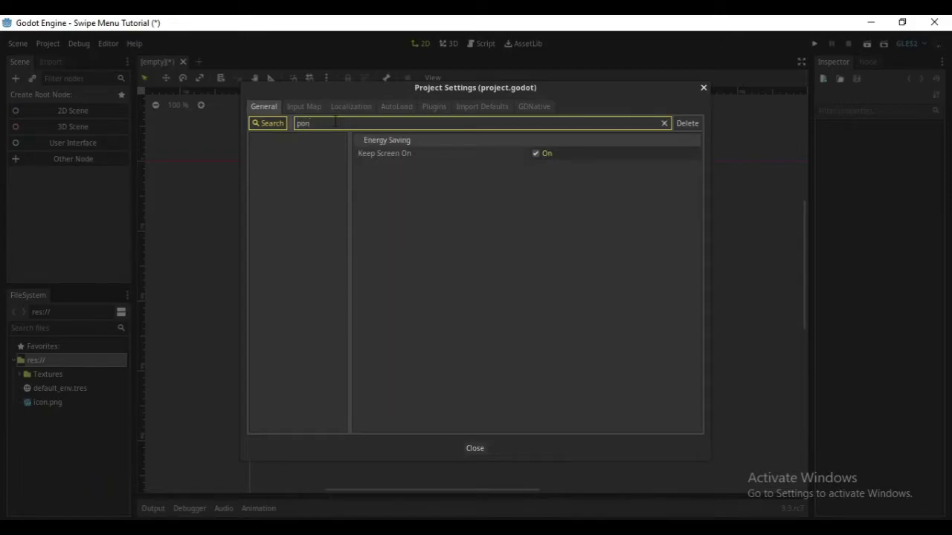
{"action": "key", "text": "BackSpace"}
{"action": "type", "text": "in"}
{"action": "left_click", "coordinate": [301, 154]}
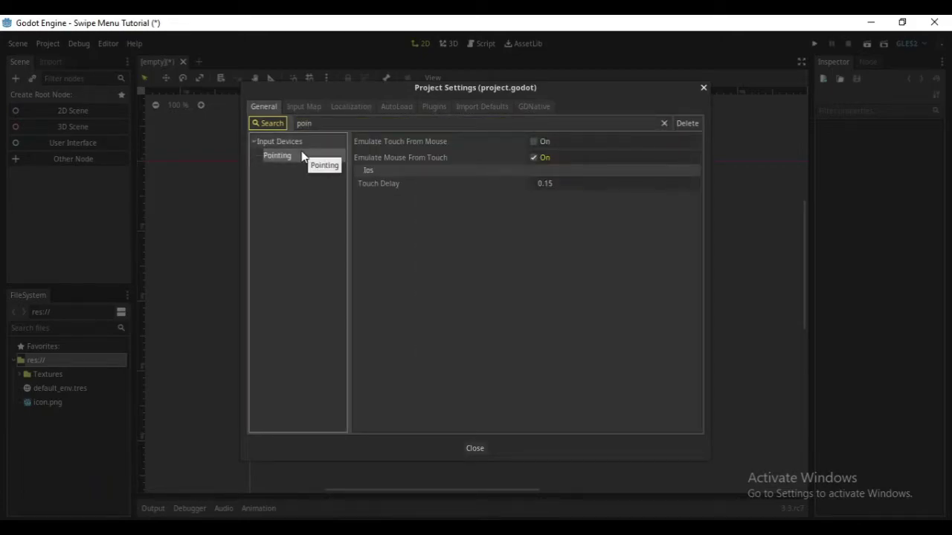
{"action": "left_click", "coordinate": [533, 142]}
{"action": "left_click", "coordinate": [479, 449]}
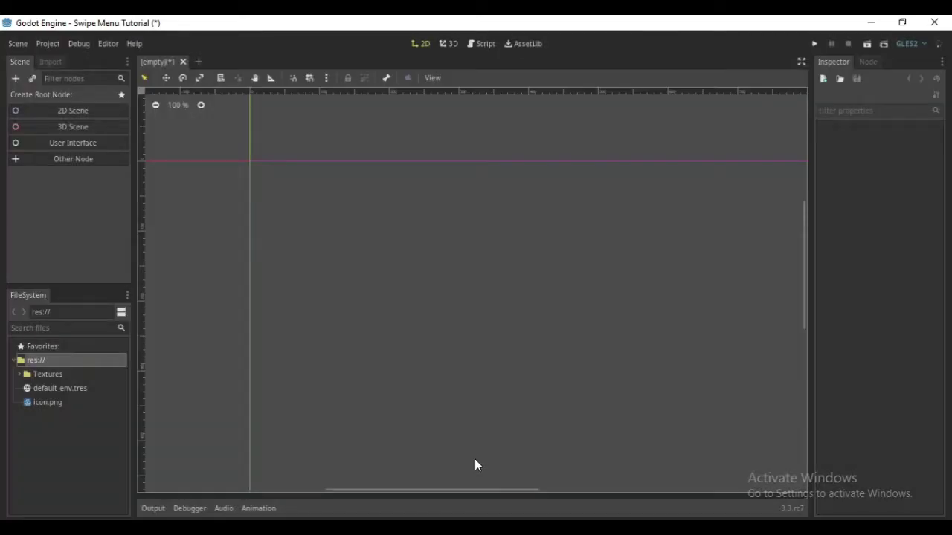
Create a ScrollContainer root node with a CenterContainer child.
{"action": "left_click", "coordinate": [62, 162]}
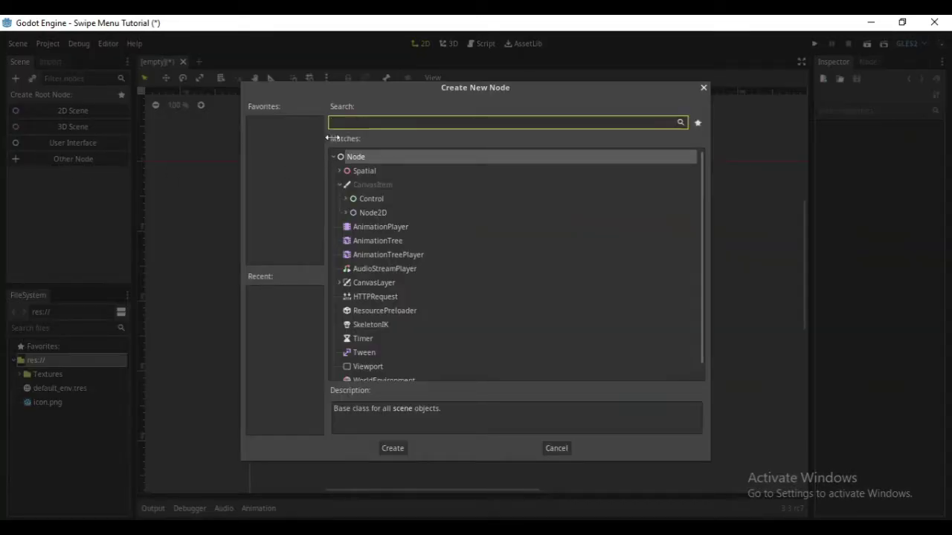
{"action": "type", "text": "scroll"}
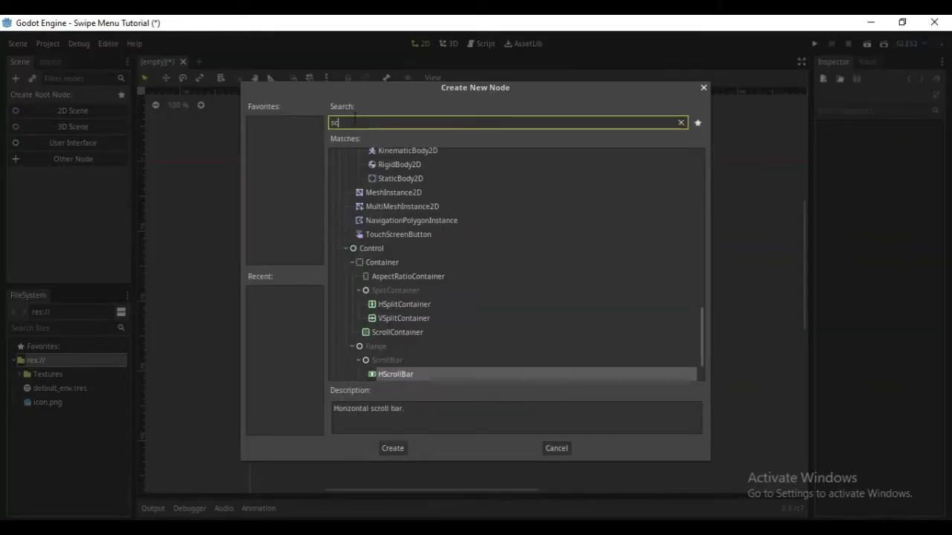
{"action": "left_click", "coordinate": [401, 269]}
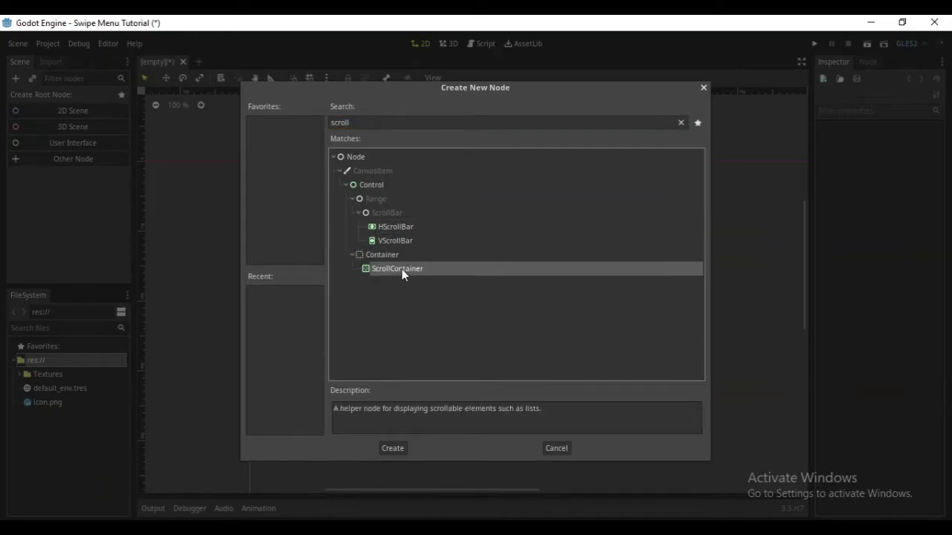
{"action": "left_click", "coordinate": [400, 447]}
{"action": "left_click", "coordinate": [16, 77]}
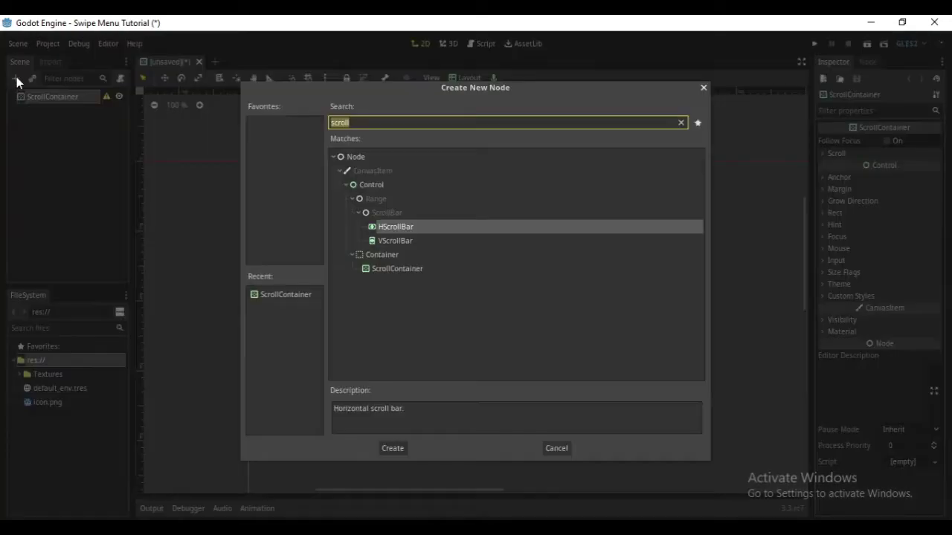
{"action": "type", "text": "c"}
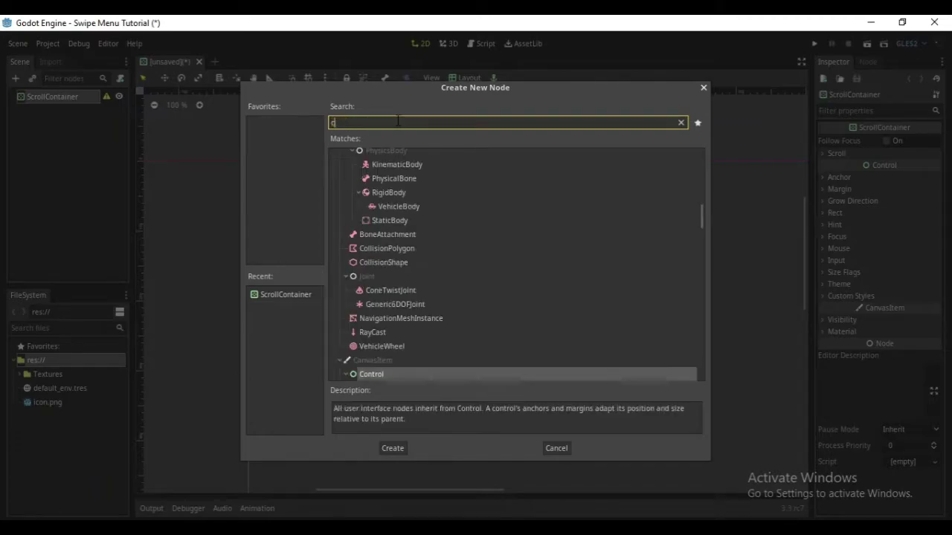
{"action": "type", "text": "enter"}
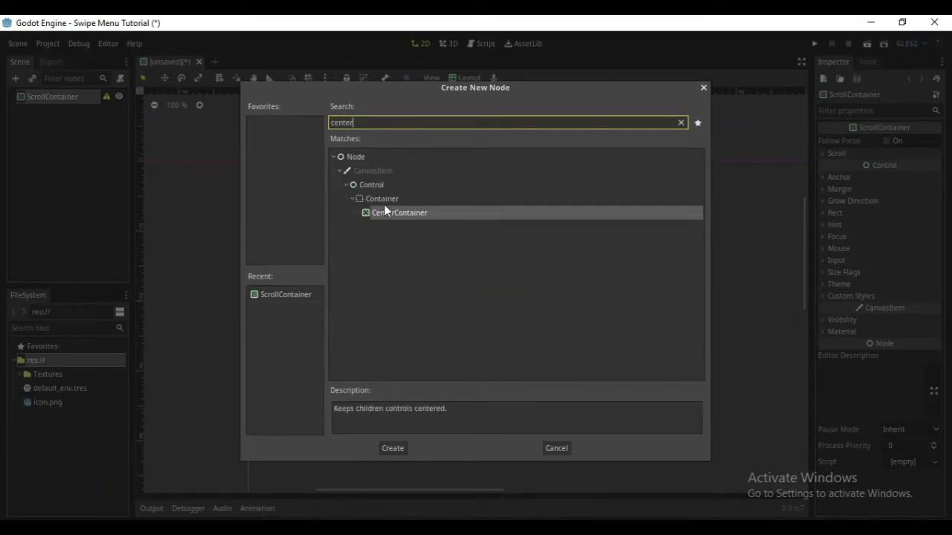
{"action": "left_click", "coordinate": [399, 447]}
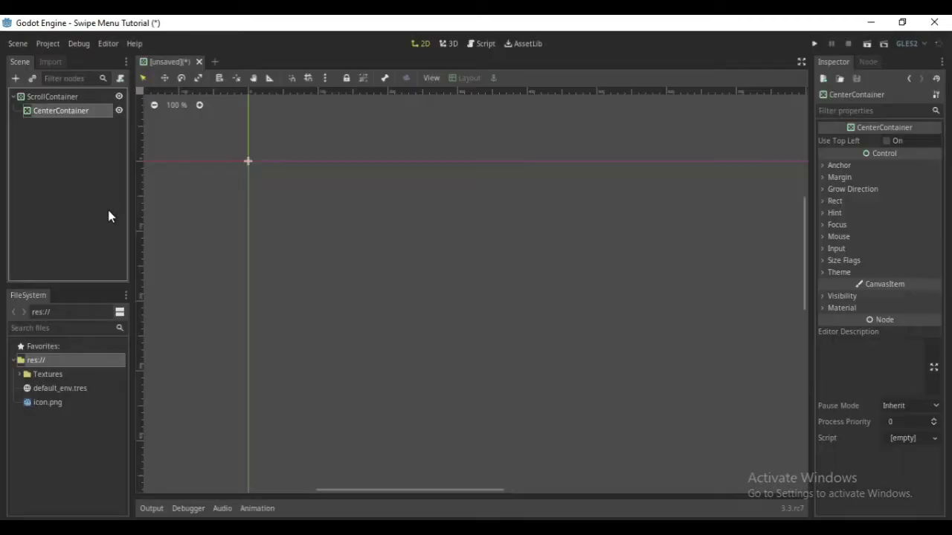
Add a MarginContainer under the CenterContainer and an HBoxContainer under that.
{"action": "left_click", "coordinate": [15, 78]}
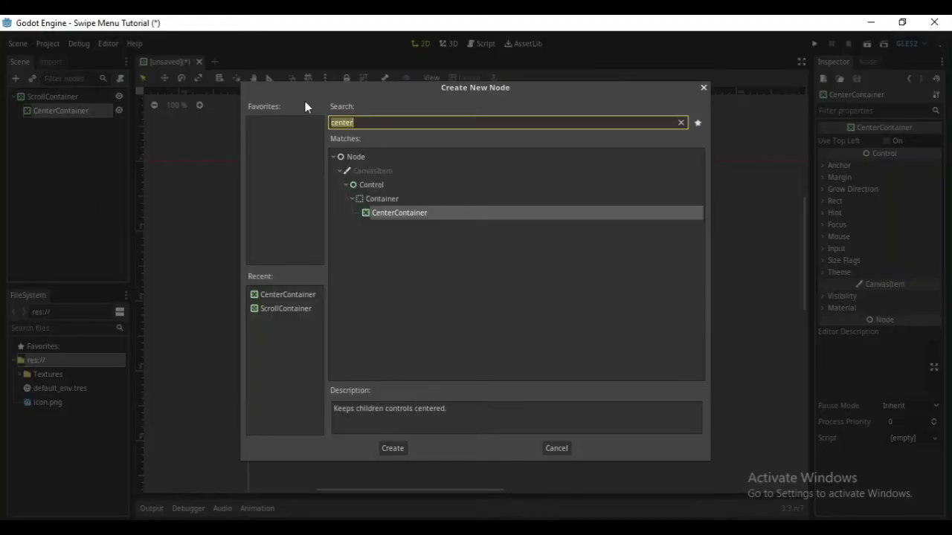
{"action": "type", "text": "margin"}
{"action": "left_click", "coordinate": [417, 214]}
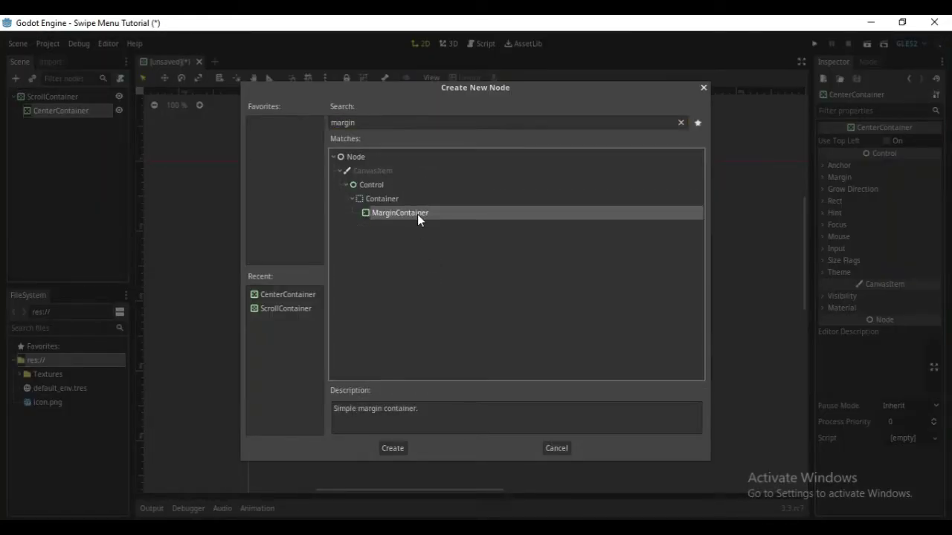
{"action": "left_click", "coordinate": [391, 448]}
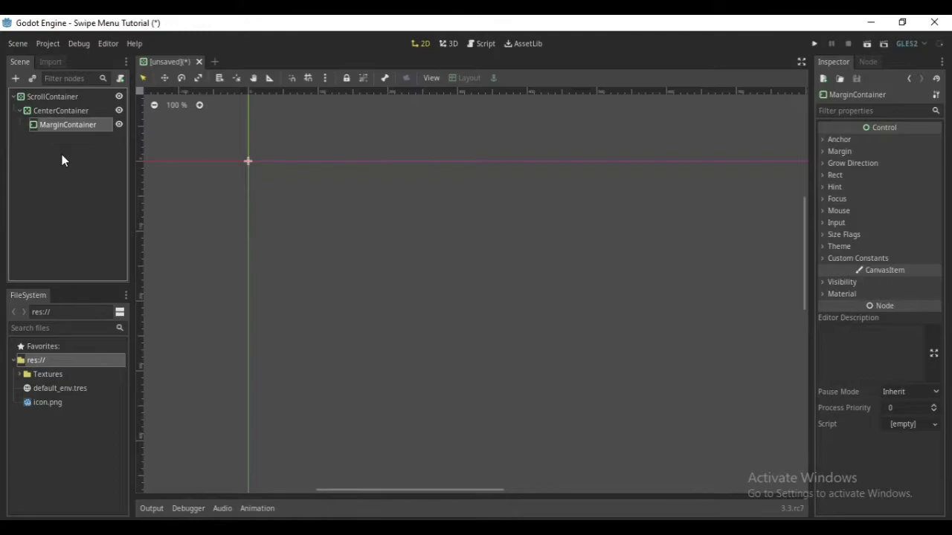
{"action": "left_click", "coordinate": [14, 78]}
{"action": "type", "text": "hbox"}
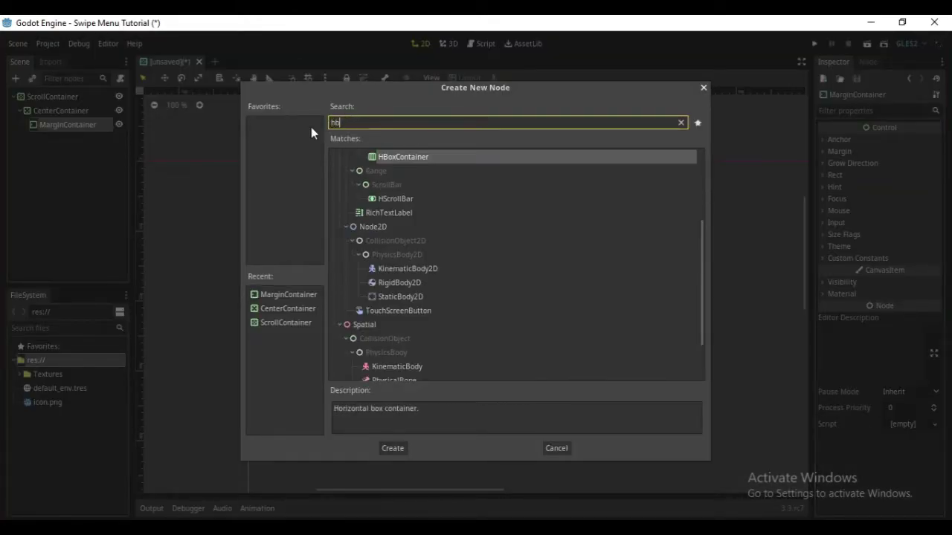
{"action": "left_click", "coordinate": [403, 269]}
{"action": "left_click", "coordinate": [393, 448]}
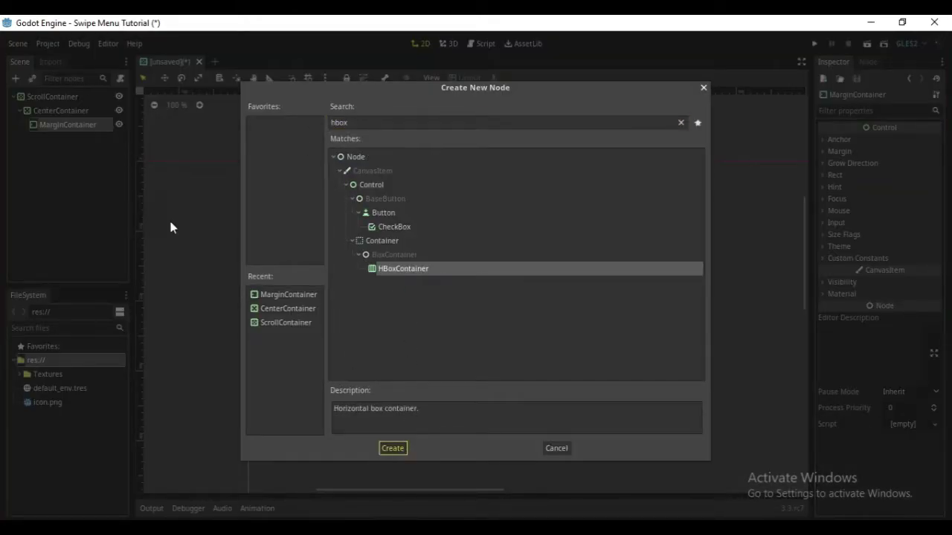
Add a TextureRect under the HBoxContainer and rename it CardMenu1.
{"action": "left_click", "coordinate": [15, 78]}
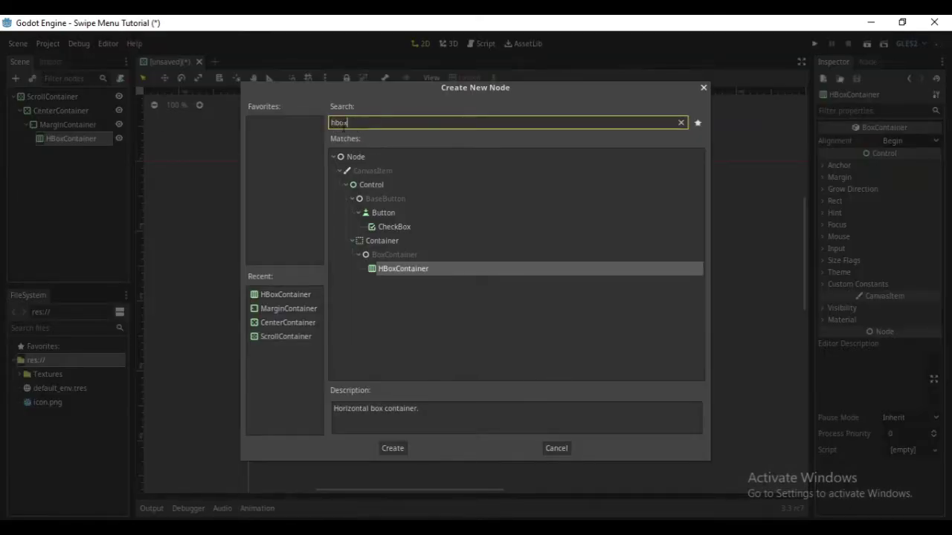
{"action": "type", "text": "text"}
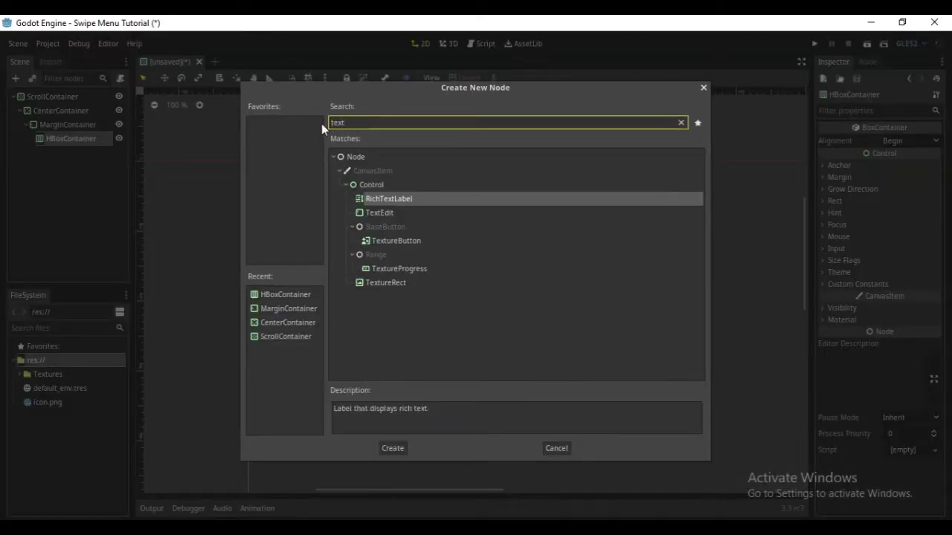
{"action": "left_click", "coordinate": [385, 283]}
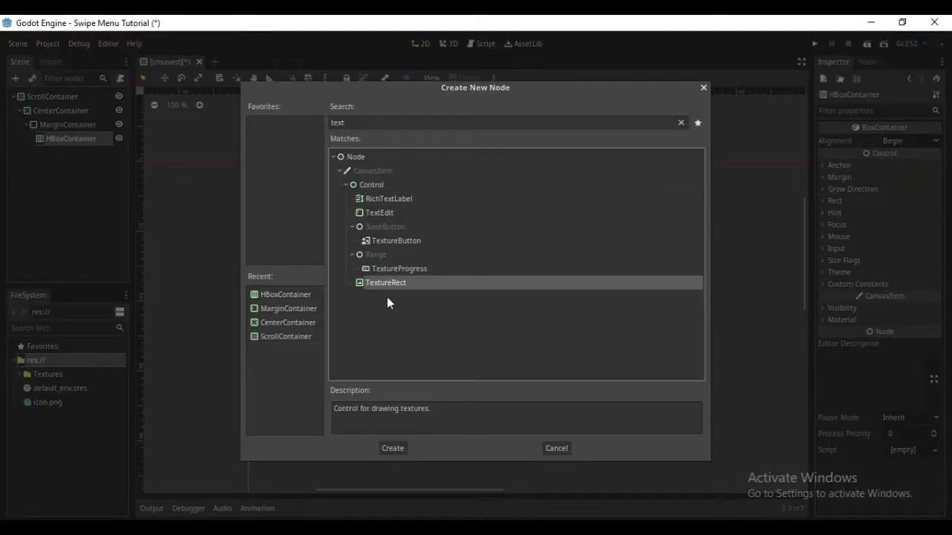
{"action": "left_click", "coordinate": [397, 450]}
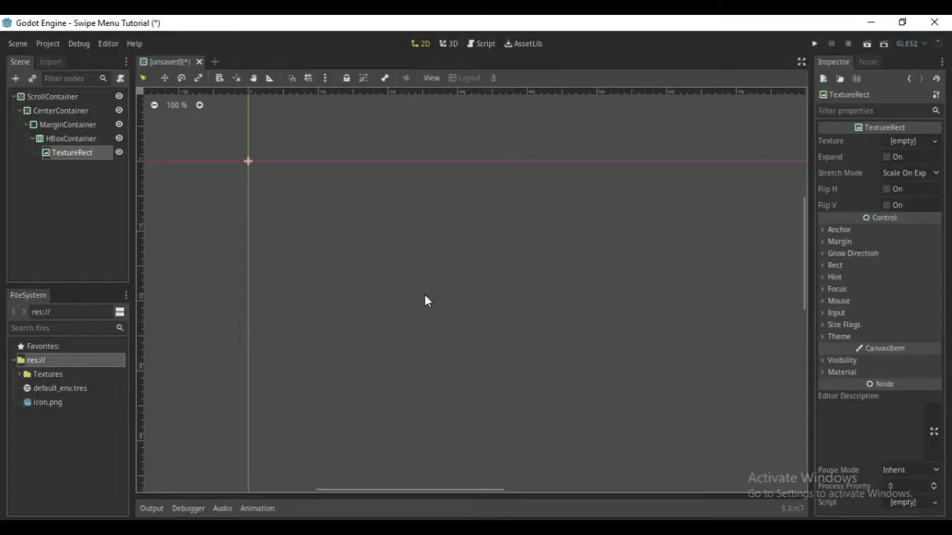
{"action": "double_click", "coordinate": [85, 155]}
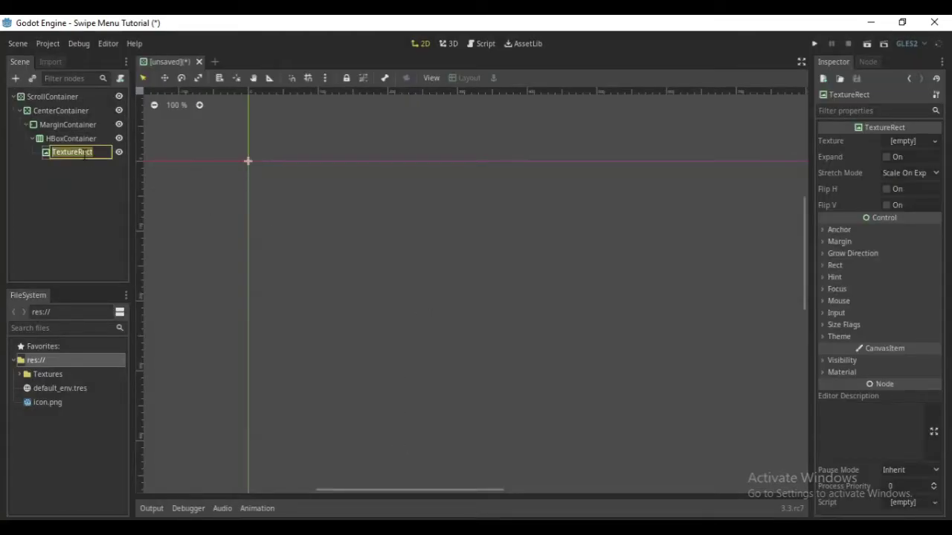
{"action": "type", "text": "CardMenu"}
{"action": "type", "text": "1"}
Apply the Full Rect layout preset to the ScrollContainer and zoom out to frame it.
{"action": "key", "text": "Return"}
{"action": "left_click", "coordinate": [55, 96]}
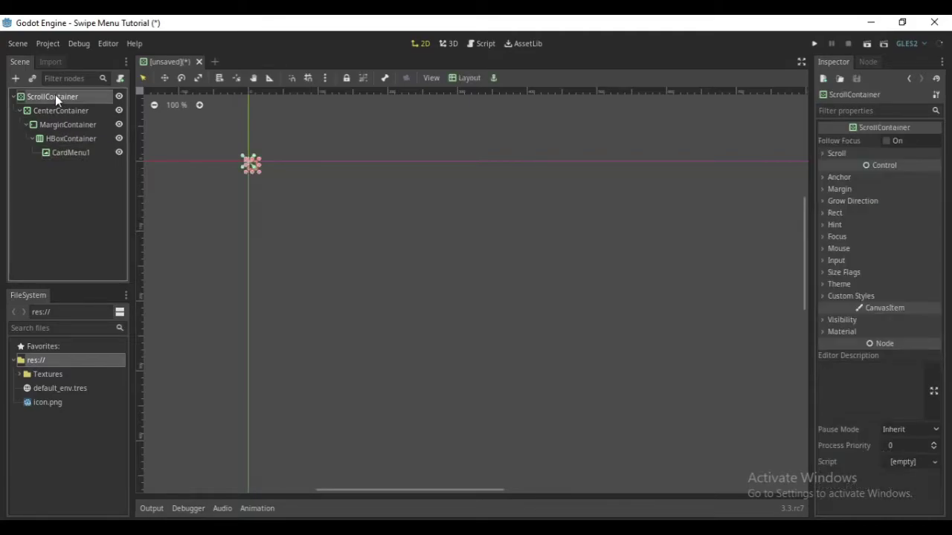
{"action": "left_click", "coordinate": [461, 78]}
{"action": "left_click", "coordinate": [474, 306]}
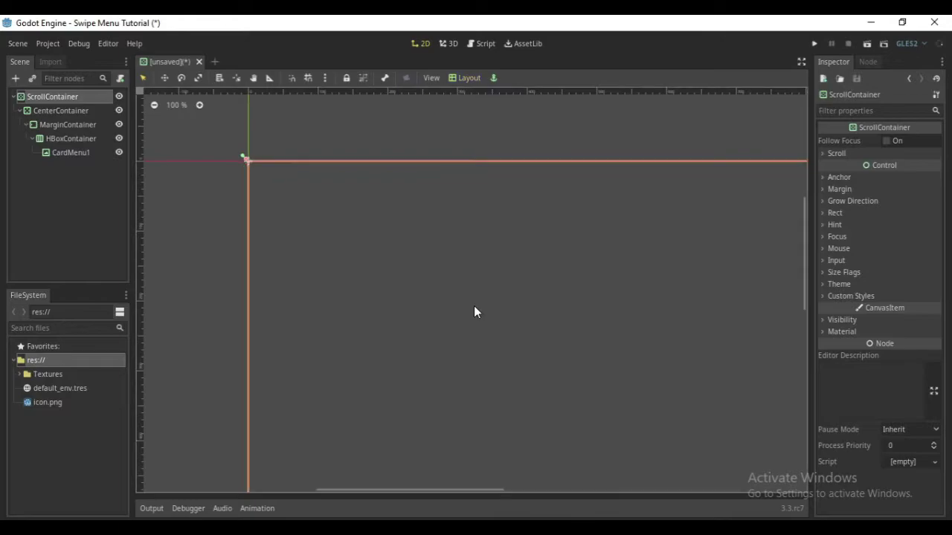
{"action": "scroll", "coordinate": [446, 245], "scroll_direction": "down", "scroll_amount": 1}
{"action": "scroll", "coordinate": [453, 242], "scroll_direction": "down", "scroll_amount": 1}
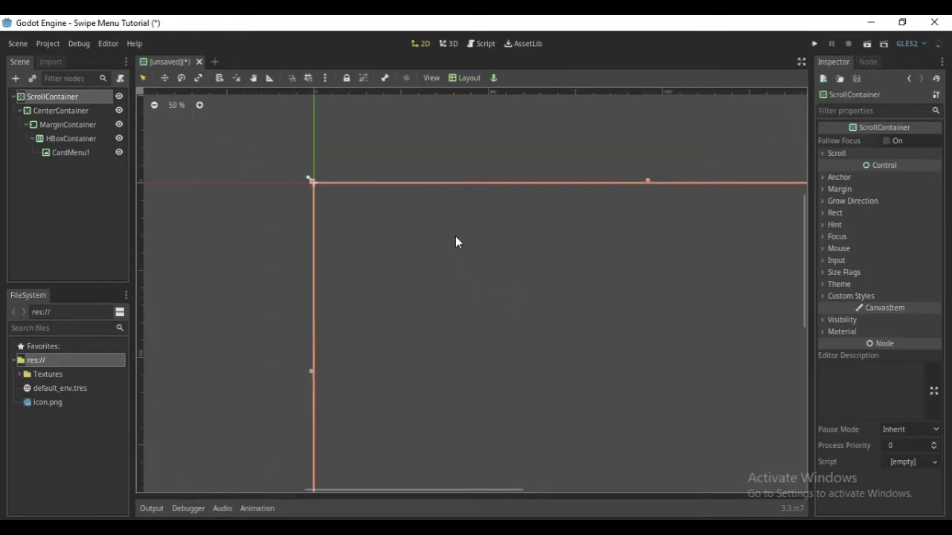
{"action": "scroll", "coordinate": [464, 216], "scroll_direction": "down", "scroll_amount": 1}
{"action": "scroll", "coordinate": [521, 231], "scroll_direction": "down", "scroll_amount": 1}
{"action": "mouse_move", "coordinate": [544, 244]}
{"action": "middle_mouse_down"}
{"action": "mouse_move", "coordinate": [447, 212]}
{"action": "mouse_move", "coordinate": [421, 189]}
{"action": "middle_mouse_up"}
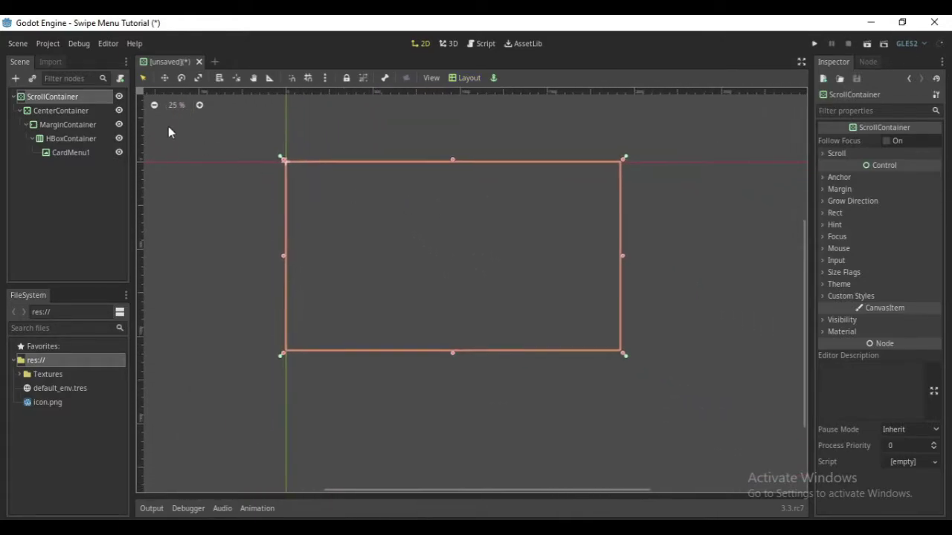
{"action": "left_click", "coordinate": [52, 113]}
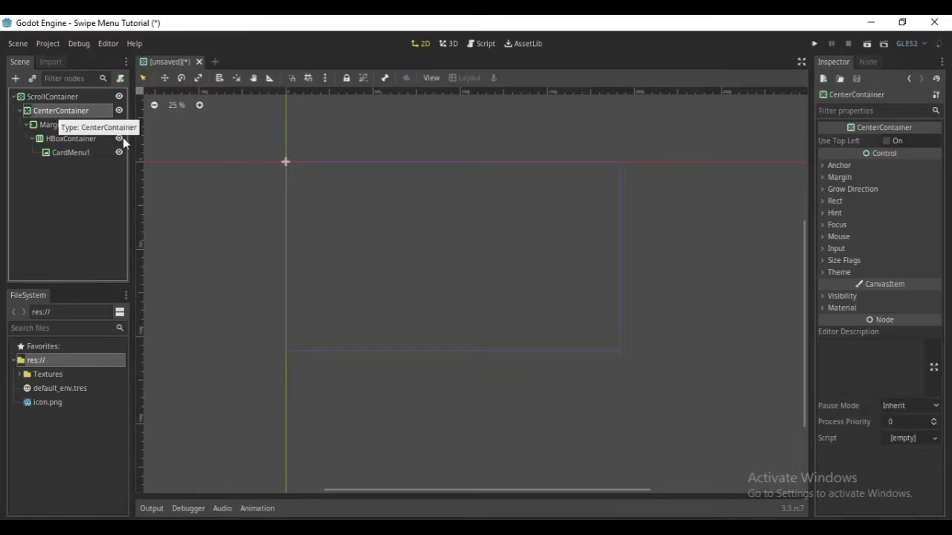
Tick Horizontal and Vertical Expand in the CenterContainer's size flags.
{"action": "left_click", "coordinate": [835, 201]}
{"action": "left_click", "coordinate": [836, 201]}
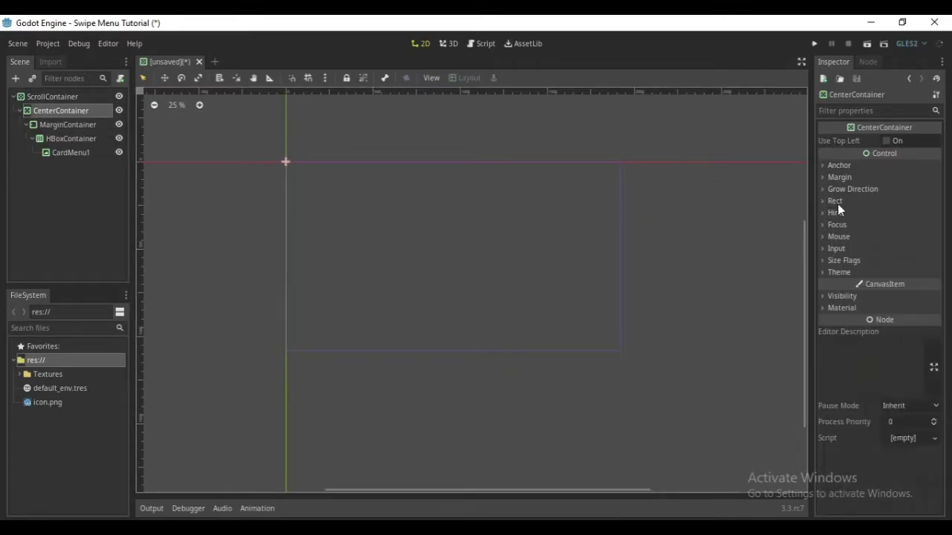
{"action": "left_click", "coordinate": [845, 260]}
{"action": "left_click", "coordinate": [885, 289]}
{"action": "left_click", "coordinate": [886, 354]}
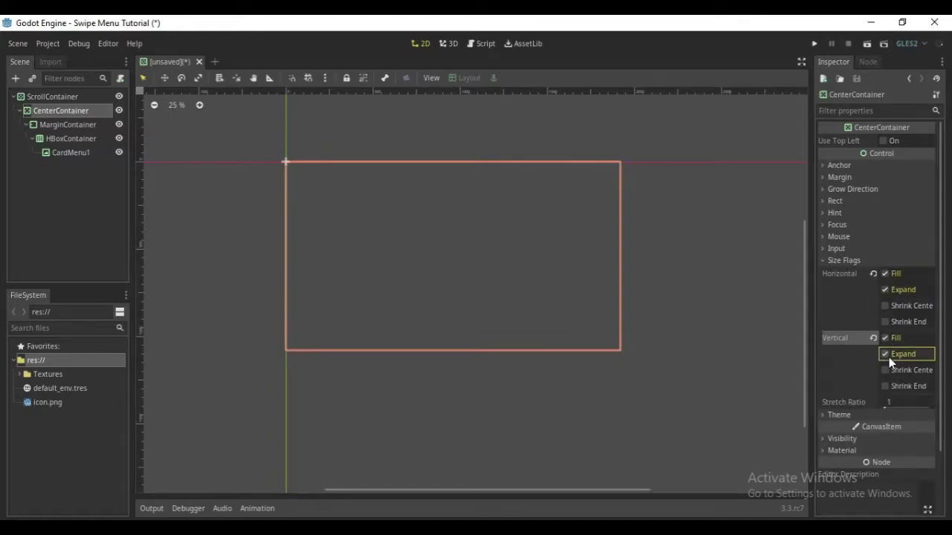
Duplicate CardMenu1 with Ctrl+D to create CardMenu2 through CardMenu4.
{"action": "left_click", "coordinate": [68, 124]}
{"action": "left_click", "coordinate": [68, 139]}
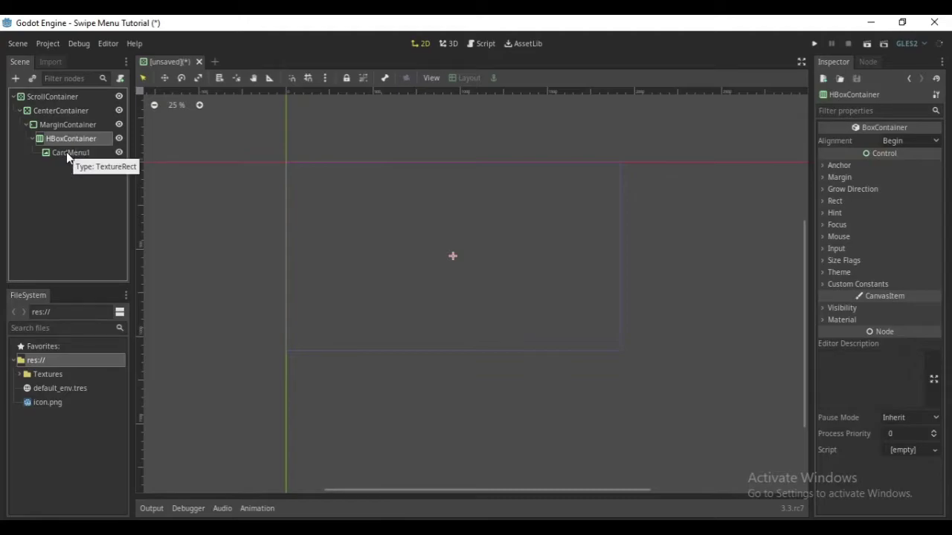
{"action": "left_click", "coordinate": [66, 151]}
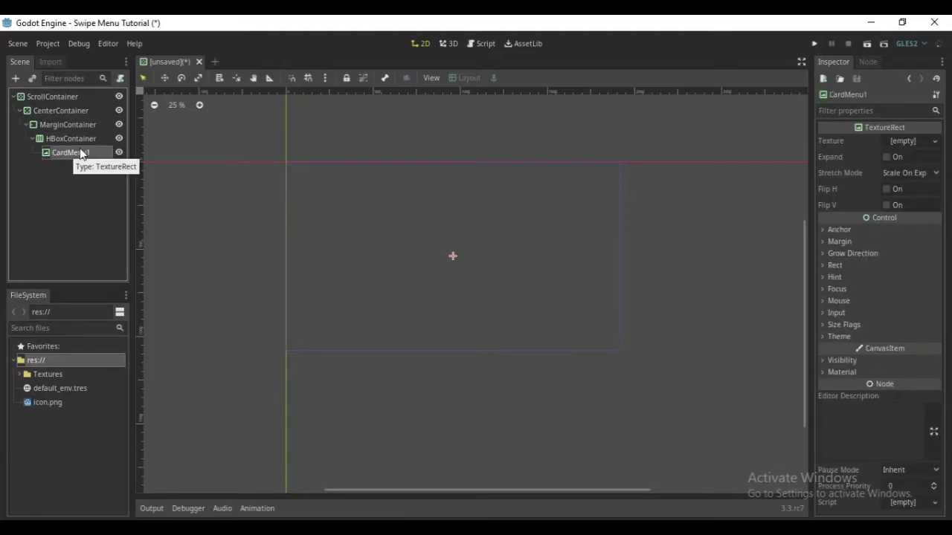
{"action": "key", "text": "ctrl+d"}
{"action": "key", "text": "ctrl+d"}
{"action": "key", "text": "ctrl+d"}
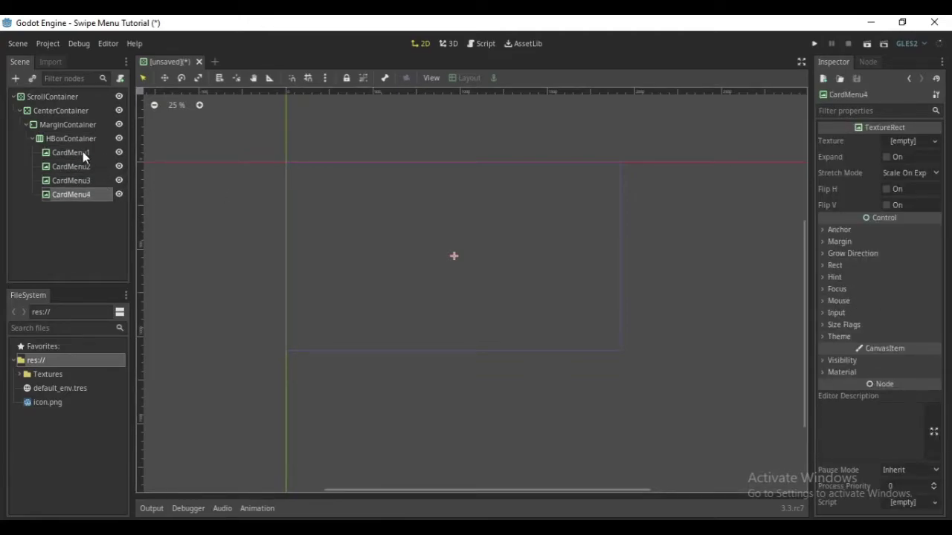
{"action": "left_click", "coordinate": [83, 152]}
Assign CardLevel1.png through CardLevel4.png as the textures of CardMenu1 through CardMenu4.
{"action": "left_click", "coordinate": [20, 374]}
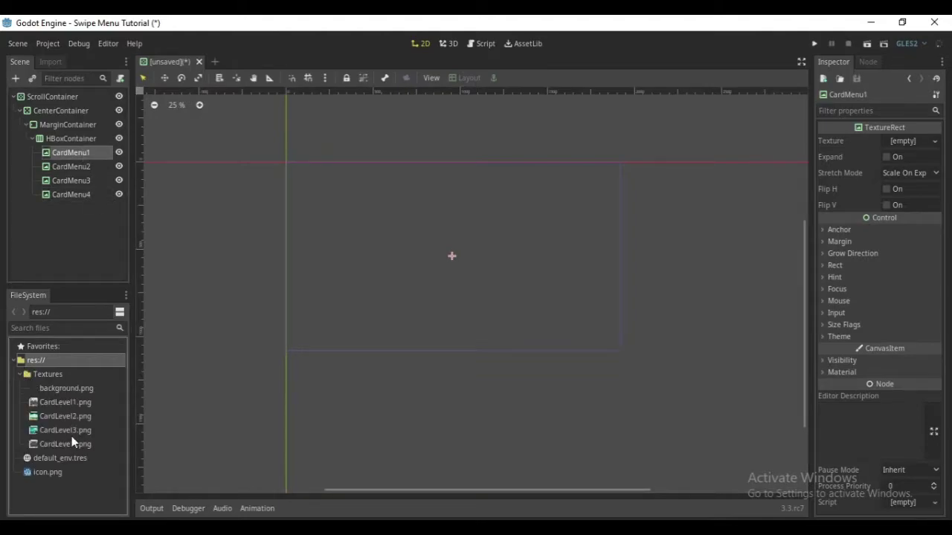
{"action": "left_click_drag", "start_coordinate": [74, 402], "coordinate": [892, 142]}
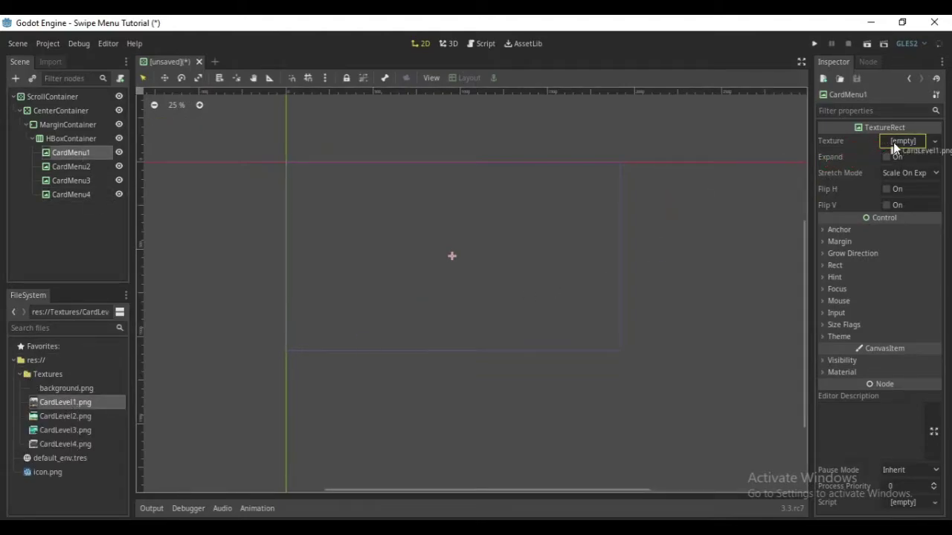
{"action": "left_click", "coordinate": [71, 166]}
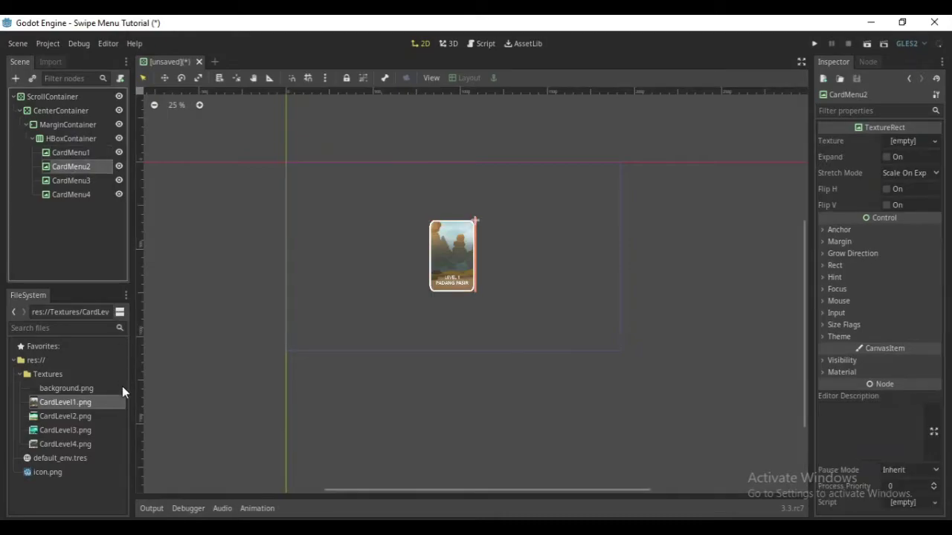
{"action": "left_click", "coordinate": [72, 414]}
{"action": "left_click_drag", "start_coordinate": [71, 414], "coordinate": [893, 139]}
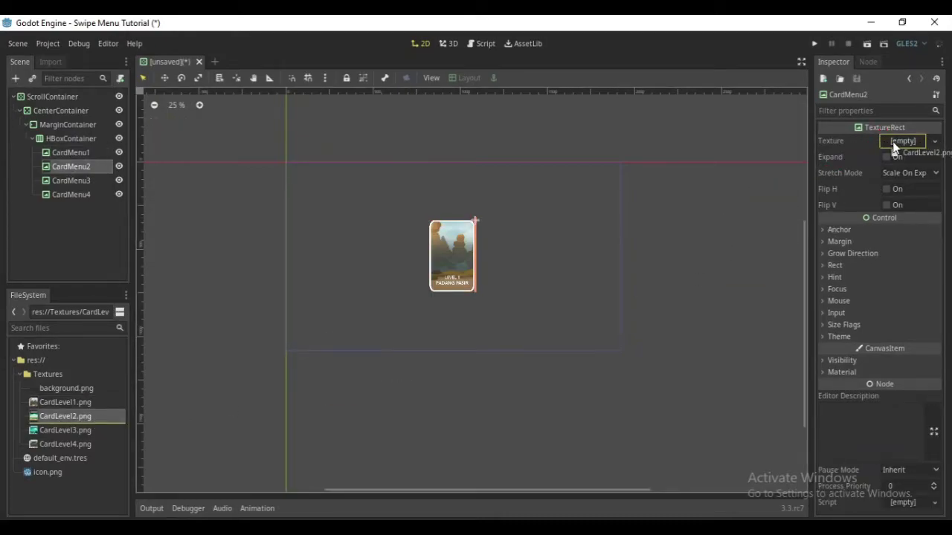
{"action": "left_click", "coordinate": [74, 182]}
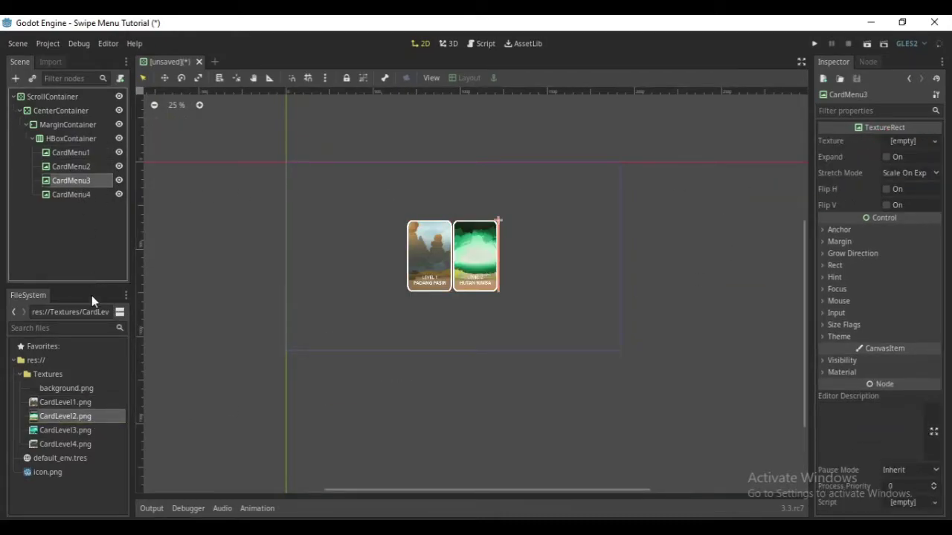
{"action": "mouse_move", "coordinate": [68, 431]}
{"action": "left_mouse_down"}
{"action": "mouse_move", "coordinate": [840, 178]}
{"action": "mouse_move", "coordinate": [903, 139]}
{"action": "left_mouse_up"}
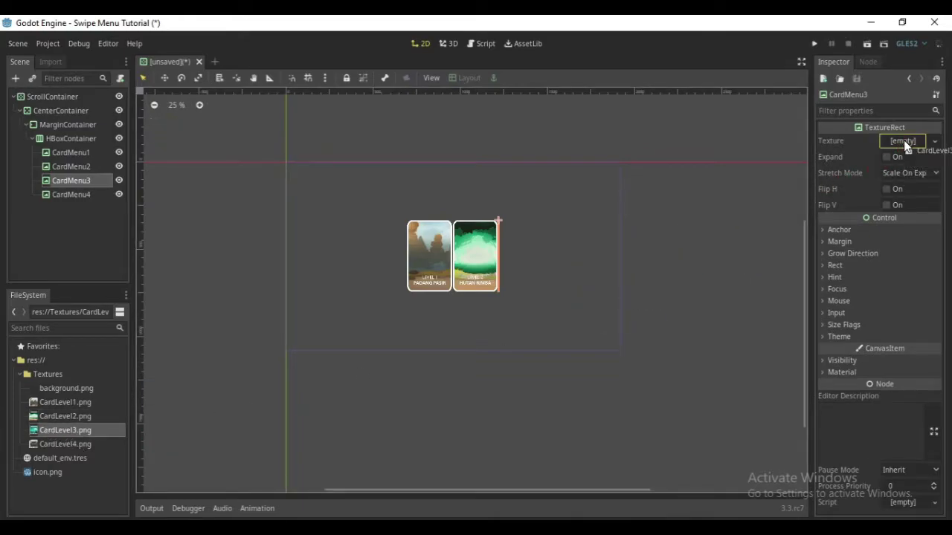
{"action": "left_click", "coordinate": [72, 196]}
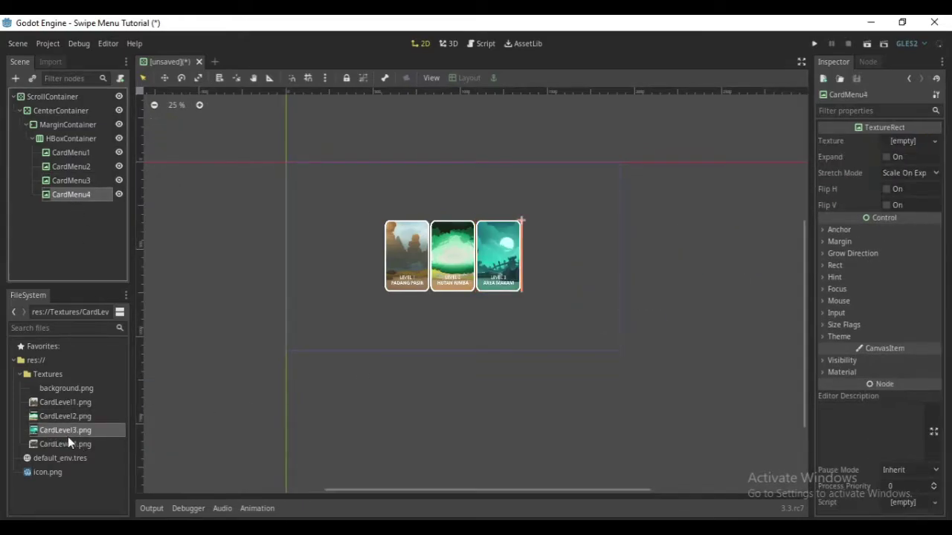
{"action": "mouse_move", "coordinate": [60, 444]}
{"action": "left_mouse_down"}
{"action": "mouse_move", "coordinate": [846, 138]}
{"action": "mouse_move", "coordinate": [897, 140]}
{"action": "left_mouse_up"}
Override the HBoxContainer's separation constant to 100 to spread the cards.
{"action": "left_click", "coordinate": [66, 140]}
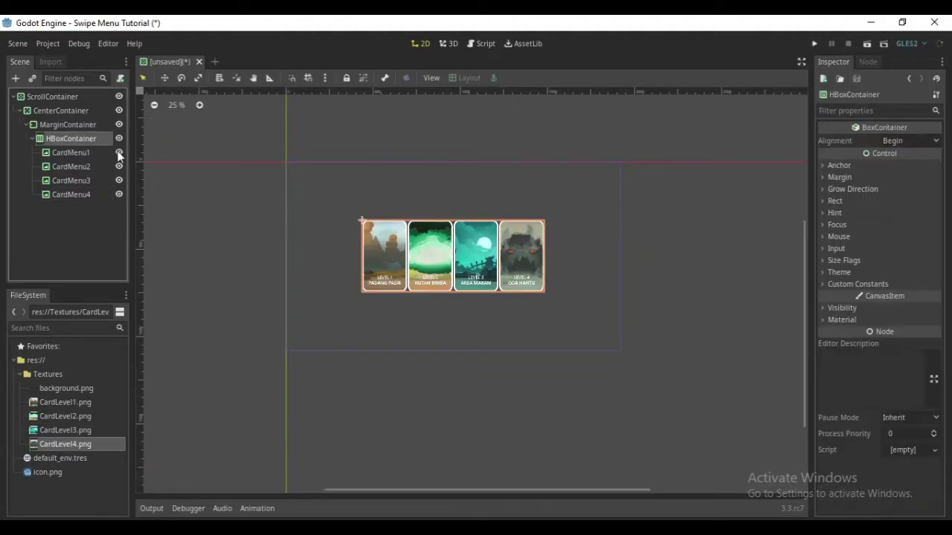
{"action": "left_click", "coordinate": [829, 286]}
{"action": "left_click", "coordinate": [826, 297]}
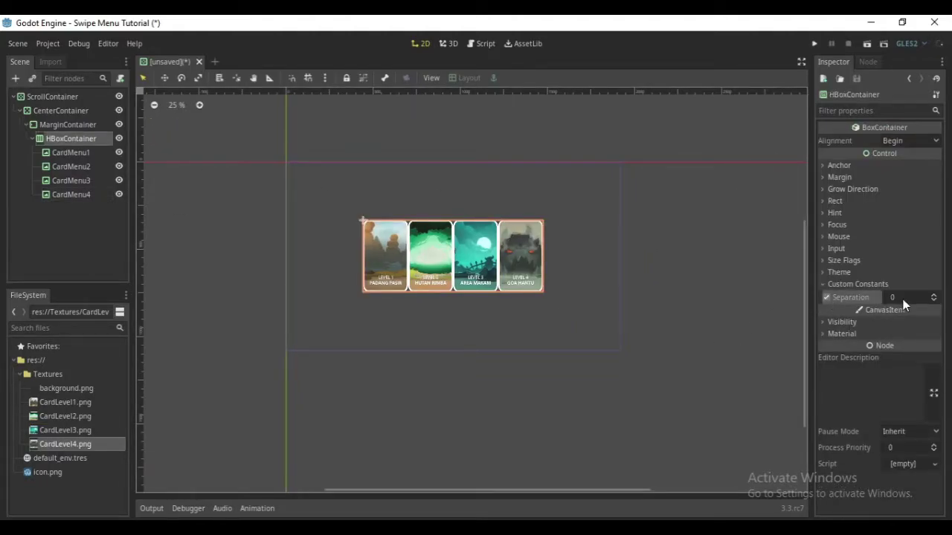
{"action": "left_click", "coordinate": [902, 297]}
{"action": "type", "text": "100"}
{"action": "key", "text": "Return"}
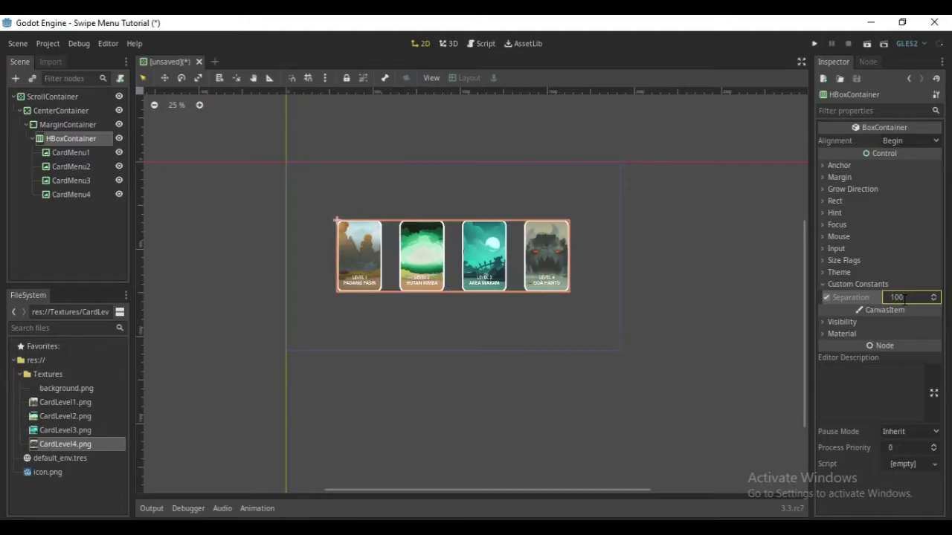
Set the MarginContainer's right and left margins to 1920, leaving the bottom margin unset.
{"action": "left_click", "coordinate": [81, 125]}
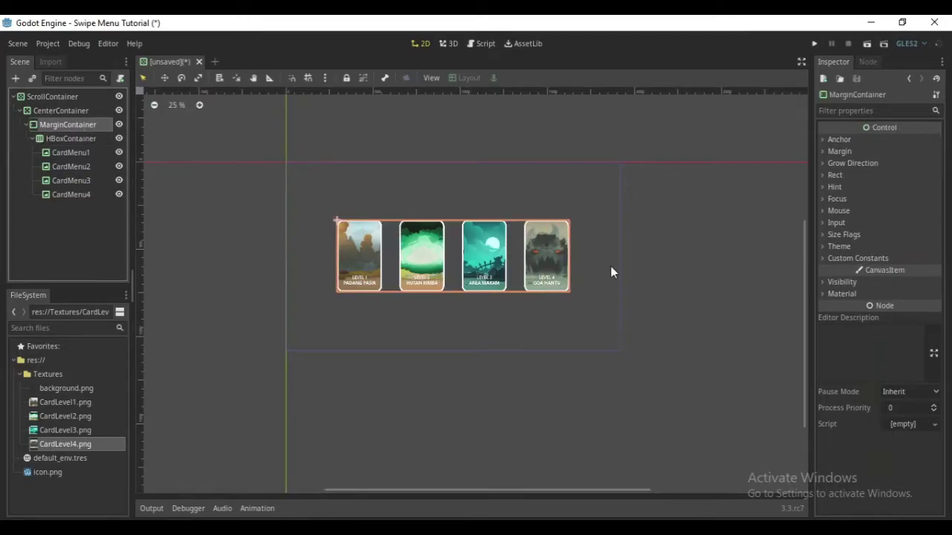
{"action": "left_click", "coordinate": [859, 258]}
{"action": "left_click", "coordinate": [825, 271]}
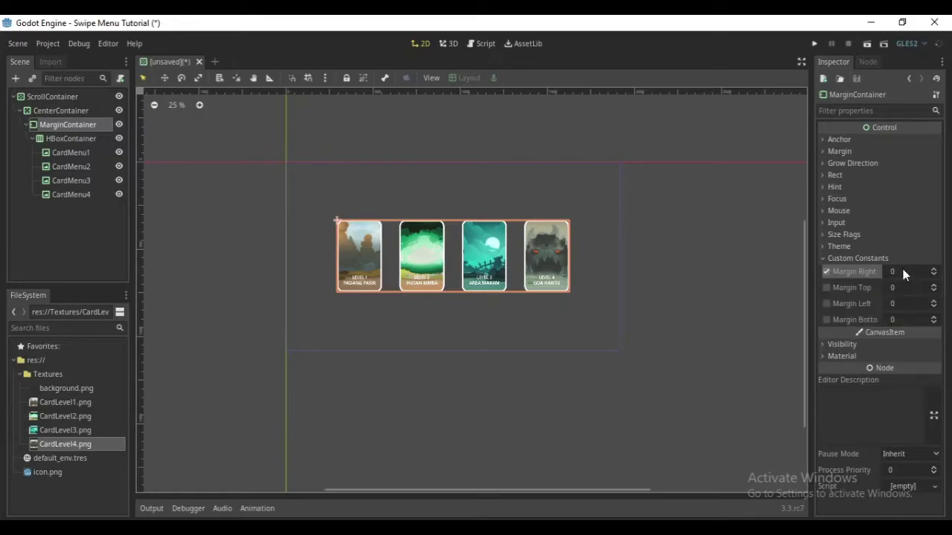
{"action": "left_click", "coordinate": [902, 271]}
{"action": "type", "text": "1920"}
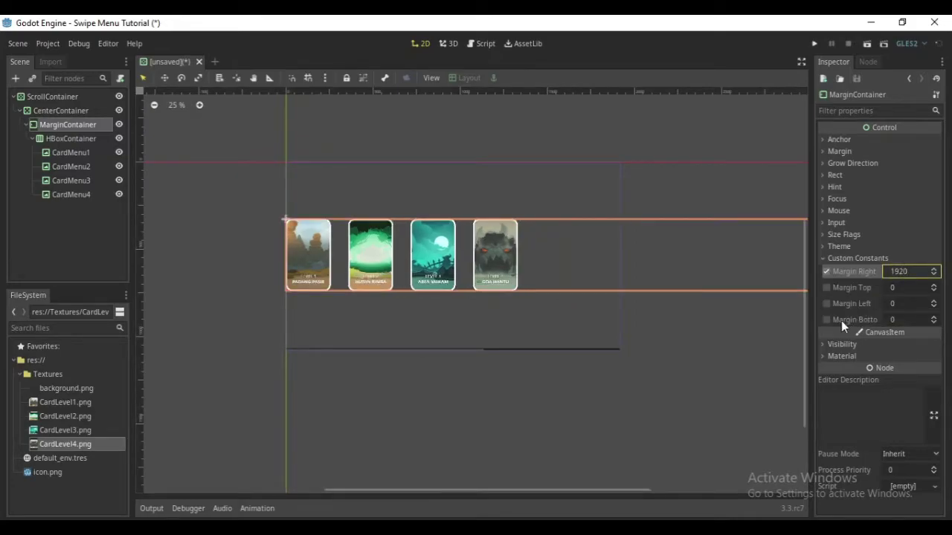
{"action": "left_click", "coordinate": [825, 321]}
{"action": "left_click", "coordinate": [892, 319]}
{"action": "type", "text": "19"}
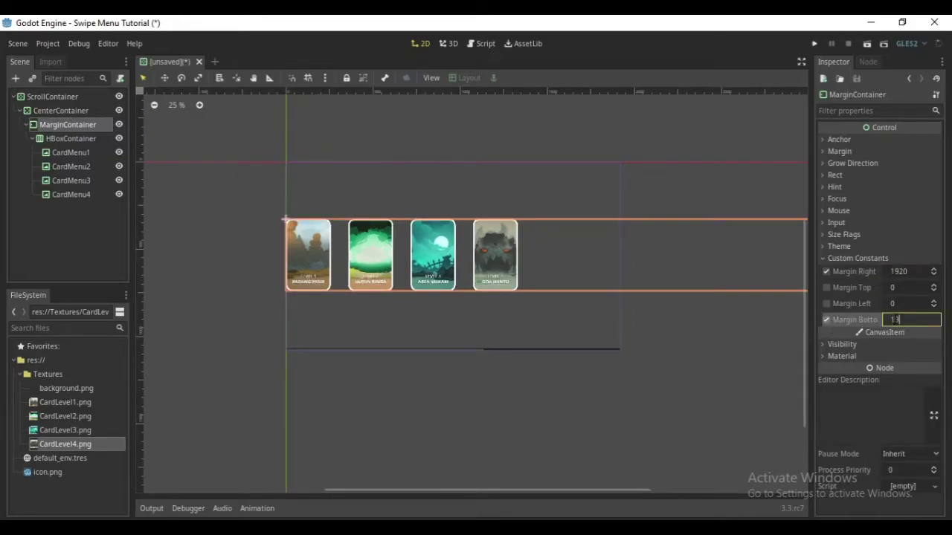
{"action": "type", "text": "20"}
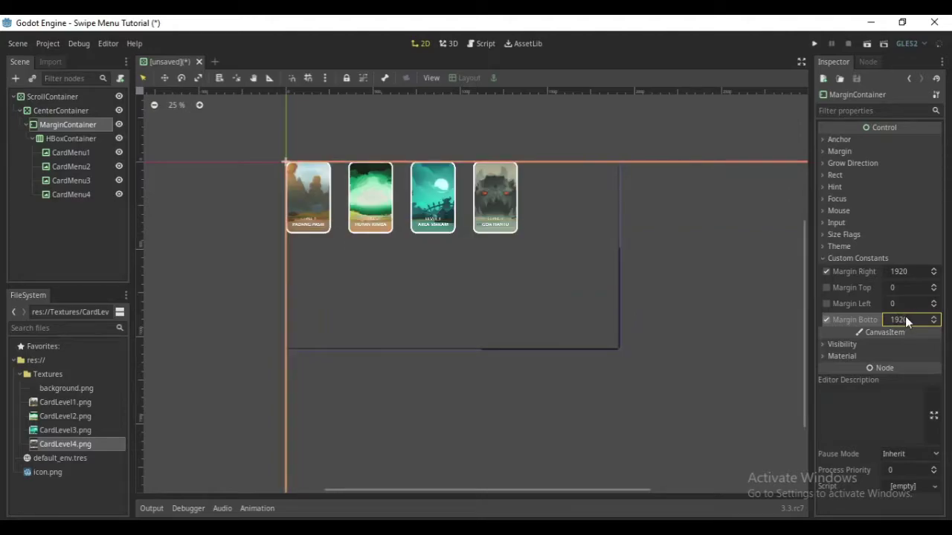
{"action": "left_click", "coordinate": [825, 320]}
{"action": "left_click", "coordinate": [893, 303]}
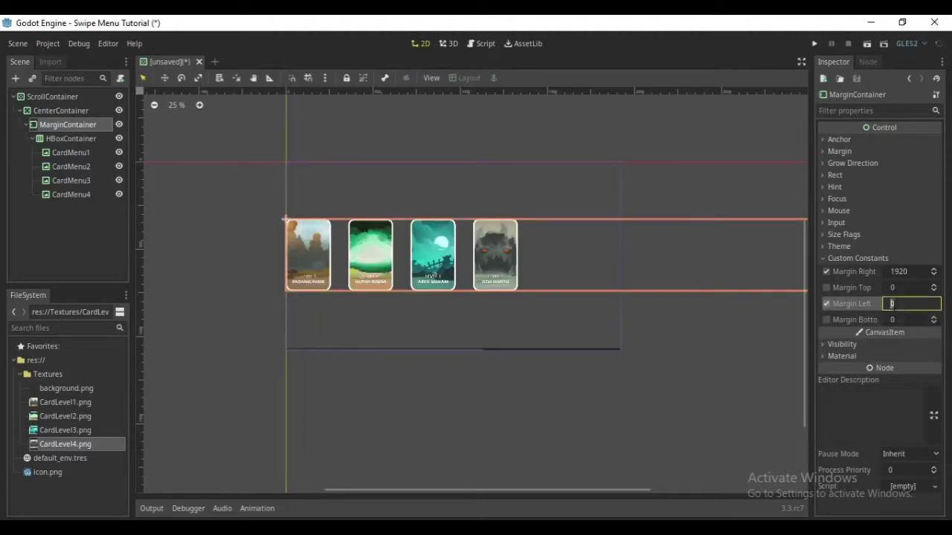
{"action": "type", "text": "1920"}
{"action": "key", "text": "Return"}
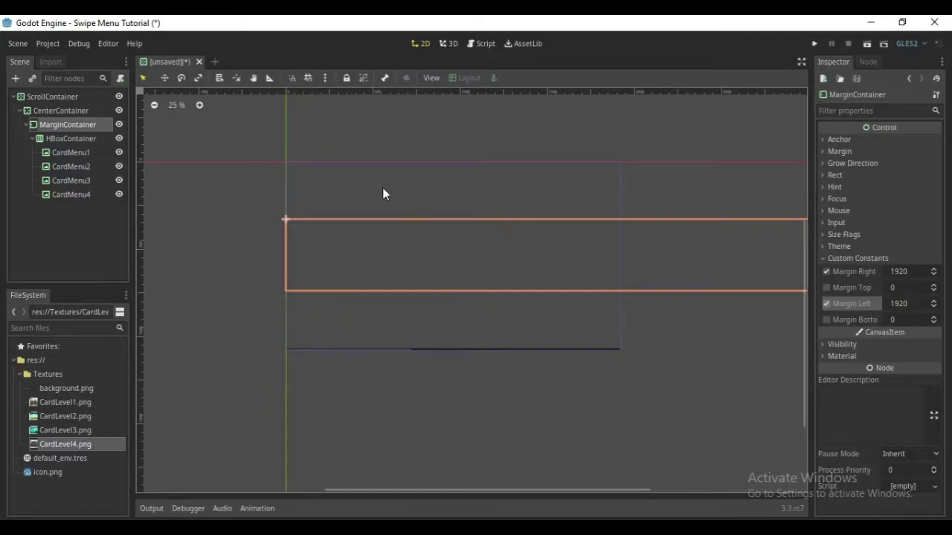
Turn off Clip Content on the ScrollContainer and set its mouse filter to Pass.
{"action": "left_click", "coordinate": [43, 95]}
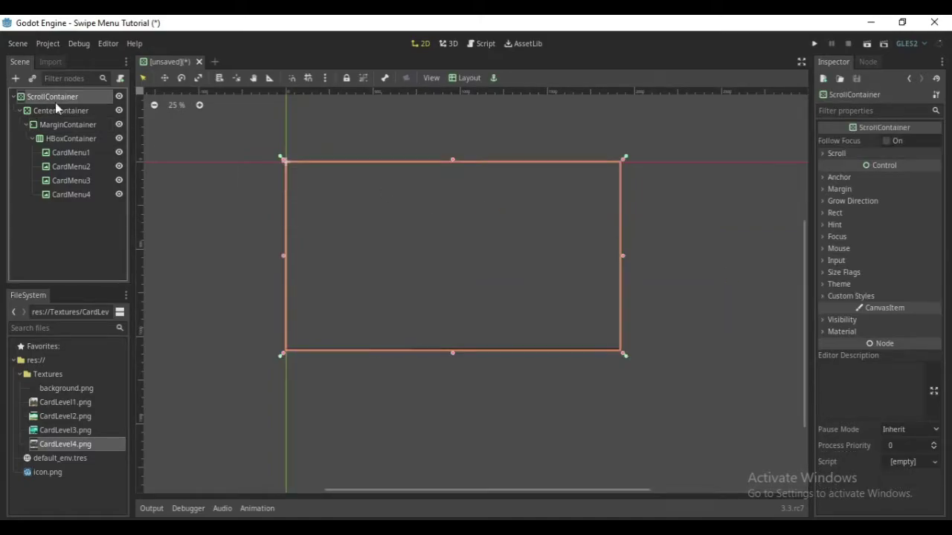
{"action": "left_click", "coordinate": [835, 213]}
{"action": "left_click", "coordinate": [885, 402]}
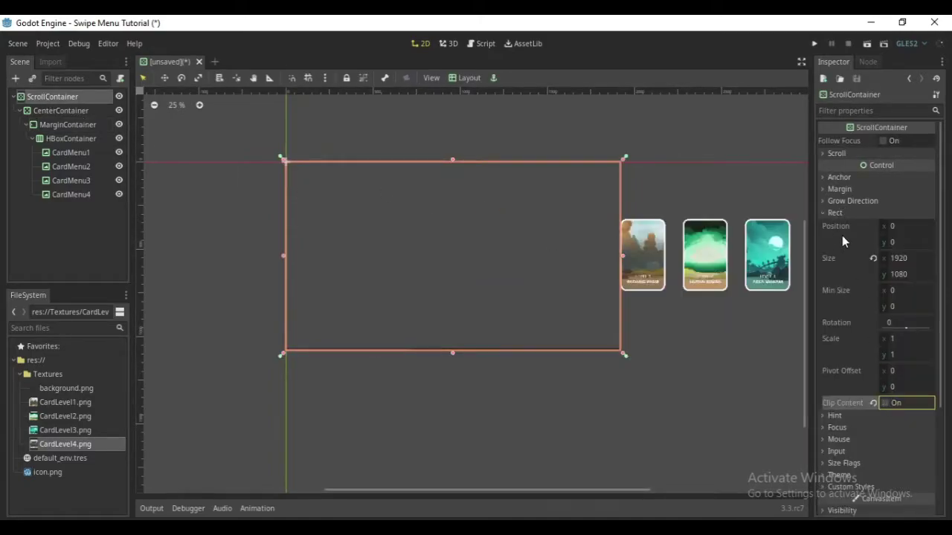
{"action": "left_click", "coordinate": [835, 212]}
{"action": "left_click", "coordinate": [841, 248]}
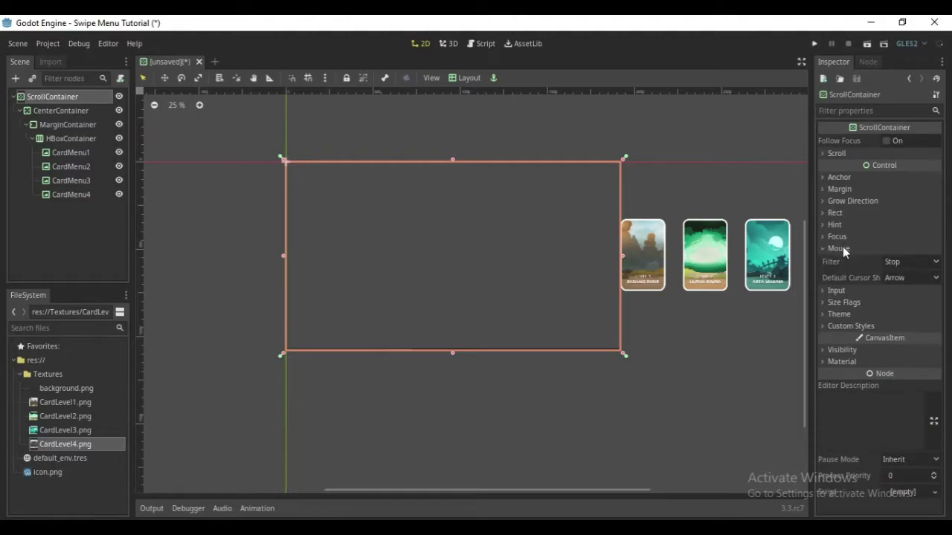
{"action": "left_click", "coordinate": [900, 260]}
{"action": "left_click", "coordinate": [905, 285]}
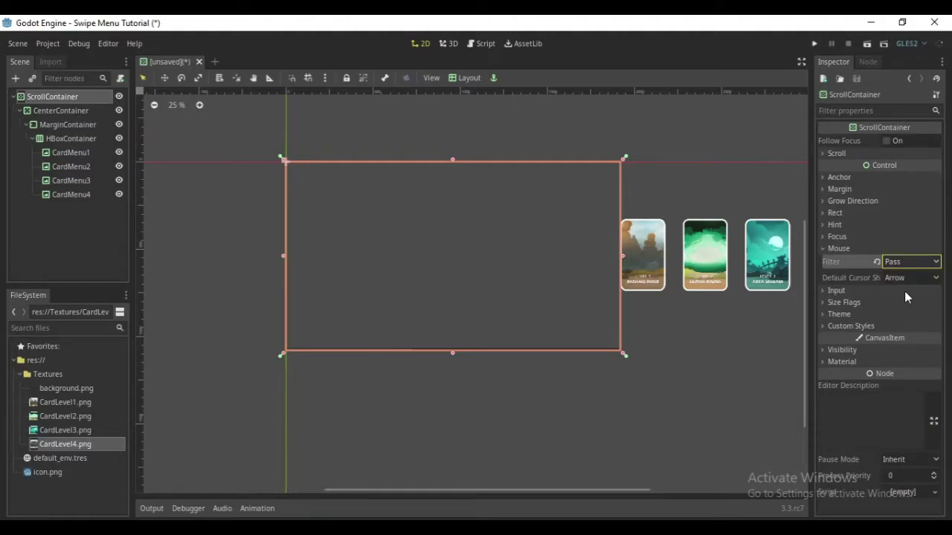
Pick a new mouse filter option for the CenterContainer.
{"action": "left_click", "coordinate": [71, 111]}
{"action": "left_click", "coordinate": [862, 262]}
{"action": "left_click", "coordinate": [840, 236]}
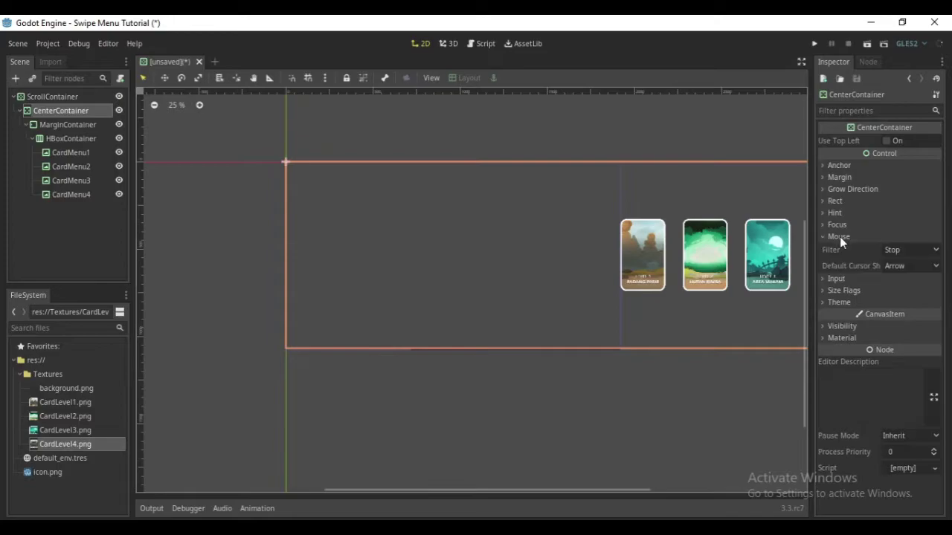
{"action": "left_click", "coordinate": [901, 251]}
{"action": "left_click", "coordinate": [901, 288]}
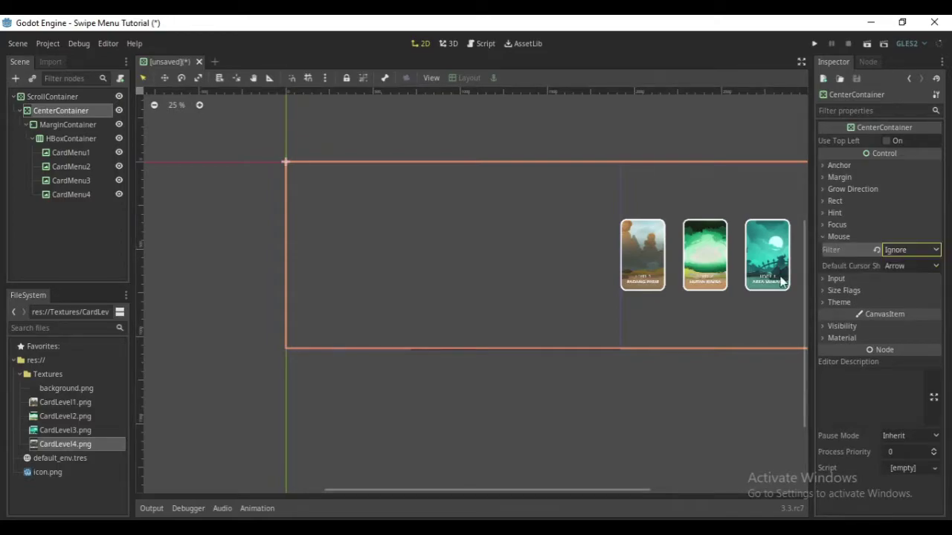
Set the mouse filter to Ignore on both the MarginContainer and the HBoxContainer.
{"action": "left_click", "coordinate": [65, 123]}
{"action": "left_click", "coordinate": [845, 257]}
{"action": "left_click", "coordinate": [840, 211]}
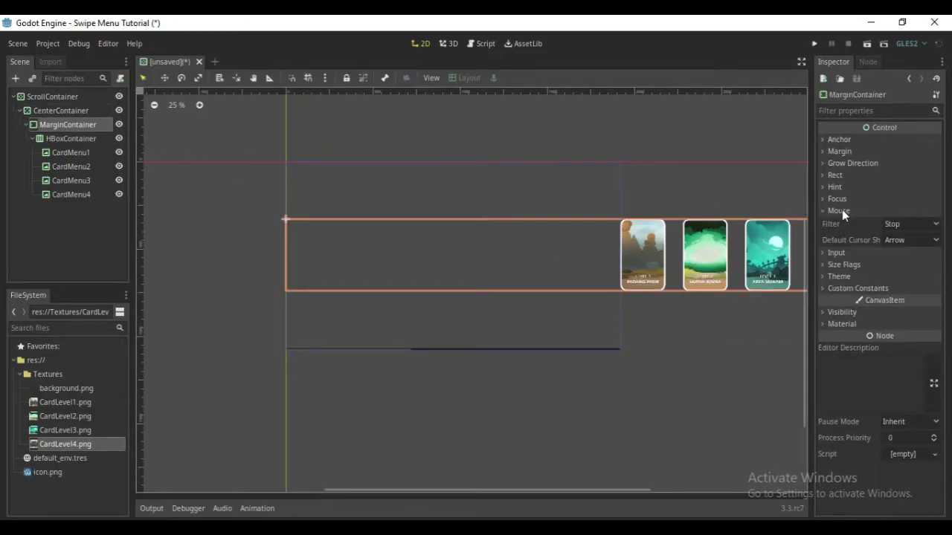
{"action": "left_click", "coordinate": [898, 224]}
{"action": "left_click", "coordinate": [908, 266]}
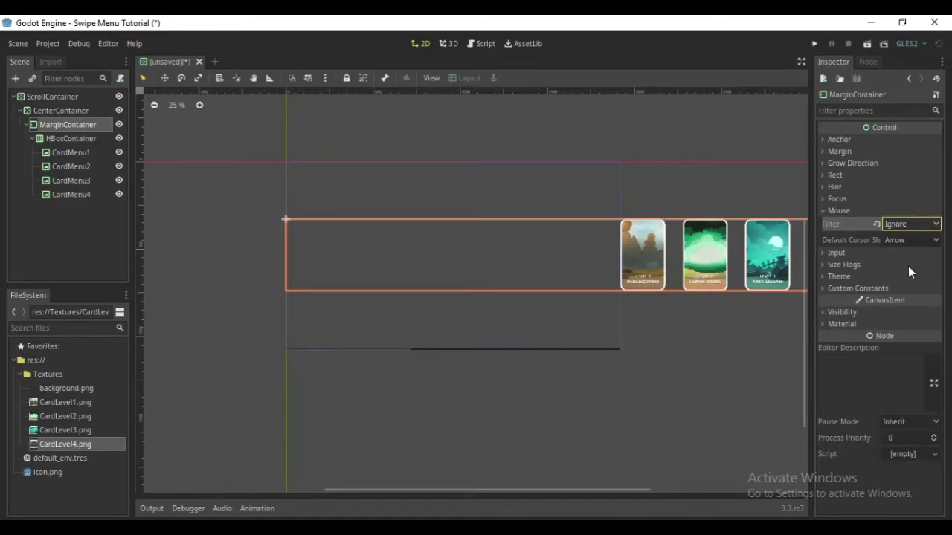
{"action": "left_click", "coordinate": [75, 141]}
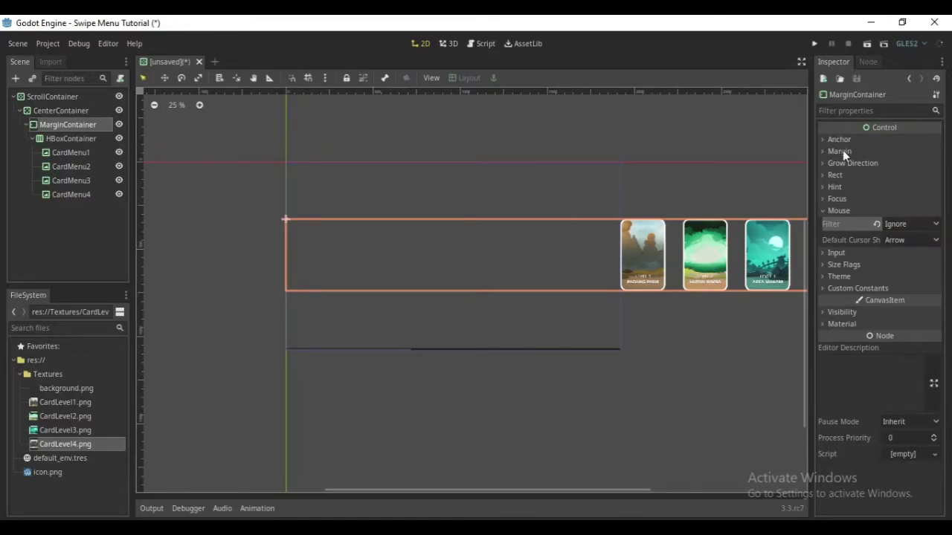
{"action": "left_click", "coordinate": [843, 284]}
{"action": "left_click", "coordinate": [843, 236]}
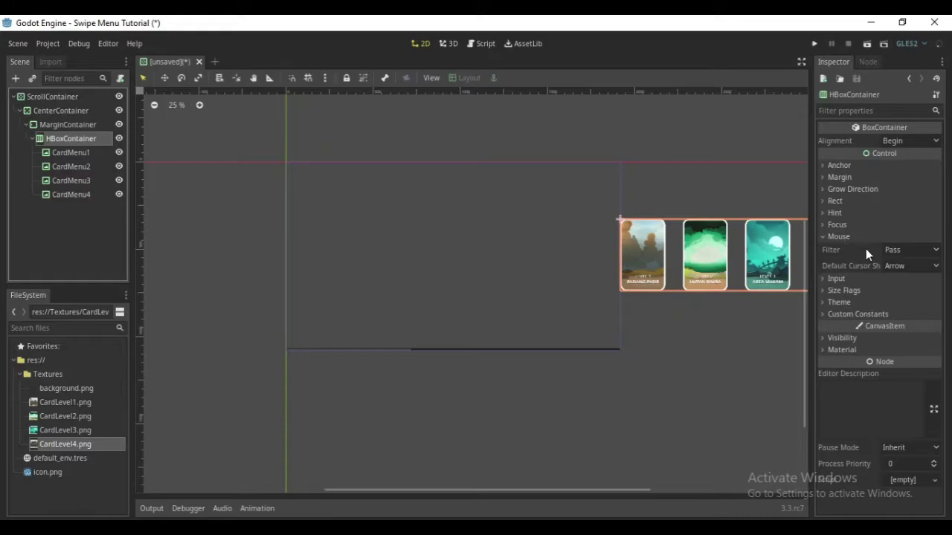
{"action": "left_click", "coordinate": [912, 250]}
{"action": "left_click", "coordinate": [900, 289]}
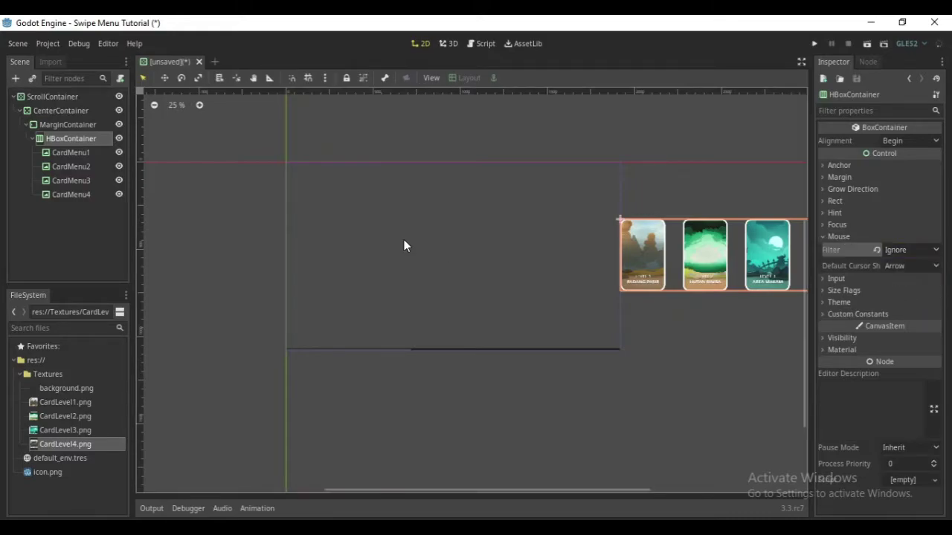
Review CardMenu1's mouse filter and save the scene as ScrollContainer.tscn.
{"action": "left_click", "coordinate": [61, 152]}
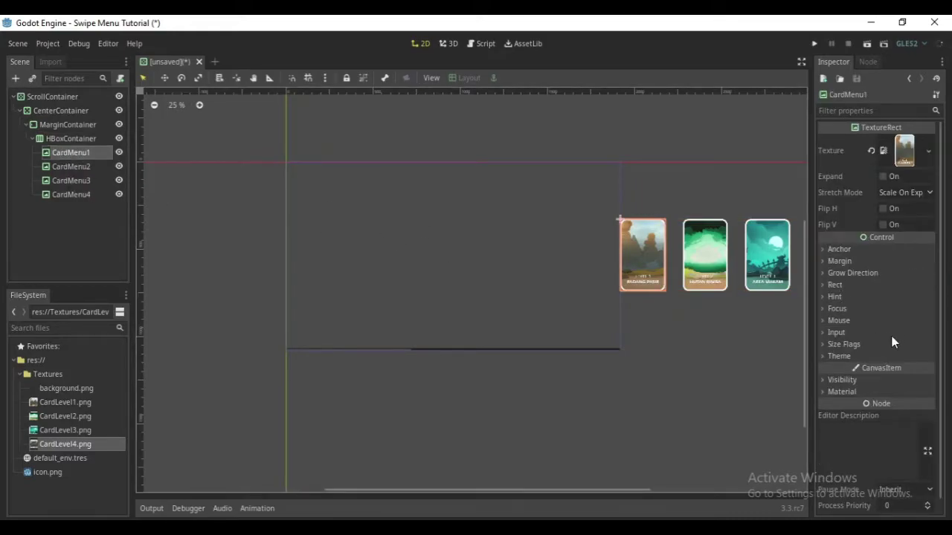
{"action": "left_click", "coordinate": [839, 320]}
{"action": "left_click", "coordinate": [839, 321]}
{"action": "left_click", "coordinate": [48, 98]}
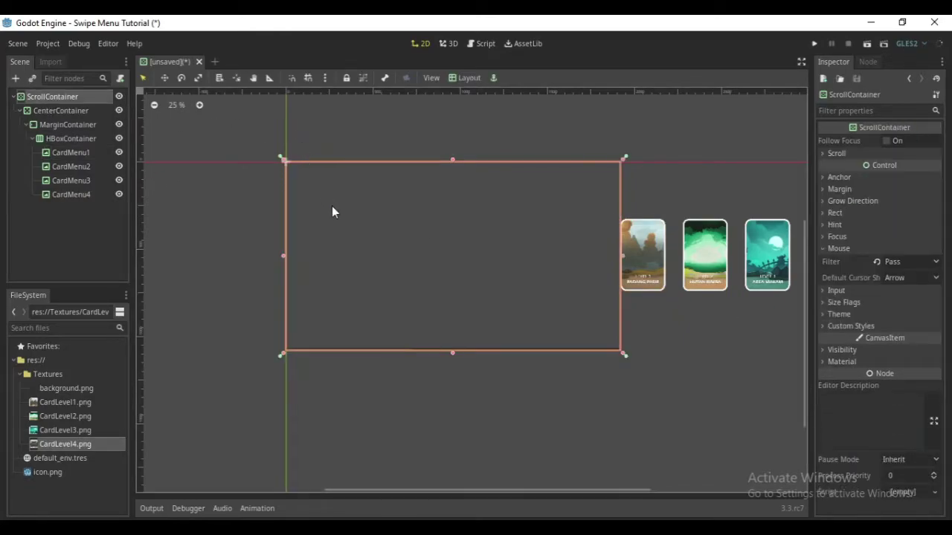
{"action": "key", "text": "ctrl+s"}
Save the scene as ScrollContainer.tscn, then create ScrollContainer.gd on the ScrollContainer node.
{"action": "left_click", "coordinate": [354, 449]}
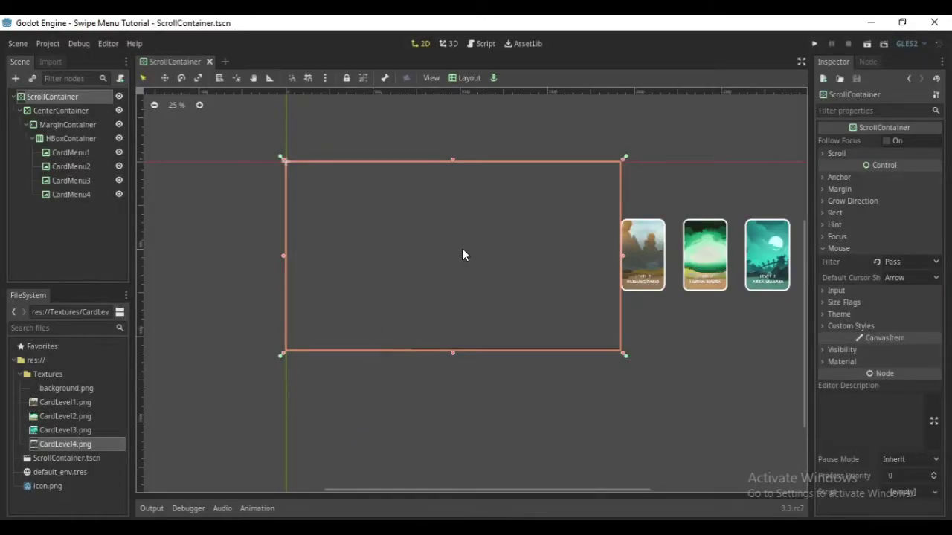
{"action": "key", "text": "ctrl+s"}
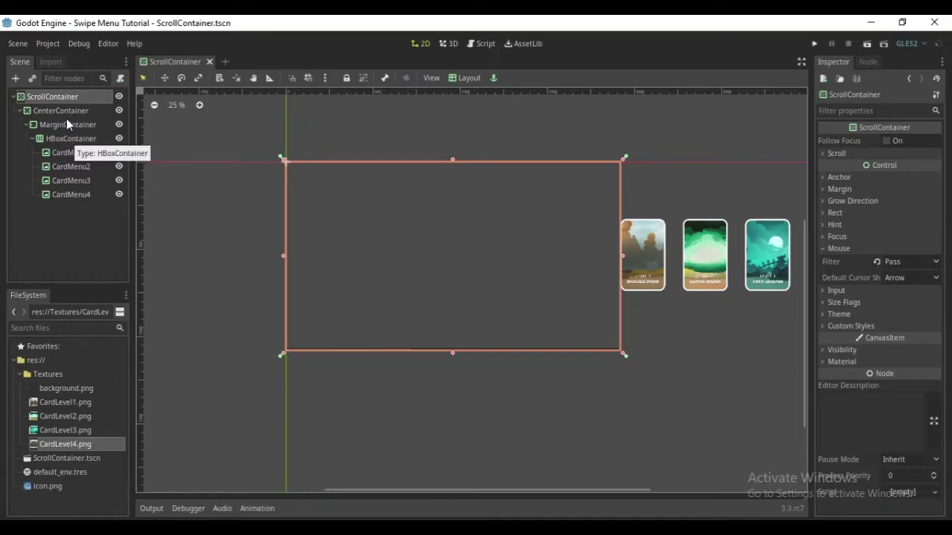
{"action": "left_click", "coordinate": [64, 139]}
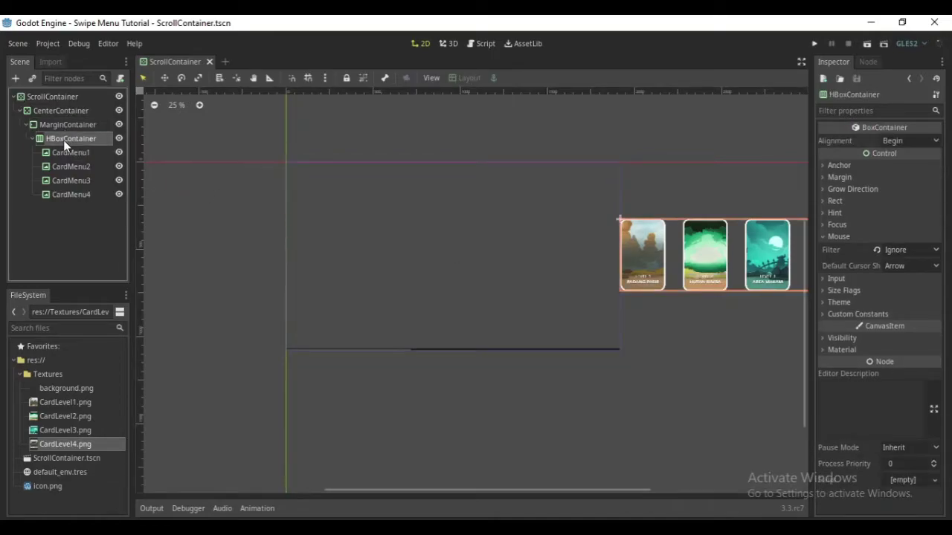
{"action": "left_click", "coordinate": [65, 99]}
{"action": "left_click", "coordinate": [120, 78]}
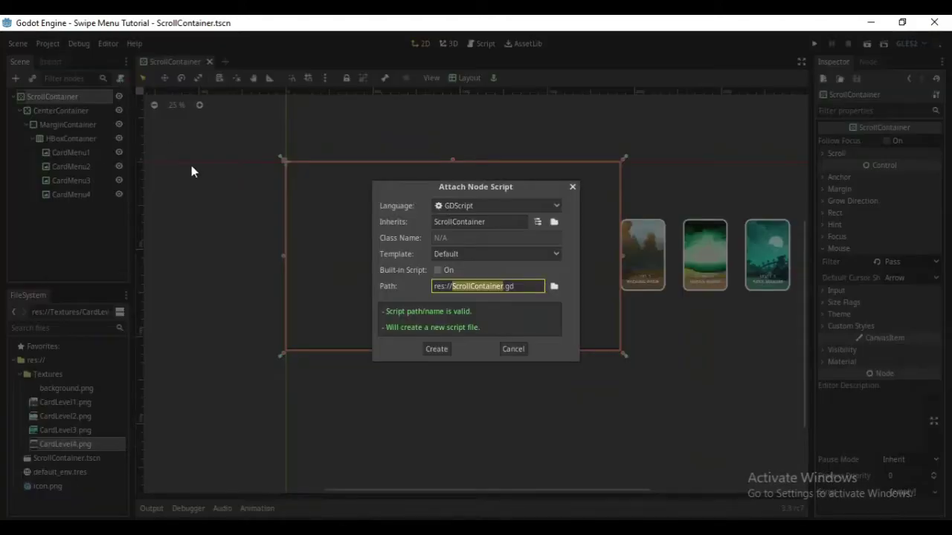
{"action": "left_click", "coordinate": [441, 349]}
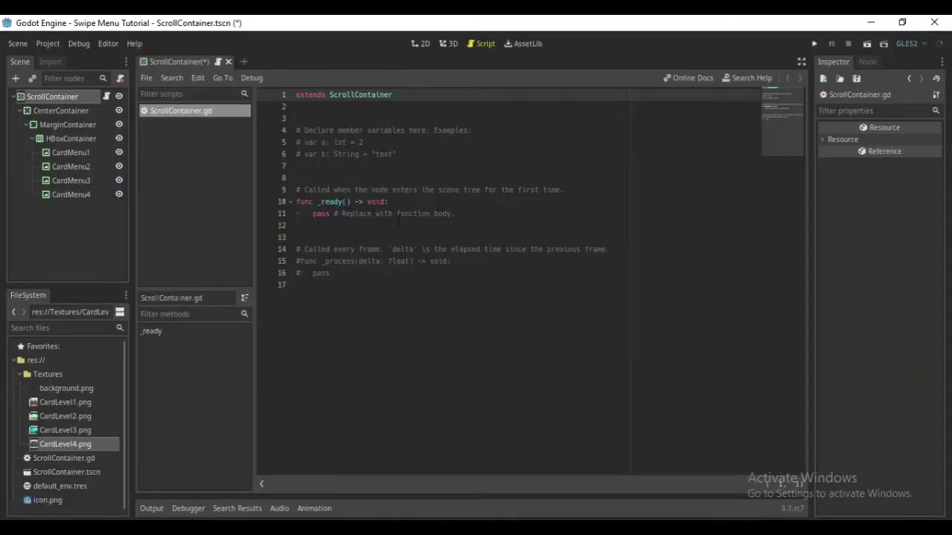
Replace the template comments with exported float variables card_scale, card_current_scale and scroll_duration.
{"action": "left_click_drag", "start_coordinate": [575, 192], "coordinate": [296, 131]}
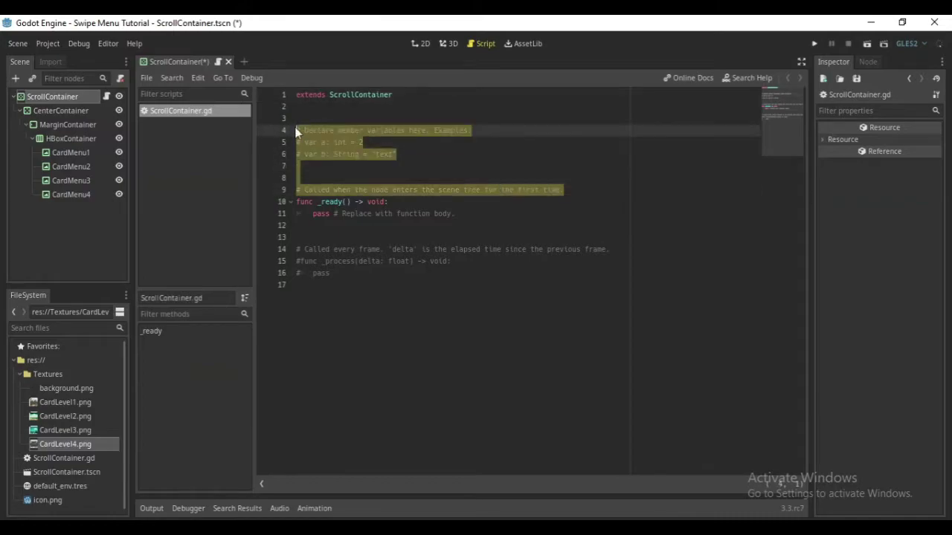
{"action": "key", "text": "Delete"}
{"action": "type", "text": "export"}
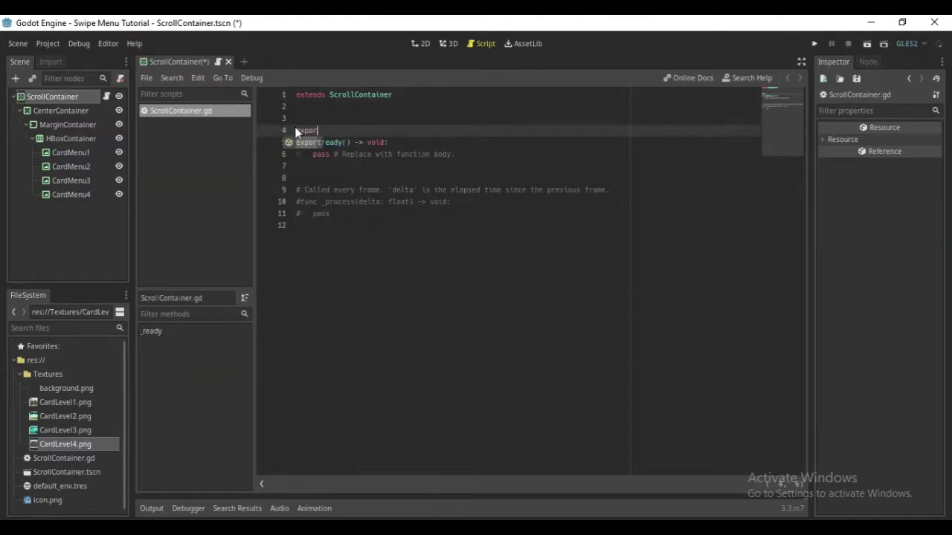
{"action": "key", "text": "Return"}
{"action": "key", "text": "Return"}
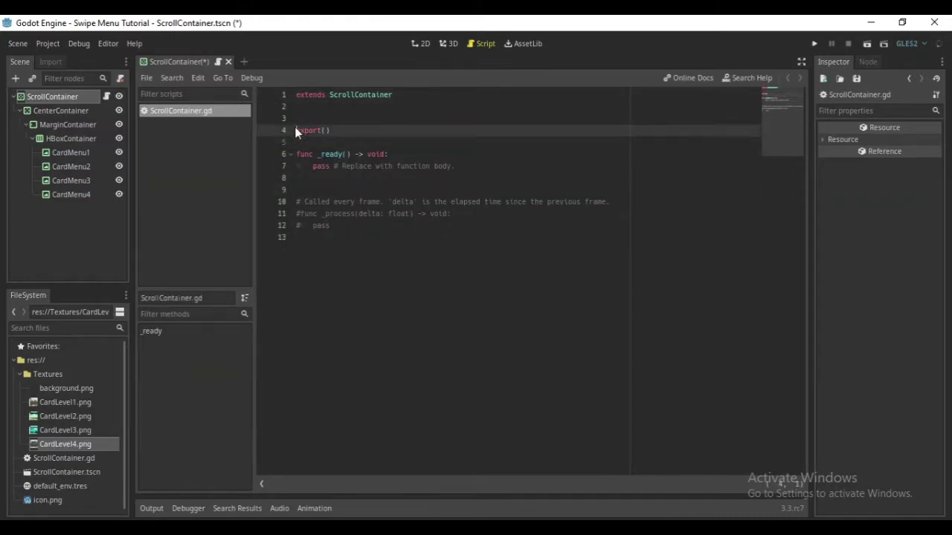
{"action": "type", "text": "float,"}
{"action": "type", "text": " 0.5, 1"}
{"action": "type", "text": ", 0.1) "}
{"action": "type", "text": "var card"}
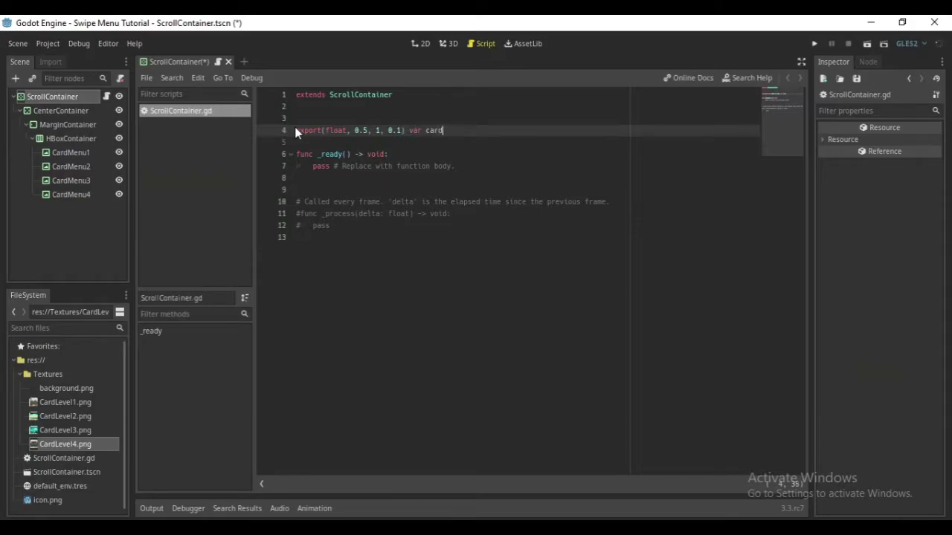
{"action": "type", "text": "_scale = "}
{"action": "type", "text": "1"}
{"action": "key", "text": "Return"}
{"action": "type", "text": "expor"}
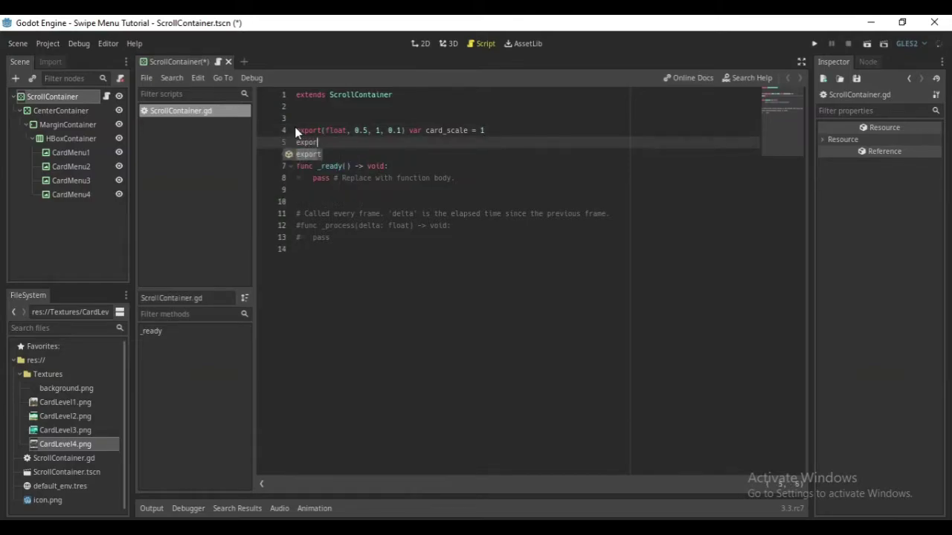
{"action": "type", "text": "t(float, "}
{"action": "type", "text": "1, 1."}
{"action": "type", "text": "5, 0.1) "}
{"action": "type", "text": "var card"}
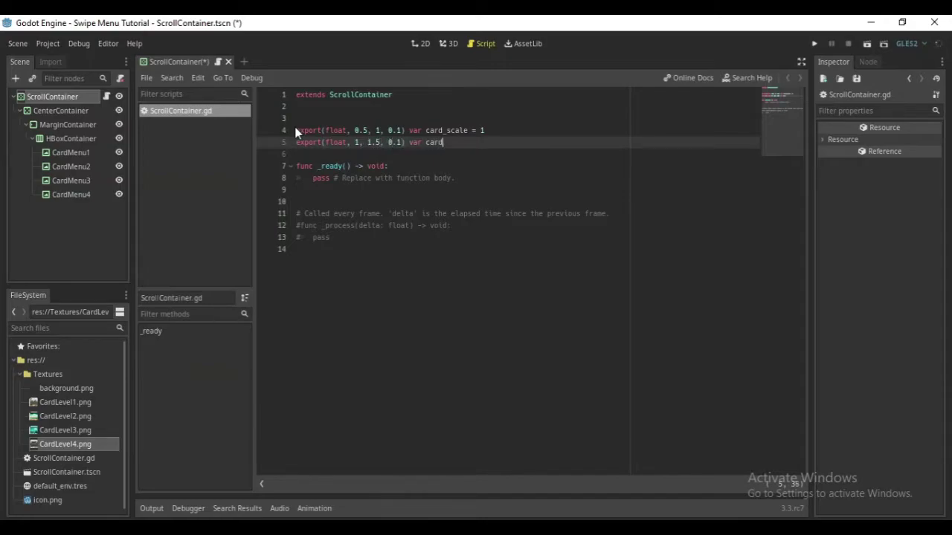
{"action": "type", "text": "_current_"}
{"action": "type", "text": "scale = 1.3"}
{"action": "key", "text": "Return"}
{"action": "type", "text": "expor"}
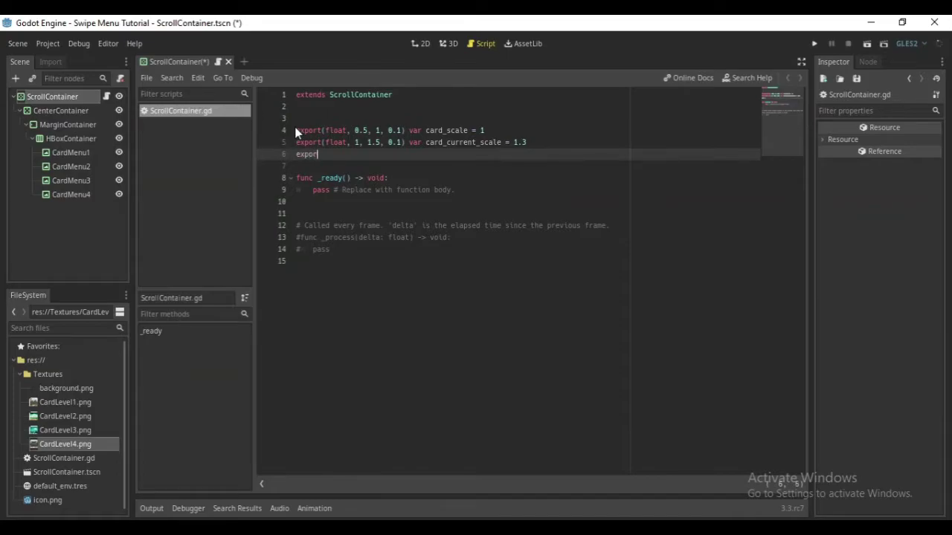
{"action": "type", "text": "t"}
{"action": "type", "text": "(floa"}
{"action": "type", "text": "t)"}
{"action": "type", "text": " 0.1"}
{"action": "type", "text": ", 1, 0.1"}
{"action": "type", "text": " var"}
{"action": "type", "text": "scroll"}
{"action": "type", "text": "dt"}
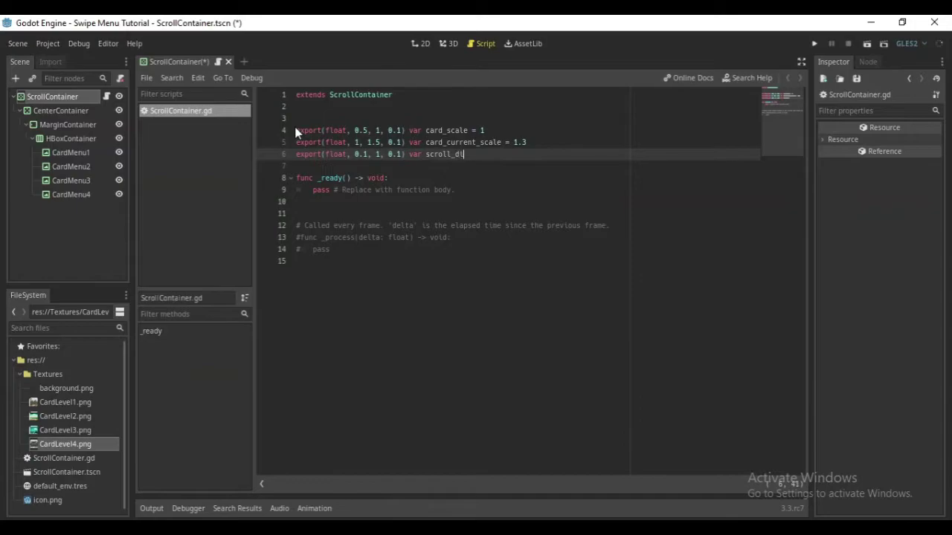
{"action": "key", "text": "BackSpace"}
{"action": "type", "text": "uration"}
{"action": "key", "text": "Return"}
{"action": "key", "text": "Return"}
Declare card_current_index: int = 0 and card_x_positions: Array = [] below them.
{"action": "type", "text": "va"}
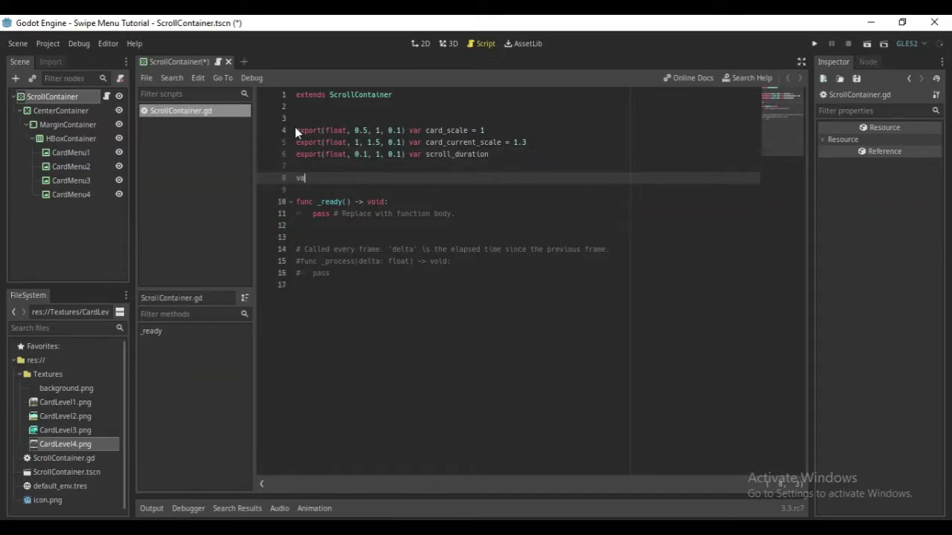
{"action": "type", "text": "r car"}
{"action": "type", "text": "d_curre"}
{"action": "type", "text": "nt_index"}
{"action": "type", "text": ": int = "}
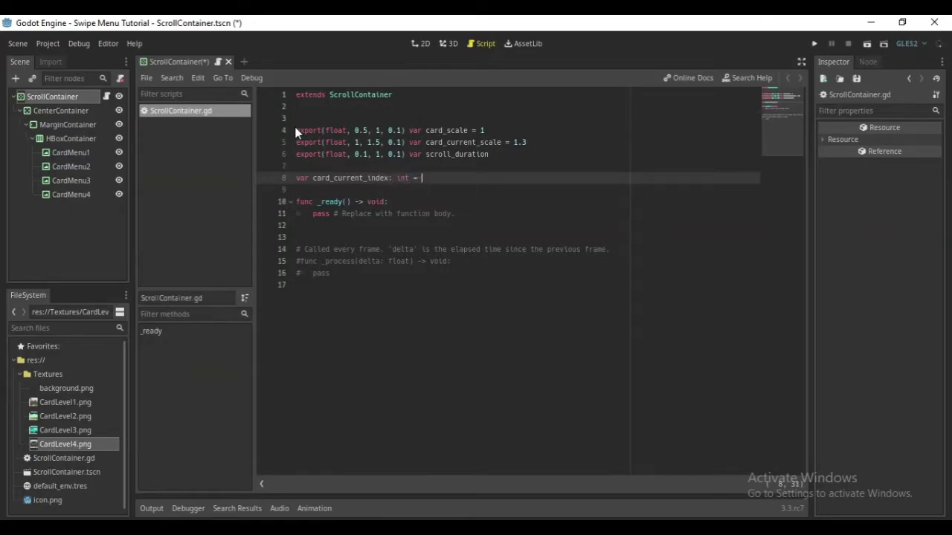
{"action": "type", "text": "0"}
{"action": "key", "text": "Return"}
{"action": "type", "text": "var "}
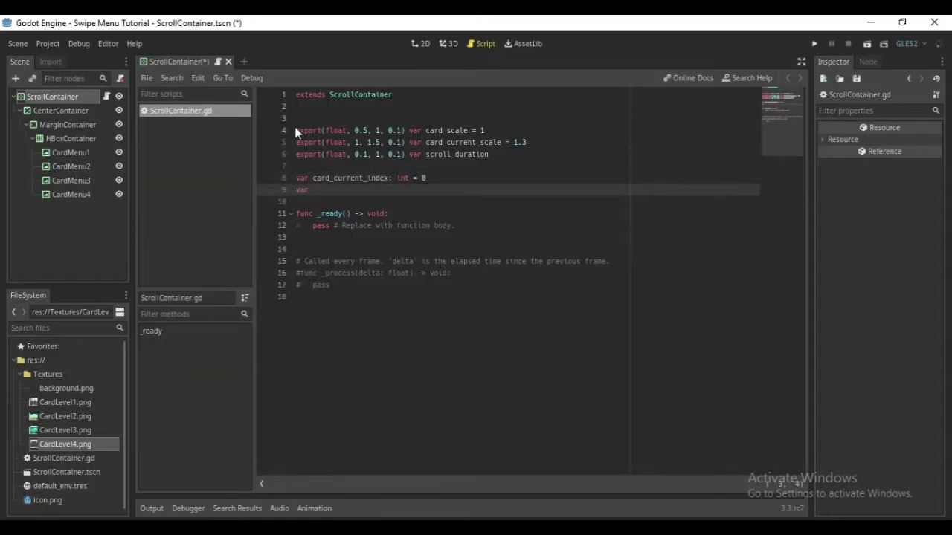
{"action": "type", "text": "card_x_"}
{"action": "type", "text": "position"}
{"action": "type", "text": "s: Ar"}
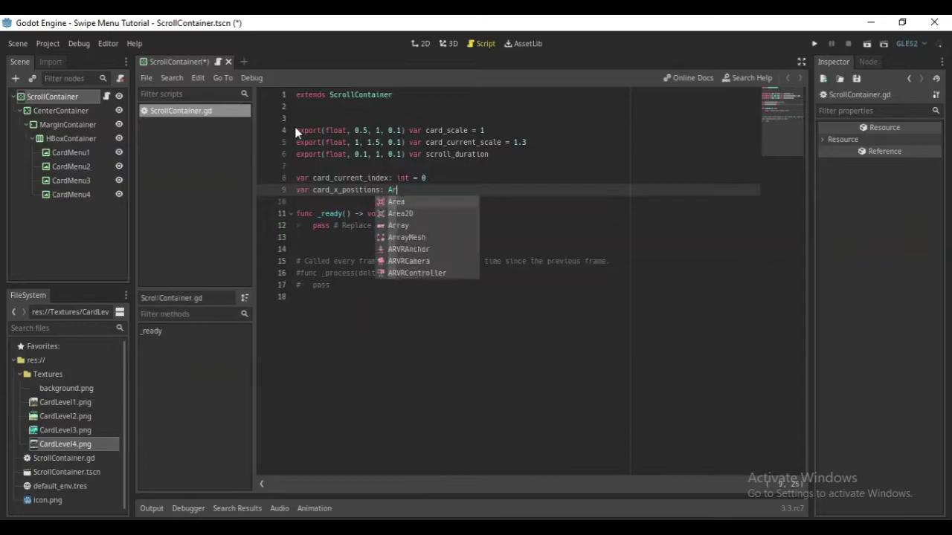
{"action": "type", "text": "ray = []"}
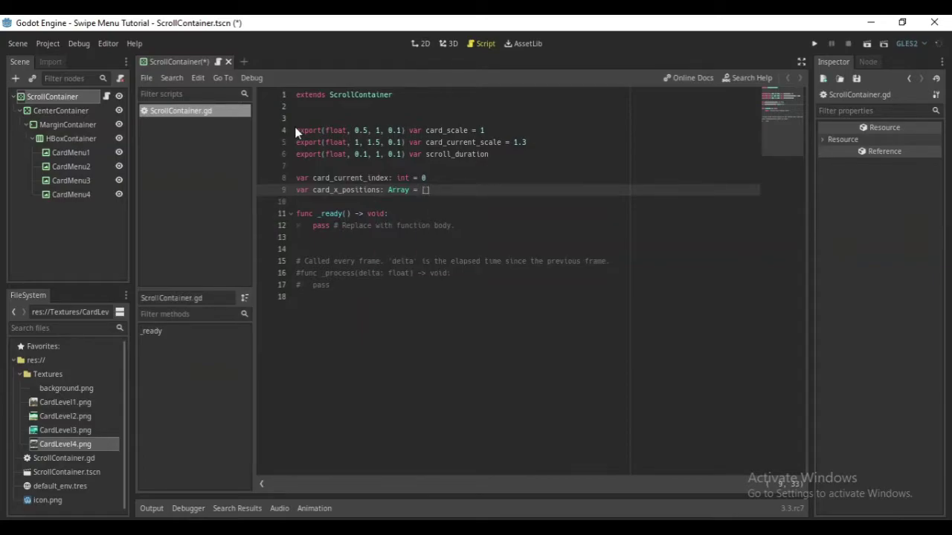
{"action": "key", "text": "Return"}
{"action": "key", "text": "Return"}
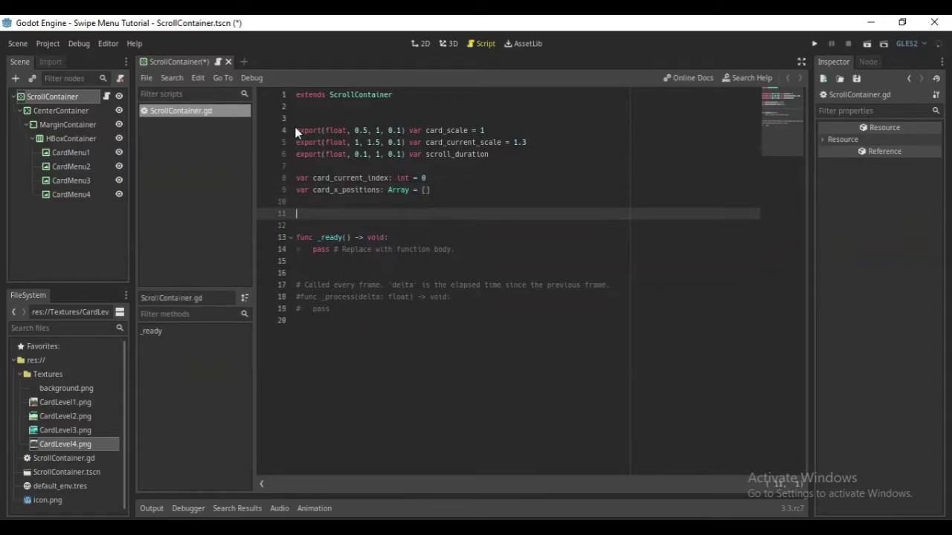
Declare onready scroll_tween of type Tween, initialised with Tween.new().
{"action": "type", "text": "onre"}
{"action": "type", "text": "ady"}
{"action": "type", "text": " var"}
{"action": "type", "text": " scro"}
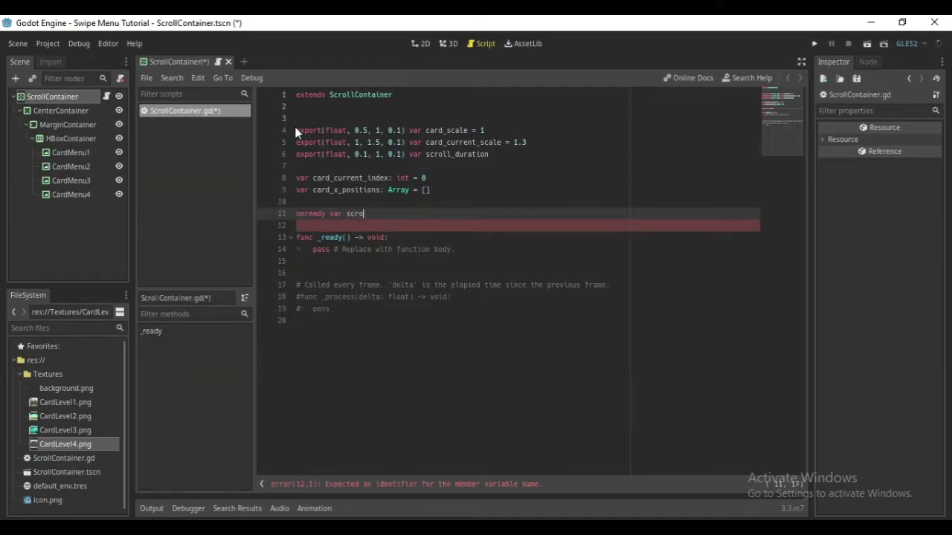
{"action": "type", "text": "ll_"}
{"action": "type", "text": "tween"}
{"action": "type", "text": ": Twe"}
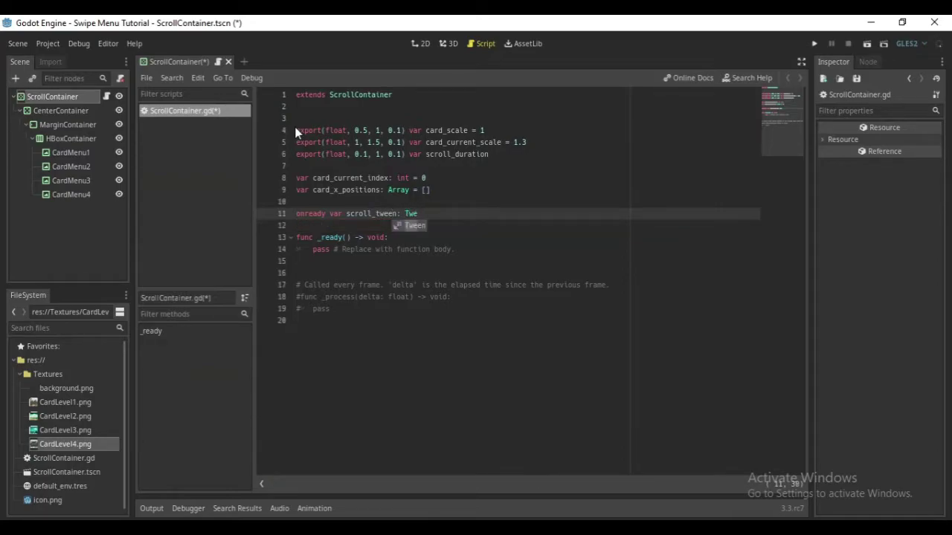
{"action": "key", "text": "Return"}
{"action": "type", "text": "= Twe"}
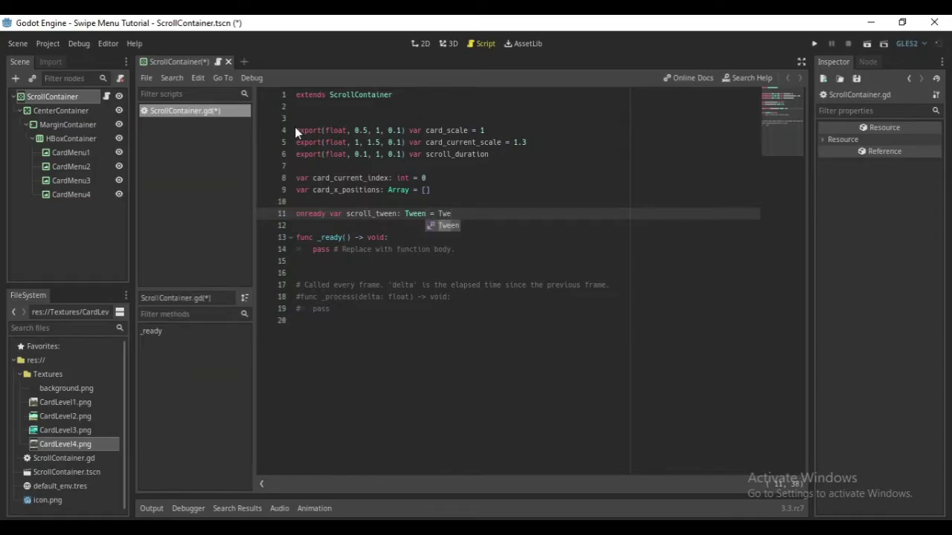
{"action": "key", "text": "Return"}
{"action": "type", "text": ".new"}
{"action": "key", "text": "Return"}
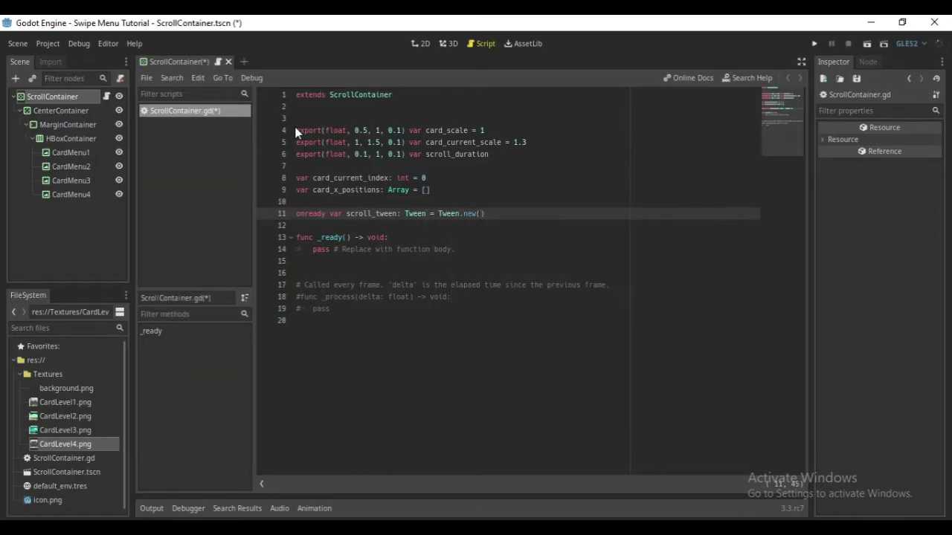
{"action": "key", "text": "Return"}
{"action": "key", "text": "ctrl+z"}
Declare onready margin_r: int from the MarginContainer's "custom_constants/margin_right".
{"action": "type", "text": "onrea"}
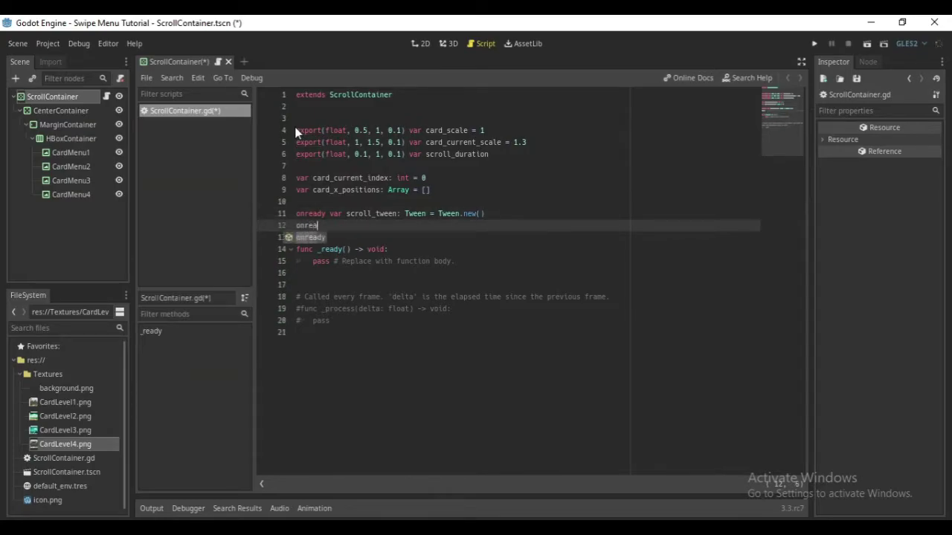
{"action": "type", "text": "dy var"}
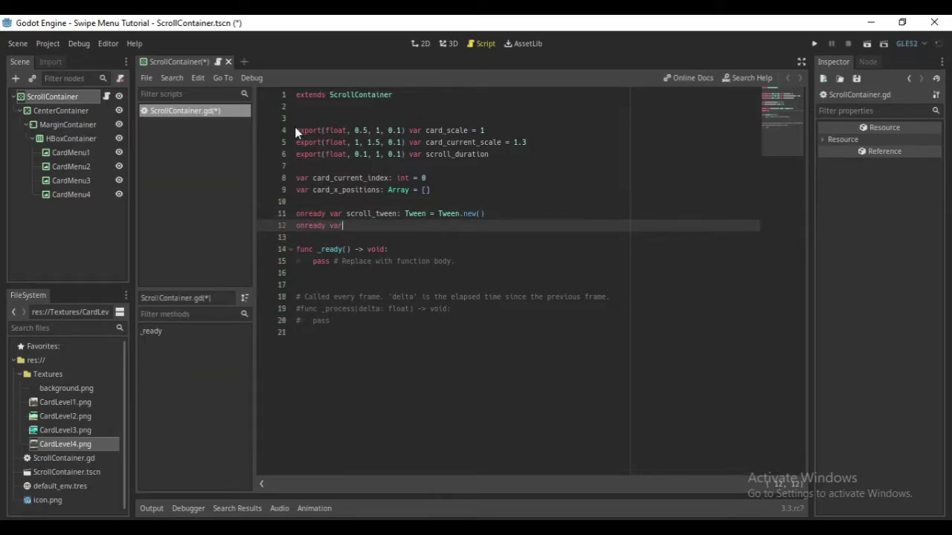
{"action": "type", "text": " m"}
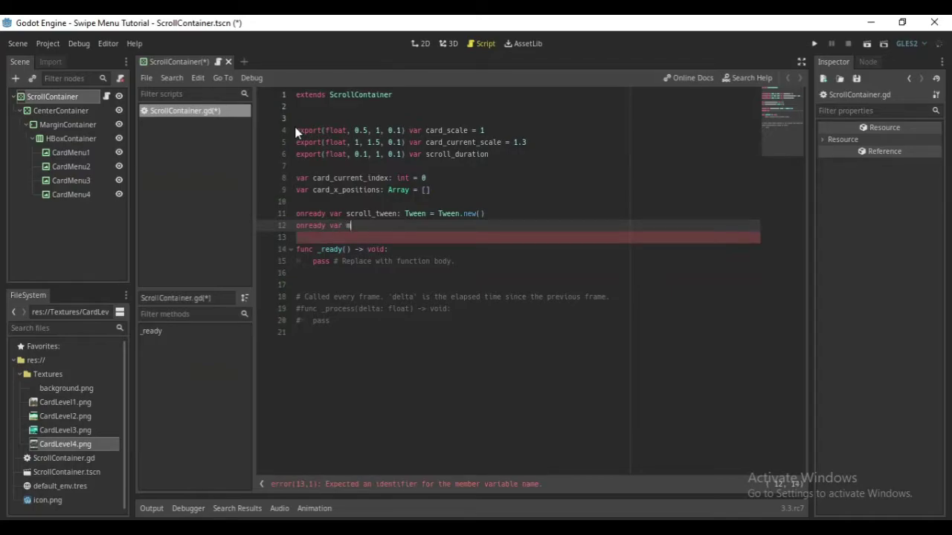
{"action": "type", "text": "argin_r: "}
{"action": "type", "text": "int"}
{"action": "type", "text": " = $"}
{"action": "type", "text": "Mar"}
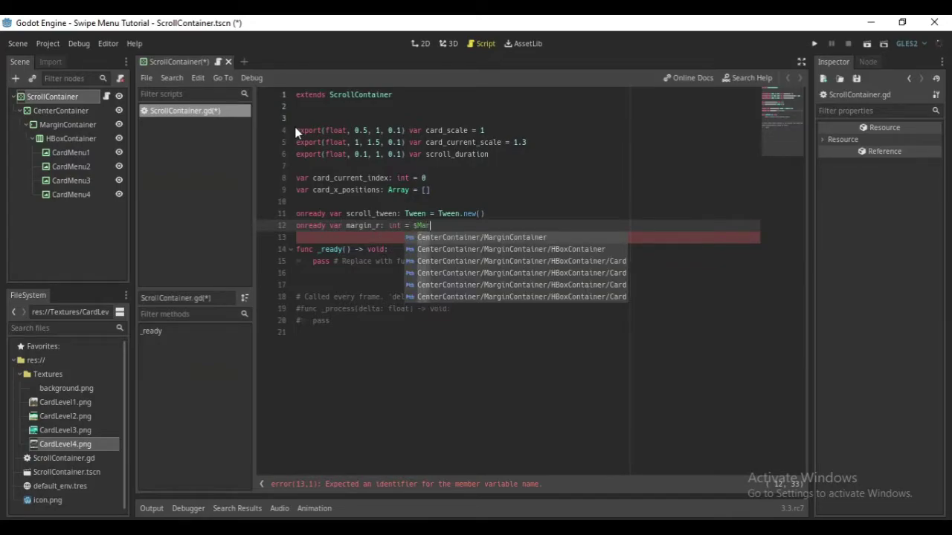
{"action": "key", "text": "Return"}
{"action": "type", "text": ".get"}
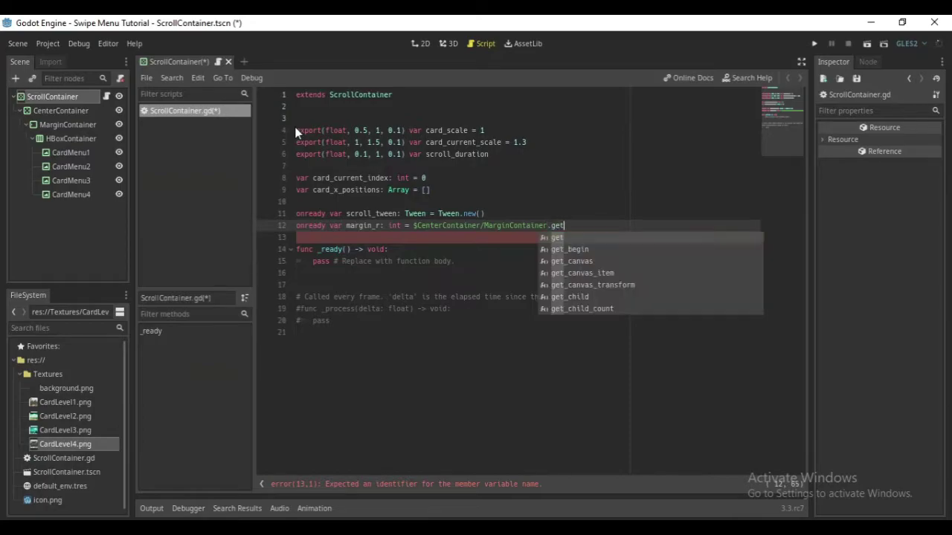
{"action": "type", "text": "(\""}
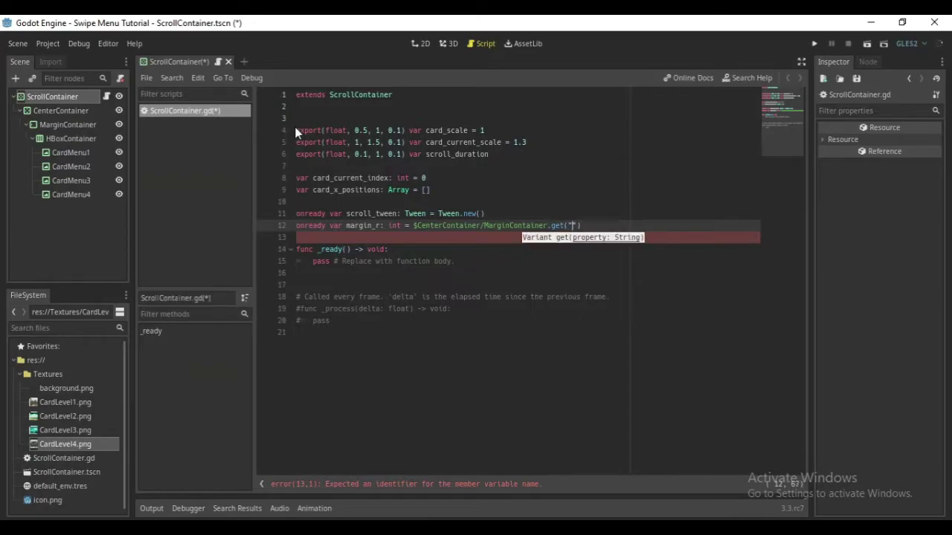
{"action": "type", "text": "custom"}
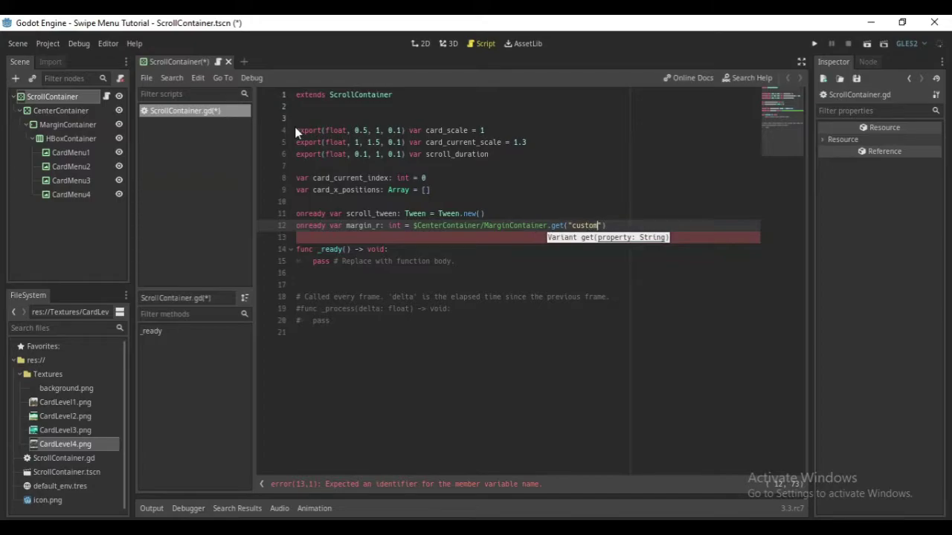
{"action": "type", "text": "_c"}
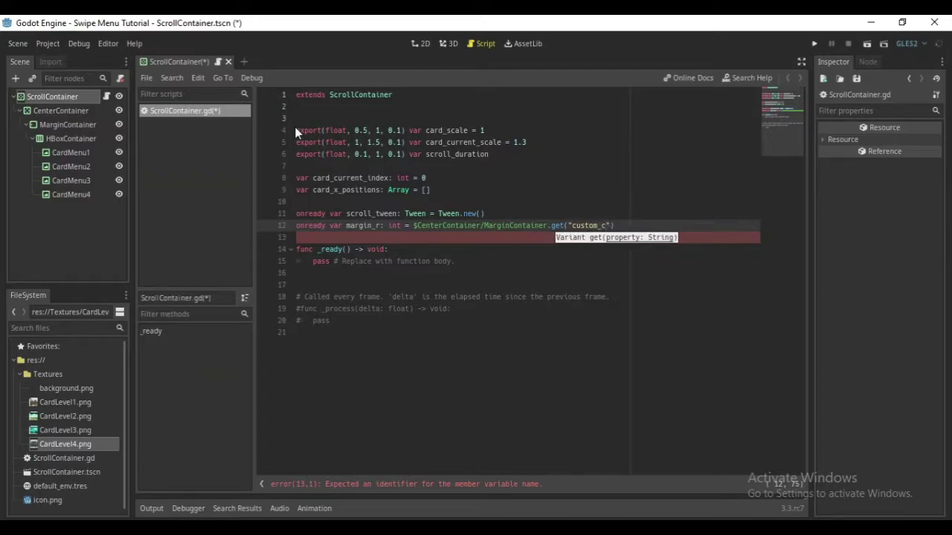
{"action": "type", "text": "onstants"}
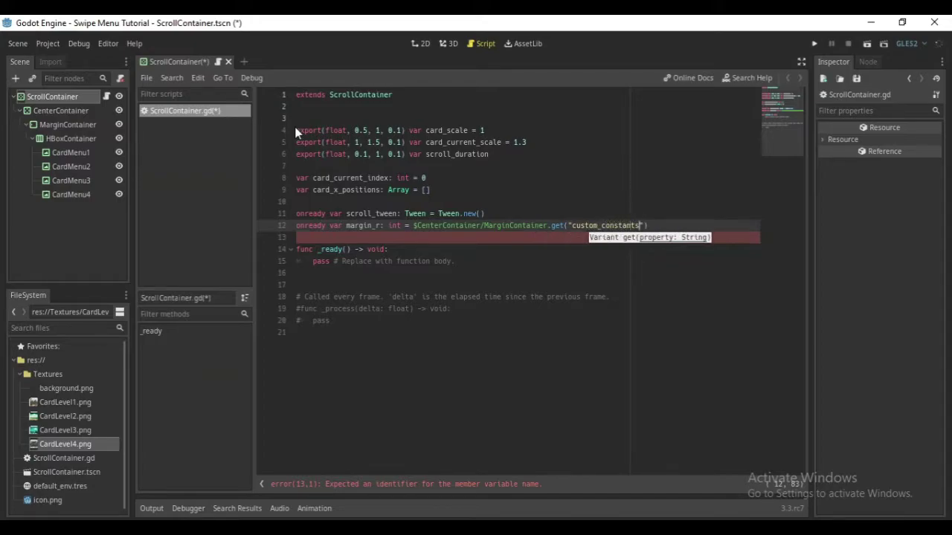
{"action": "type", "text": "/margin_rig"}
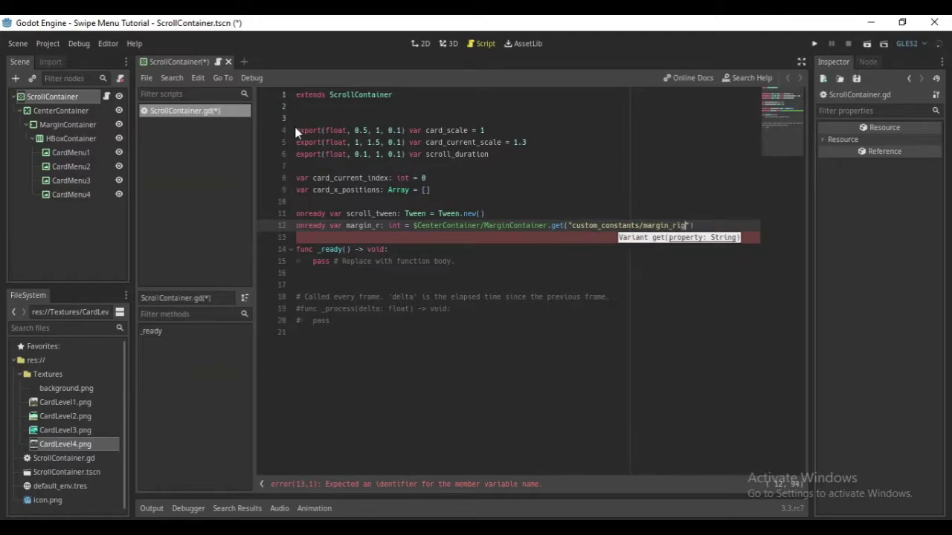
{"action": "type", "text": "h"}
{"action": "key", "text": "End"}
{"action": "key", "text": "Left"}
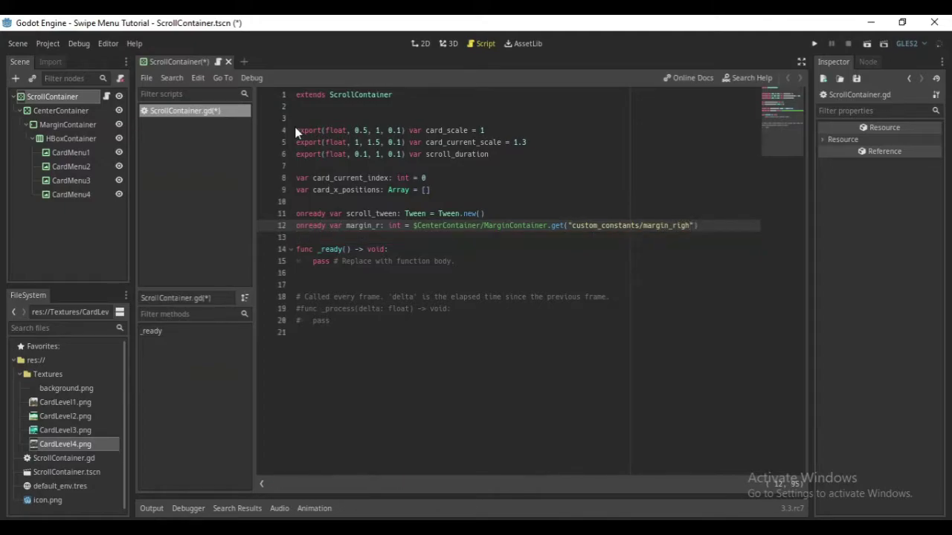
{"action": "type", "text": "t"}
{"action": "key", "text": "End"}
{"action": "type", "text": ")"}
{"action": "key", "text": "Return"}
Begin an onready card_space int line reading .get( from the HBoxContainer.
{"action": "type", "text": "onread"}
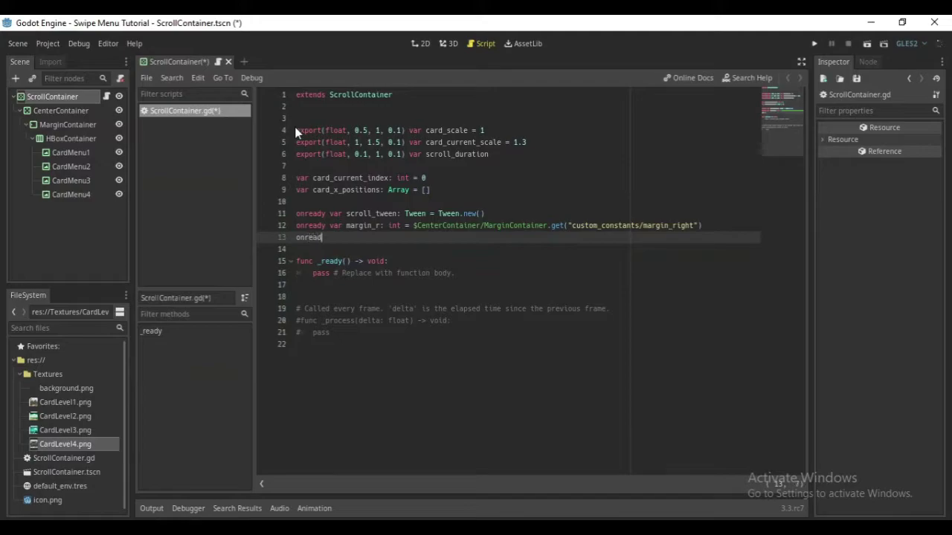
{"action": "type", "text": "y var "}
{"action": "type", "text": "card"}
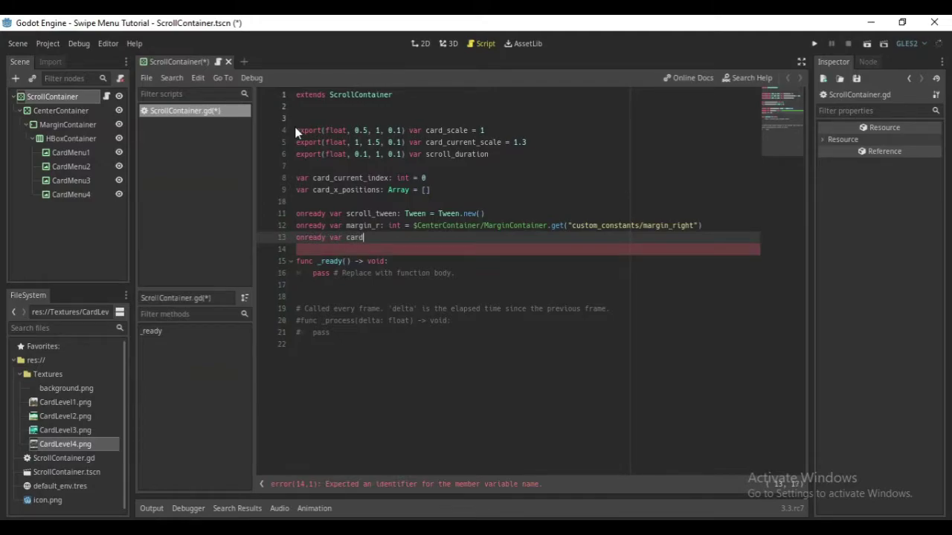
{"action": "type", "text": "-spa"}
{"action": "key", "text": "BackSpace"}
{"action": "key", "text": "BackSpace"}
{"action": "key", "text": "BackSpace"}
{"action": "type", "text": "_s"}
{"action": "type", "text": "pace: in"}
{"action": "type", "text": "t = "}
{"action": "type", "text": "HB"}
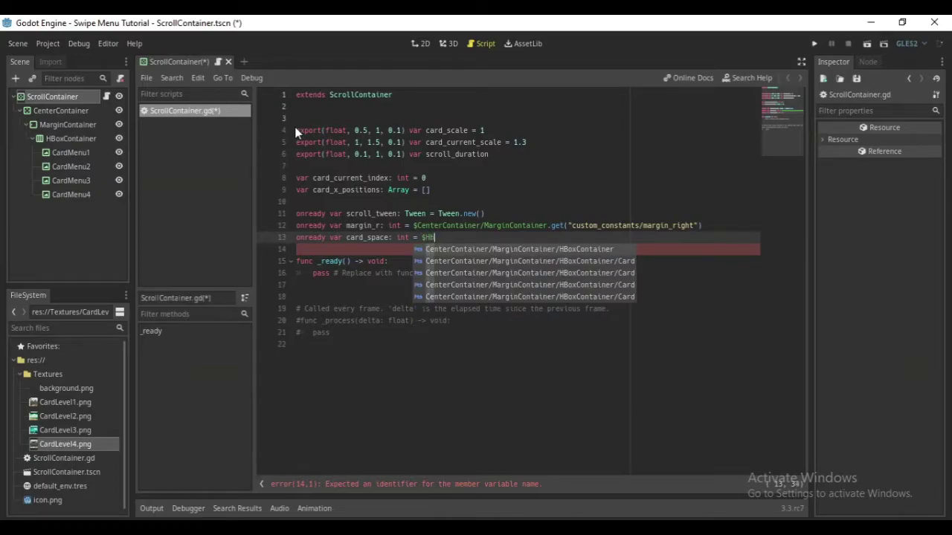
{"action": "key", "text": "Return"}
{"action": "type", "text": ".get"}
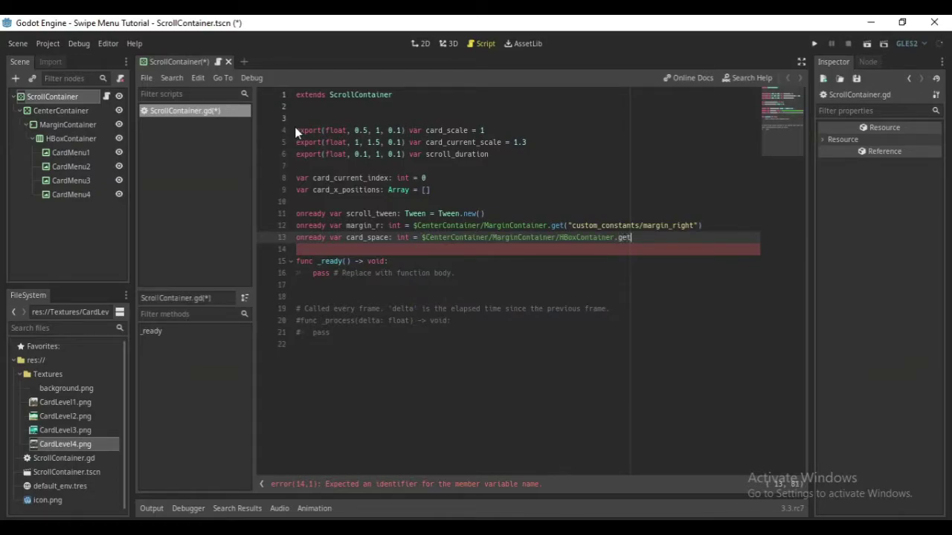
{"action": "type", "text": "("}
Hide the side docks and finish card_space with the HBoxContainer's separation constant.
{"action": "left_click", "coordinate": [803, 62]}
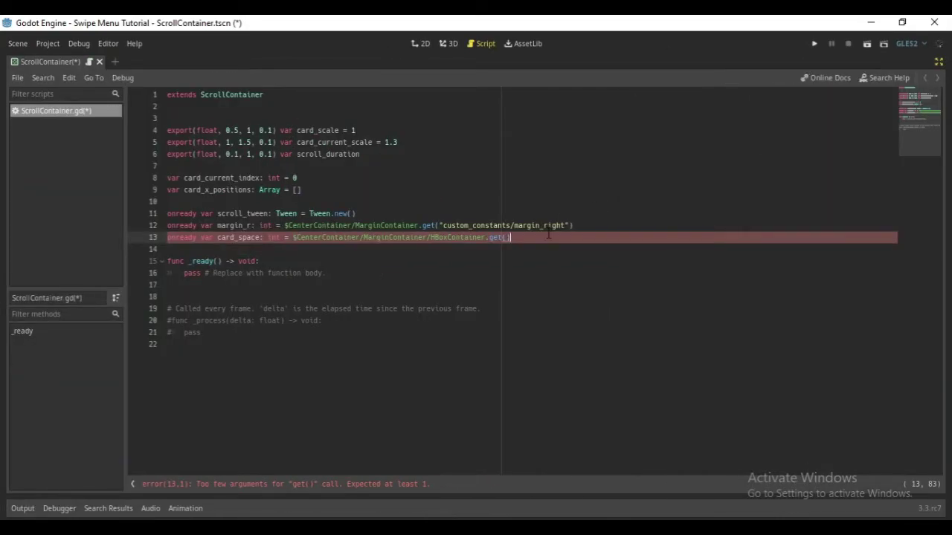
{"action": "type", "text": "\""}
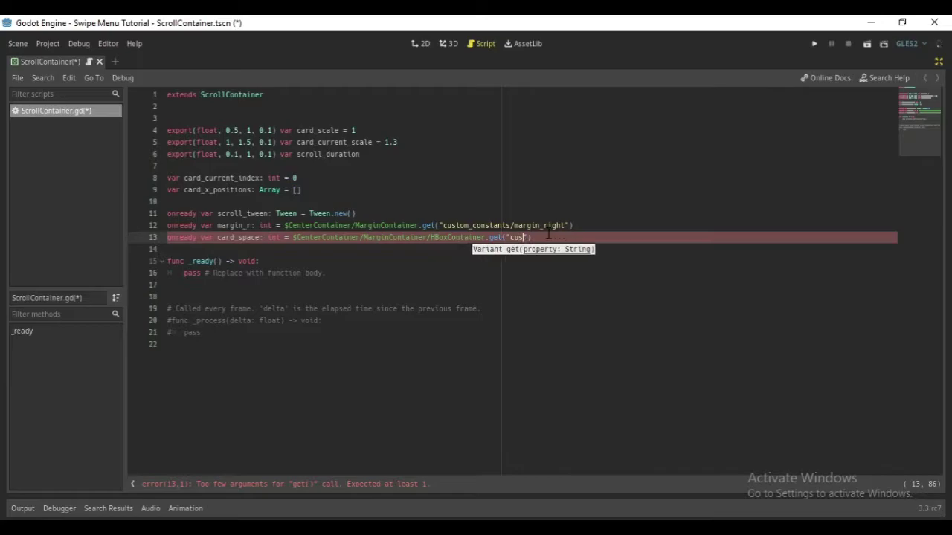
{"action": "type", "text": "custom_"}
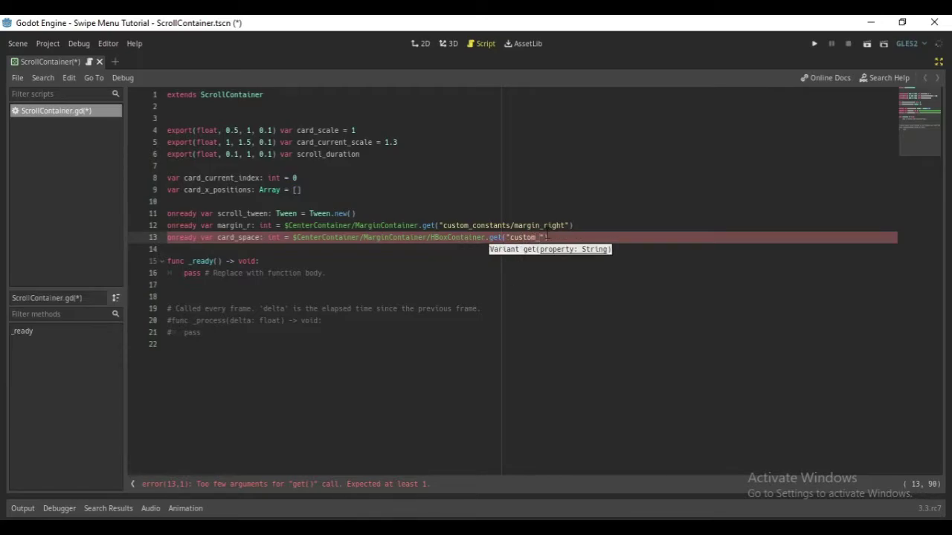
{"action": "type", "text": "cosntan"}
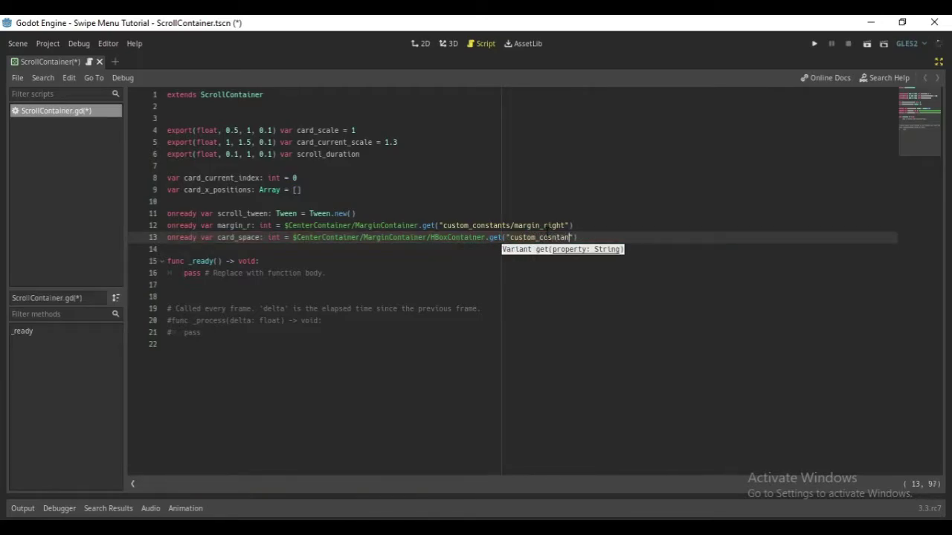
{"action": "type", "text": "ts/se"}
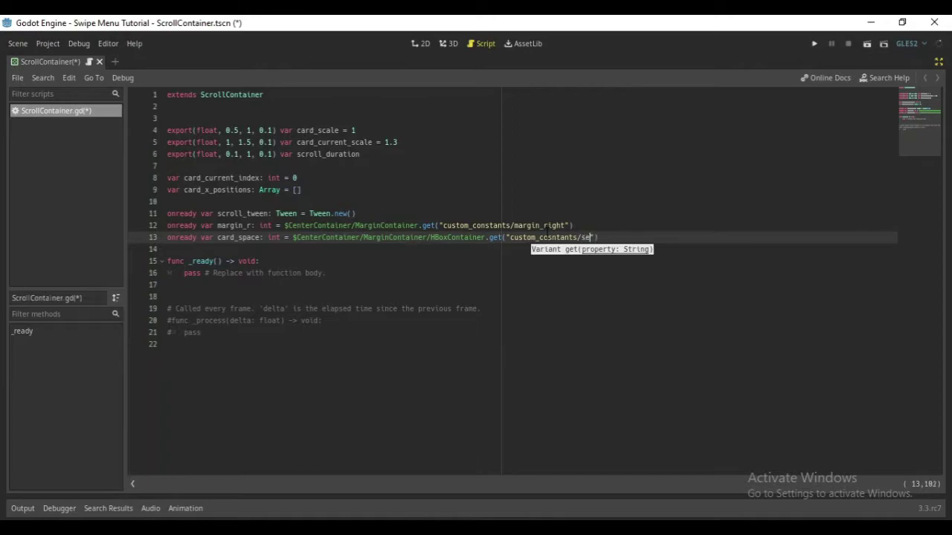
{"action": "type", "text": "paration"}
{"action": "key", "text": "End"}
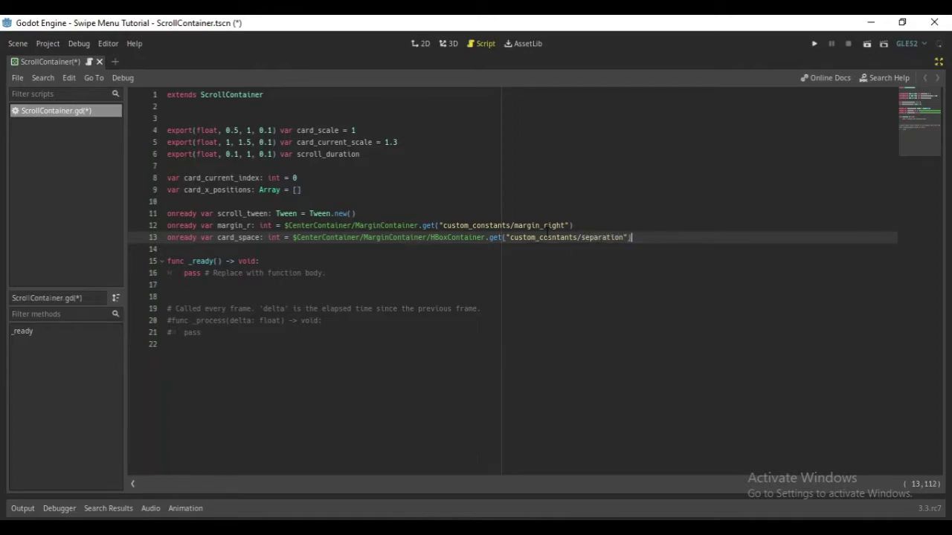
{"action": "key", "text": "Return"}
Declare onready card_nodes: Array as the HBoxContainer's get_children().
{"action": "type", "text": "onread"}
{"action": "key", "text": "Return"}
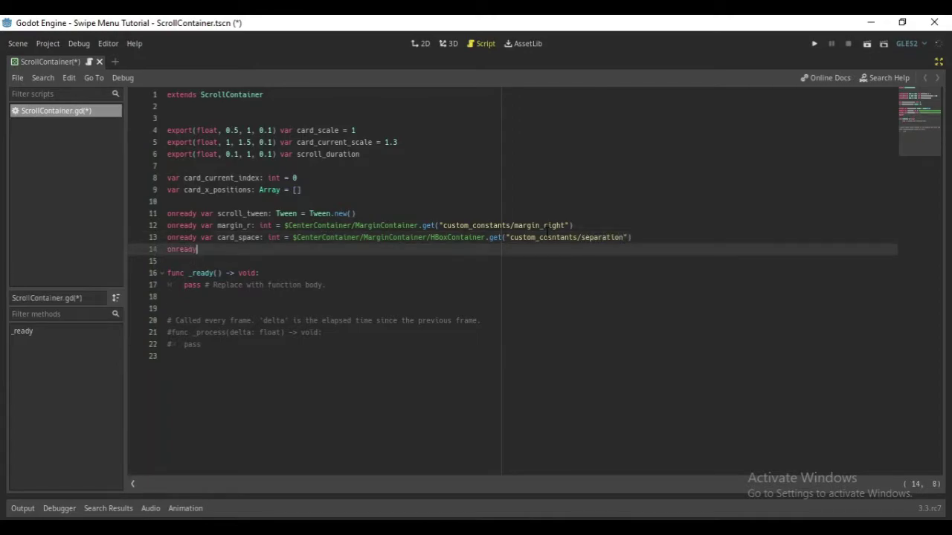
{"action": "type", "text": "var card_"}
{"action": "type", "text": "nodes: A"}
{"action": "type", "text": "r"}
{"action": "key", "text": "Down"}
{"action": "key", "text": "Return"}
{"action": "type", "text": "="}
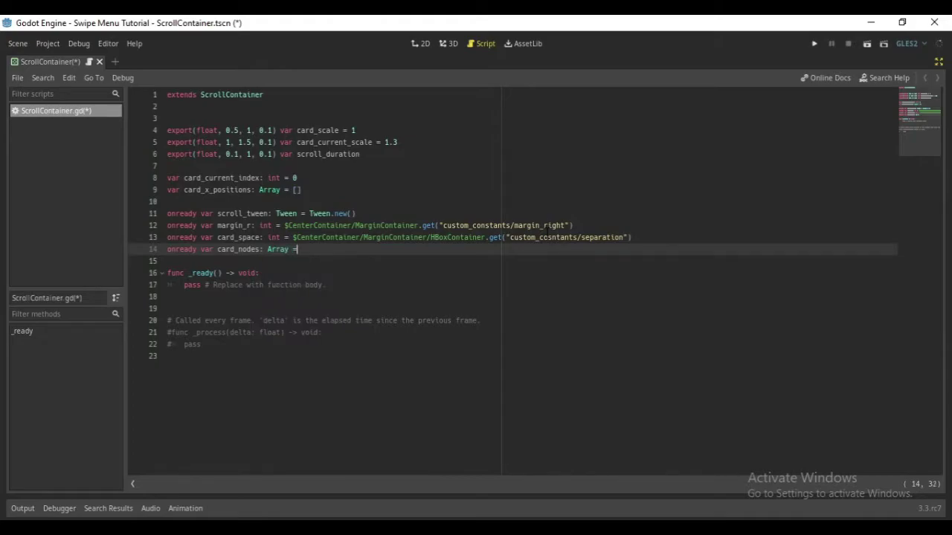
{"action": "type", "text": " $Hb"}
{"action": "key", "text": "Return"}
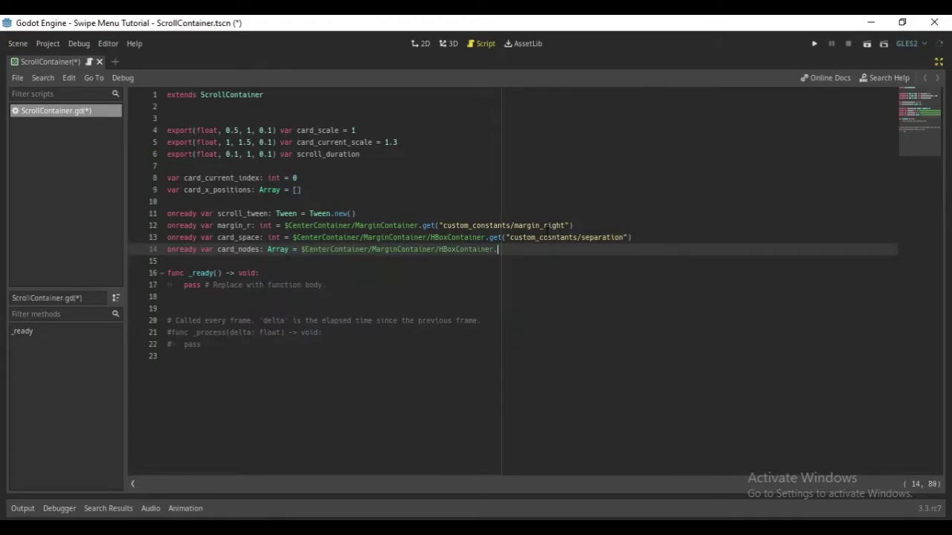
{"action": "type", "text": ".get_ch"}
{"action": "key", "text": "Down"}
{"action": "key", "text": "Down"}
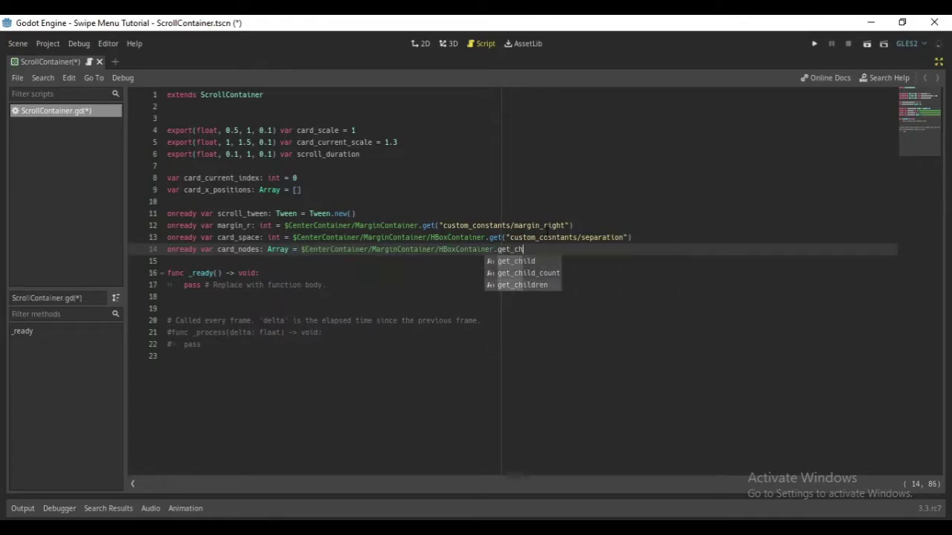
{"action": "key", "text": "Return"}
{"action": "key", "text": "Down"}
{"action": "key", "text": "Return"}
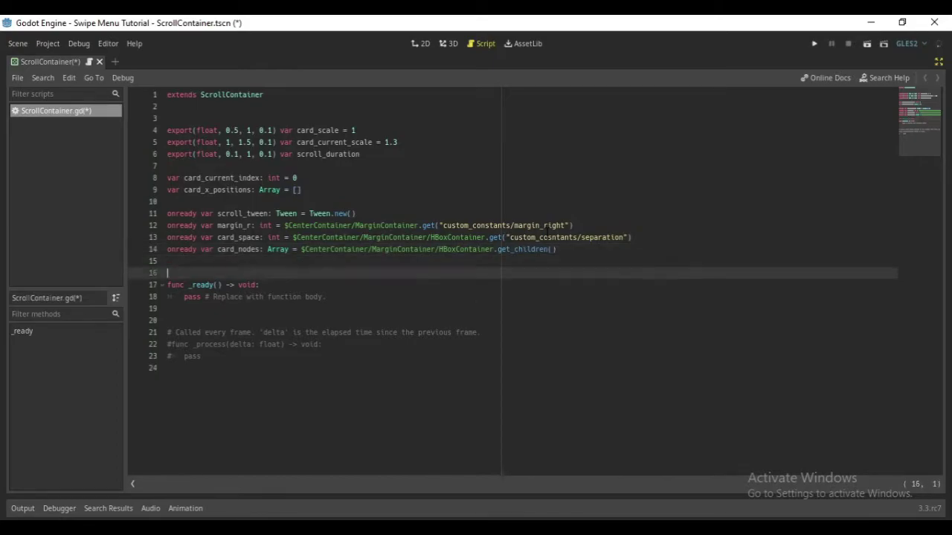
Make add_child(scroll_tween) the first statement in _ready.
{"action": "left_click", "coordinate": [409, 287]}
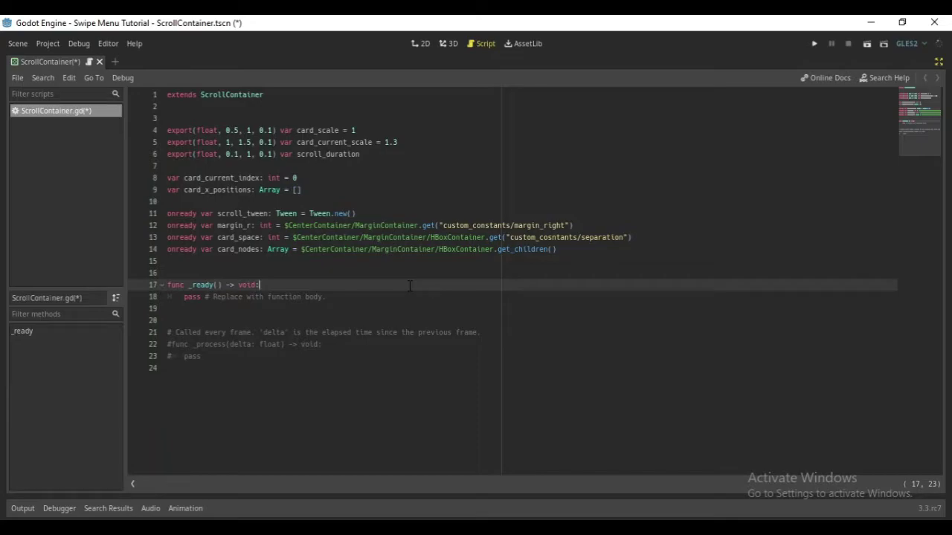
{"action": "key", "text": "Return"}
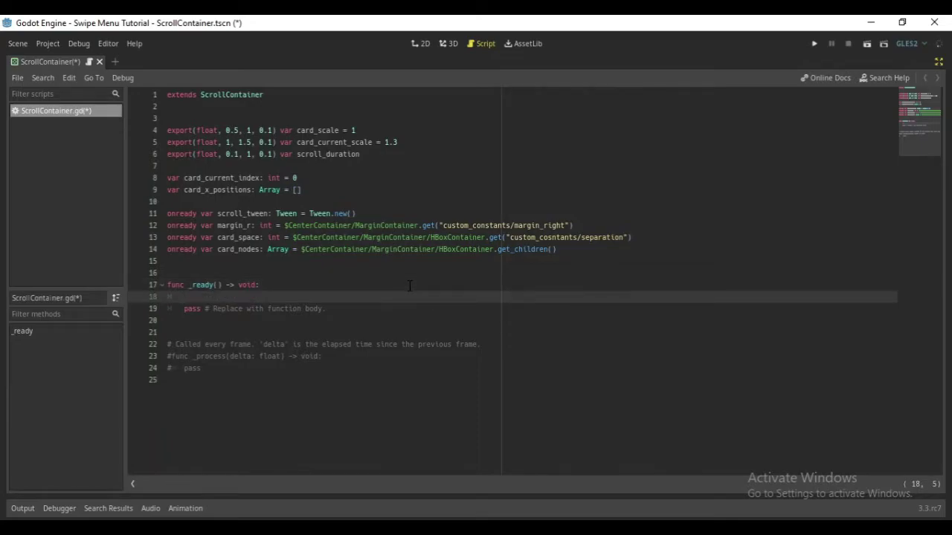
{"action": "type", "text": "ad"}
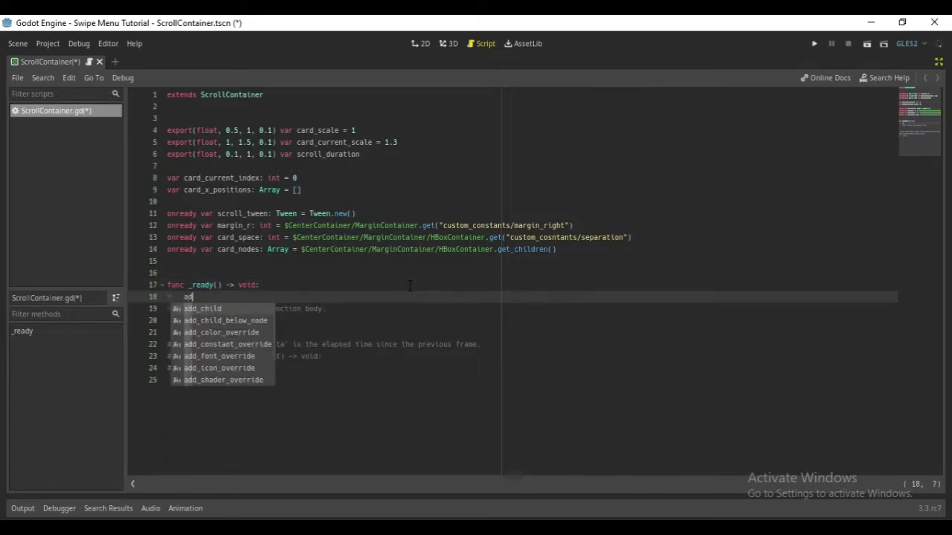
{"action": "key", "text": "Return"}
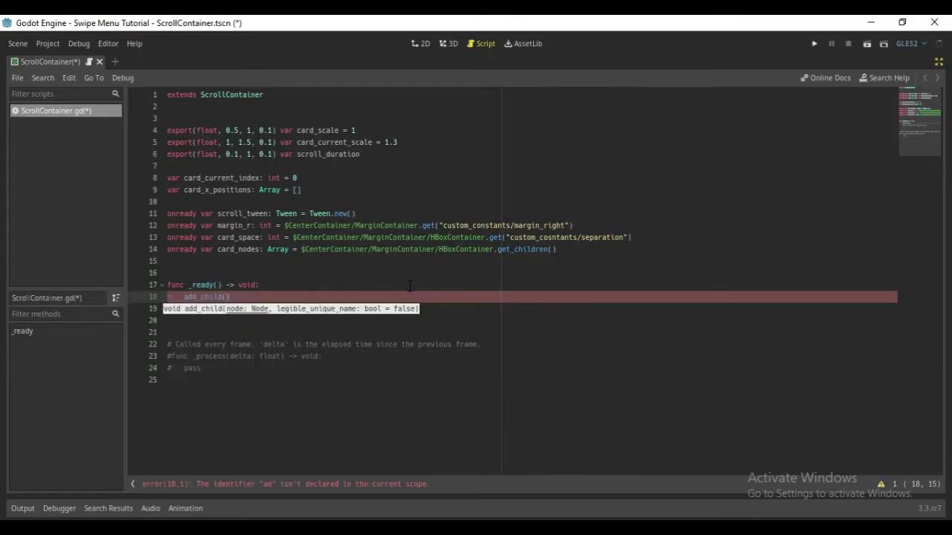
{"action": "type", "text": "scro"}
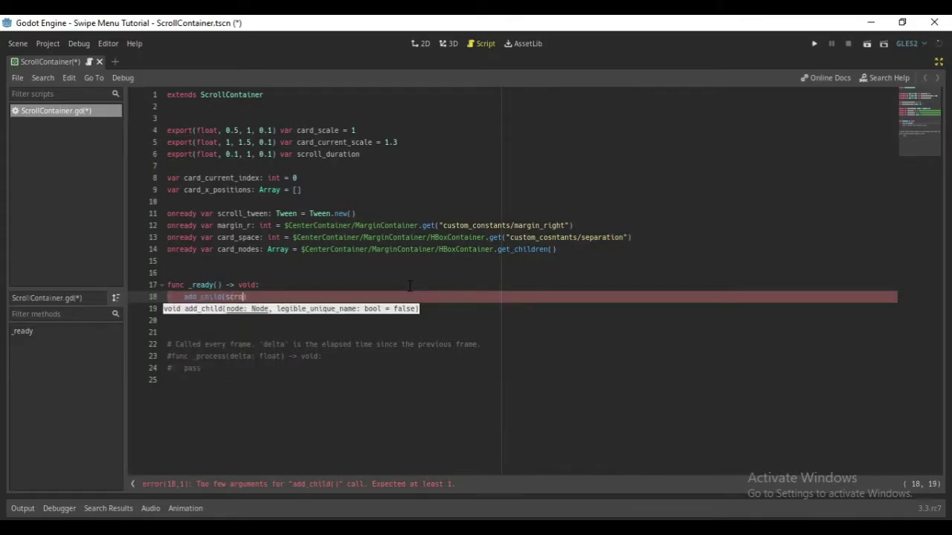
{"action": "key", "text": "Down"}
{"action": "key", "text": "Down"}
{"action": "key", "text": "Down"}
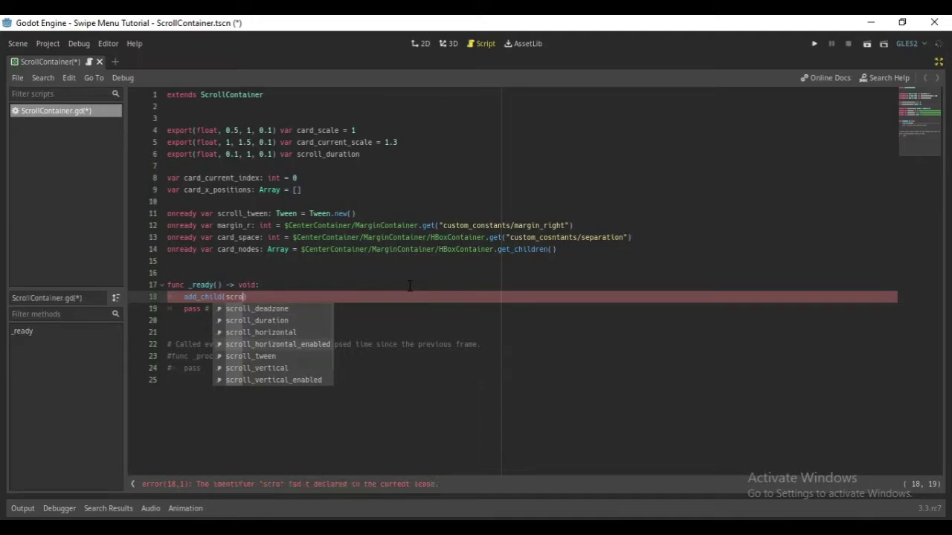
{"action": "key", "text": "Down"}
{"action": "key", "text": "Return"}
{"action": "key", "text": "End"}
{"action": "key", "text": "Return"}
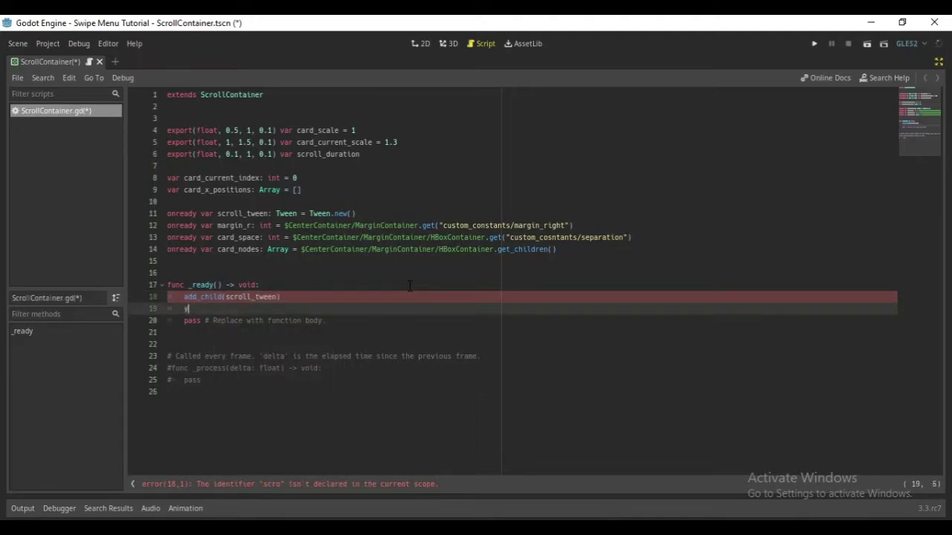
Add yield(get_tree(), "idle_frame") on the next line of _ready.
{"action": "type", "text": "ie"}
{"action": "key", "text": "Return"}
{"action": "type", "text": "get_"}
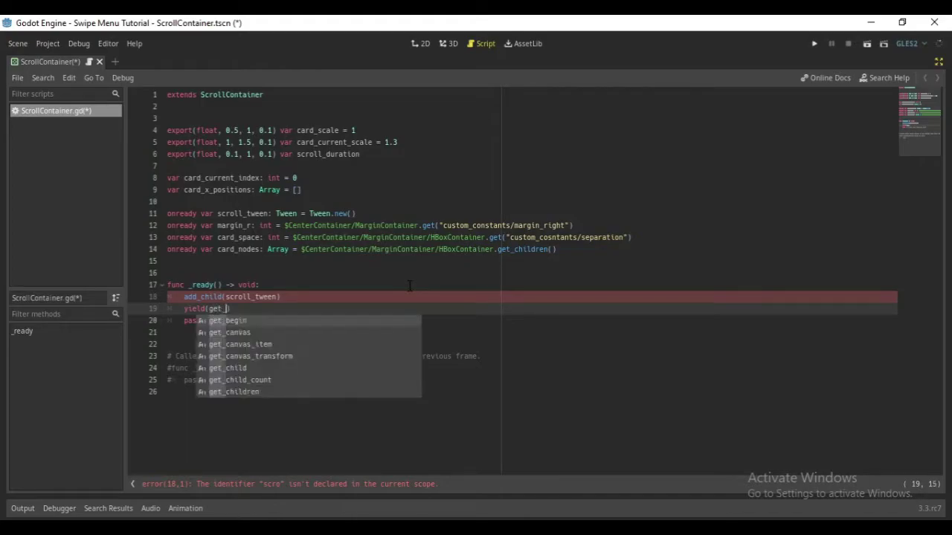
{"action": "type", "text": "tre"}
{"action": "key", "text": "Return"}
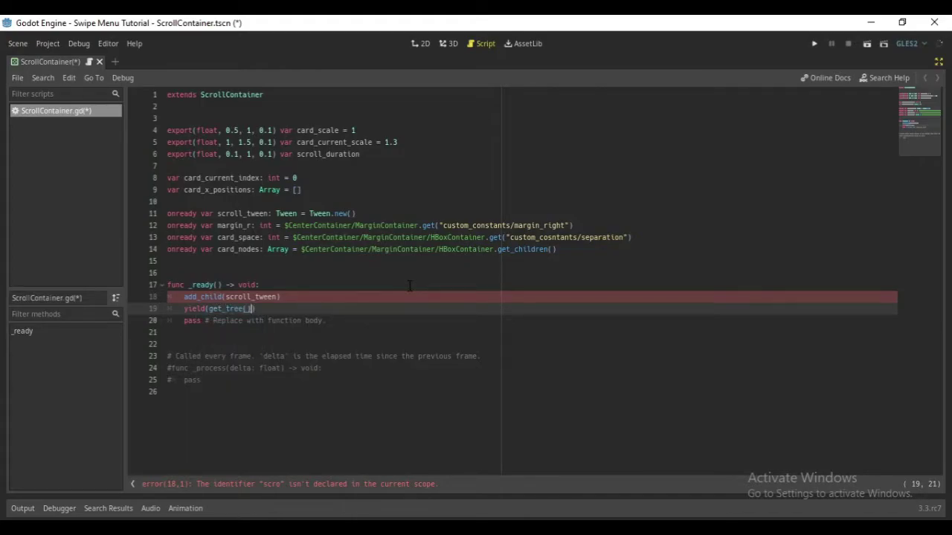
{"action": "type", "text": ", \""}
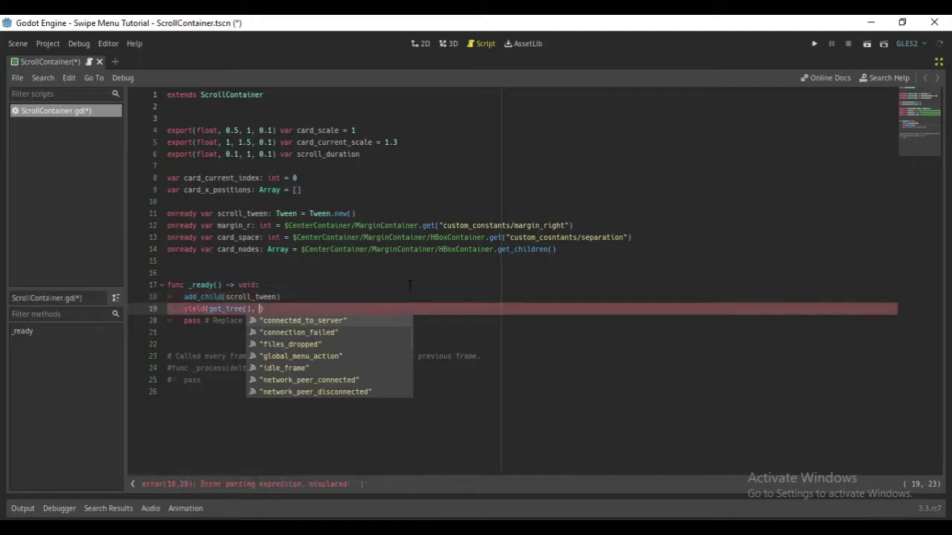
{"action": "type", "text": "idle"}
{"action": "key", "text": "Return"}
{"action": "key", "text": "Return"}
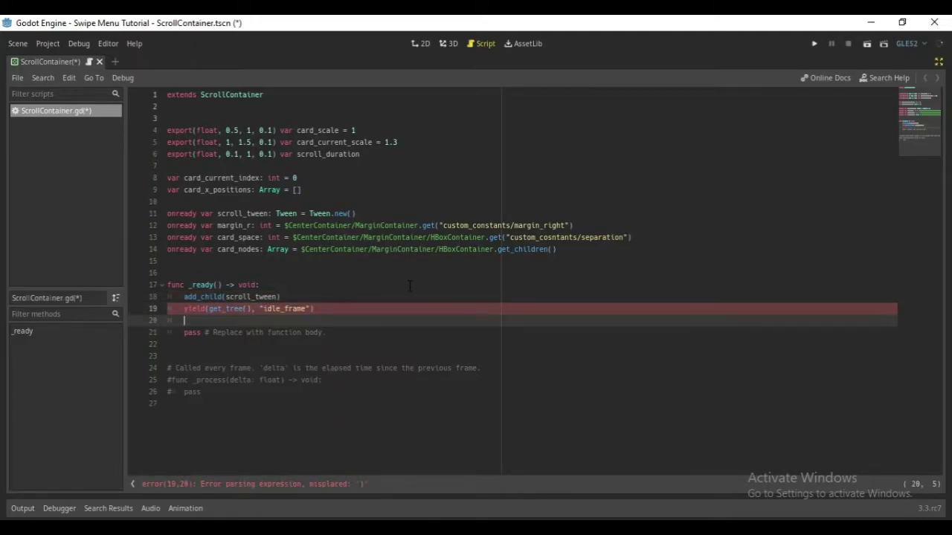
{"action": "key", "text": "Return"}
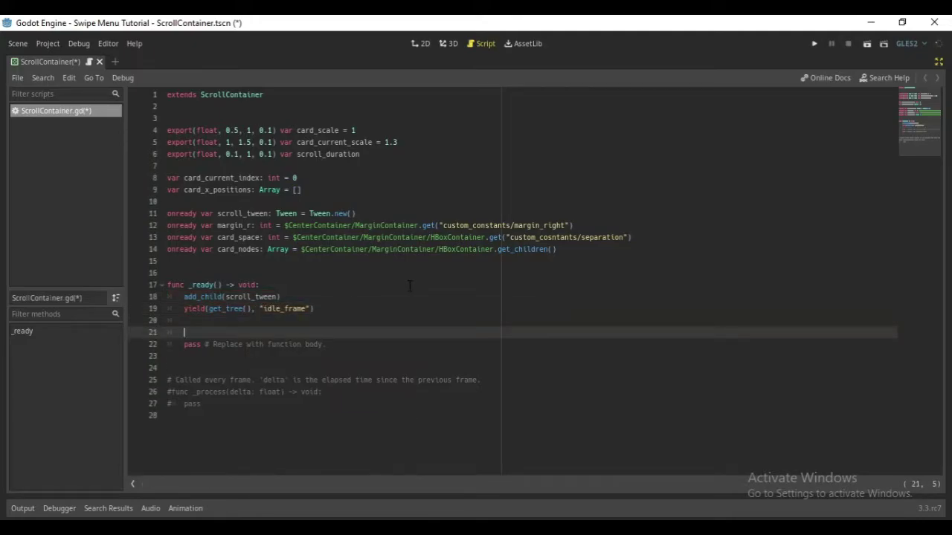
Hide the horizontal scrollbar by setting get_h_scrollbar().modulate.a to 0.
{"action": "type", "text": "get_"}
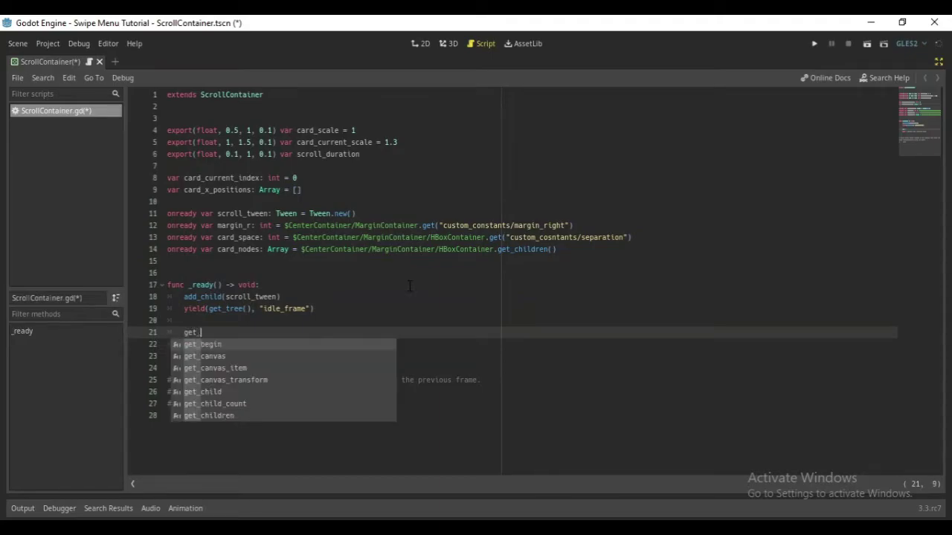
{"action": "type", "text": "h"}
{"action": "key", "text": "Return"}
{"action": "type", "text": ").mo"}
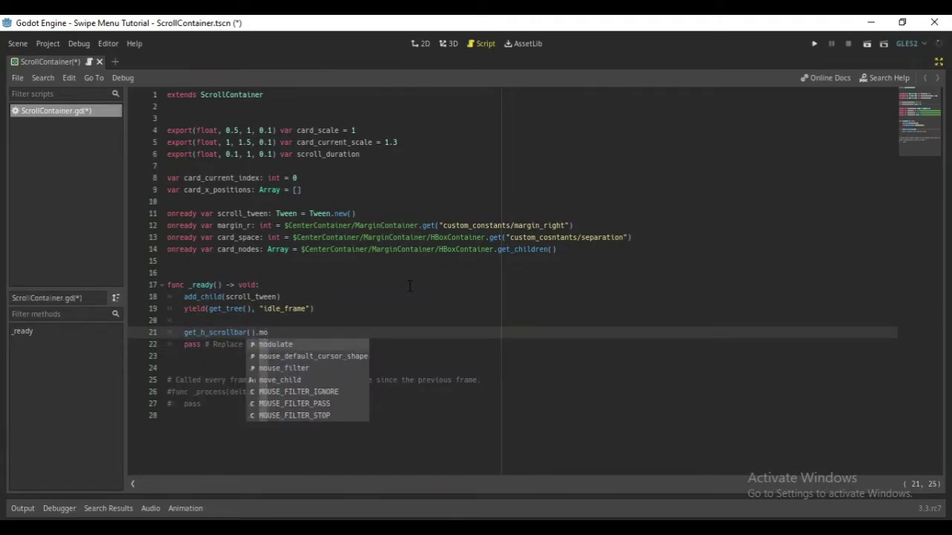
{"action": "key", "text": "Return"}
{"action": "type", "text": ".a = 0"}
{"action": "key", "text": "Return"}
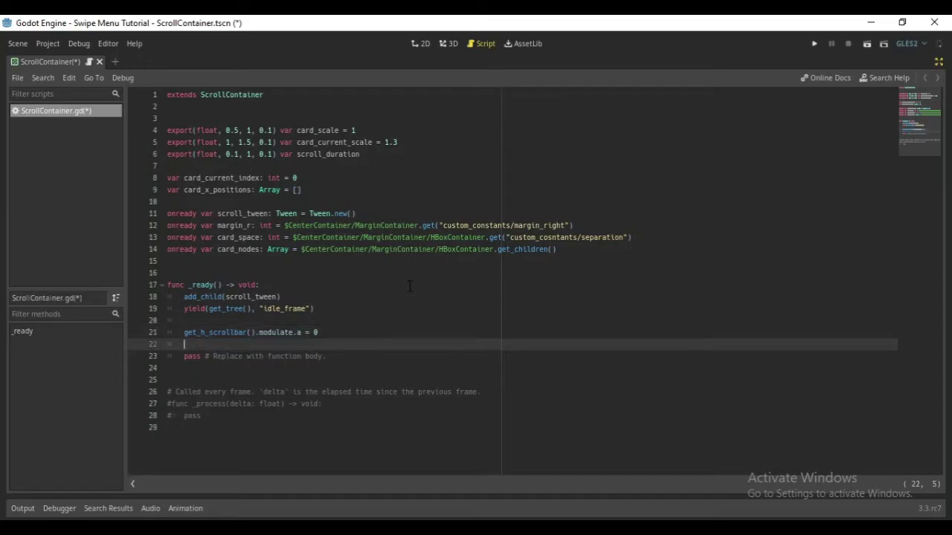
{"action": "key", "text": "Return"}
{"action": "type", "text": "f"}
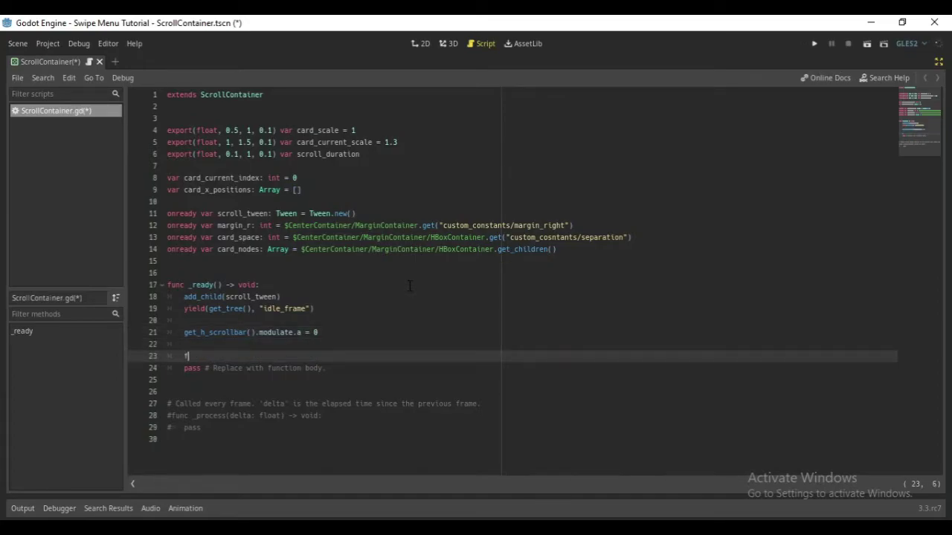
Loop over card_nodes, computing _card_pos_x from margin_r, rect_position.x and half the size difference.
{"action": "type", "text": "or _card "}
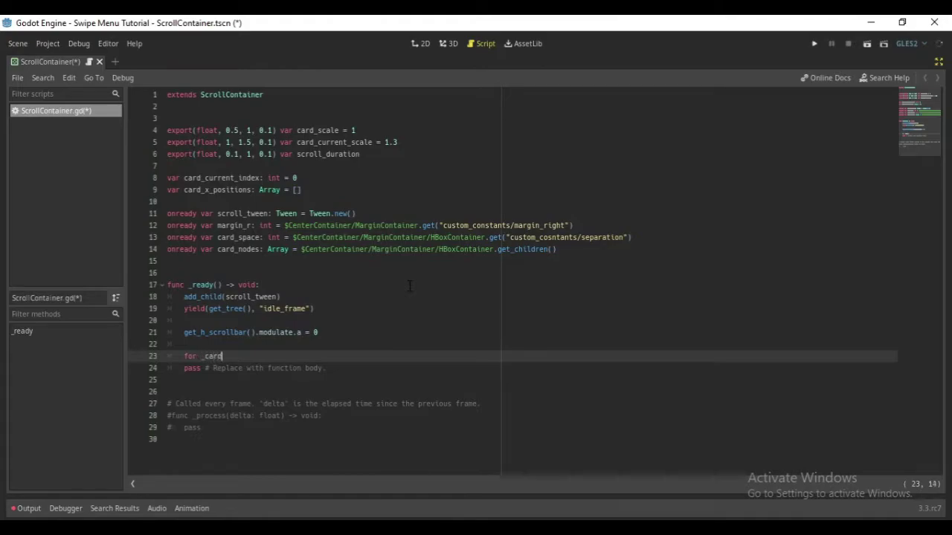
{"action": "type", "text": "in c"}
{"action": "type", "text": "ard_no"}
{"action": "key", "text": "Return"}
{"action": "type", "text": ":"}
{"action": "key", "text": "Return"}
{"action": "type", "text": "var"}
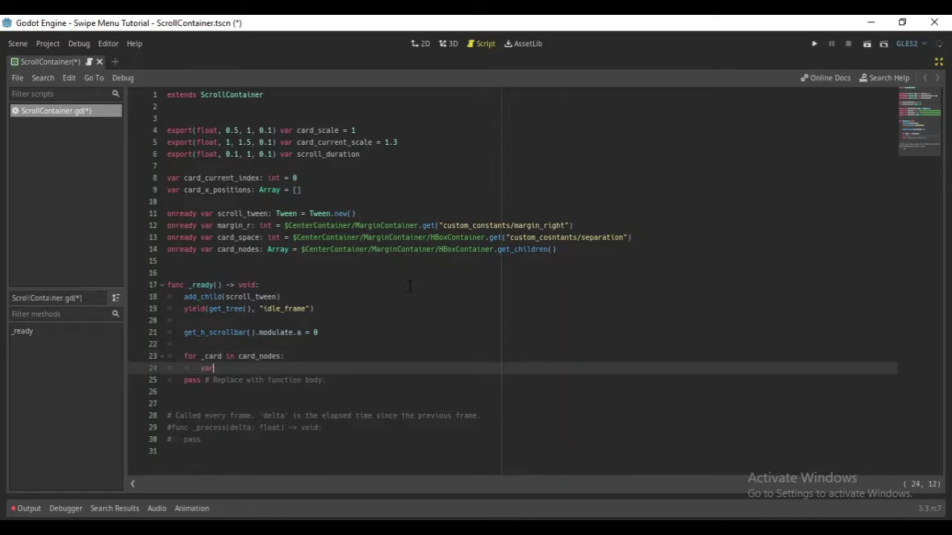
{"action": "type", "text": " _card_po"}
{"action": "type", "text": "s_x: f"}
{"action": "type", "text": "loat = "}
{"action": "type", "text": "(margin_"}
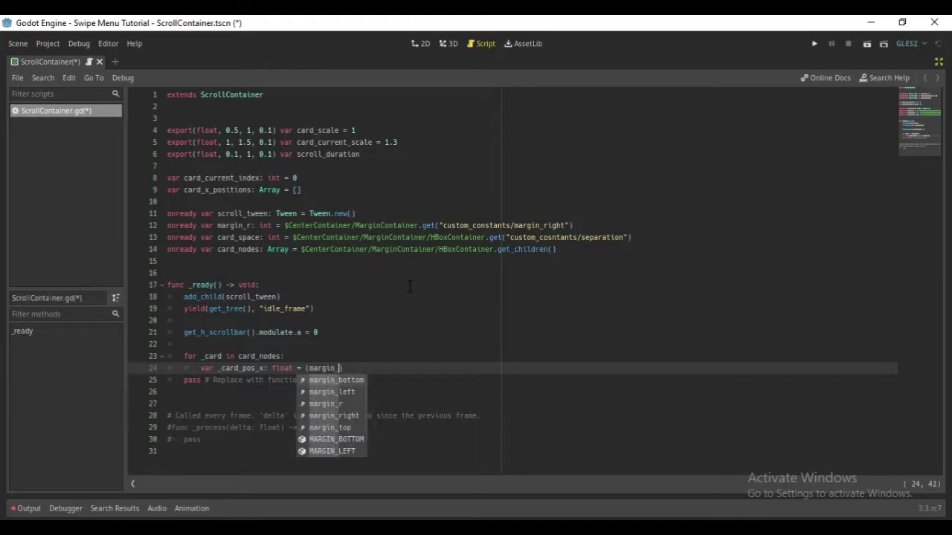
{"action": "type", "text": "r"}
{"action": "key", "text": "Return"}
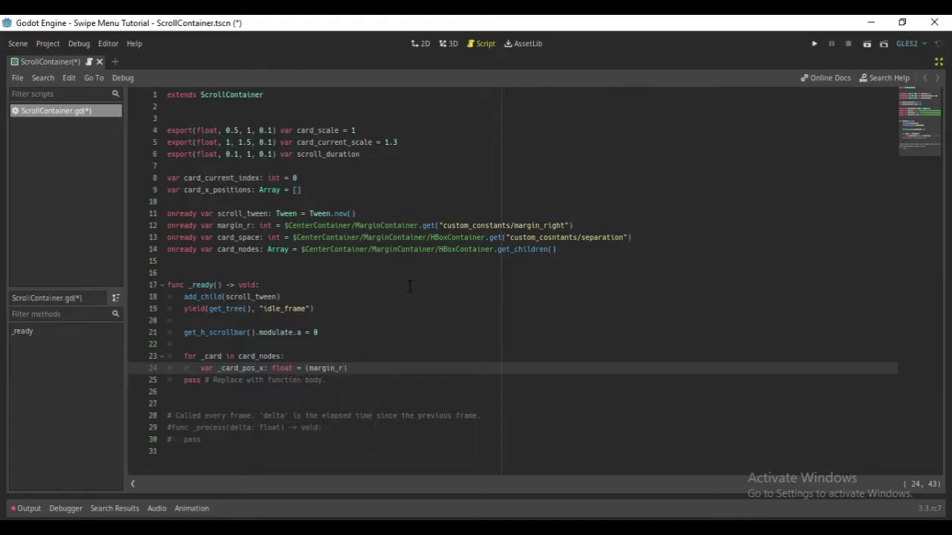
{"action": "type", "text": "+ _car"}
{"action": "type", "text": "d."}
{"action": "type", "text": "rect_pos"}
{"action": "type", "text": "ition.x)"}
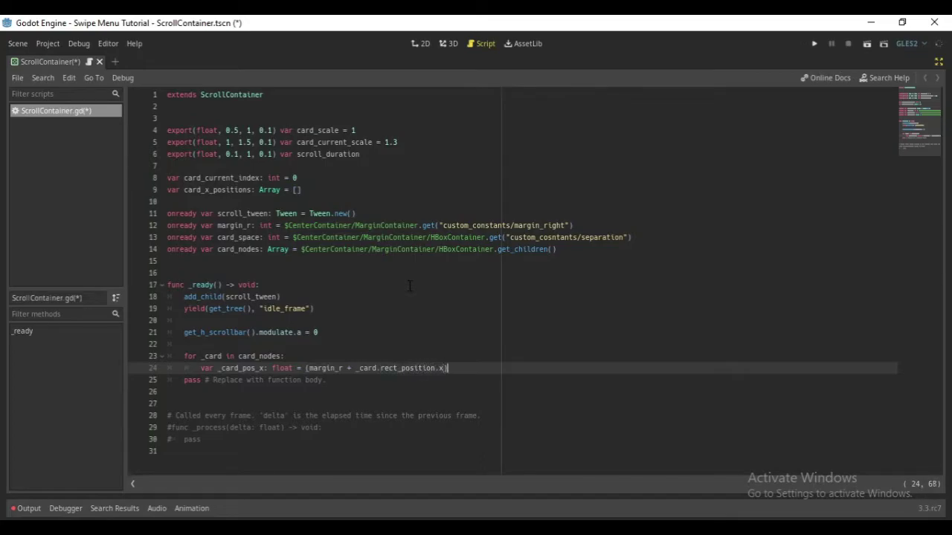
{"action": "type", "text": " - "}
{"action": "type", "text": "()"}
{"action": "key", "text": "Right"}
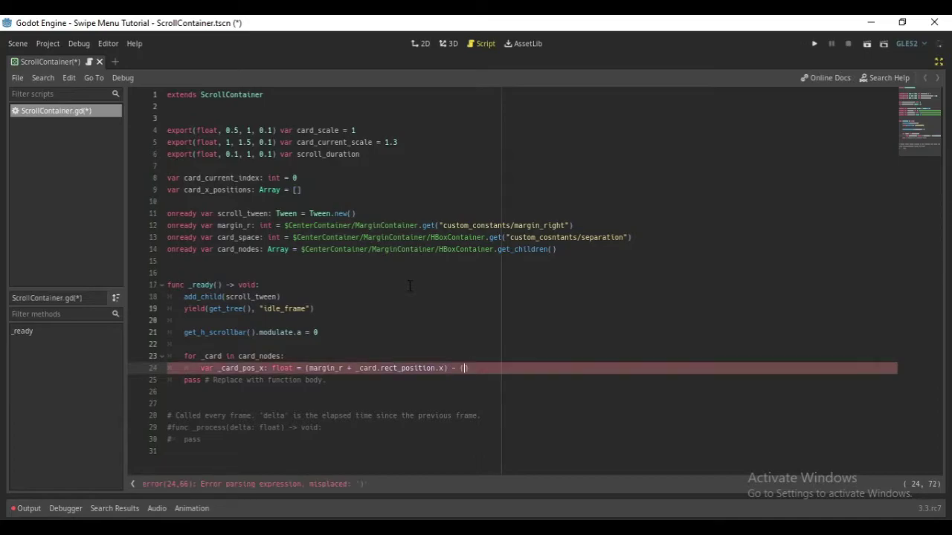
{"action": "type", "text": "rect_"}
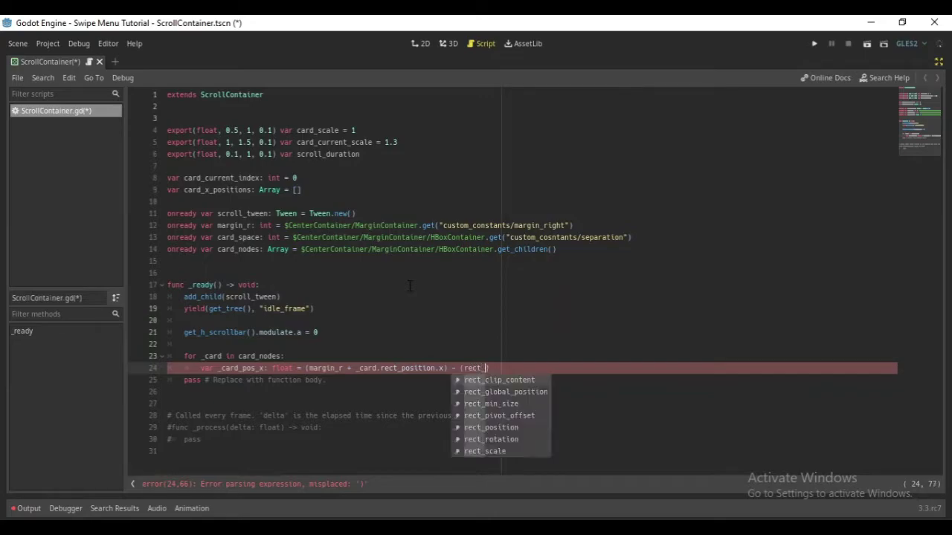
{"action": "type", "text": "size."}
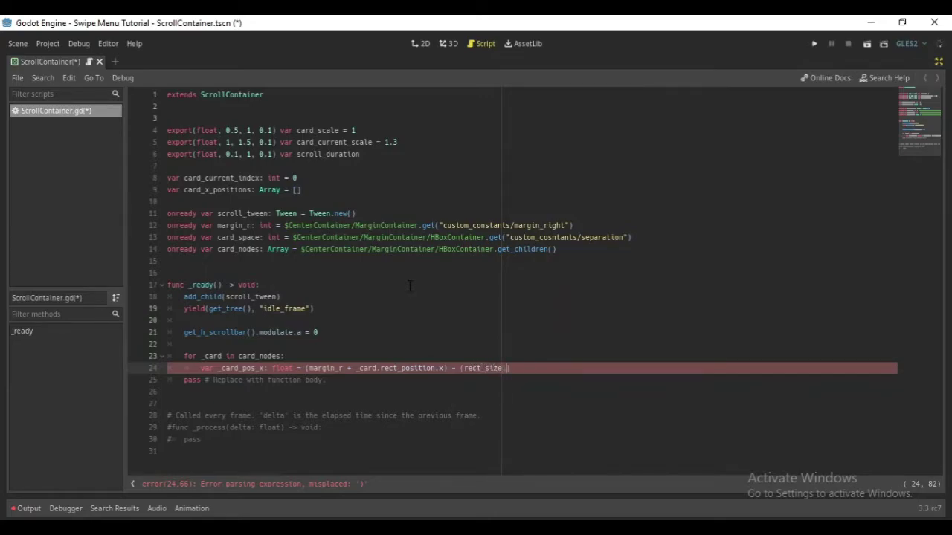
{"action": "type", "text": "x - _c"}
{"action": "type", "text": "ard."}
{"action": "type", "text": "rect"}
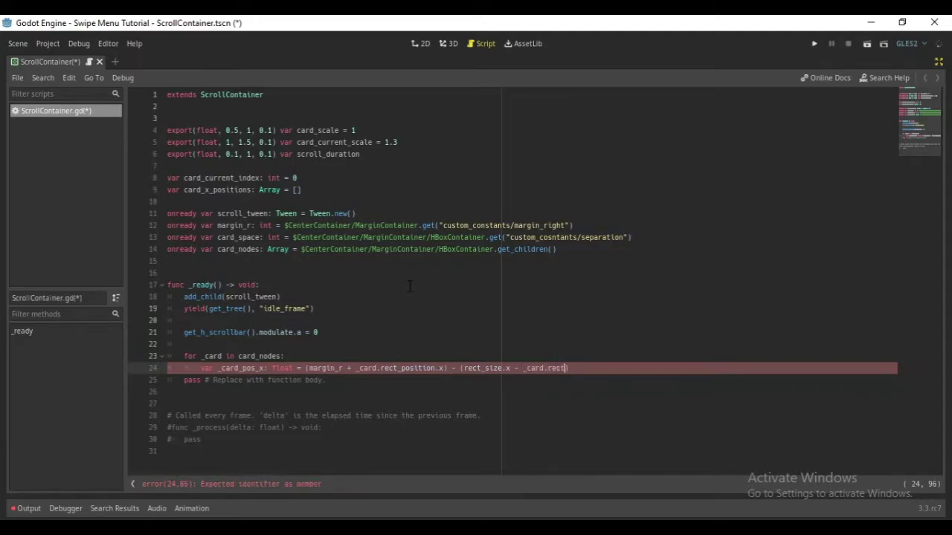
{"action": "type", "text": "_size."}
{"action": "type", "text": "x)"}
{"action": "type", "text": " / 2."}
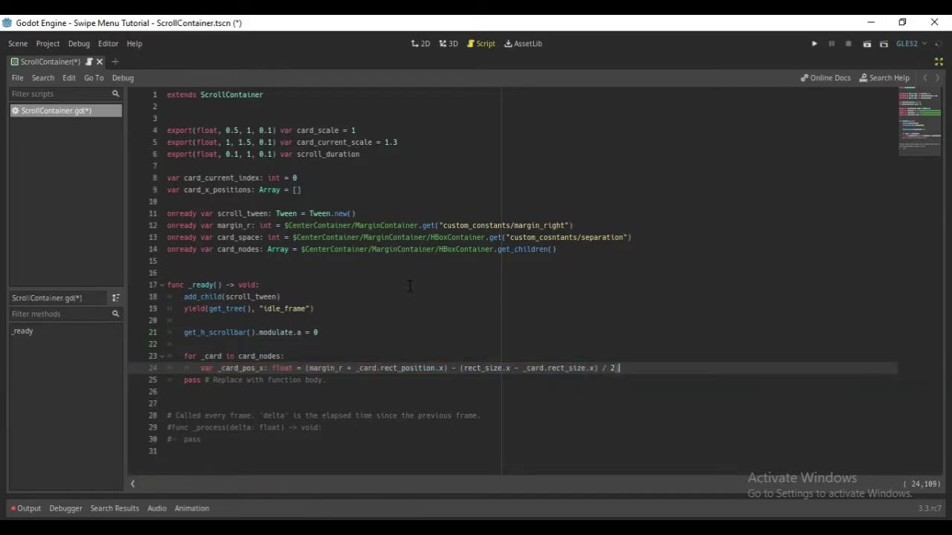
Fix the _card_pos_x brackets by wrapping the size difference and removing the stray ')'.
{"action": "key", "text": "ctrl+Left"}
{"action": "key", "text": "ctrl+Left"}
{"action": "key", "text": "ctrl+Left"}
{"action": "key", "text": "Left"}
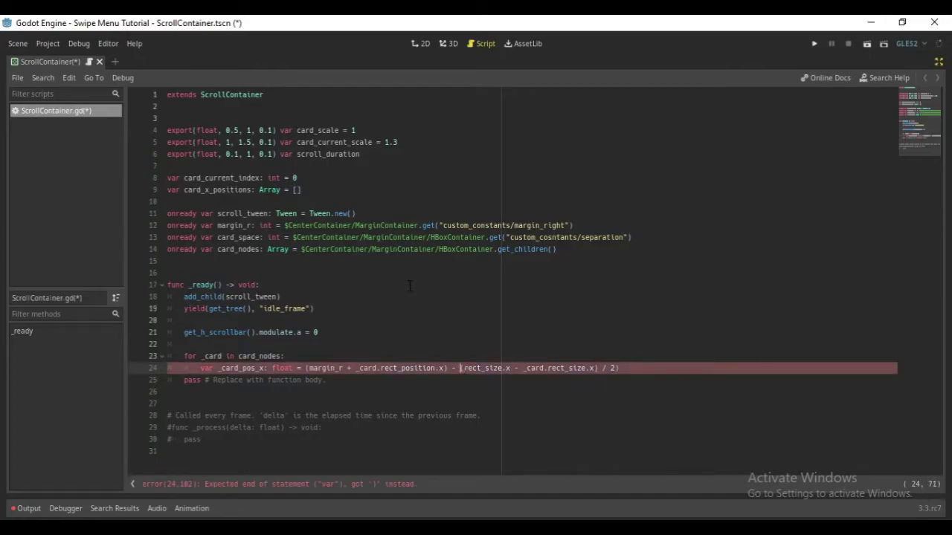
{"action": "type", "text": "()("}
{"action": "key", "text": "Right"}
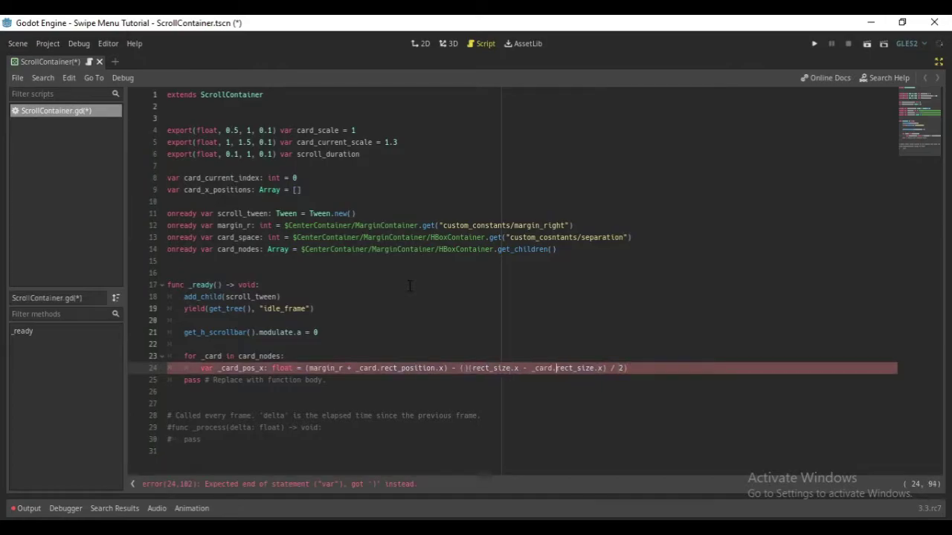
{"action": "key", "text": "ctrl+Left"}
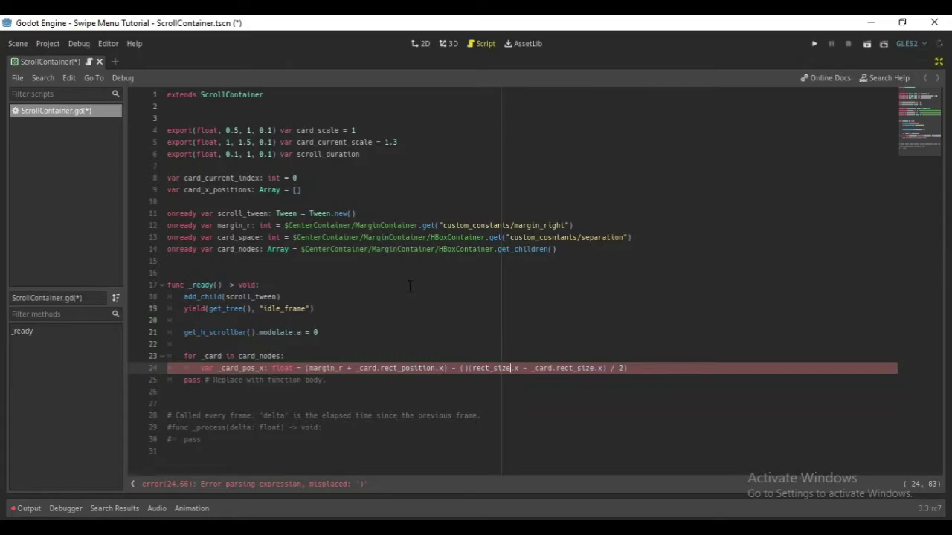
{"action": "key", "text": "ctrl+Left"}
{"action": "key", "text": "ctrl+Left"}
{"action": "key", "text": "Delete"}
{"action": "key", "text": "End"}
{"action": "key", "text": "Return"}
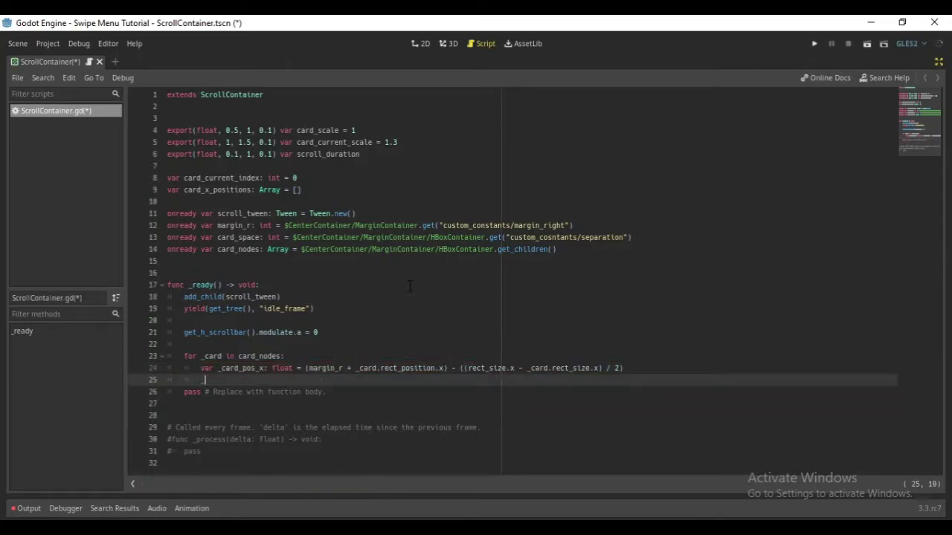
Set each card's rect_pivot_offset to half its rect_size.
{"action": "type", "text": "_card"}
{"action": "key", "text": "Escape"}
{"action": "type", "text": ".rect"}
{"action": "type", "text": "_pivot"}
{"action": "type", "text": "_offset"}
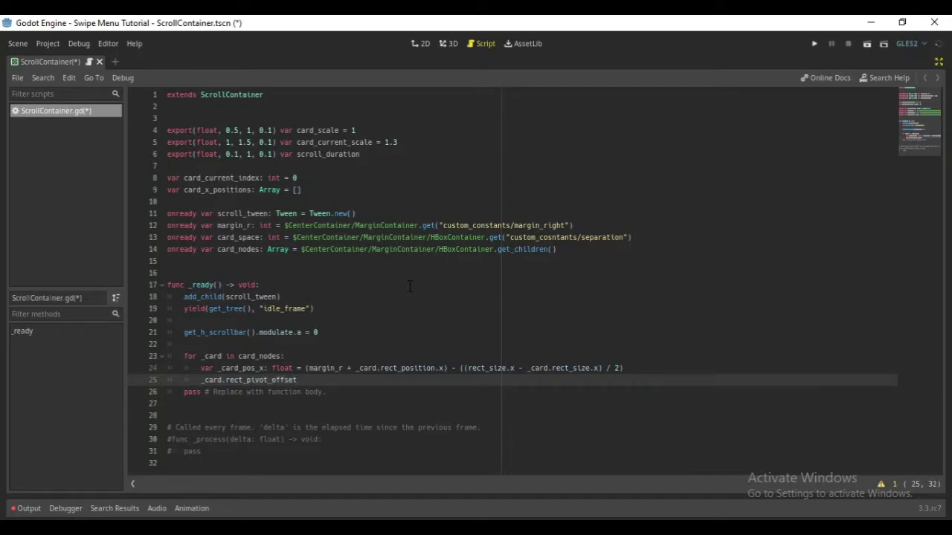
{"action": "type", "text": " = ("}
{"action": "type", "text": "_card"}
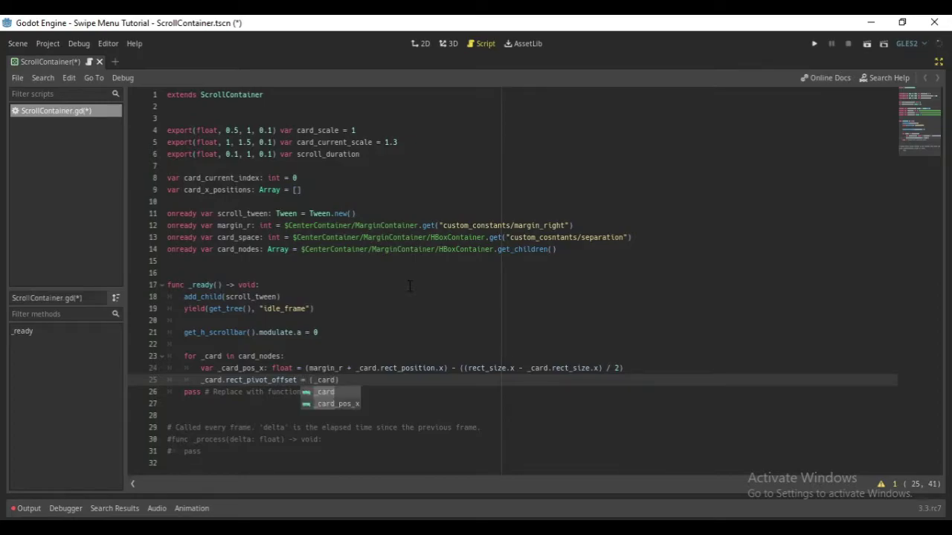
{"action": "type", "text": ".rect"}
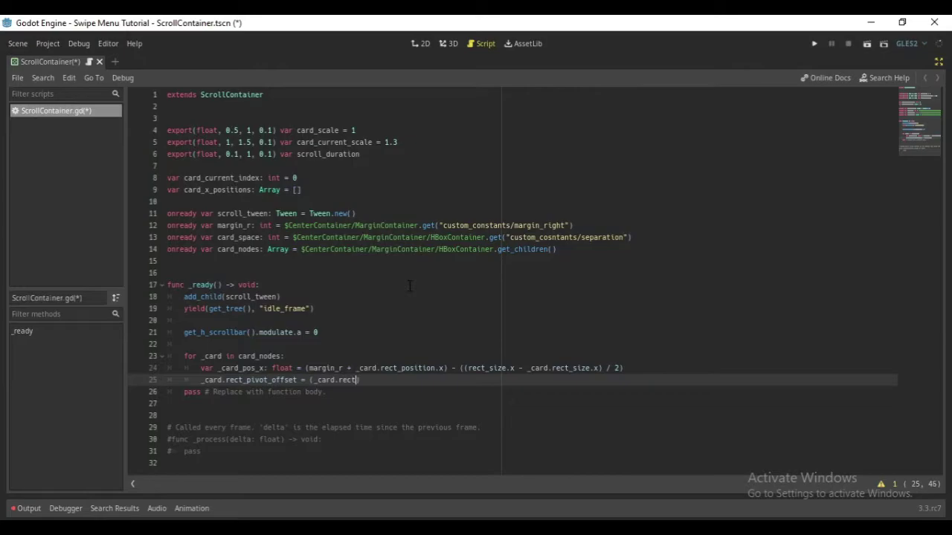
{"action": "type", "text": "_size"}
{"action": "type", "text": " / 2"}
{"action": "key", "text": "End"}
{"action": "key", "text": "Return"}
Append each card's _card_pos_x to card_x_positions.
{"action": "type", "text": "card"}
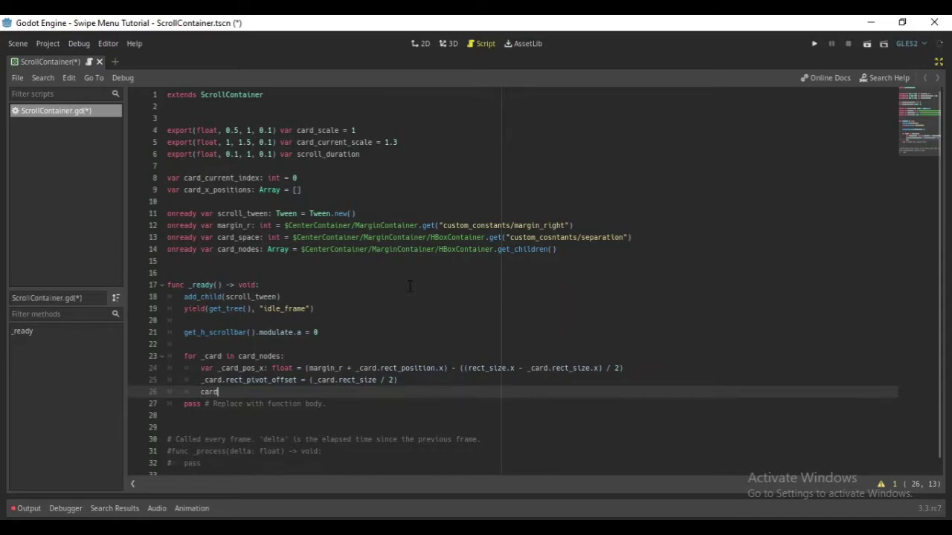
{"action": "type", "text": "_x_po"}
{"action": "key", "text": "Return"}
{"action": "type", "text": "."}
{"action": "type", "text": "app"}
{"action": "key", "text": "Return"}
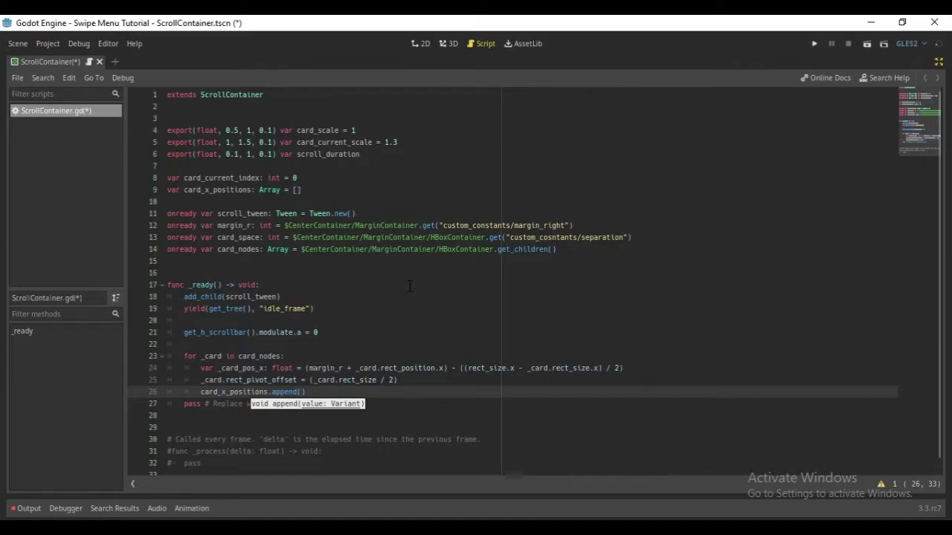
{"action": "type", "text": "_card_po"}
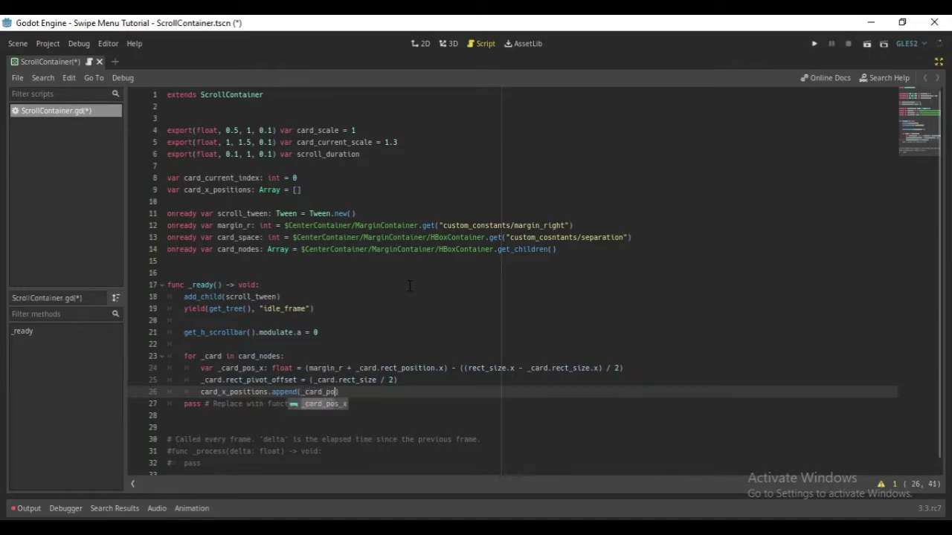
{"action": "key", "text": "Return"}
{"action": "key", "text": "Return"}
{"action": "key", "text": "Return"}
{"action": "key", "text": "BackSpace"}
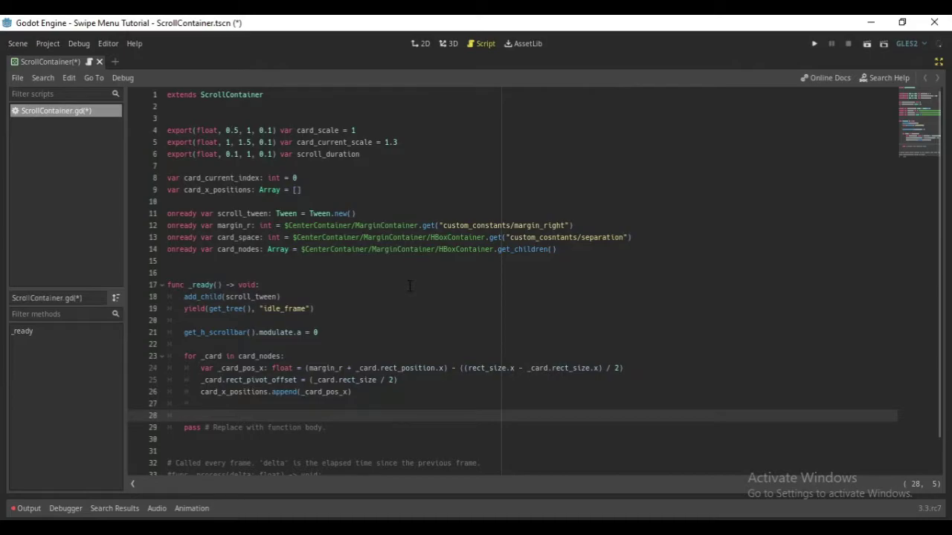
After the loop, set scroll_horizontal to card_x_positions[card_current_index].
{"action": "type", "text": "scroll_h"}
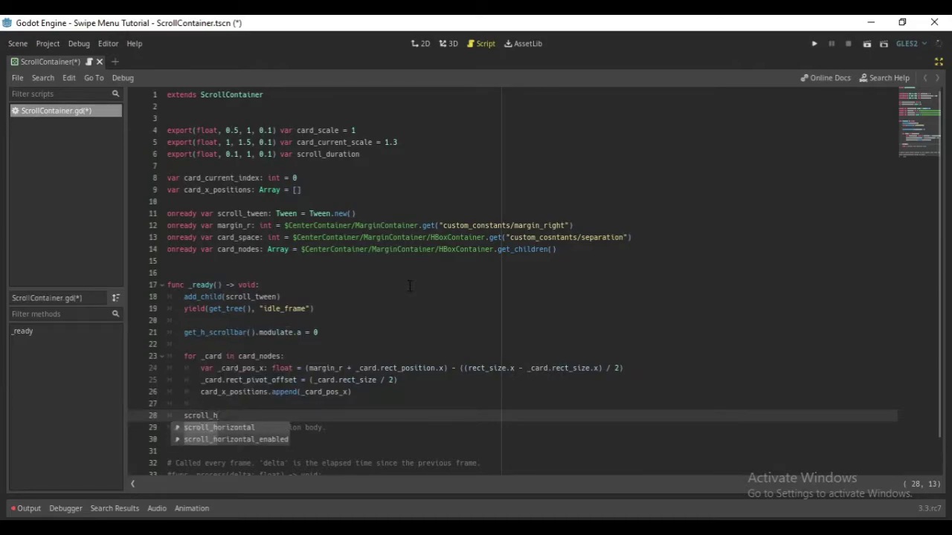
{"action": "key", "text": "Return"}
{"action": "type", "text": "= car"}
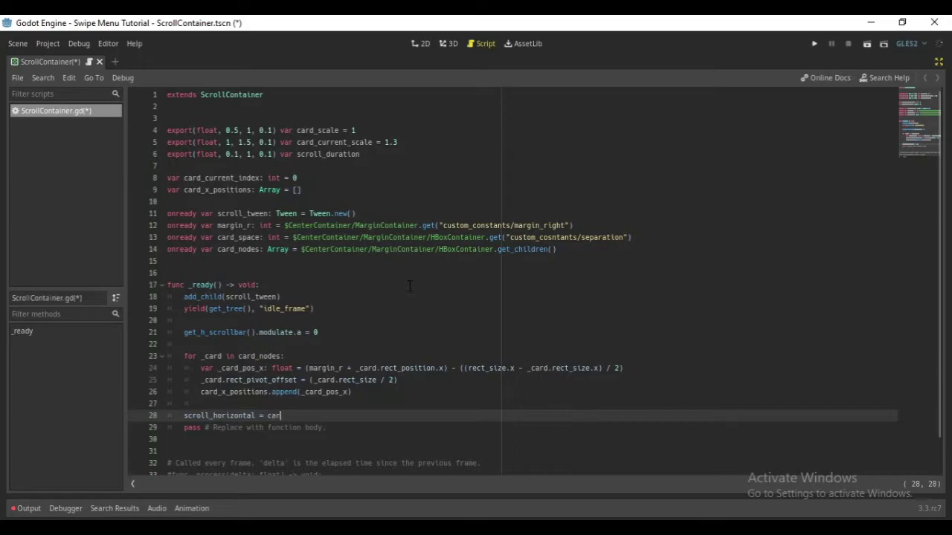
{"action": "type", "text": "d"}
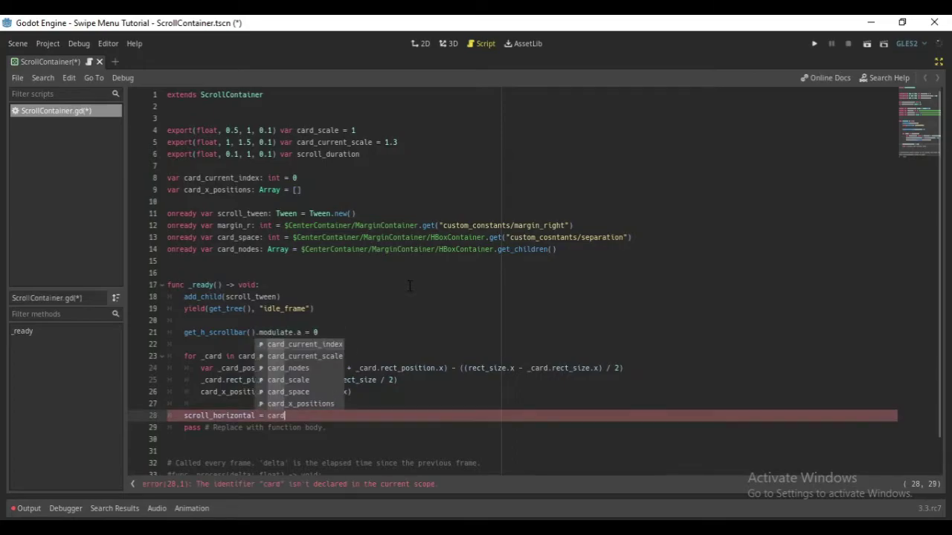
{"action": "key", "text": "Down"}
{"action": "key", "text": "Down"}
{"action": "key", "text": "Down"}
{"action": "key", "text": "Down"}
{"action": "key", "text": "Down"}
{"action": "key", "text": "Return"}
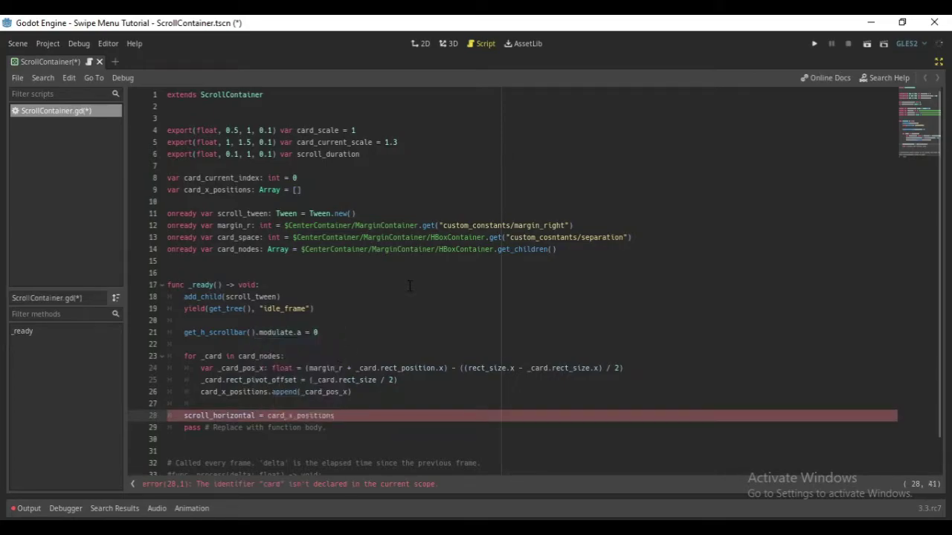
{"action": "type", "text": "["}
{"action": "type", "text": "card_cur"}
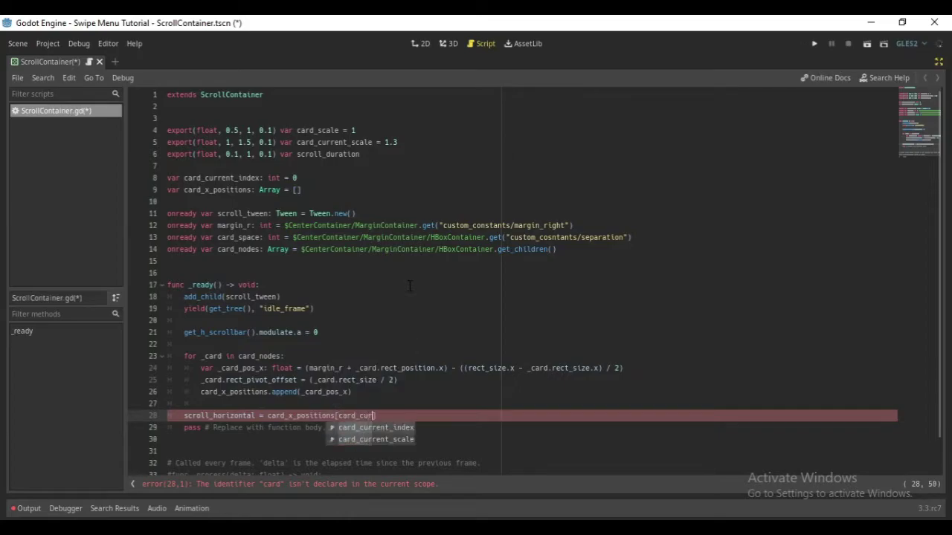
{"action": "key", "text": "Return"}
{"action": "type", "text": "]"}
{"action": "key", "text": "Return"}
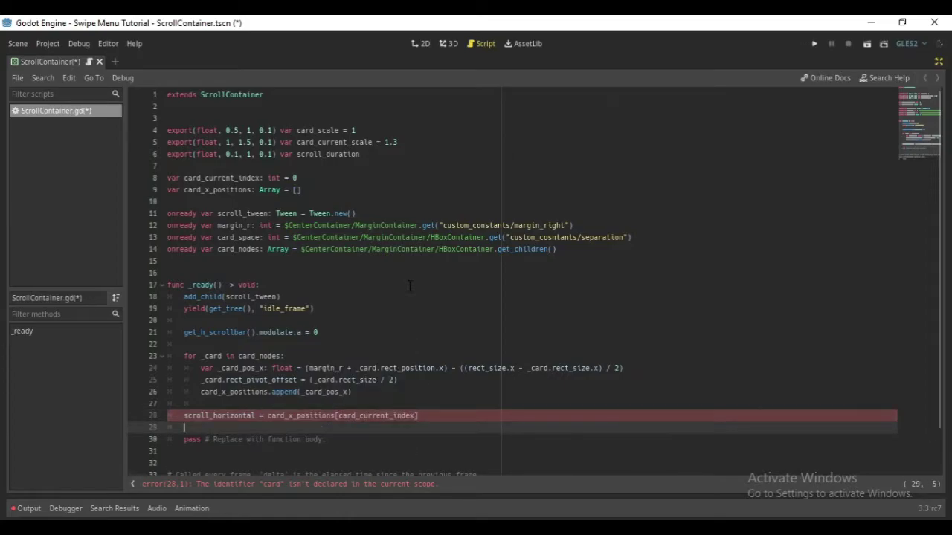
Delete the placeholder pass line from _ready.
{"action": "key", "text": "Down"}
{"action": "key", "text": "shift+End"}
{"action": "key", "text": "BackSpace"}
{"action": "key", "text": "BackSpace"}
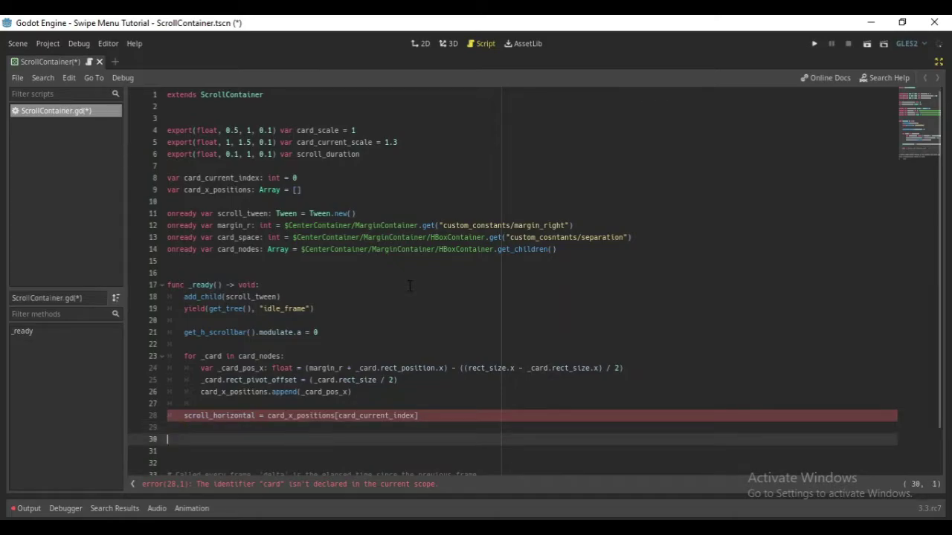
{"action": "key", "text": "BackSpace"}
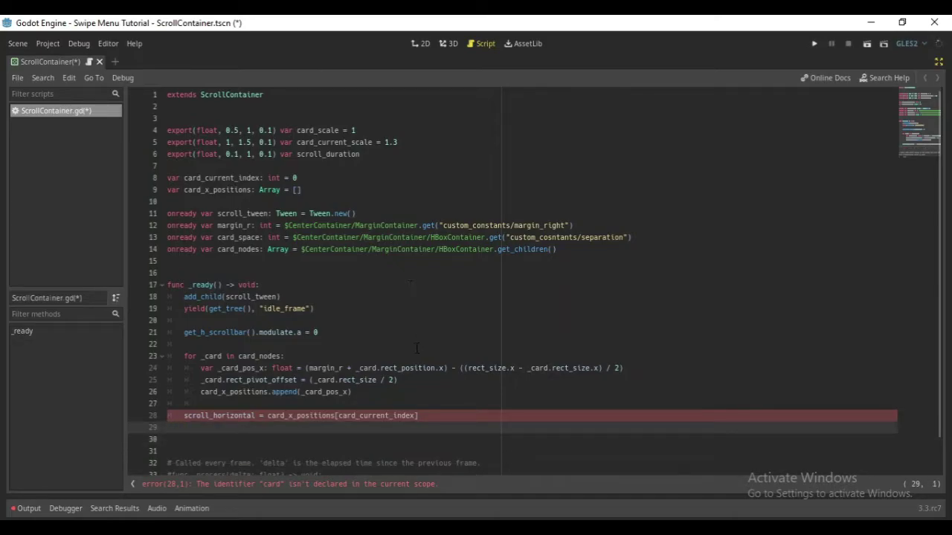
Delete the every-frame comment and uncomment the func _process header and its pass line.
{"action": "scroll", "coordinate": [423, 392], "scroll_direction": "down", "scroll_amount": 1}
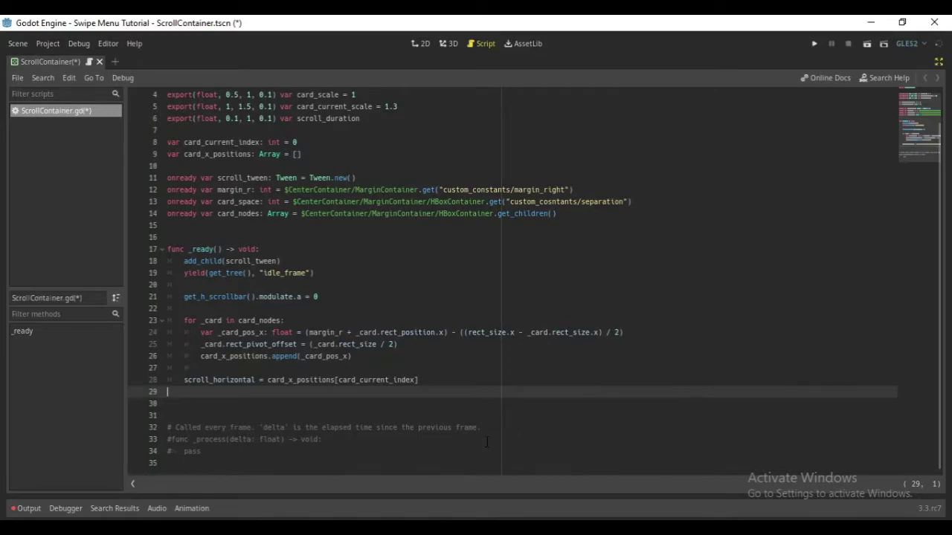
{"action": "left_click_drag", "start_coordinate": [480, 428], "coordinate": [157, 428]}
{"action": "key", "text": "BackSpace"}
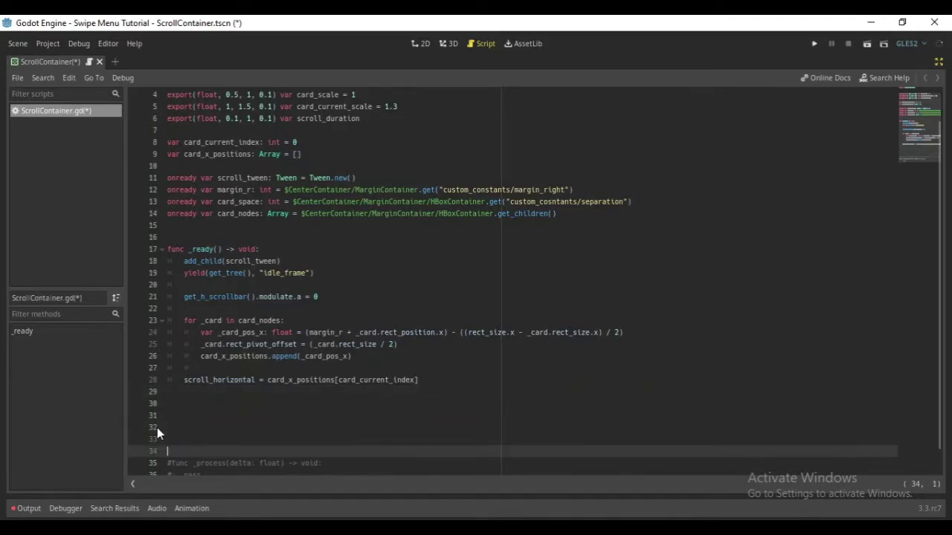
{"action": "key", "text": "Return"}
{"action": "key", "text": "BackSpace"}
{"action": "key", "text": "BackSpace"}
{"action": "key", "text": "Delete"}
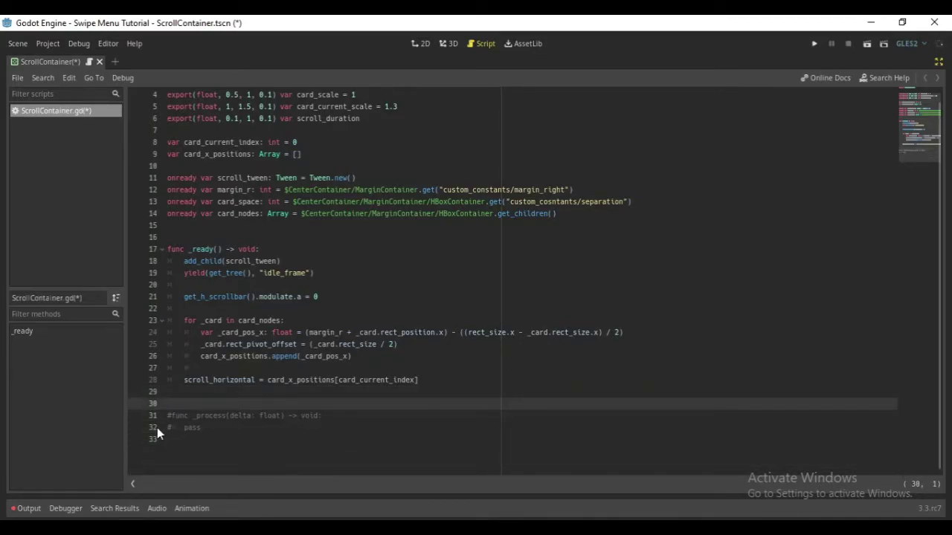
{"action": "key", "text": "ctrl+k"}
{"action": "key", "text": "Down"}
{"action": "key", "text": "ctrl+k"}
{"action": "key", "text": "Up"}
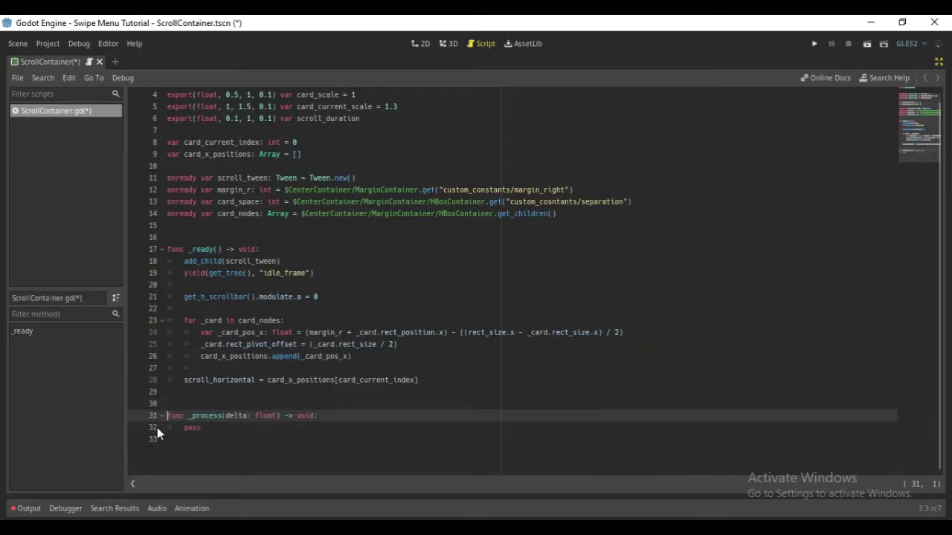
{"action": "key", "text": "End"}
Add a for _index in range(card_x_positions.size()) loop that begins declaring var _card_pos_x: float.
{"action": "key", "text": "Return"}
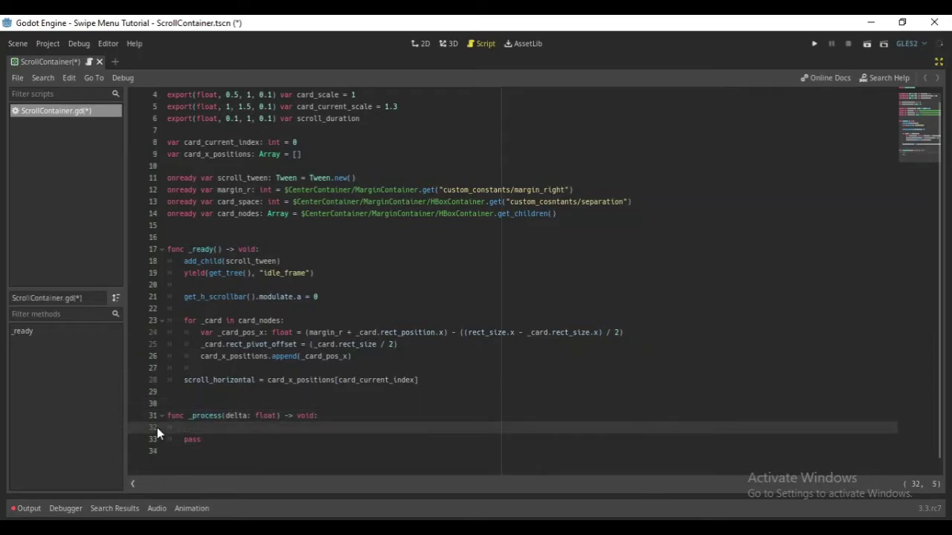
{"action": "type", "text": "for _index"}
{"action": "type", "text": " in "}
{"action": "type", "text": "range(car"}
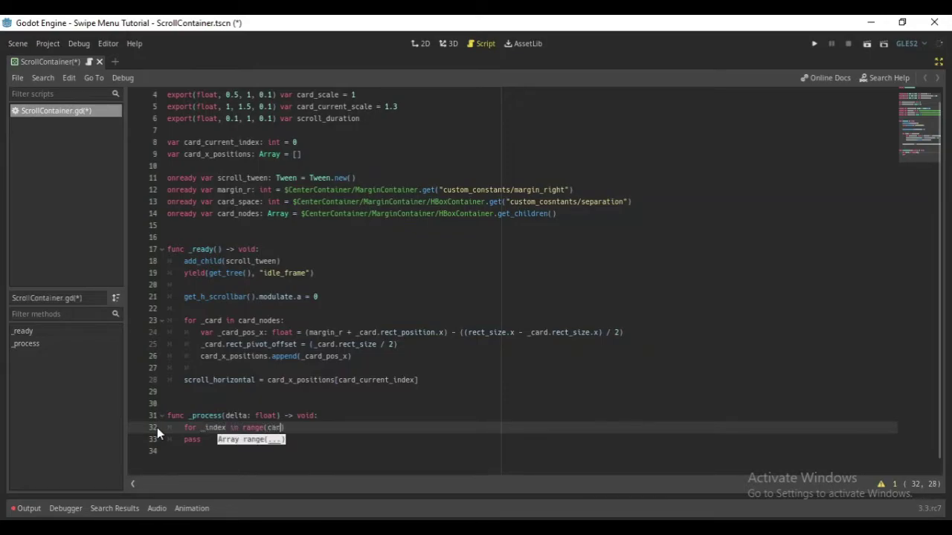
{"action": "type", "text": "d_x"}
{"action": "key", "text": "Return"}
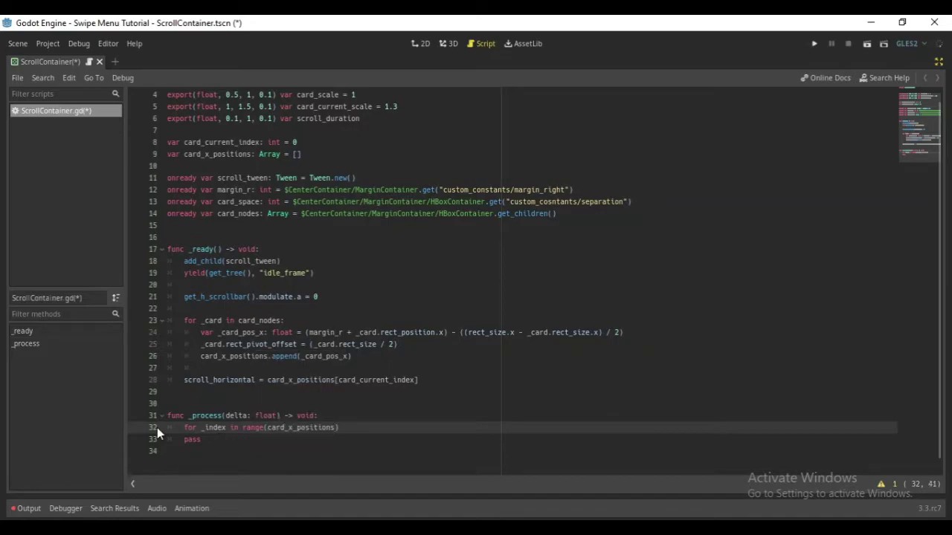
{"action": "type", "text": ".si"}
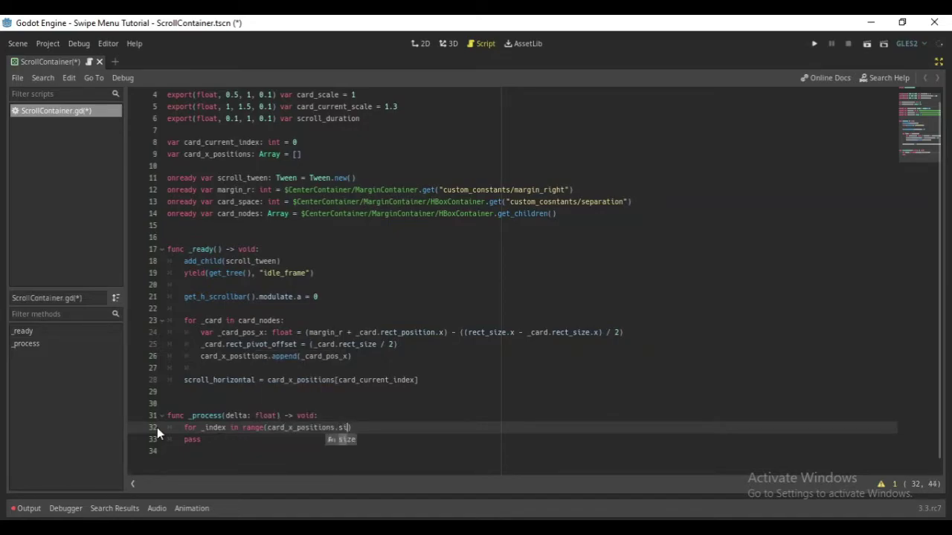
{"action": "key", "text": "Return"}
{"action": "key", "text": "End"}
{"action": "type", "text": ":"}
{"action": "key", "text": "Return"}
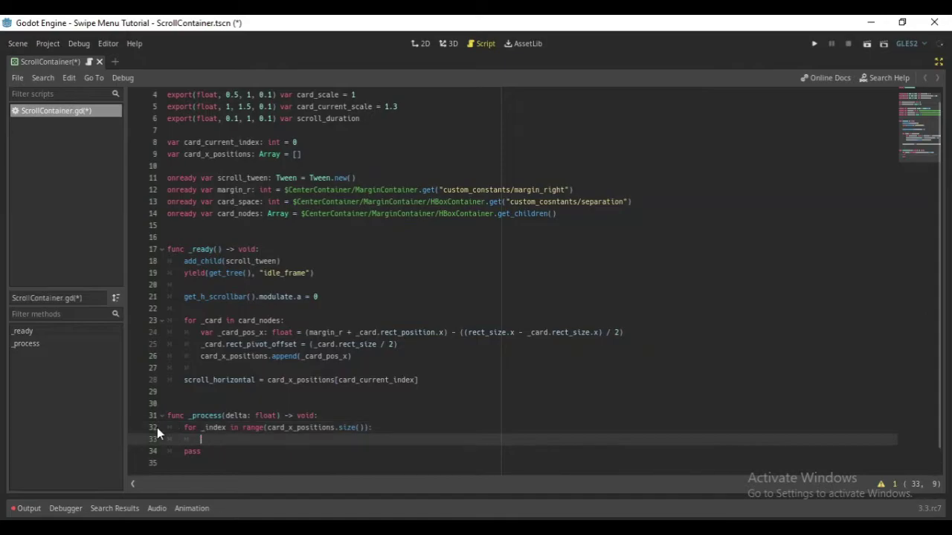
{"action": "type", "text": "var _ca"}
{"action": "type", "text": "rd_po"}
{"action": "type", "text": "s_x: "}
{"action": "type", "text": "int"}
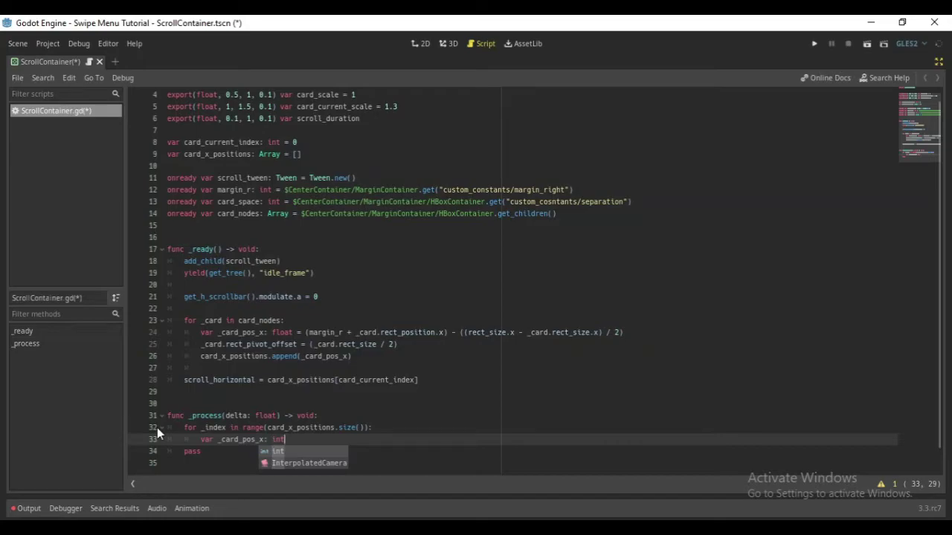
{"action": "key", "text": "BackSpace"}
{"action": "key", "text": "BackSpace"}
{"action": "key", "text": "BackSpace"}
Set _card_pos_x from card_x_positions[_index] on line 33.
{"action": "type", "text": "flo"}
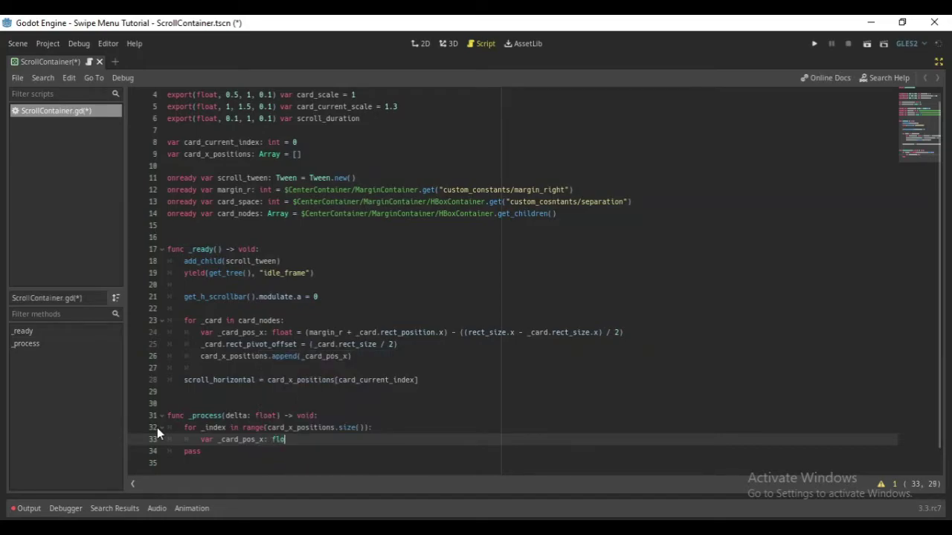
{"action": "type", "text": "at = "}
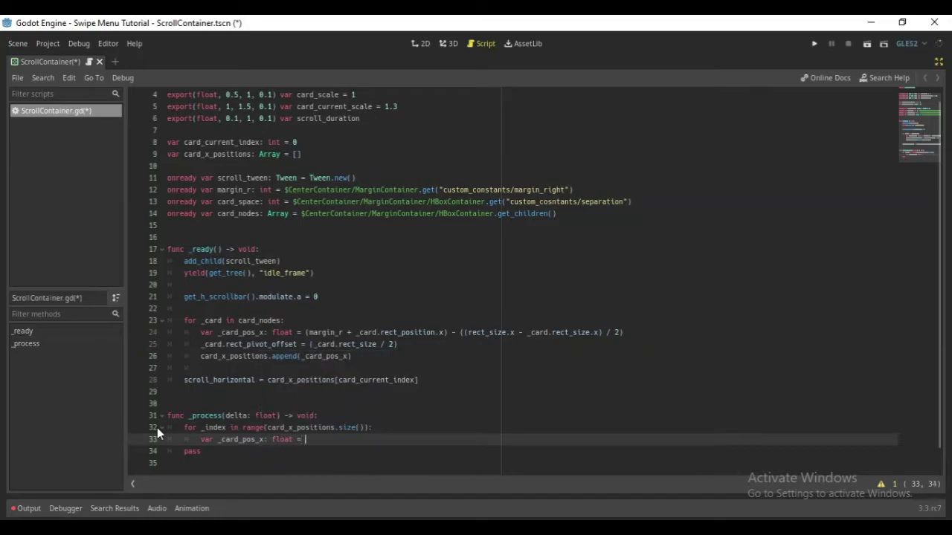
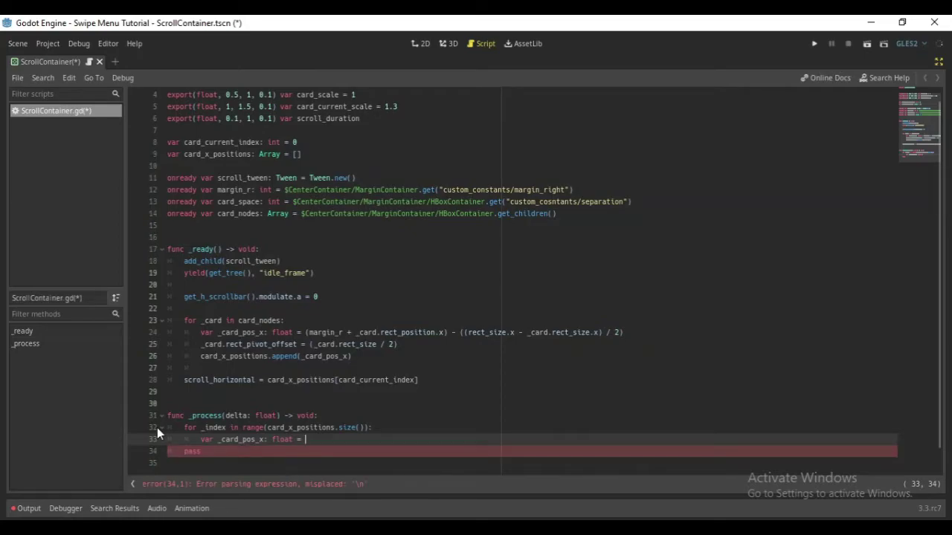
Add a for _index in range(card_x_positions.size()) loop that begins declaring var _card_pos_x: float.
Set _card_pos_x from card_x_positions[_index] on line 33.
{"action": "type", "text": "card_x"}
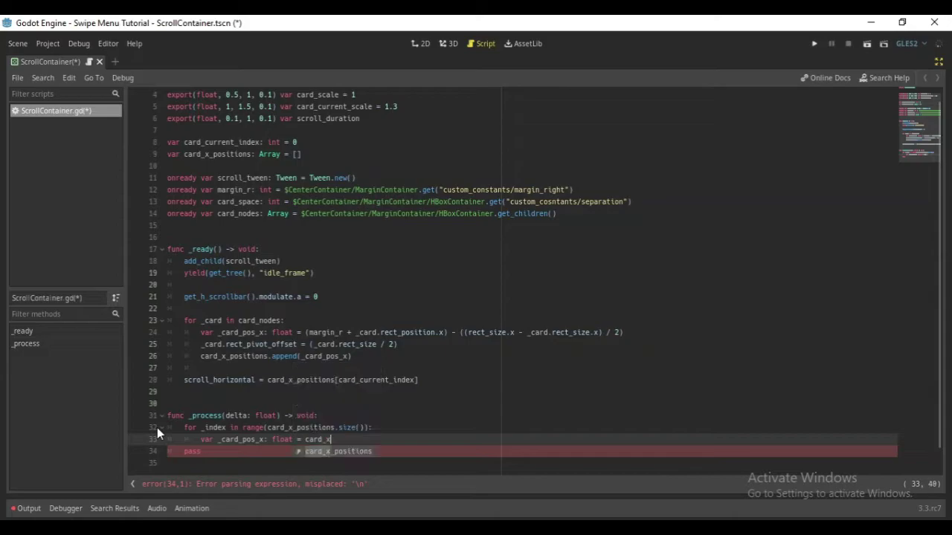
{"action": "type", "text": "p"}
{"action": "key", "text": "Return"}
{"action": "type", "text": "[_"}
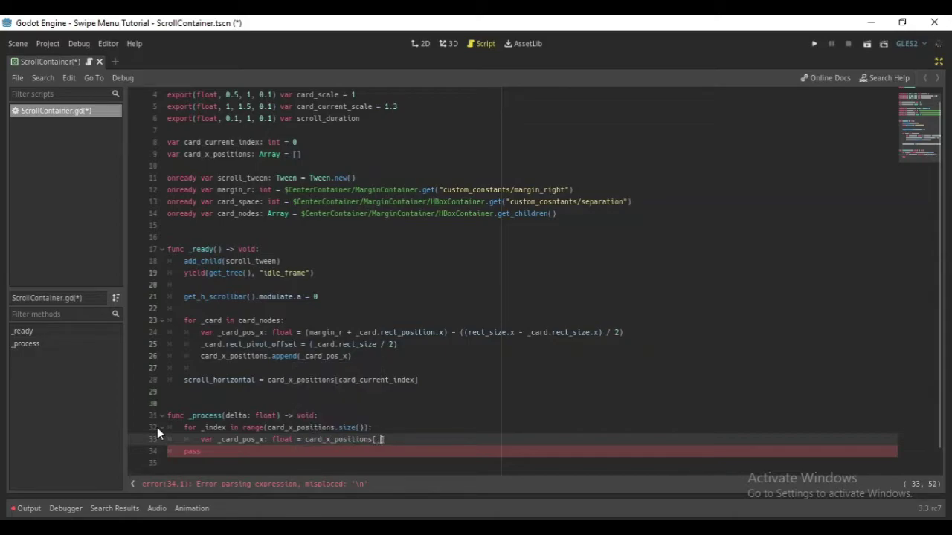
{"action": "type", "text": "index]"}
{"action": "key", "text": "Return"}
Define _swipe_length as card_nodes[_index].rect_size.x / 2 plus card_space / 2.
{"action": "type", "text": "var _s"}
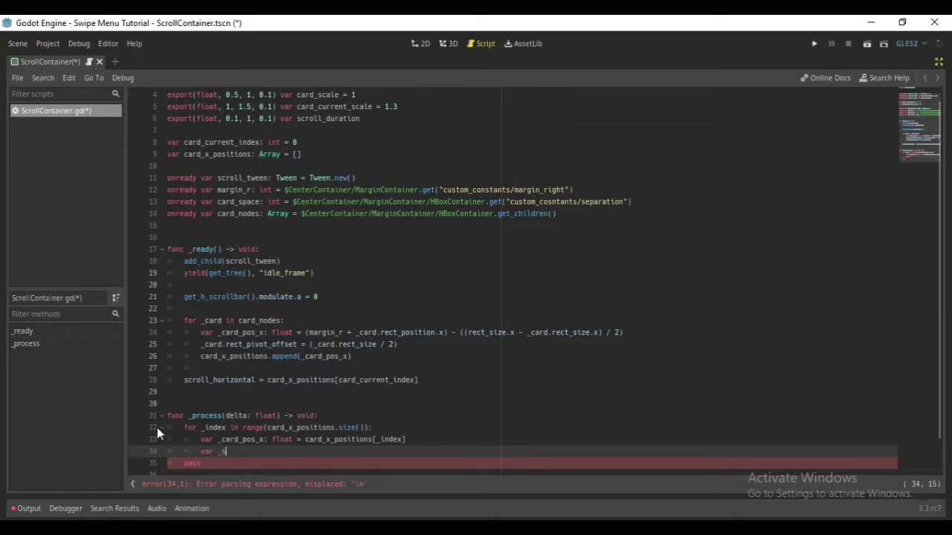
{"action": "type", "text": "wipe_"}
{"action": "type", "text": "leng"}
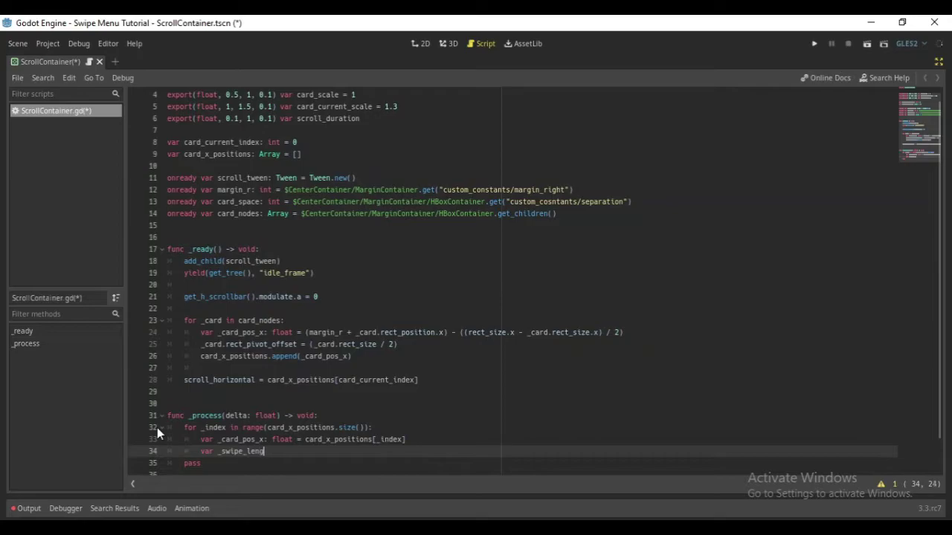
{"action": "type", "text": "th"}
{"action": "type", "text": ":"}
{"action": "type", "text": " float = "}
{"action": "type", "text": "("}
{"action": "type", "text": "card_no"}
{"action": "key", "text": "Return"}
{"action": "type", "text": "[_index"}
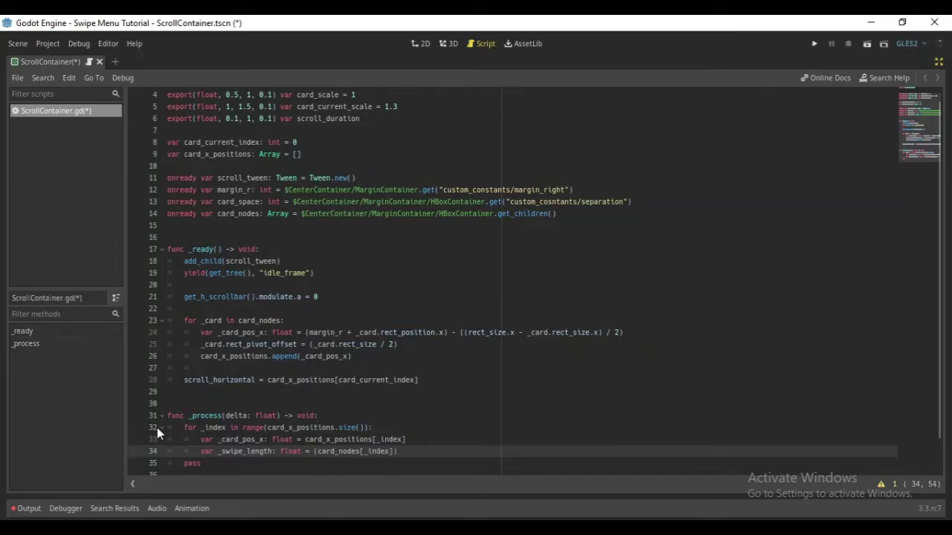
{"action": "type", "text": "].r"}
{"action": "type", "text": "ect_size"}
{"action": "type", "text": ".x"}
{"action": "type", "text": " / 2) "}
{"action": "type", "text": "+ (c"}
{"action": "type", "text": "ard_sp"}
{"action": "key", "text": "Return"}
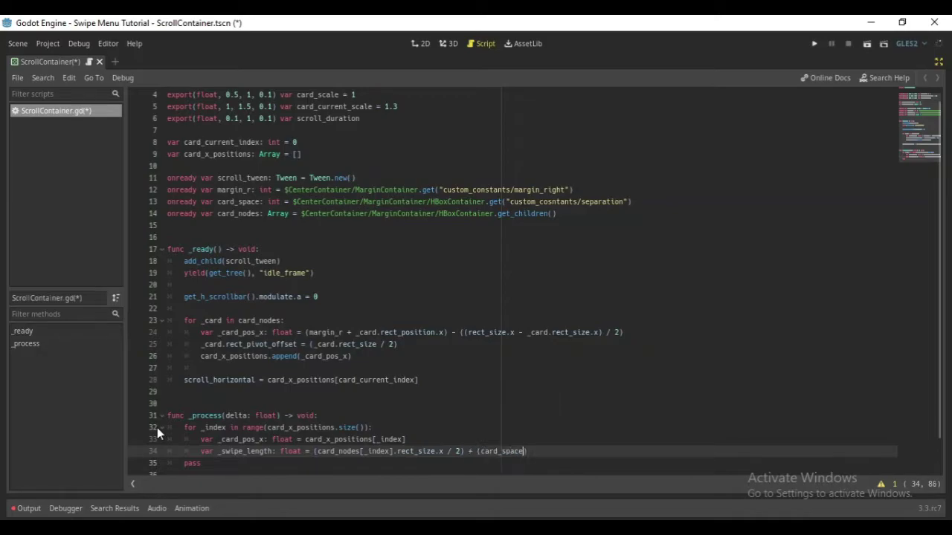
{"action": "type", "text": "/ 2)"}
{"action": "key", "text": "Return"}
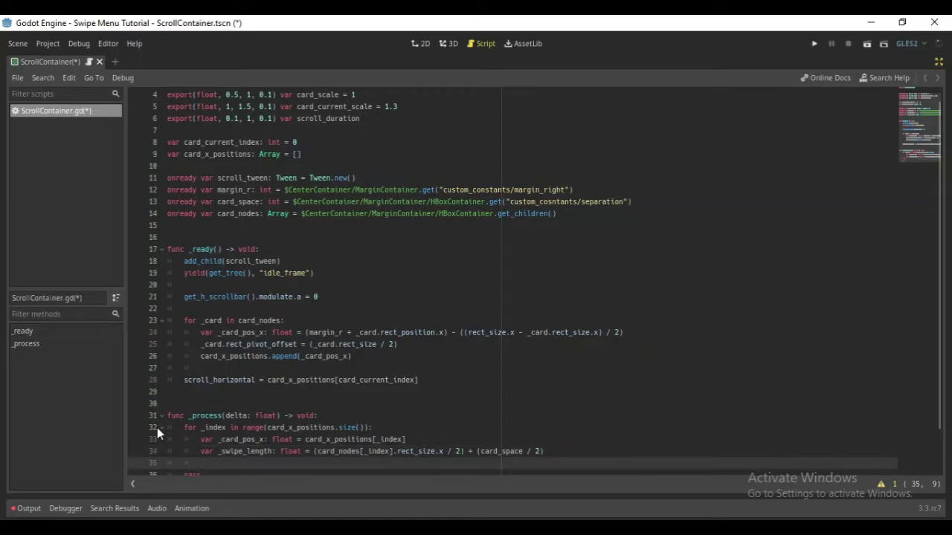
Write var _swipe_current_length: float = abs(_card_pos_x - scroll_horizontal) on line 35.
{"action": "type", "text": "car "}
{"action": "type", "text": "_"}
{"action": "key", "text": "BackSpace"}
{"action": "key", "text": "BackSpace"}
{"action": "key", "text": "BackSpace"}
{"action": "key", "text": "BackSpace"}
{"action": "key", "text": "BackSpace"}
{"action": "type", "text": "var _"}
{"action": "type", "text": "swipe"}
{"action": "type", "text": "_corrent"}
{"action": "type", "text": "_length"}
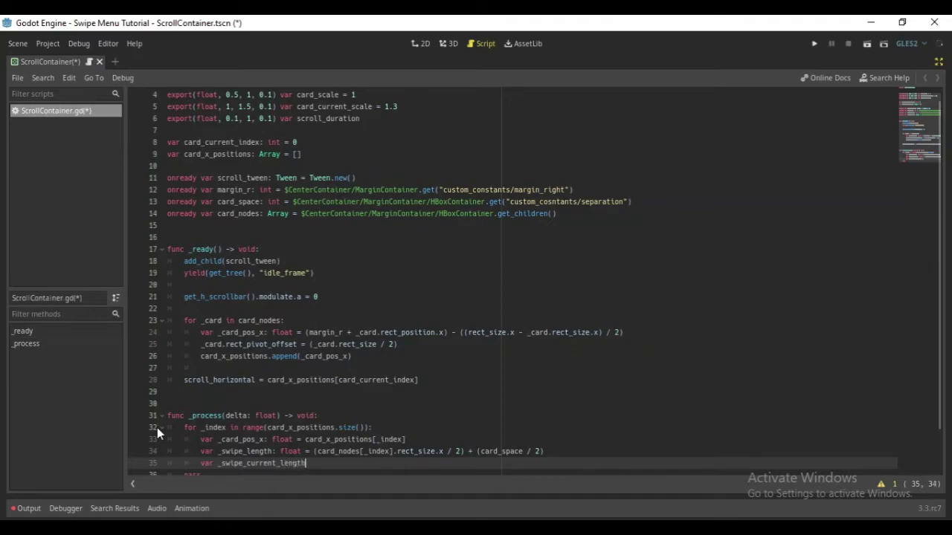
{"action": "type", "text": ": floa"}
{"action": "type", "text": "t =a"}
{"action": "type", "text": "bs("}
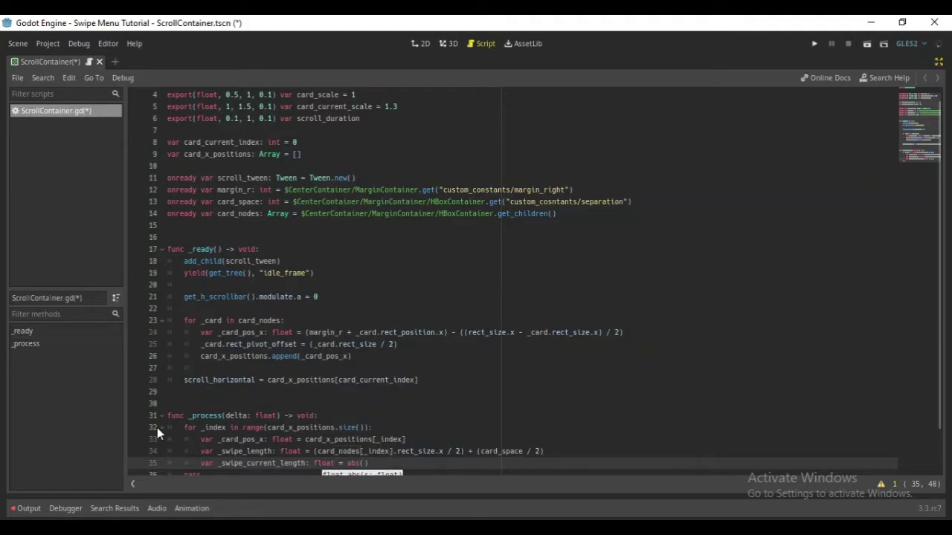
{"action": "type", "text": "_card_"}
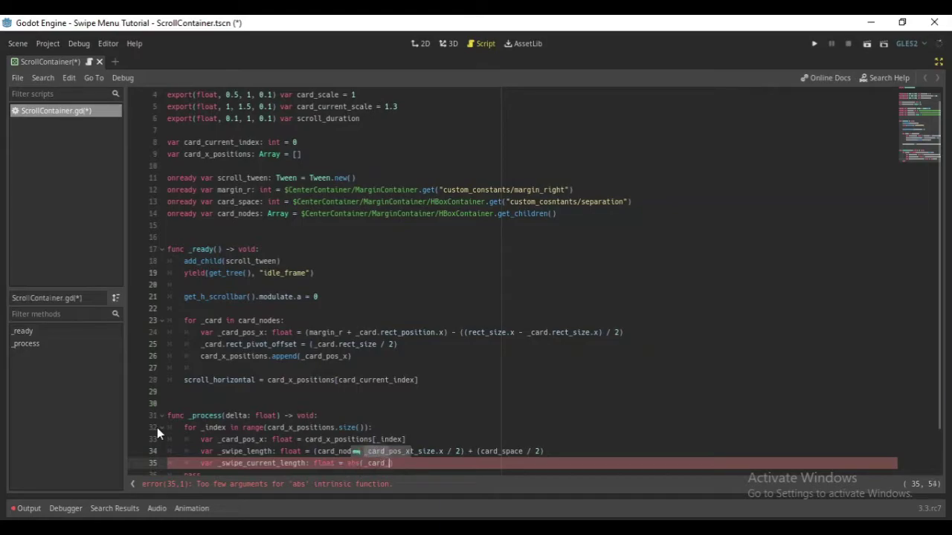
{"action": "key", "text": "Return"}
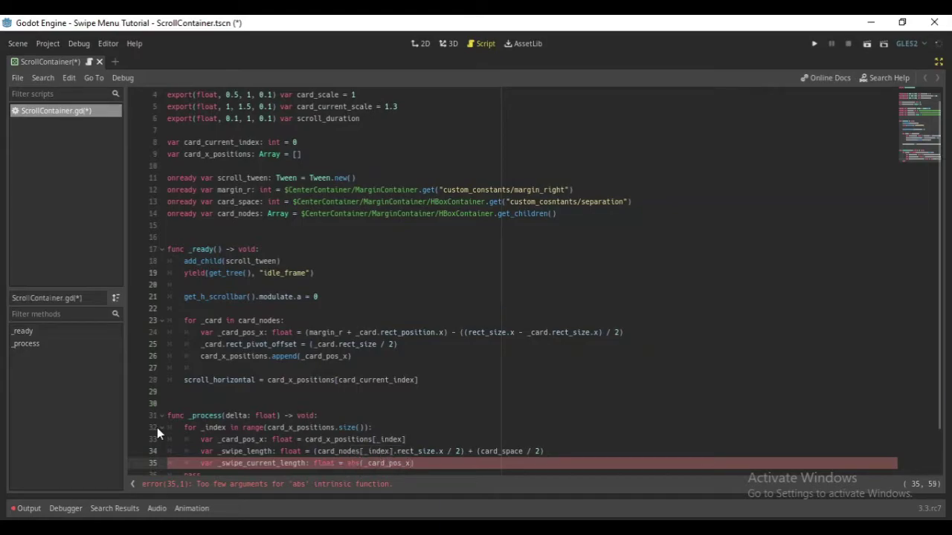
{"action": "type", "text": "- scroll"}
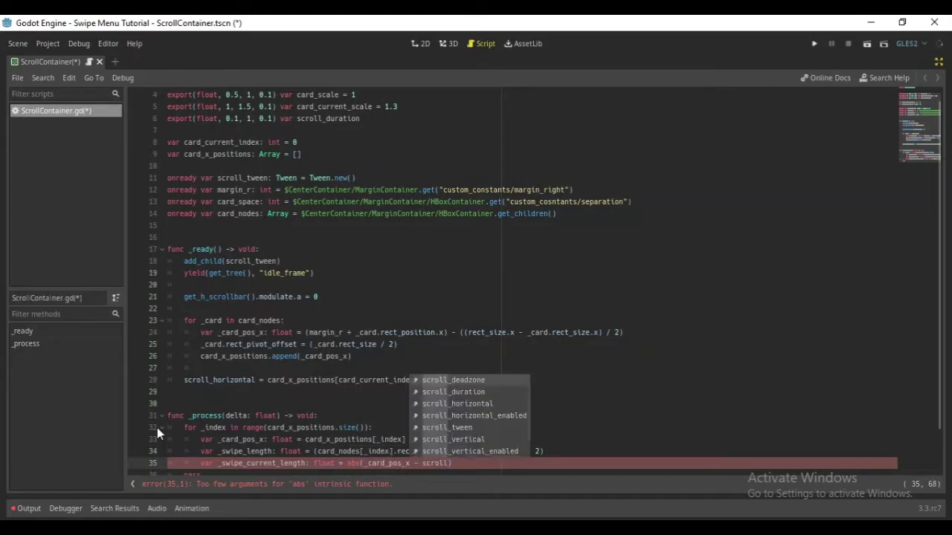
{"action": "key", "text": "Down"}
{"action": "key", "text": "Down"}
{"action": "key", "text": "Return"}
{"action": "type", "text": ")"}
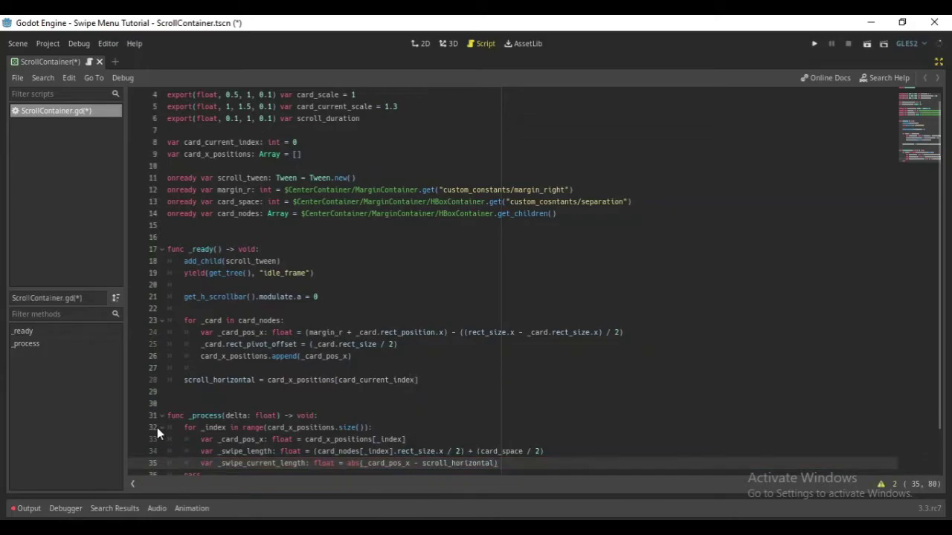
{"action": "key", "text": "Return"}
Start line 36 with var _card_scale: float = range_lerp(_swipe_current_length.
{"action": "scroll", "coordinate": [286, 405], "scroll_direction": "down", "scroll_amount": 1}
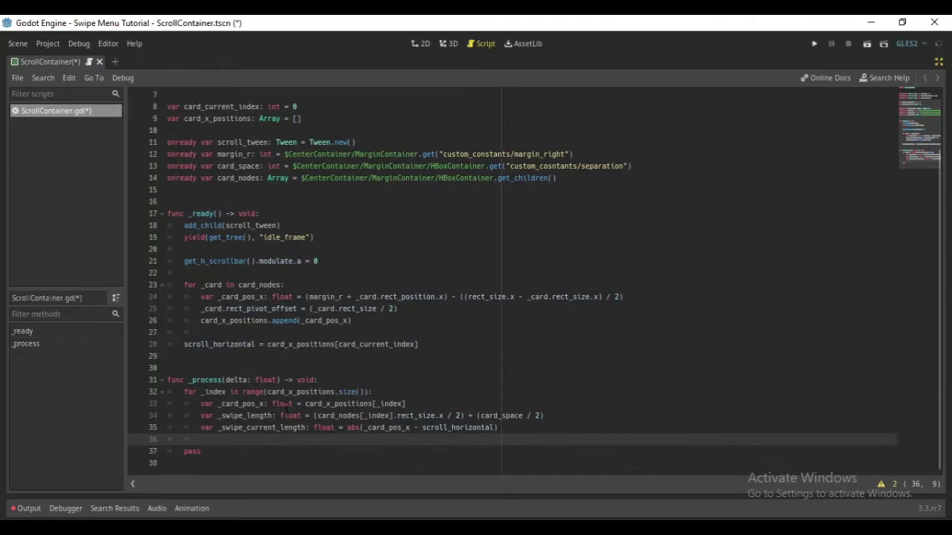
{"action": "left_click", "coordinate": [260, 467]}
{"action": "key", "text": "Return"}
{"action": "key", "text": "Return"}
{"action": "key", "text": "Return"}
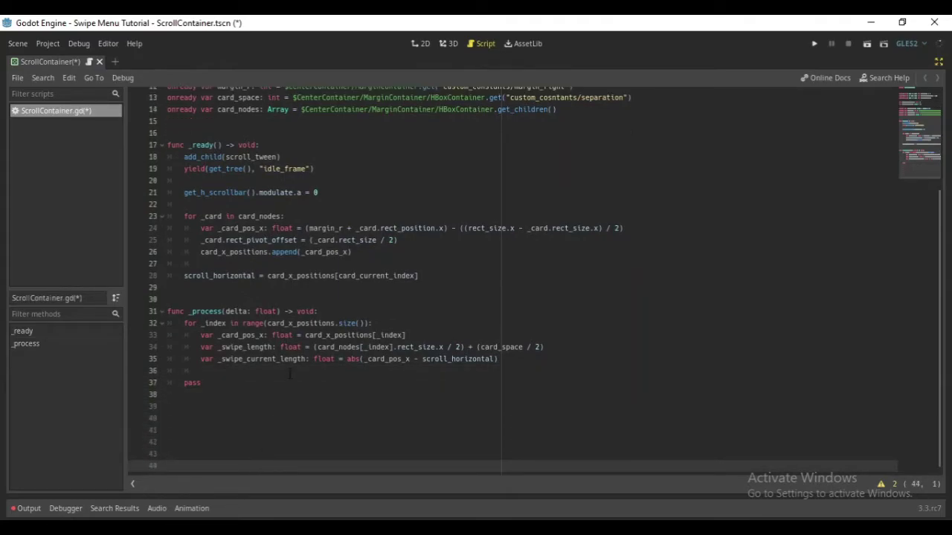
{"action": "left_click", "coordinate": [290, 372]}
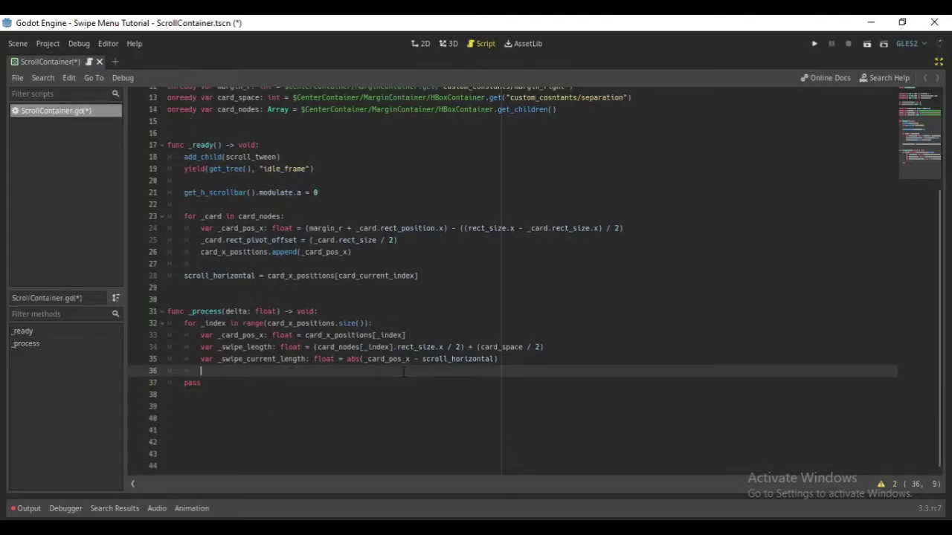
{"action": "type", "text": "var _c"}
{"action": "type", "text": "ard_sc"}
{"action": "type", "text": "ale: fl"}
{"action": "type", "text": "oat = range"}
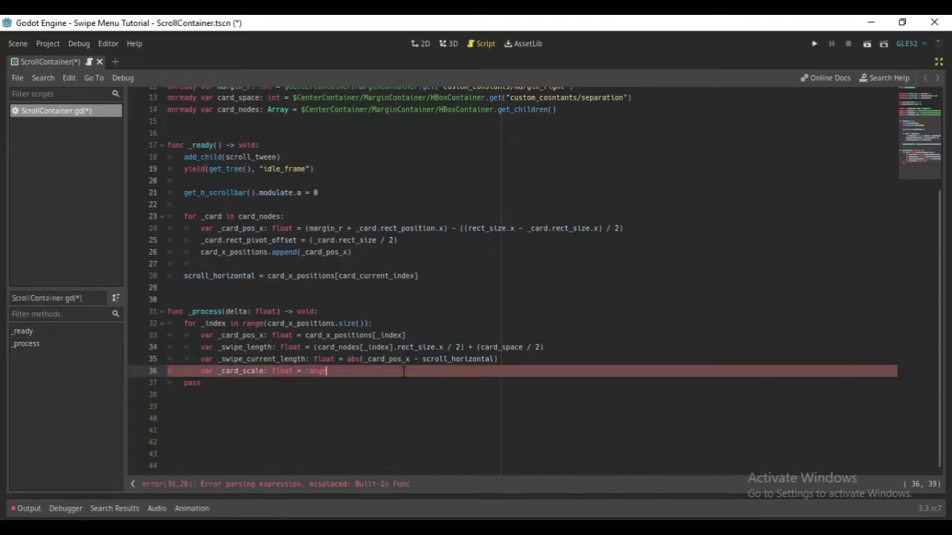
{"action": "type", "text": "_"}
{"action": "key", "text": "Return"}
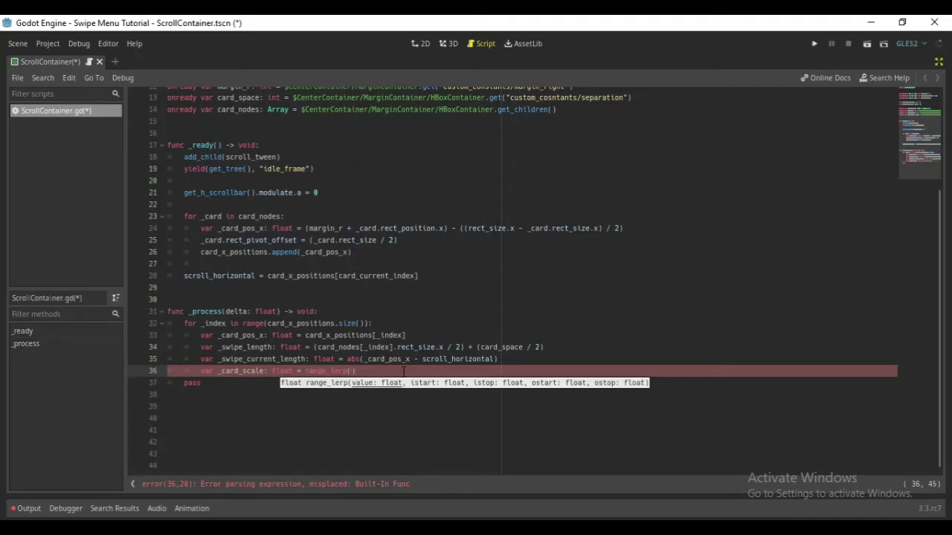
{"action": "type", "text": "_swi"}
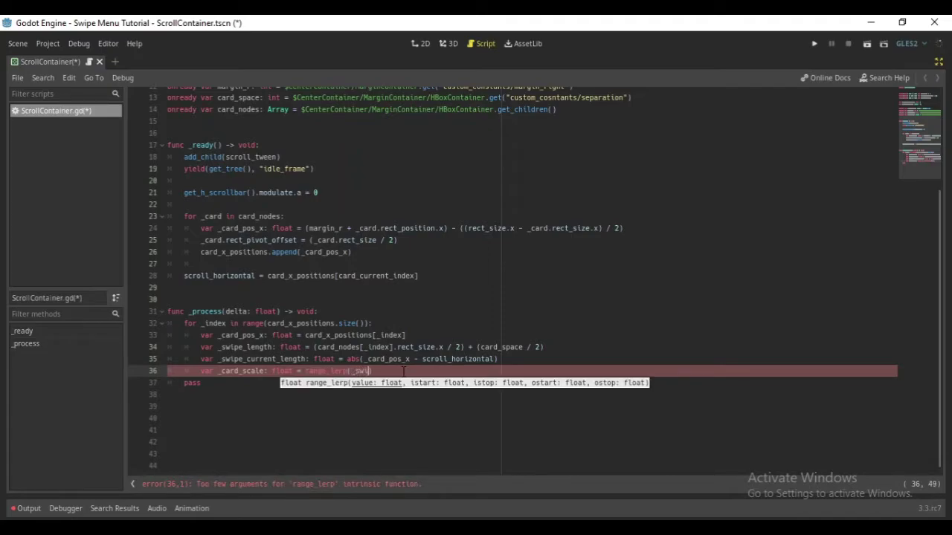
{"action": "type", "text": "pe"}
{"action": "key", "text": "Return"}
Complete the range_lerp arguments: _swipe_length, 0, card_scale, card_current_scale.
{"action": "type", "text": ", "}
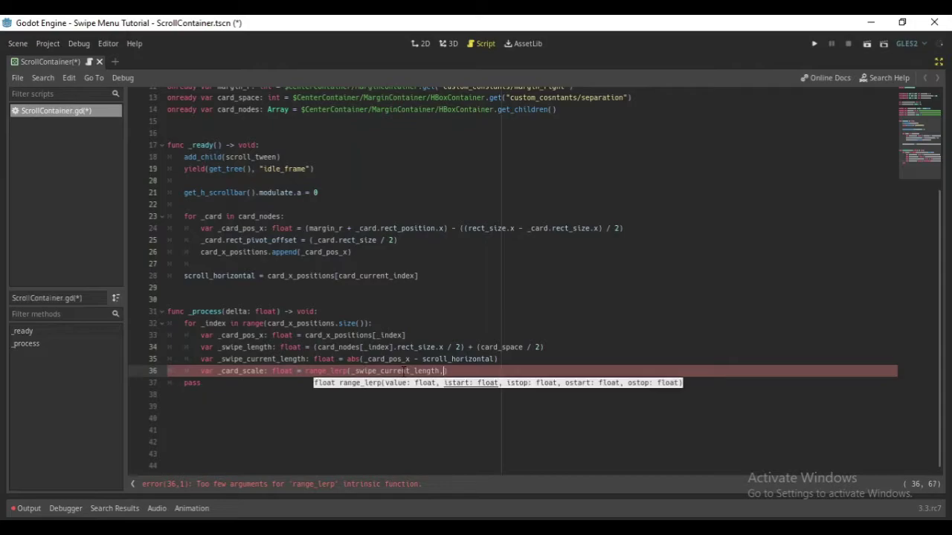
{"action": "type", "text": "s"}
{"action": "key", "text": "BackSpace"}
{"action": "type", "text": "_sw"}
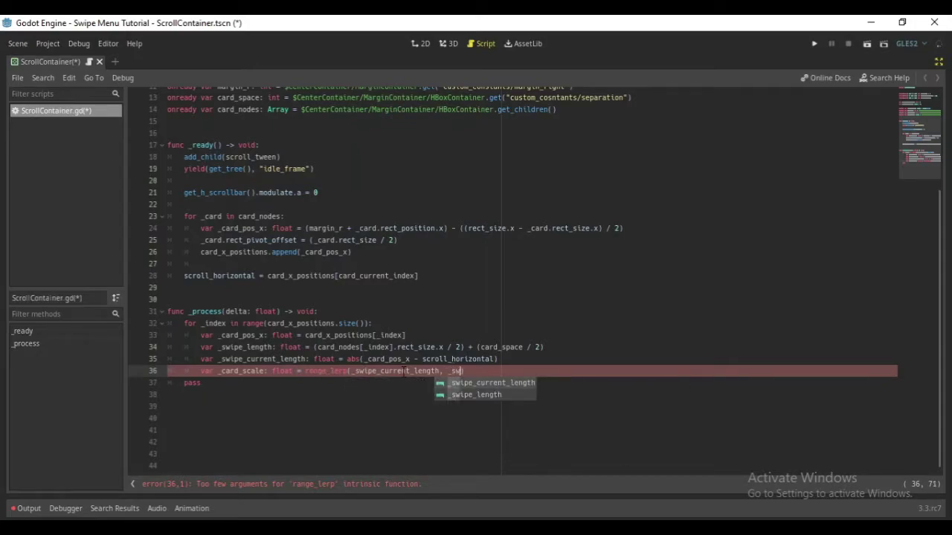
{"action": "key", "text": "Down"}
{"action": "key", "text": "Return"}
{"action": "type", "text": ","}
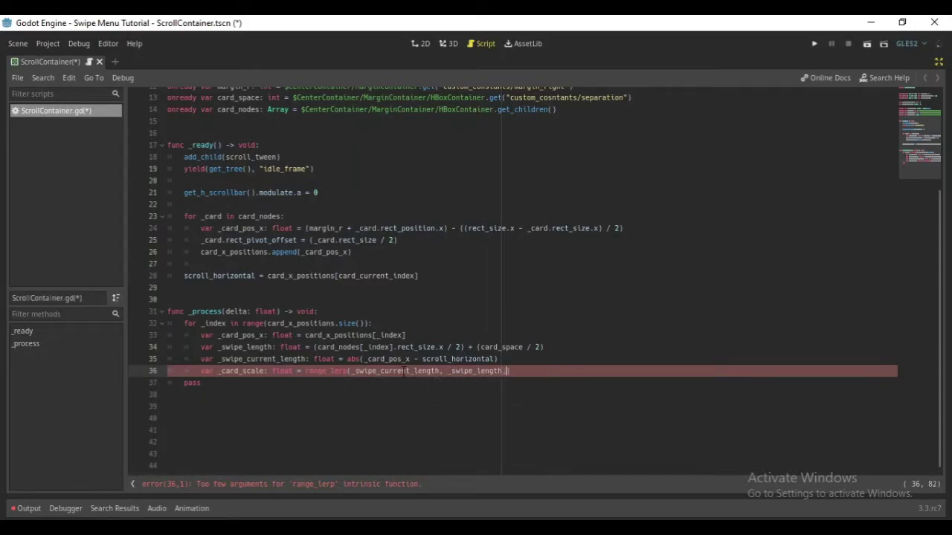
{"action": "type", "text": " 0"}
{"action": "key", "text": "Escape"}
{"action": "type", "text": "."}
{"action": "key", "text": "BackSpace"}
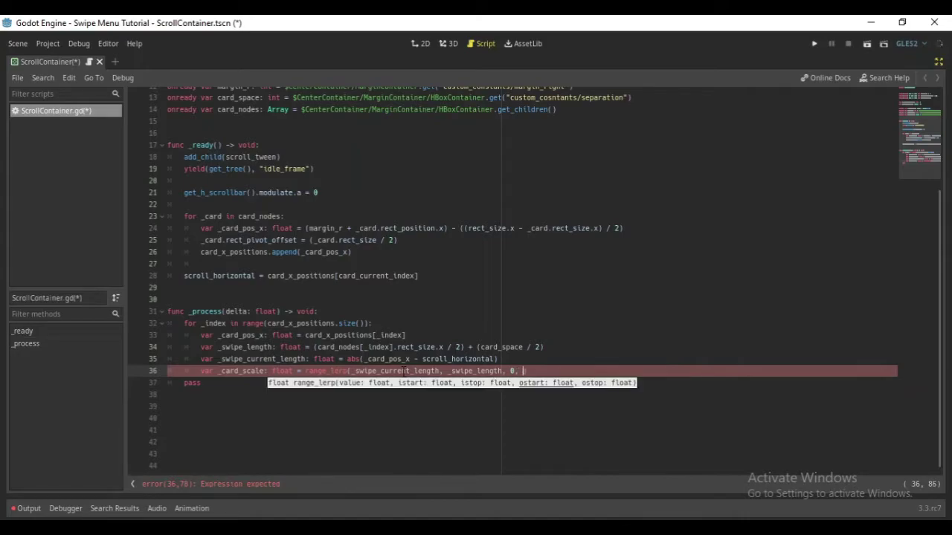
{"action": "type", "text": ", card_s"}
{"action": "key", "text": "Return"}
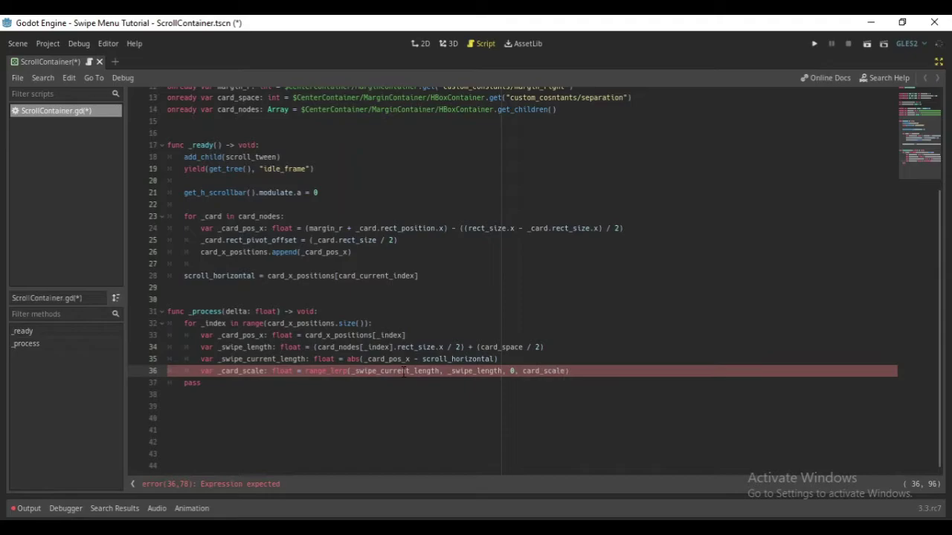
{"action": "type", "text": ","}
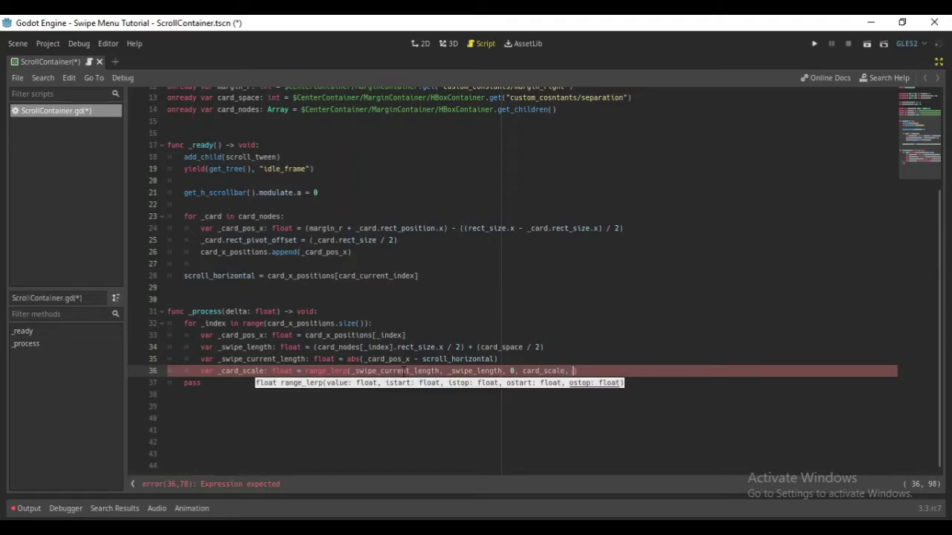
{"action": "type", "text": " card"}
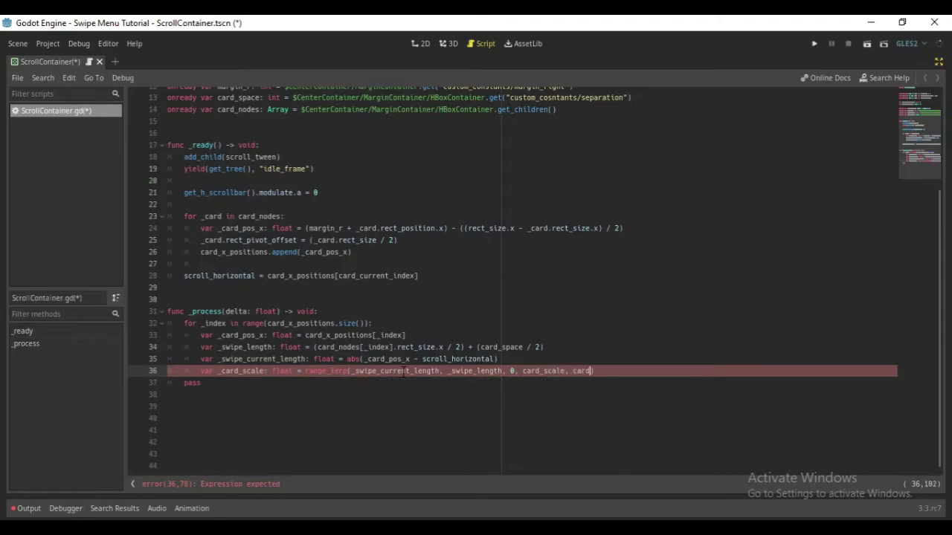
{"action": "type", "text": "_c"}
{"action": "key", "text": "Down"}
{"action": "key", "text": "Return"}
{"action": "type", "text": ")"}
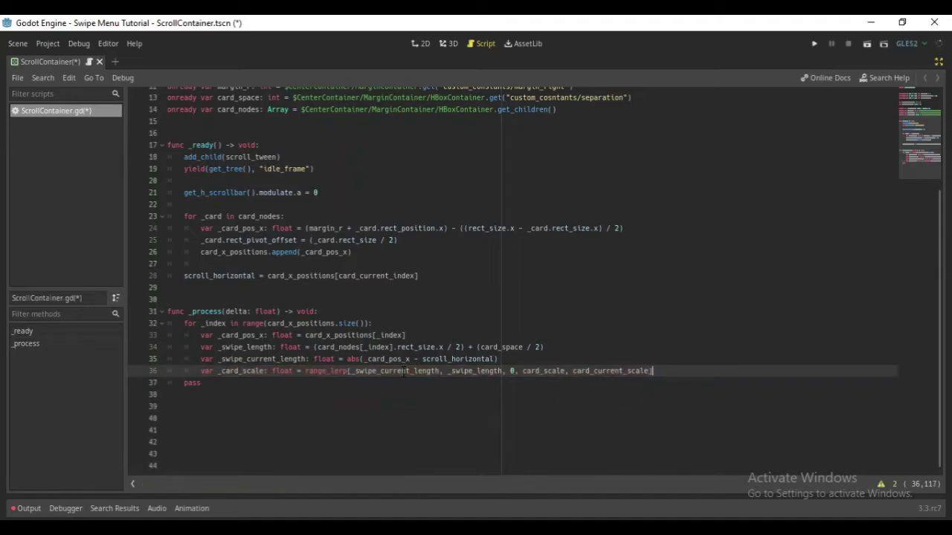
Clamp _card_scale between card_scale and card_current_scale.
{"action": "key", "text": "Return"}
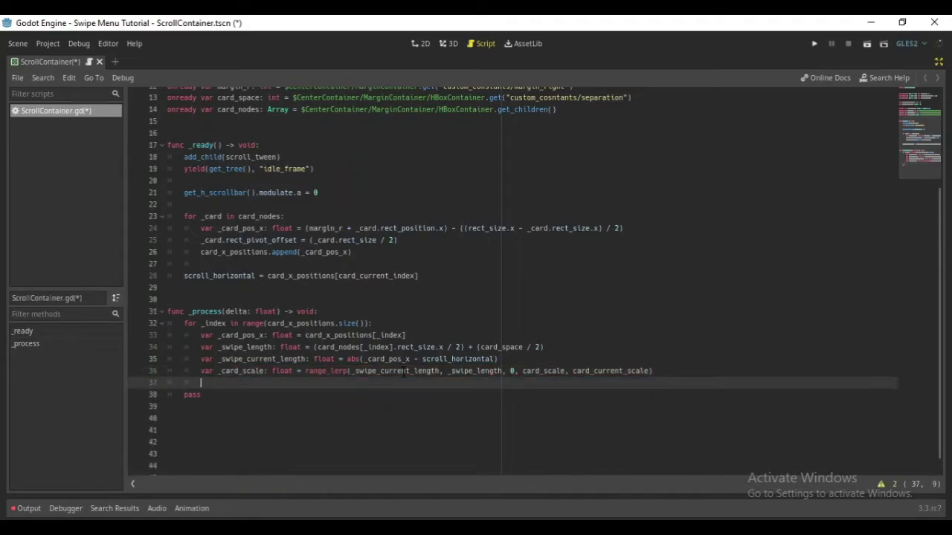
{"action": "key", "text": "Return"}
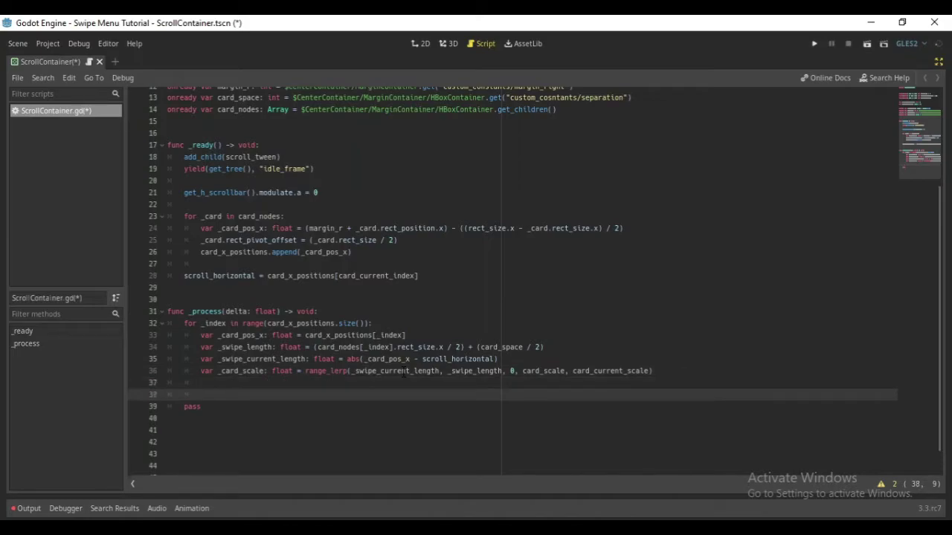
{"action": "type", "text": "_card_"}
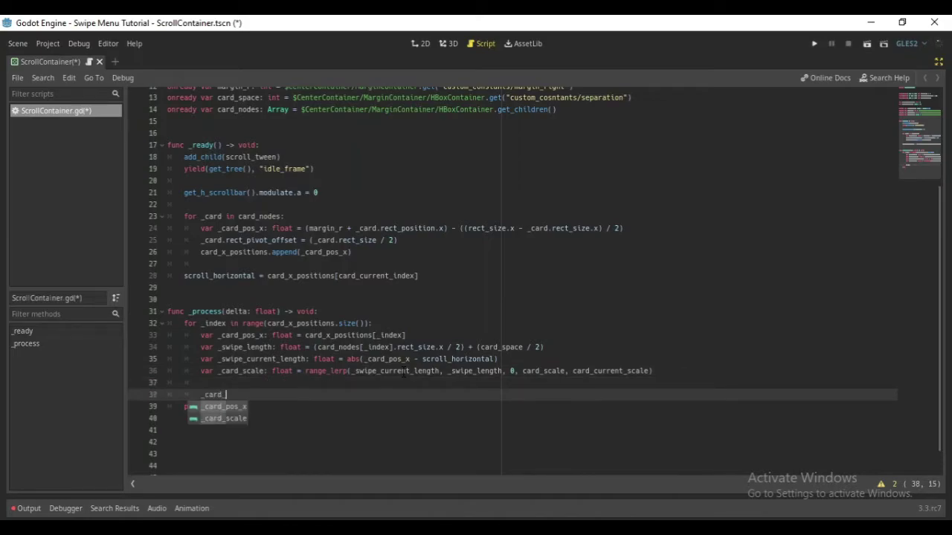
{"action": "key", "text": "Down"}
{"action": "key", "text": "Return"}
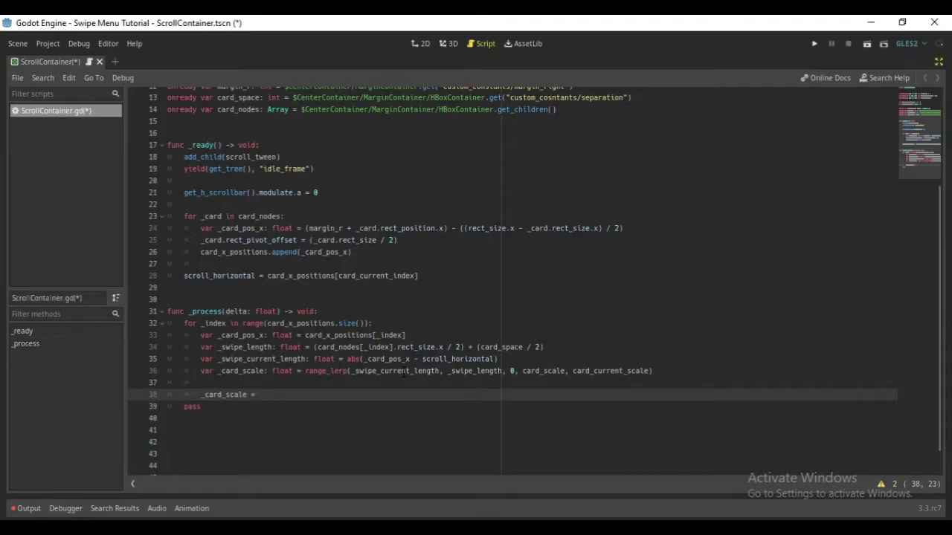
{"action": "type", "text": "clamp("}
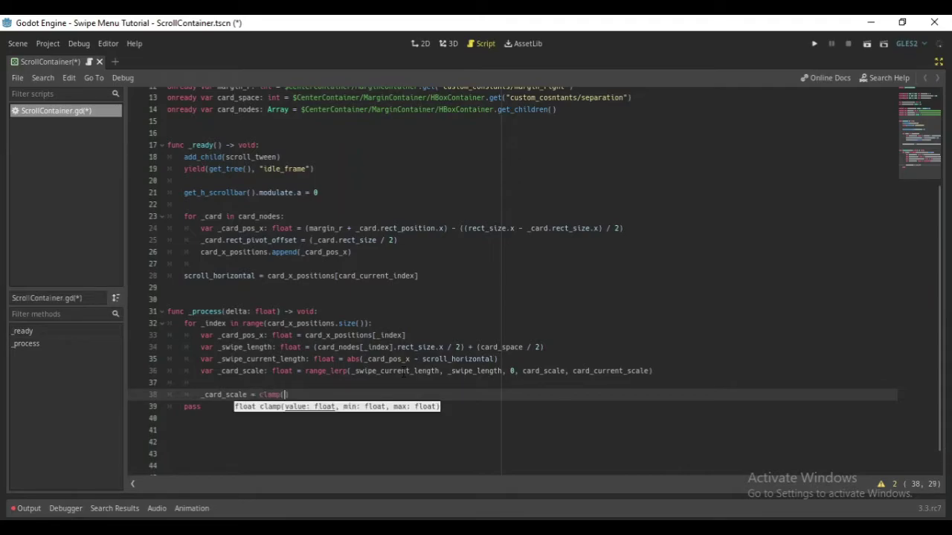
{"action": "type", "text": "_card"}
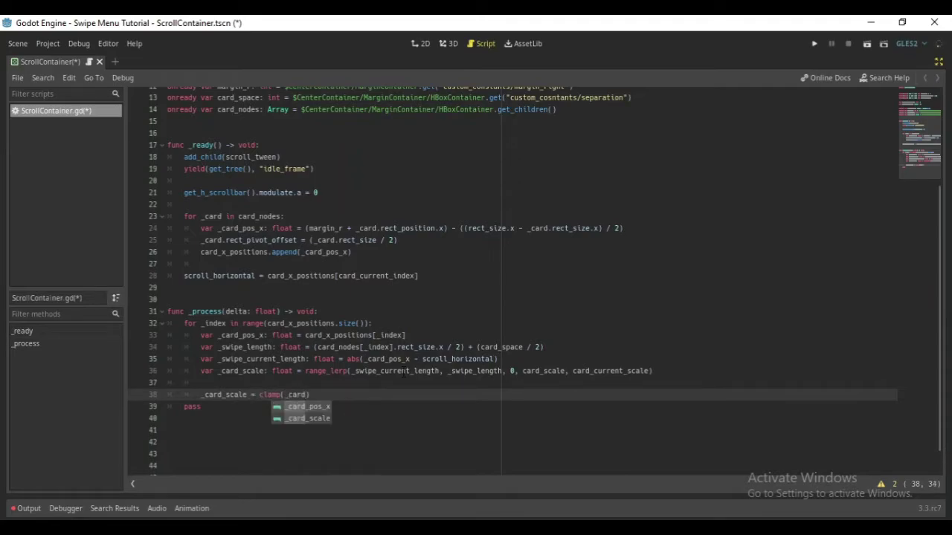
{"action": "key", "text": "Down"}
{"action": "key", "text": "Return"}
{"action": "type", "text": ", "}
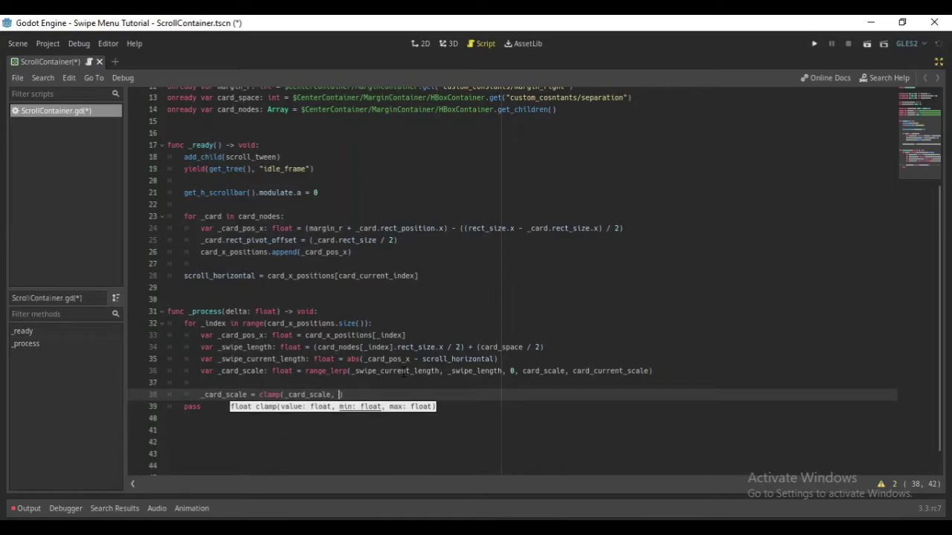
{"action": "type", "text": "card"}
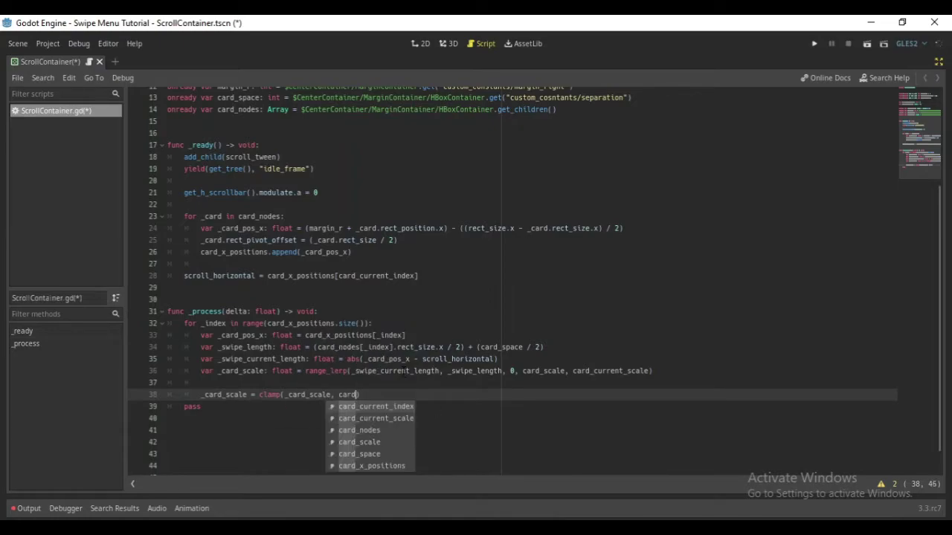
{"action": "type", "text": "_"}
{"action": "key", "text": "Down"}
{"action": "key", "text": "Down"}
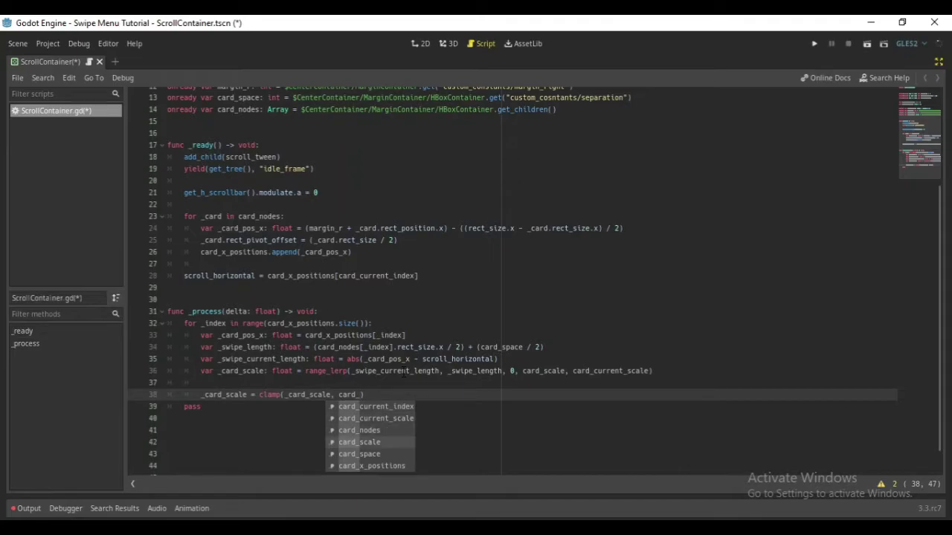
{"action": "key", "text": "Down"}
{"action": "key", "text": "Up"}
{"action": "key", "text": "Return"}
{"action": "type", "text": ", c"}
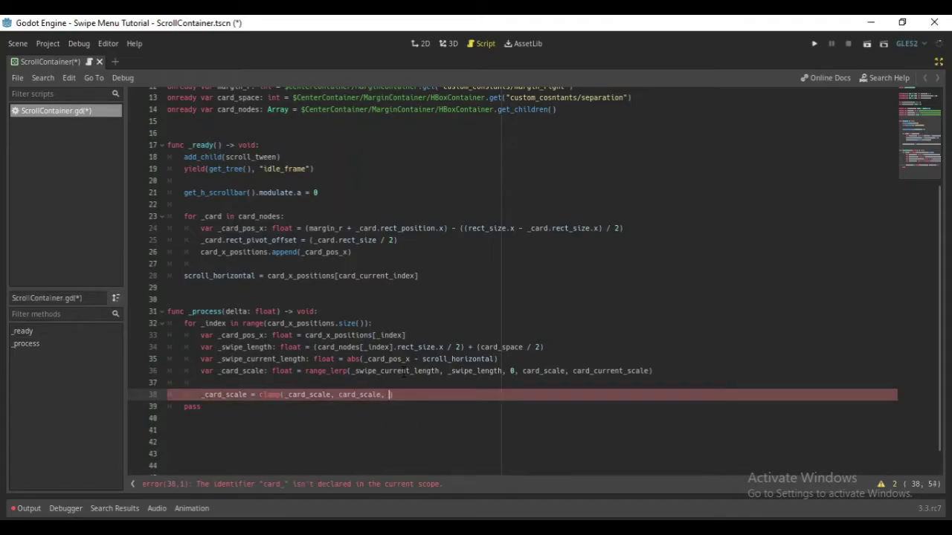
{"action": "type", "text": "ard_cu"}
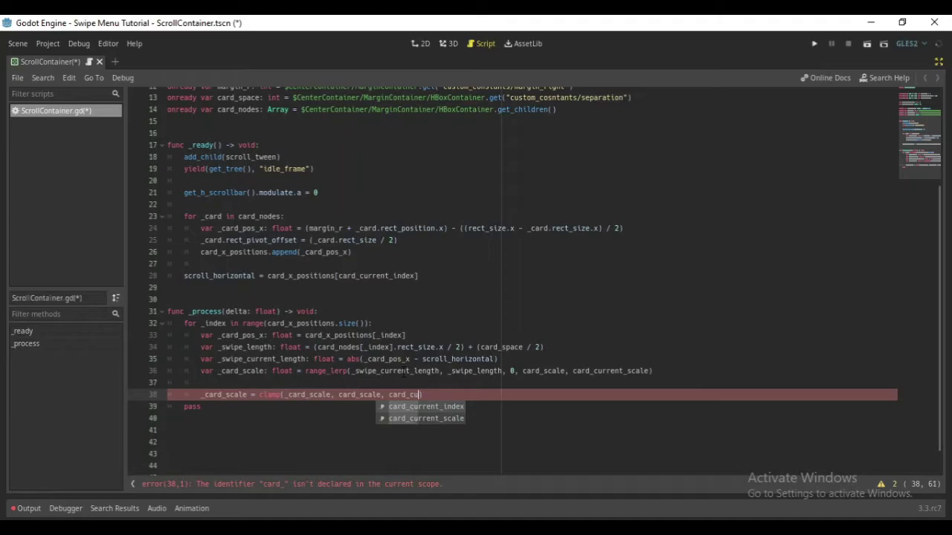
{"action": "key", "text": "Down"}
{"action": "key", "text": "Return"}
{"action": "key", "text": "Return"}
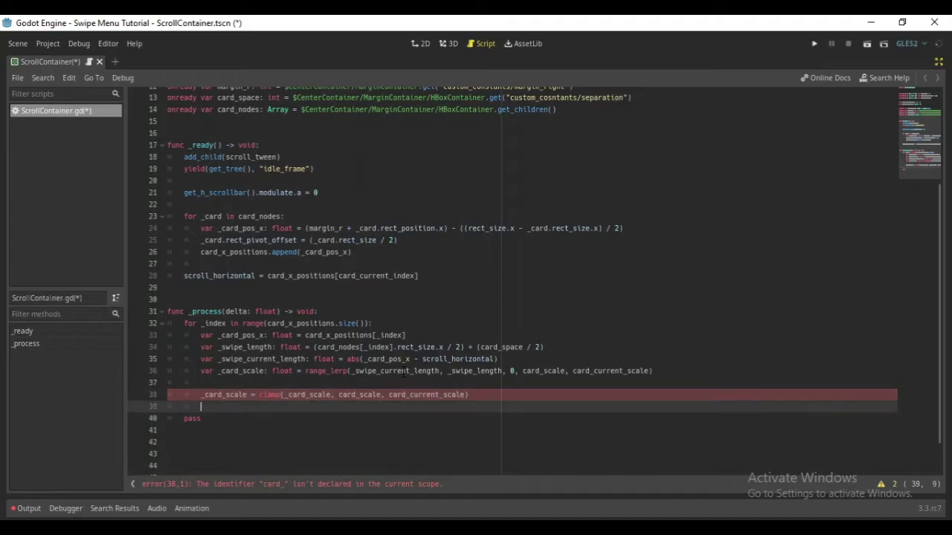
{"action": "key", "text": "Return"}
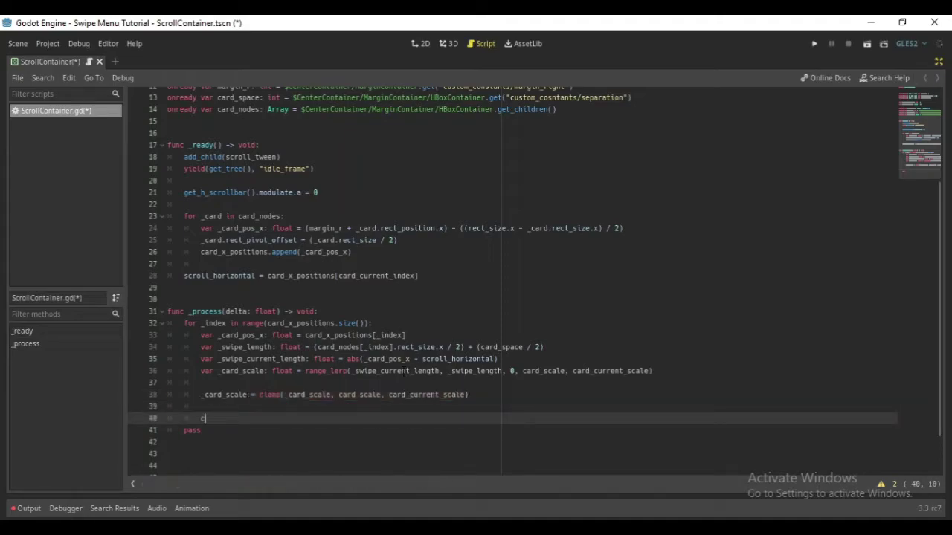
Set card_nodes[_index].rect_scale to Vector2(_card_scale, _card_scale).
{"action": "type", "text": "card_no"}
{"action": "key", "text": "Return"}
{"action": "type", "text": "[_in"}
{"action": "key", "text": "Return"}
{"action": "type", "text": "rect_scale"}
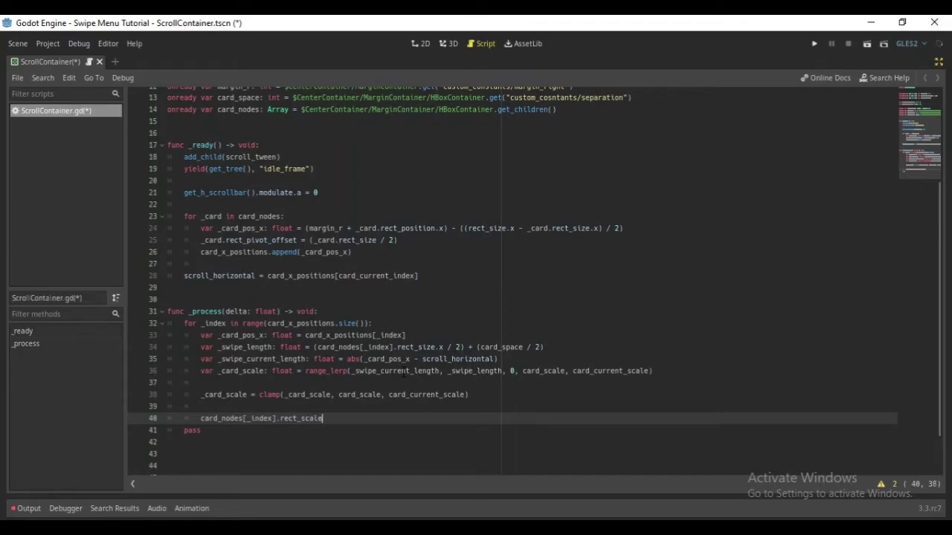
{"action": "type", "text": " = Vect"}
{"action": "key", "text": "Return"}
{"action": "type", "text": "(_ca"}
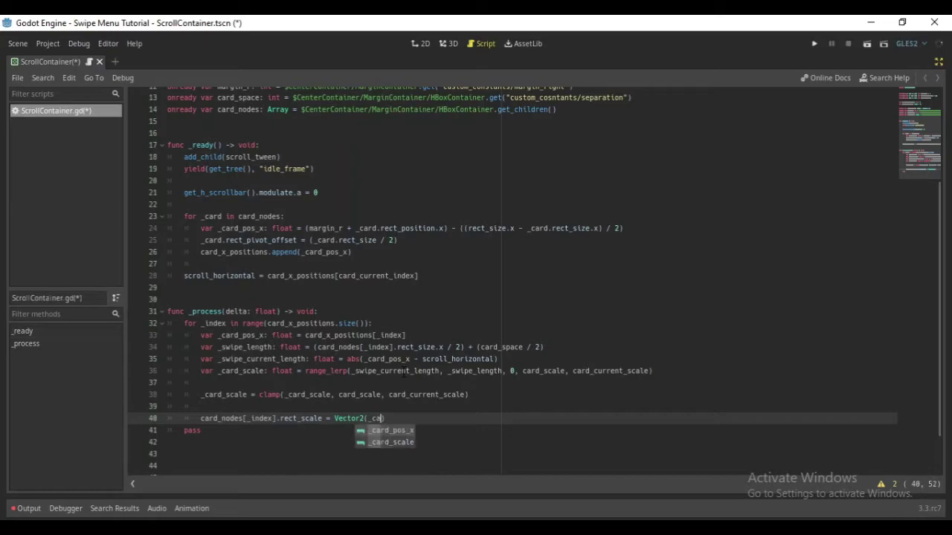
{"action": "key", "text": "Down"}
{"action": "key", "text": "Return"}
{"action": "type", "text": ", _car"}
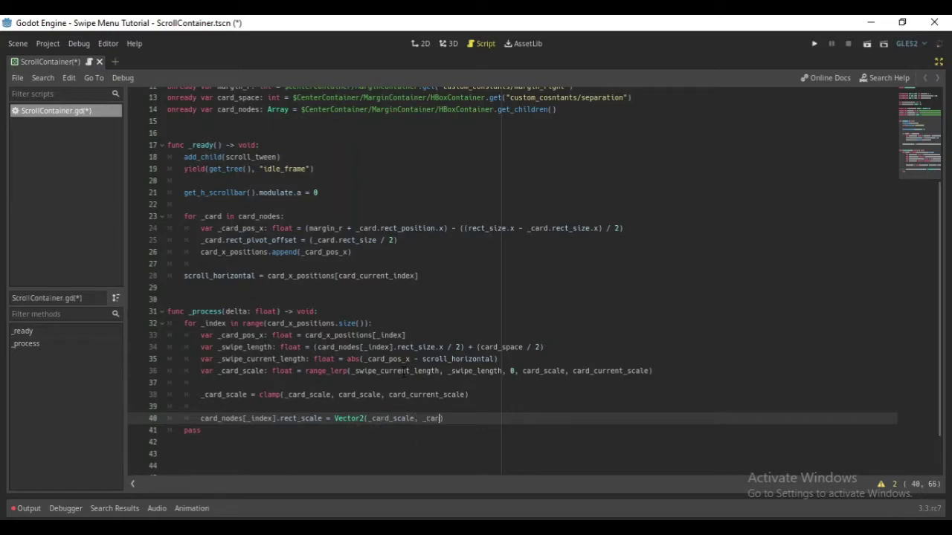
{"action": "type", "text": "d_s"}
{"action": "key", "text": "Return"}
{"action": "type", "text": ")"}
Set card_current_index to _index when _swipe_current_length is less than _swipe_length.
{"action": "key", "text": "Return"}
{"action": "key", "text": "Return"}
{"action": "type", "text": "if "}
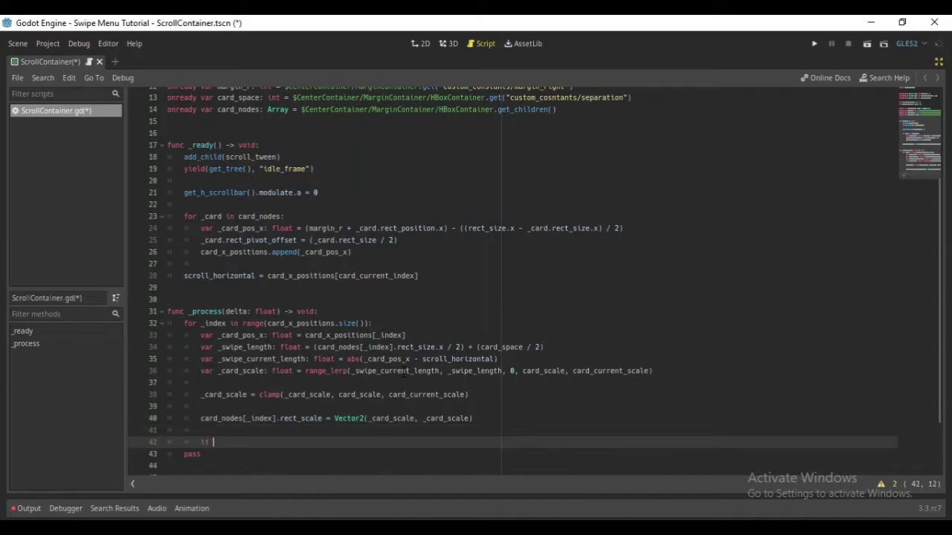
{"action": "type", "text": "_swip"}
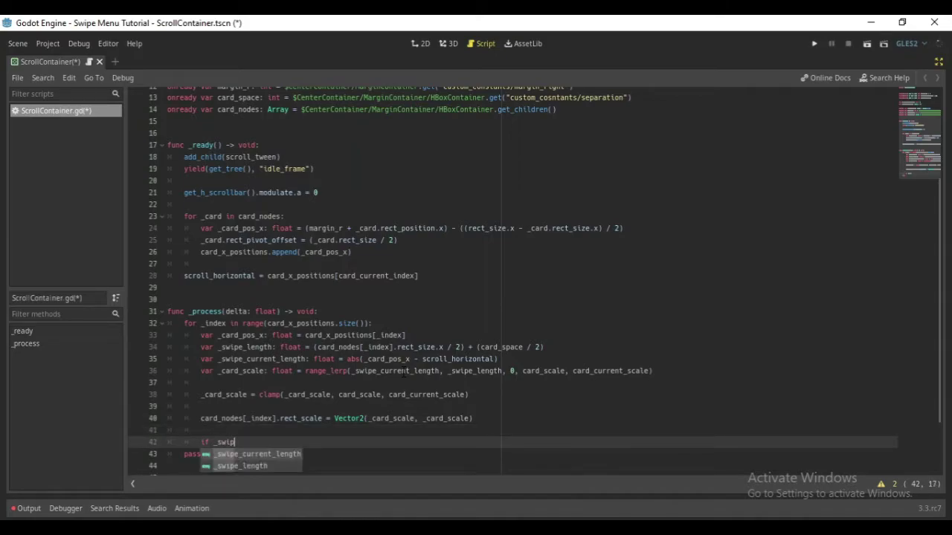
{"action": "key", "text": "Return"}
{"action": "type", "text": "< "}
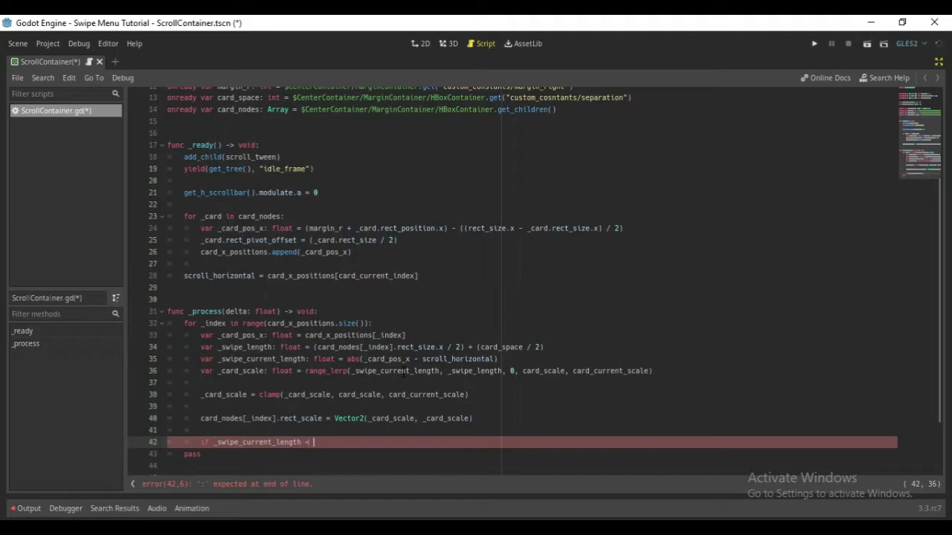
{"action": "type", "text": "_swip"}
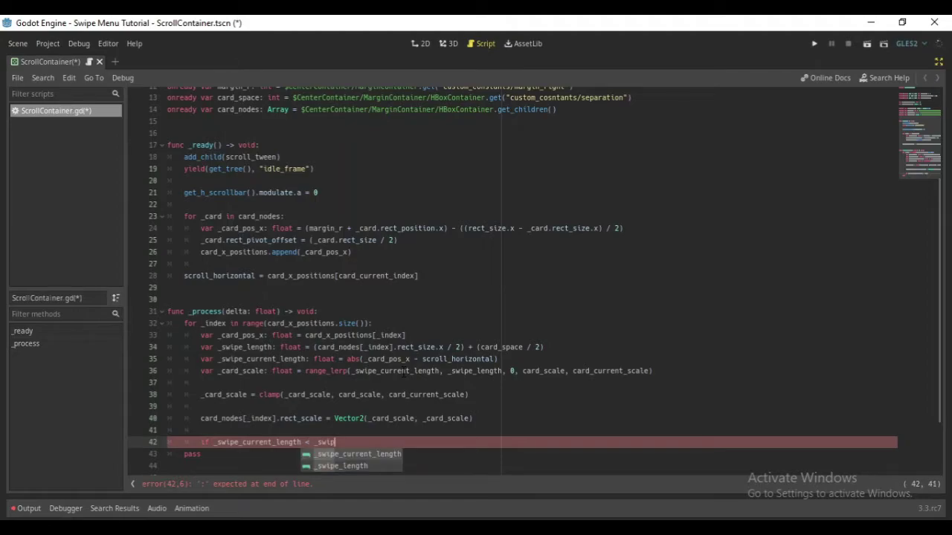
{"action": "key", "text": "Down"}
{"action": "key", "text": "Return"}
{"action": "type", "text": ":"}
{"action": "key", "text": "Return"}
{"action": "type", "text": "c"}
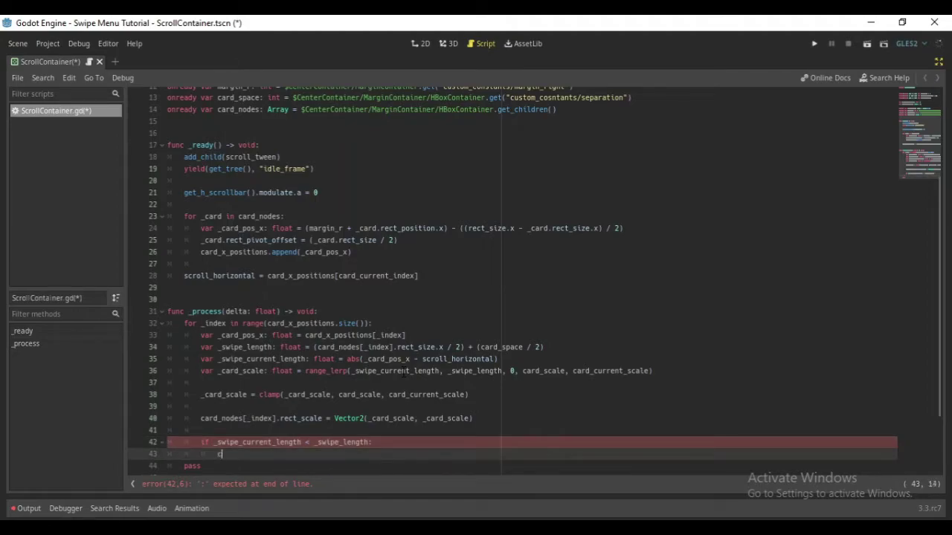
{"action": "type", "text": "ard_curr"}
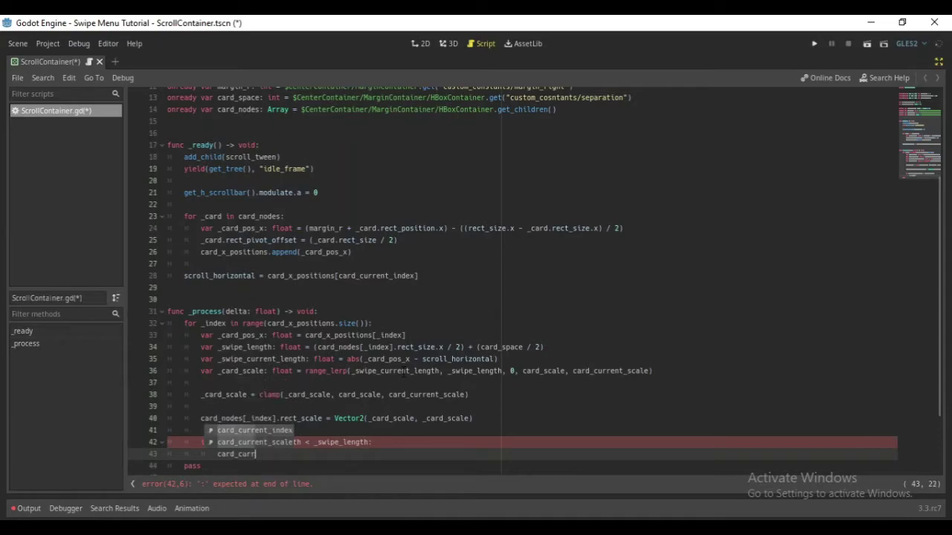
{"action": "key", "text": "Return"}
{"action": "type", "text": "="}
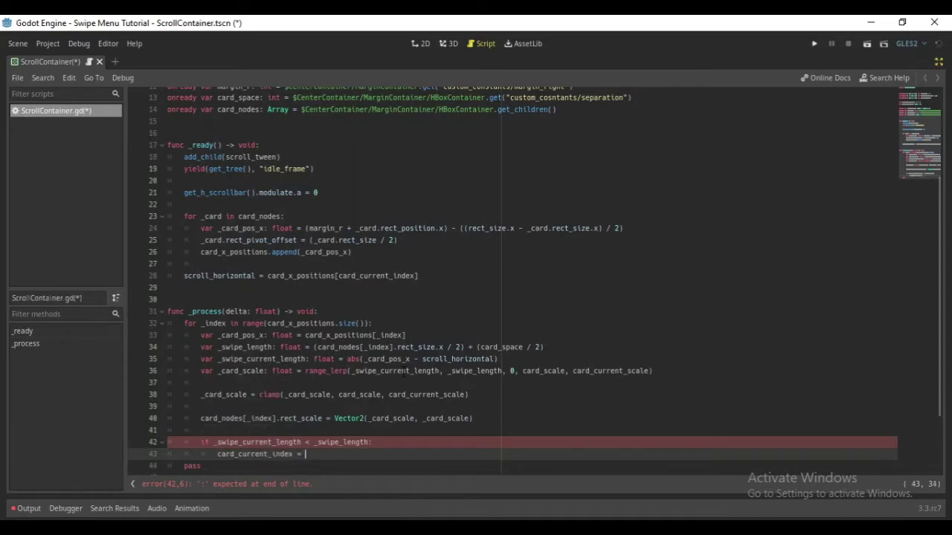
{"action": "type", "text": " _in"}
{"action": "key", "text": "Return"}
Delete the leftover pass line in _process.
{"action": "scroll", "coordinate": [356, 380], "scroll_direction": "down", "scroll_amount": 2}
{"action": "left_click", "coordinate": [355, 380]}
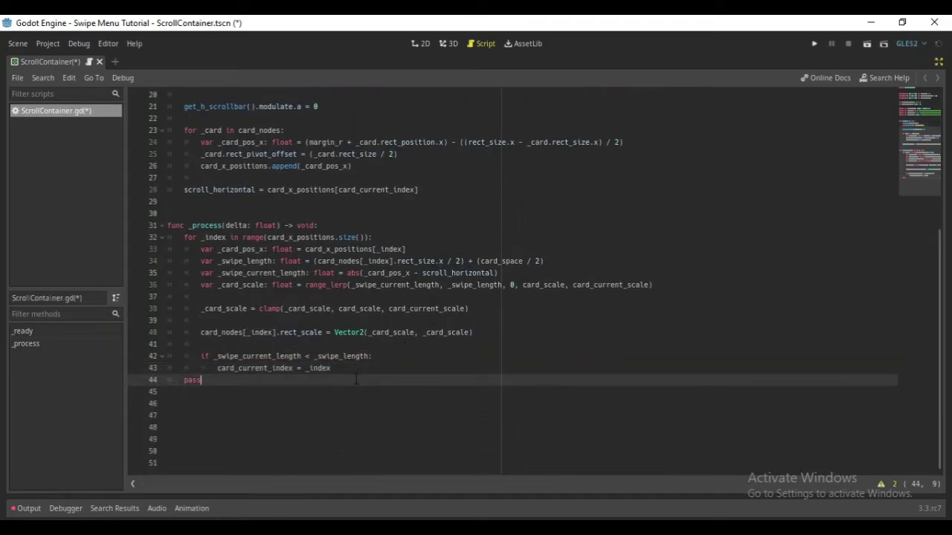
{"action": "key", "text": "BackSpace"}
{"action": "key", "text": "BackSpace"}
{"action": "key", "text": "BackSpace"}
{"action": "key", "text": "BackSpace"}
{"action": "key", "text": "BackSpace"}
Save, test-run the scene, and start fixing the 'cosntants' typo on line 13.
{"action": "key", "text": "ctrl+s"}
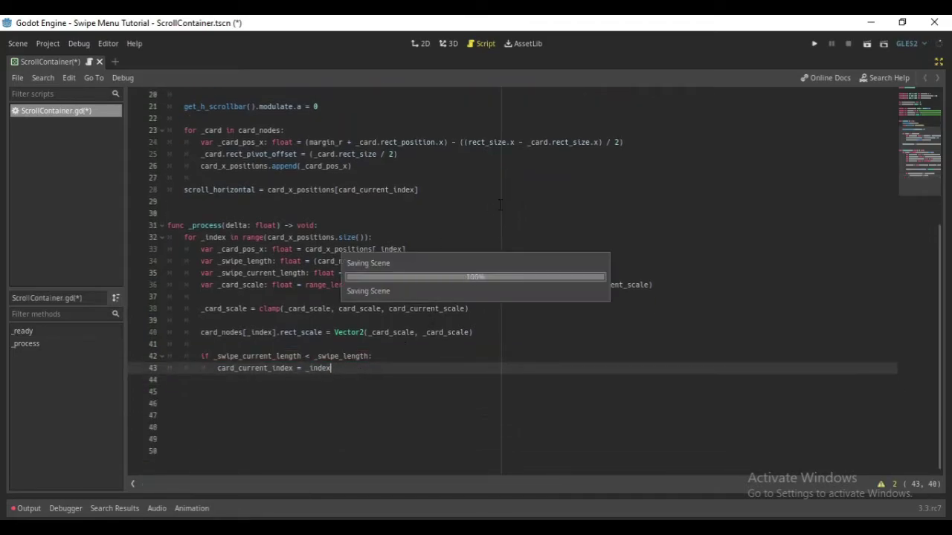
{"action": "left_click", "coordinate": [867, 47]}
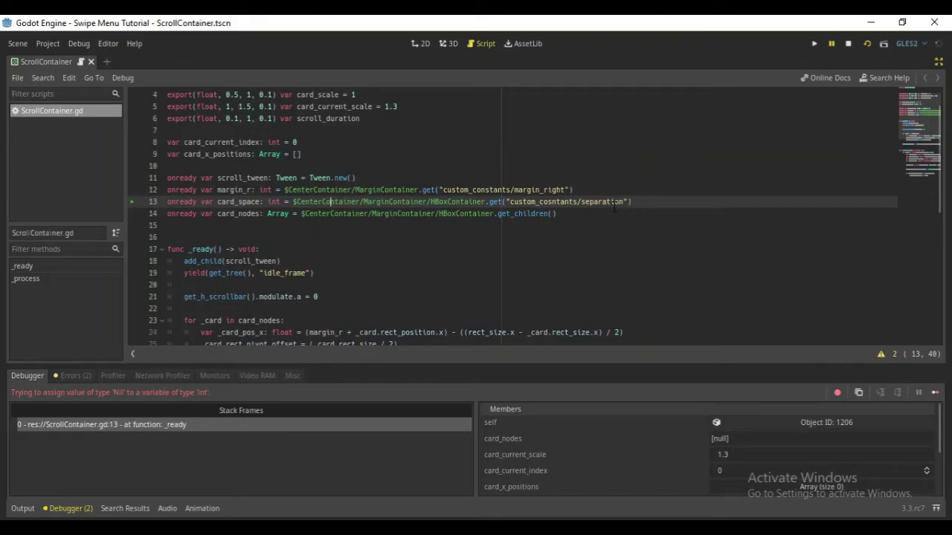
{"action": "left_click", "coordinate": [553, 202]}
{"action": "key", "text": "BackSpace"}
Finish correcting it to custom_constants/separation, then stop and rerun the scene.
{"action": "type", "text": "s"}
{"action": "left_click", "coordinate": [848, 43]}
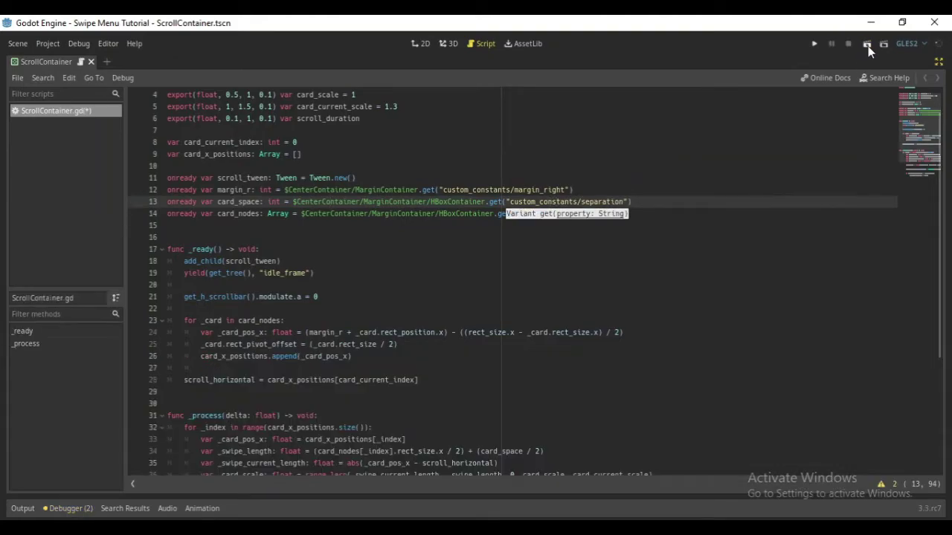
{"action": "left_click", "coordinate": [867, 45]}
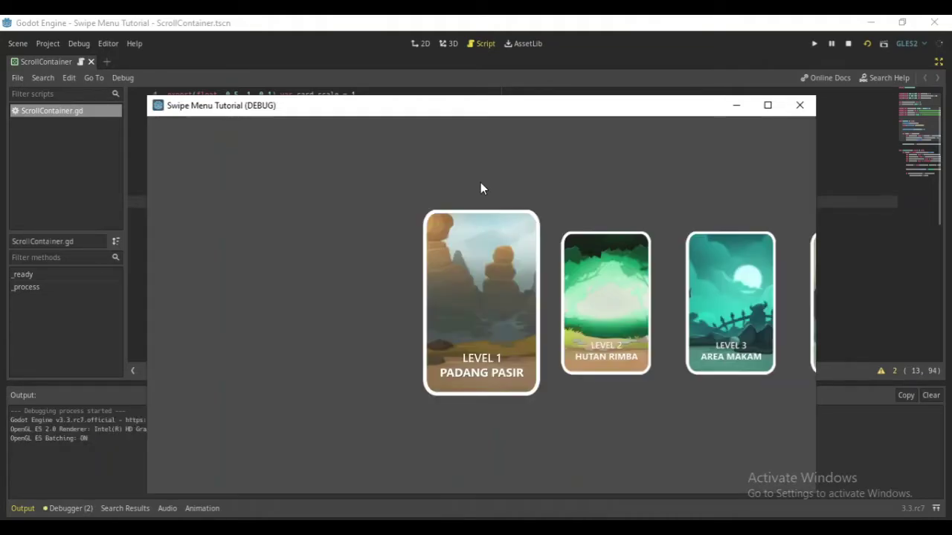
Swipe the level cards left, right and left again to check scaling, then close the game.
{"action": "left_click_drag", "start_coordinate": [480, 183], "coordinate": [180, 184]}
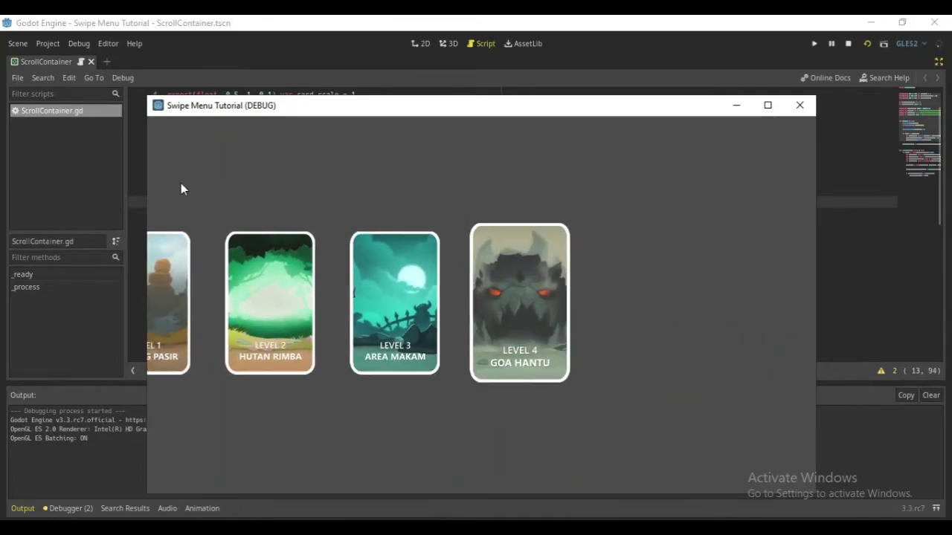
{"action": "left_click_drag", "start_coordinate": [447, 389], "coordinate": [785, 368]}
{"action": "mouse_move", "coordinate": [701, 390]}
{"action": "left_mouse_down"}
{"action": "mouse_move", "coordinate": [401, 393]}
{"action": "mouse_move", "coordinate": [331, 378]}
{"action": "left_mouse_up"}
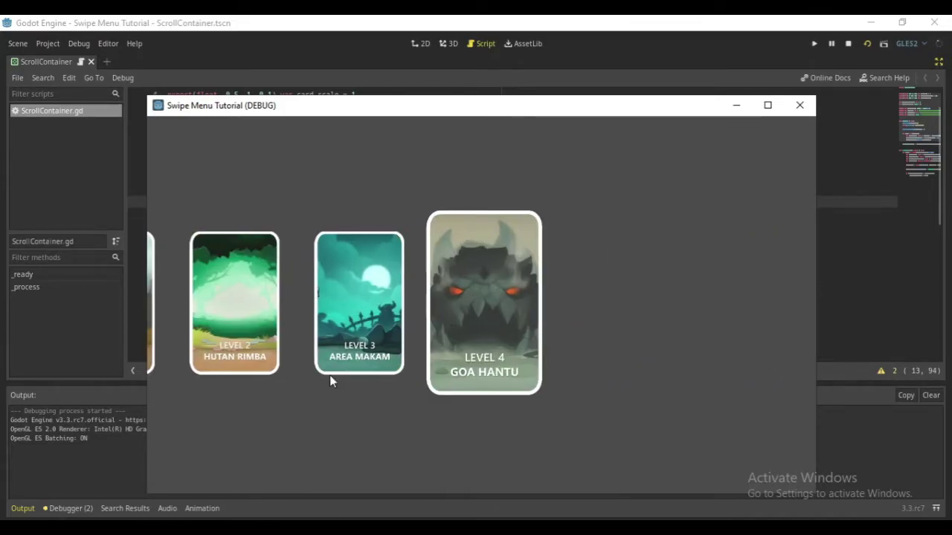
{"action": "left_click", "coordinate": [796, 108]}
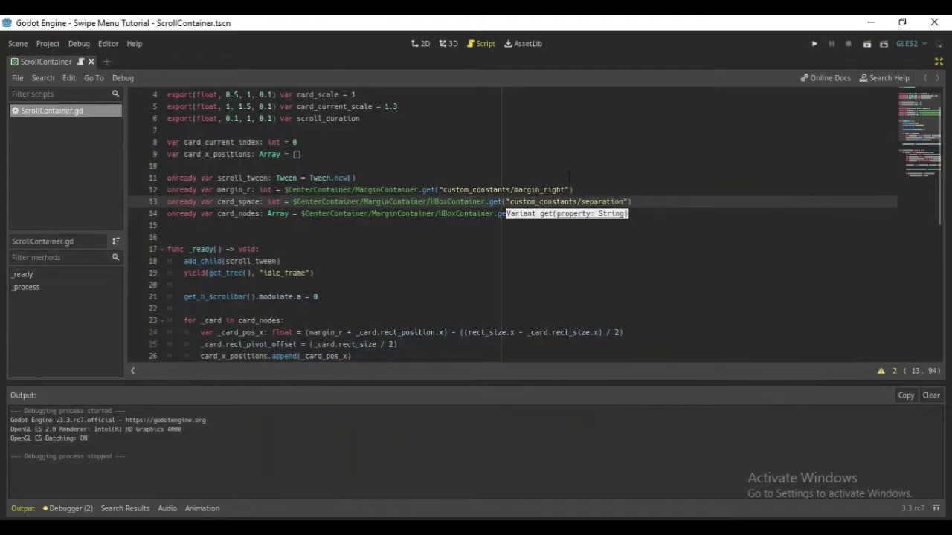
Below _process, begin declaring func scroll() -> void:.
{"action": "scroll", "coordinate": [418, 248], "scroll_direction": "down", "scroll_amount": 8}
{"action": "left_click", "coordinate": [289, 284]}
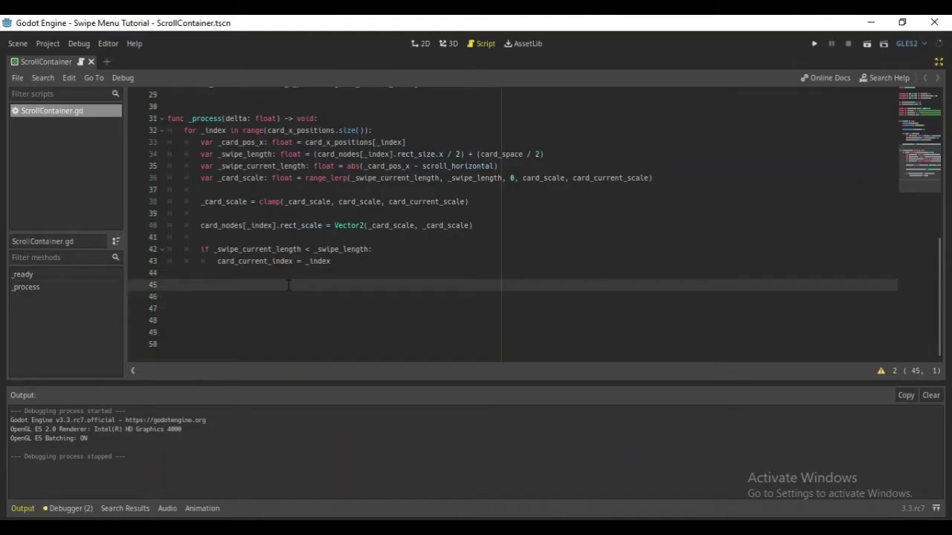
{"action": "key", "text": "Down"}
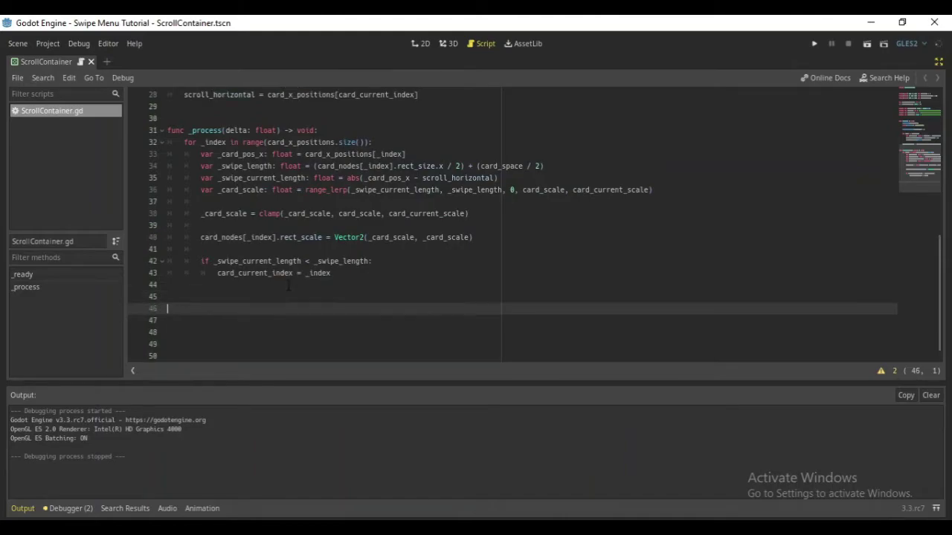
{"action": "key", "text": "Delete"}
{"action": "type", "text": "func scr"}
{"action": "type", "text": "oll"}
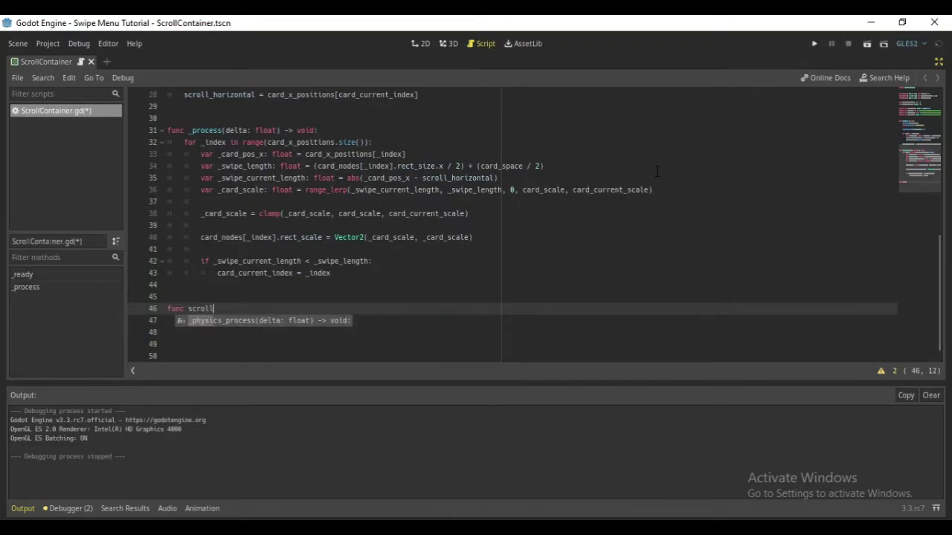
{"action": "type", "text": "() "}
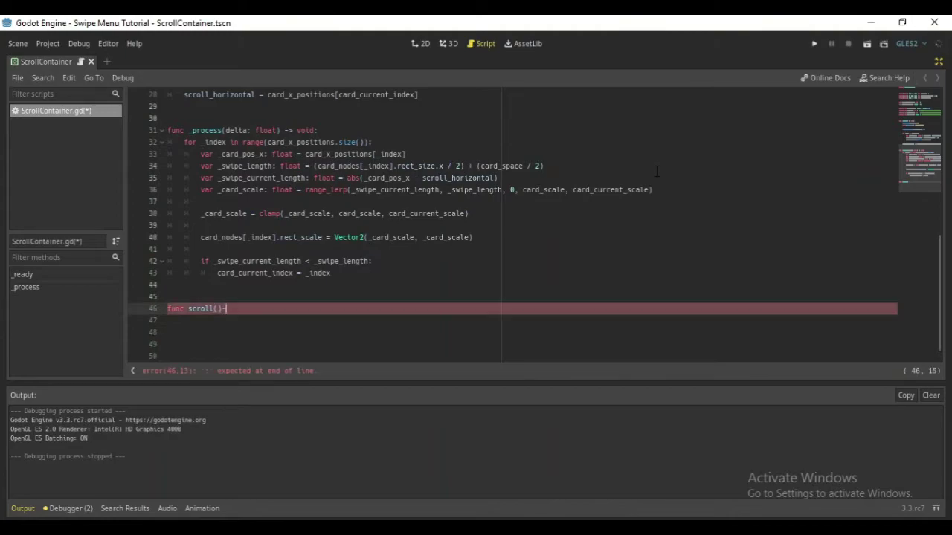
{"action": "type", "text": "-"}
{"action": "type", "text": "> void:"}
Open the scroll() body with a pass placeholder and blank lines for the code.
{"action": "key", "text": "Return"}
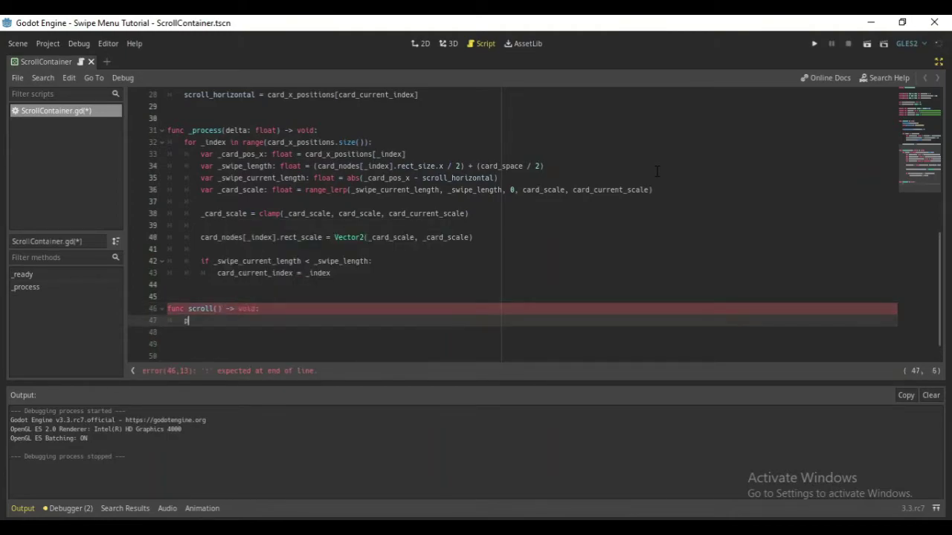
{"action": "type", "text": "pass"}
{"action": "key", "text": "Up"}
{"action": "key", "text": "End"}
{"action": "key", "text": "Return"}
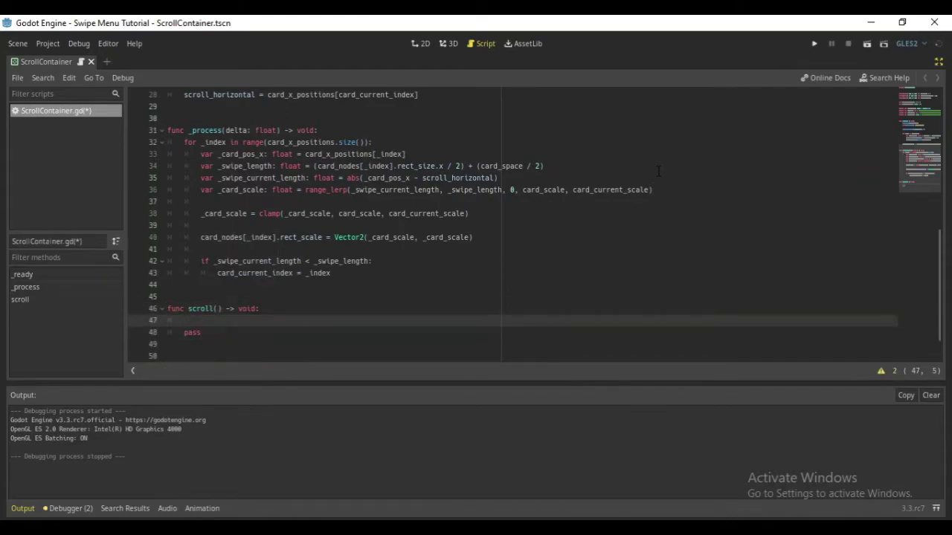
{"action": "key", "text": "Return"}
{"action": "key", "text": "Up"}
{"action": "key", "text": "Down"}
Begin a scroll_tween.interpolate_property call with self, "scroll_horizontal" and scroll_horizontal as arguments.
{"action": "type", "text": "scrol"}
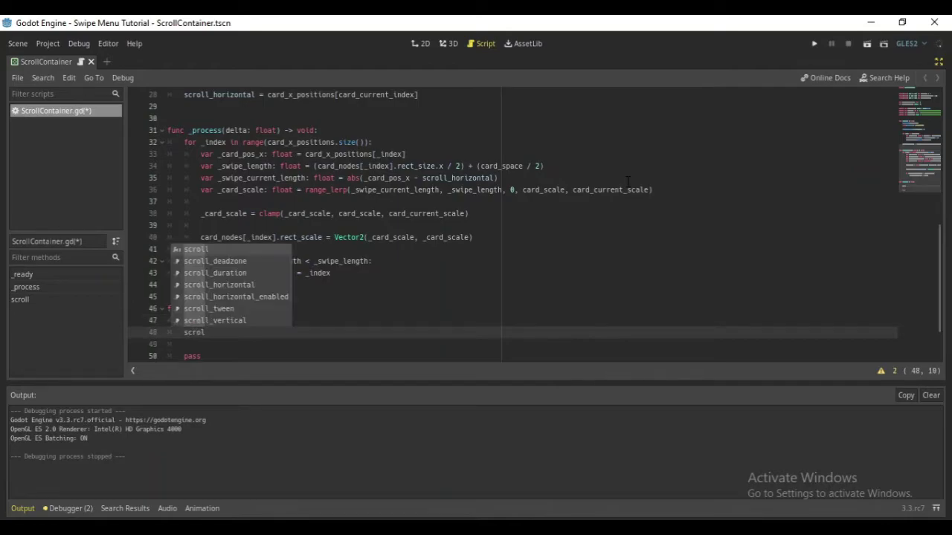
{"action": "key", "text": "Down"}
{"action": "key", "text": "Down"}
{"action": "key", "text": "Down"}
{"action": "key", "text": "Down"}
{"action": "key", "text": "Down"}
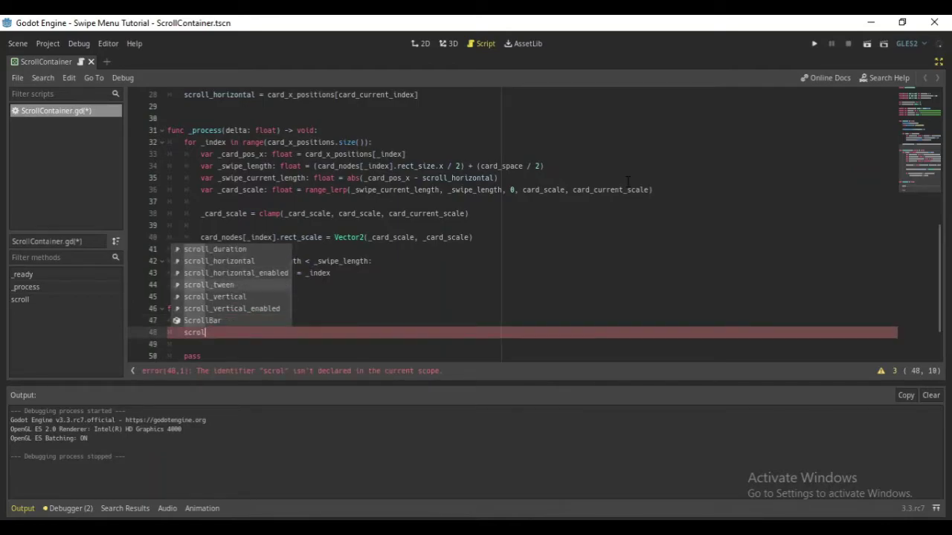
{"action": "key", "text": "Return"}
{"action": "type", "text": "."}
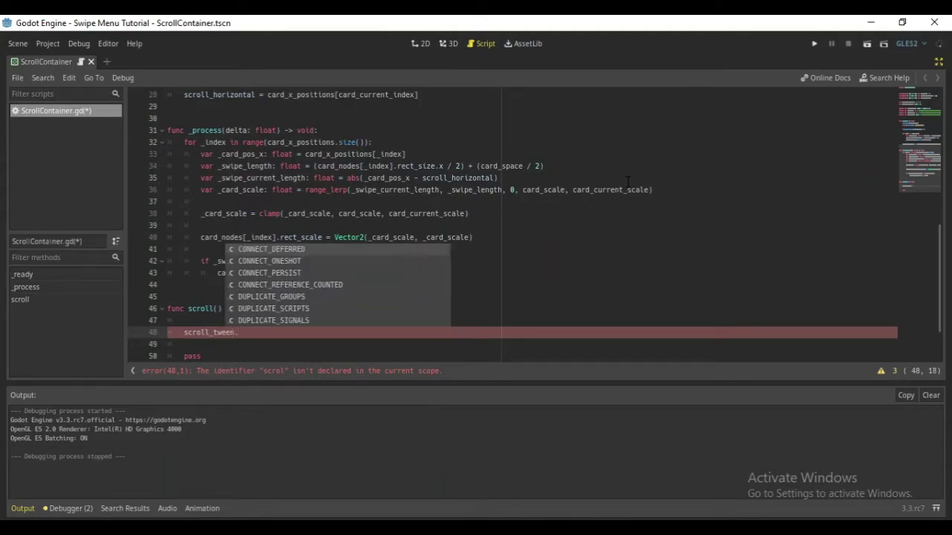
{"action": "type", "text": "in"}
{"action": "key", "text": "Down"}
{"action": "key", "text": "Down"}
{"action": "key", "text": "Return"}
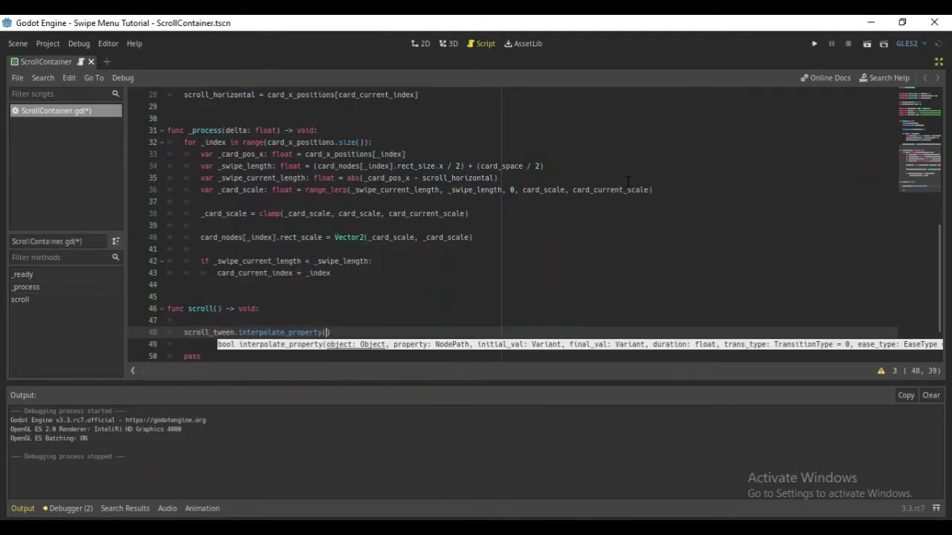
{"action": "key", "text": "Return"}
{"action": "type", "text": "self,"}
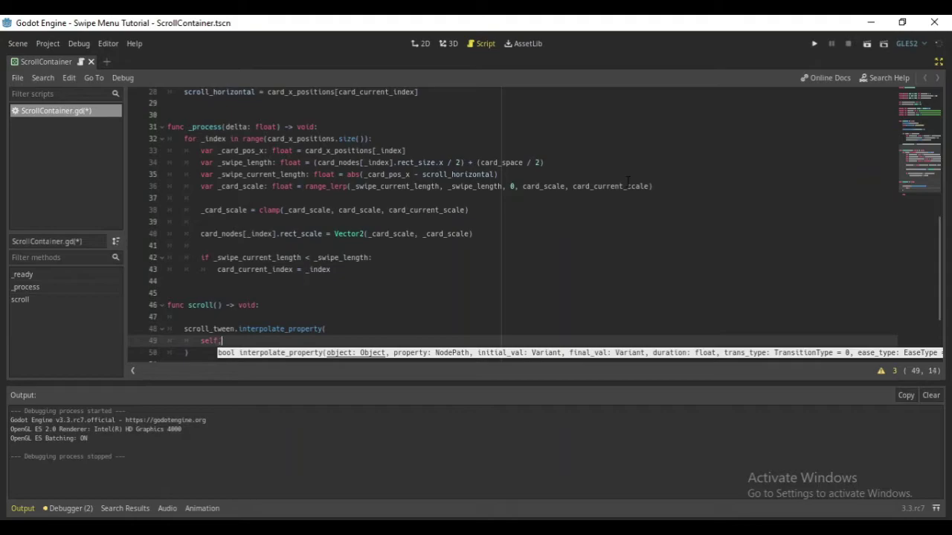
{"action": "key", "text": "Return"}
{"action": "type", "text": "\""}
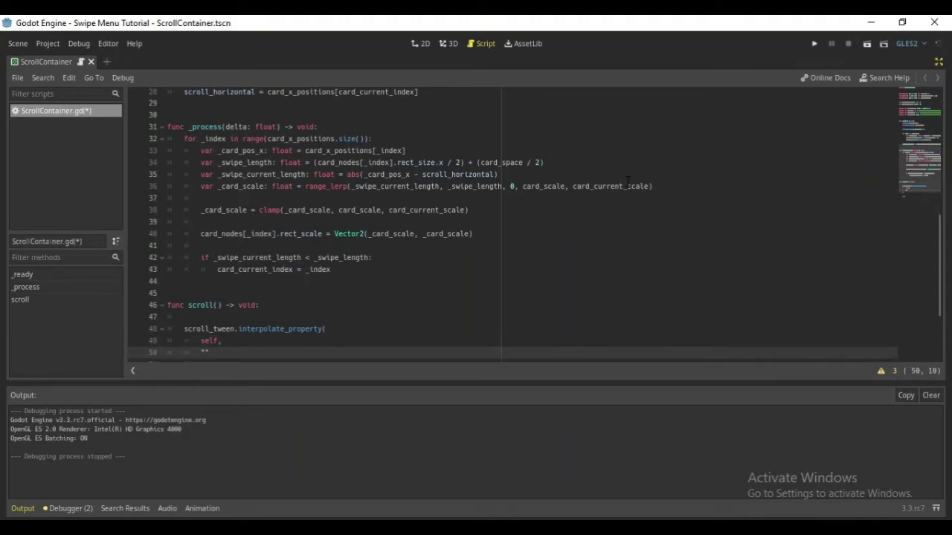
{"action": "type", "text": "scroll_"}
{"action": "type", "text": "horizontal\""}
{"action": "type", "text": ","}
{"action": "key", "text": "Return"}
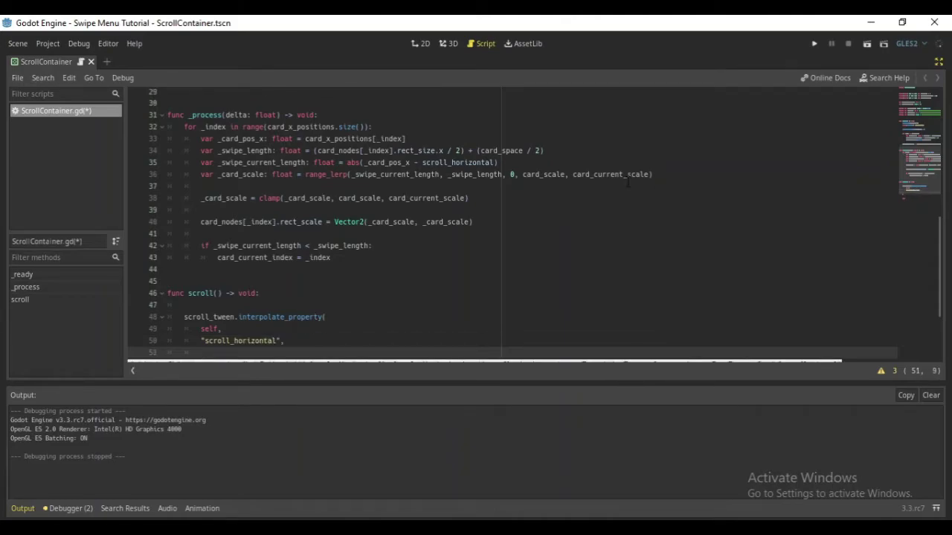
{"action": "type", "text": "scroll"}
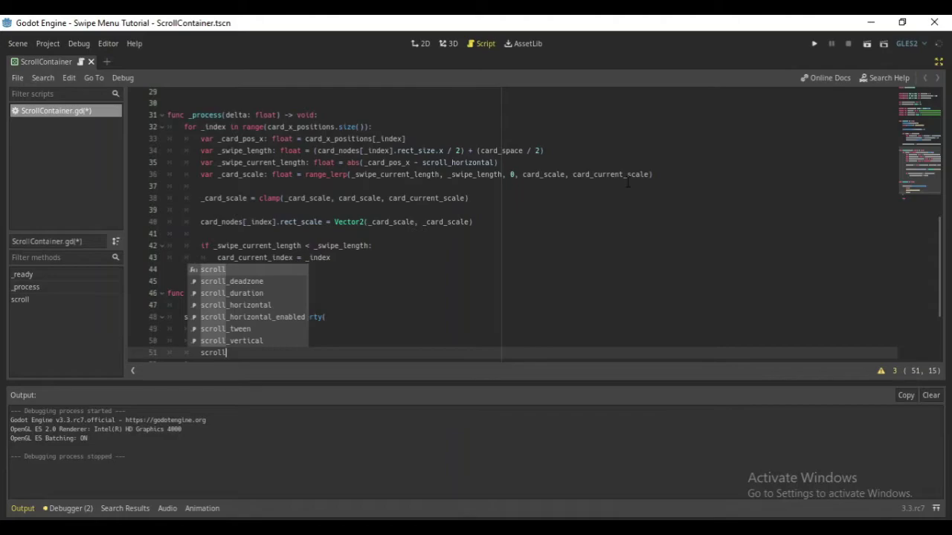
{"action": "type", "text": "_hor"}
{"action": "key", "text": "Return"}
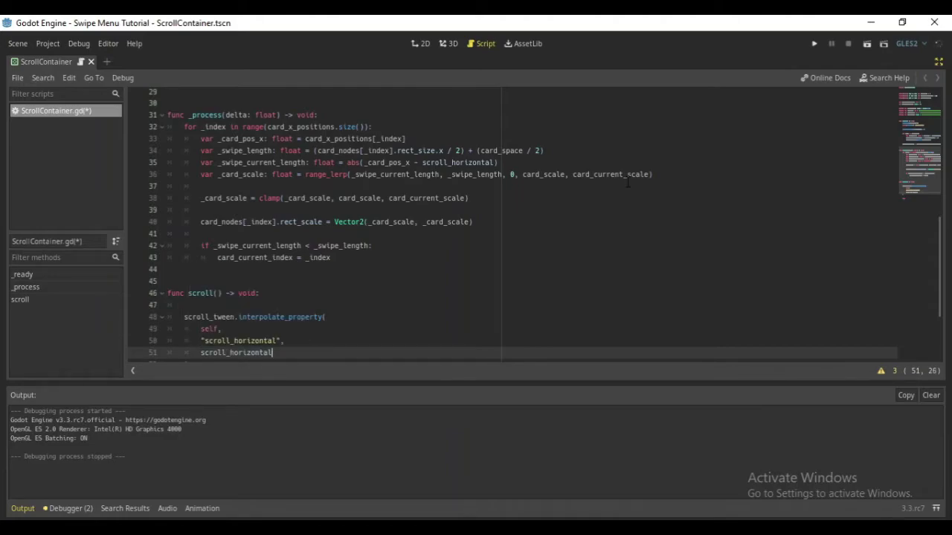
{"action": "type", "text": ","}
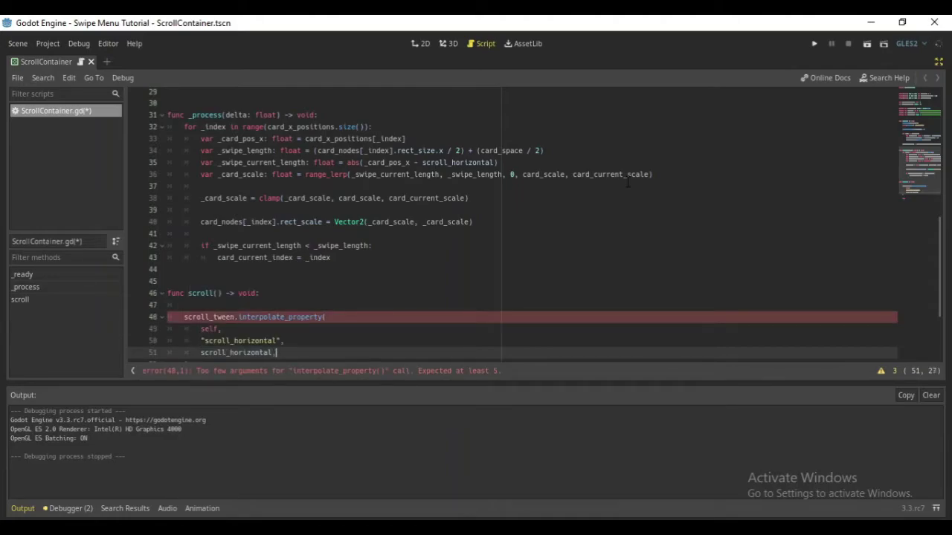
Add card_x[card_current_index], scroll_duration, Tween.TRANS_BACK and Tween.EASE_OUT as the remaining arguments.
{"action": "key", "text": "Return"}
{"action": "type", "text": "ca"}
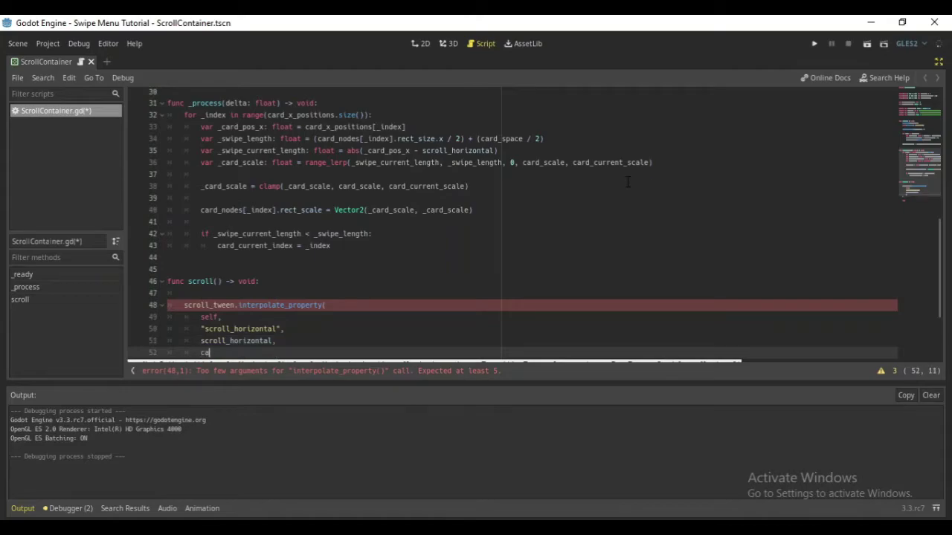
{"action": "type", "text": "rd_x_positions"}
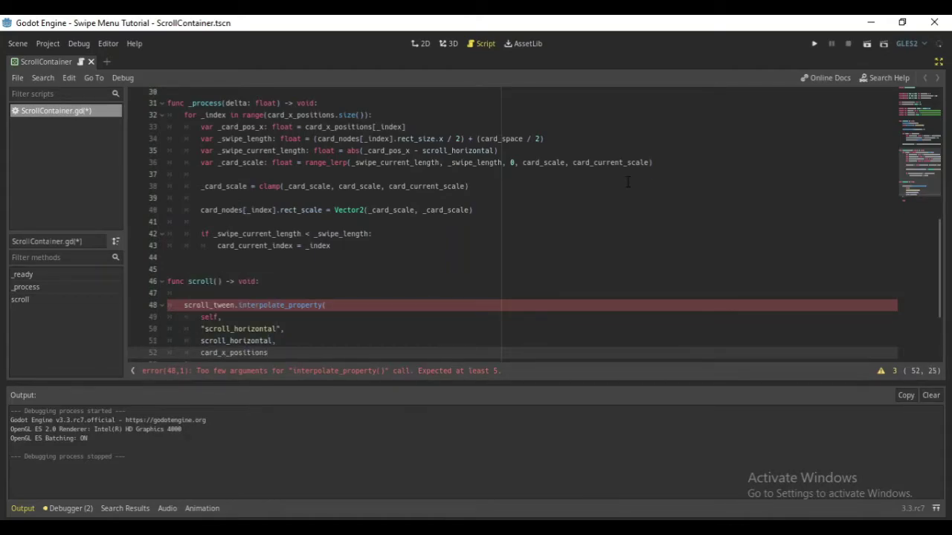
{"action": "type", "text": "[card"}
{"action": "type", "text": "_cur"}
{"action": "key", "text": "Return"}
{"action": "type", "text": ","}
{"action": "key", "text": "Return"}
{"action": "type", "text": "scroll"}
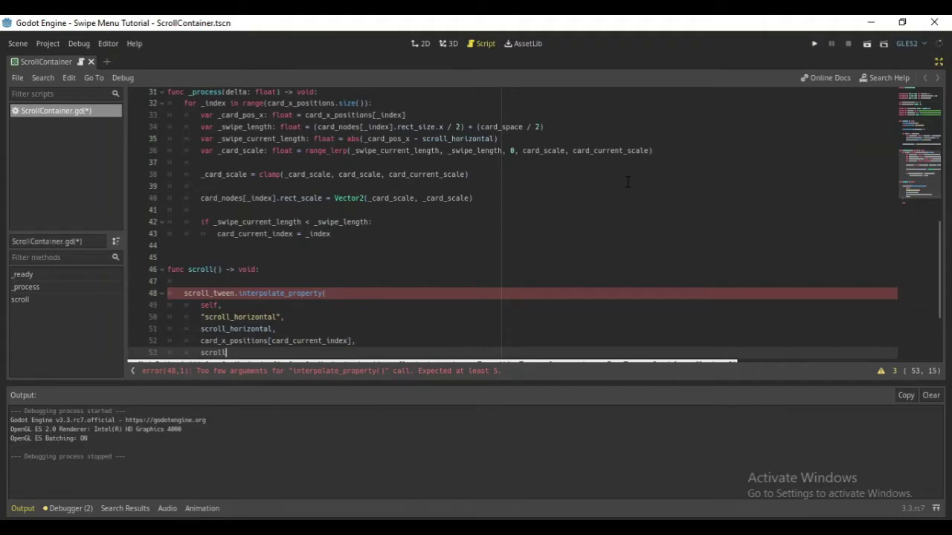
{"action": "type", "text": "_du"}
{"action": "key", "text": "Return"}
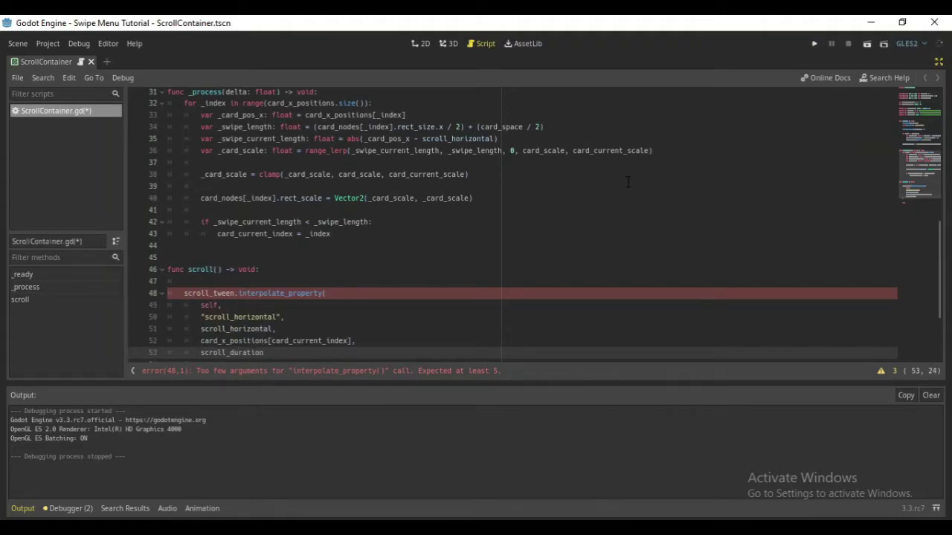
{"action": "type", "text": ","}
{"action": "key", "text": "Return"}
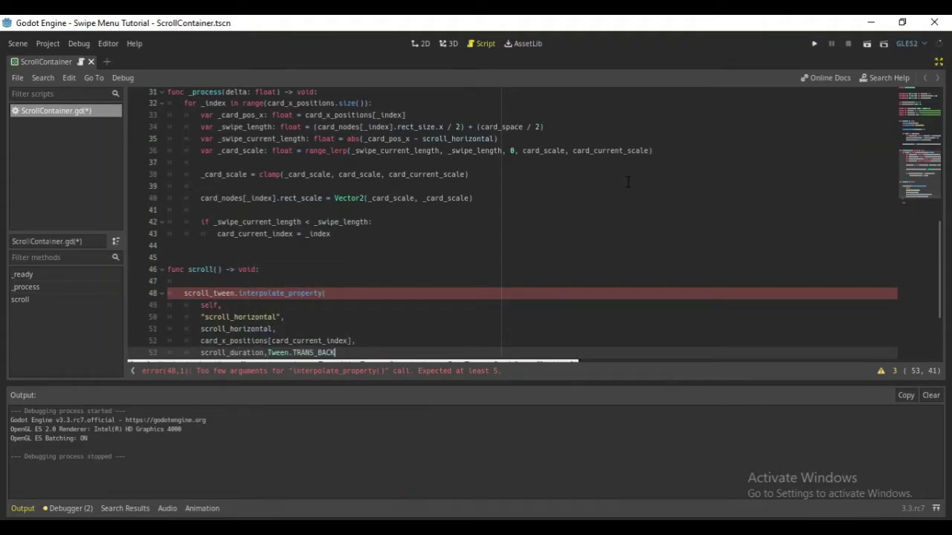
{"action": "key", "text": "Down"}
{"action": "key", "text": "Down"}
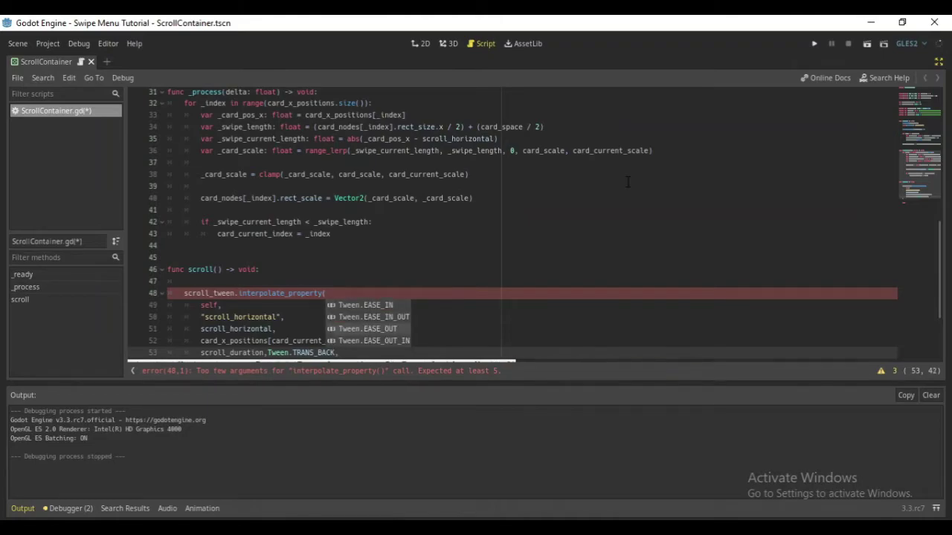
{"action": "key", "text": "Return"}
Put the transition and easing arguments on their own lines and close the call after Tween.EASE_OUT.
{"action": "key", "text": "ctrl+Left"}
{"action": "key", "text": "ctrl+Left"}
{"action": "key", "text": "ctrl+Left"}
{"action": "key", "text": "ctrl+Left"}
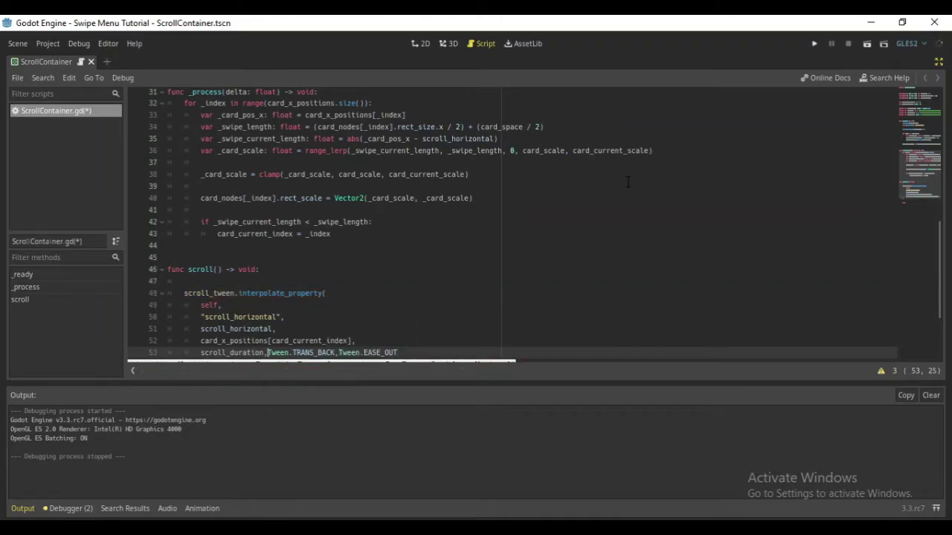
{"action": "key", "text": "Return"}
{"action": "key", "text": "ctrl+Right"}
{"action": "key", "text": "ctrl+Right"}
{"action": "key", "text": "ctrl+Right"}
{"action": "key", "text": "Return"}
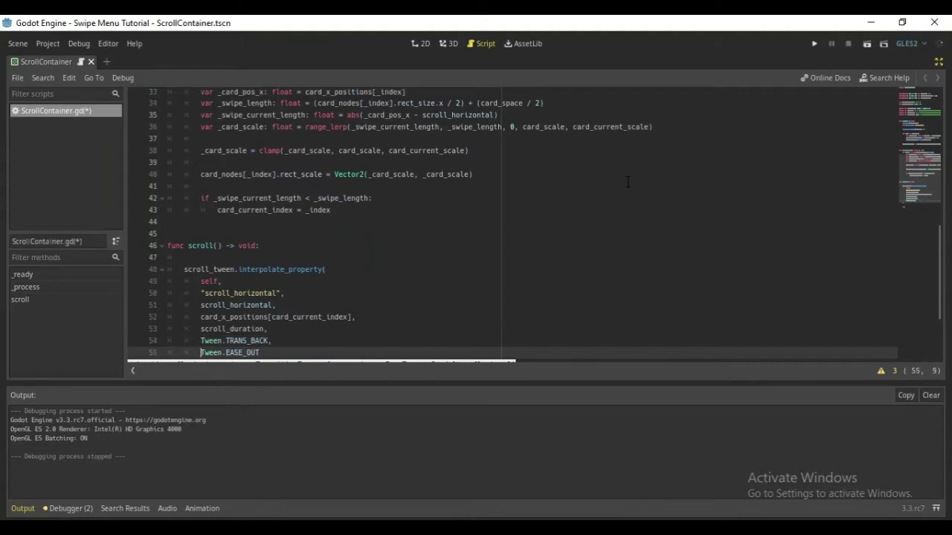
{"action": "key", "text": "Down"}
{"action": "key", "text": "BackSpace"}
{"action": "key", "text": "Up"}
{"action": "key", "text": "End"}
{"action": "type", "text": ")"}
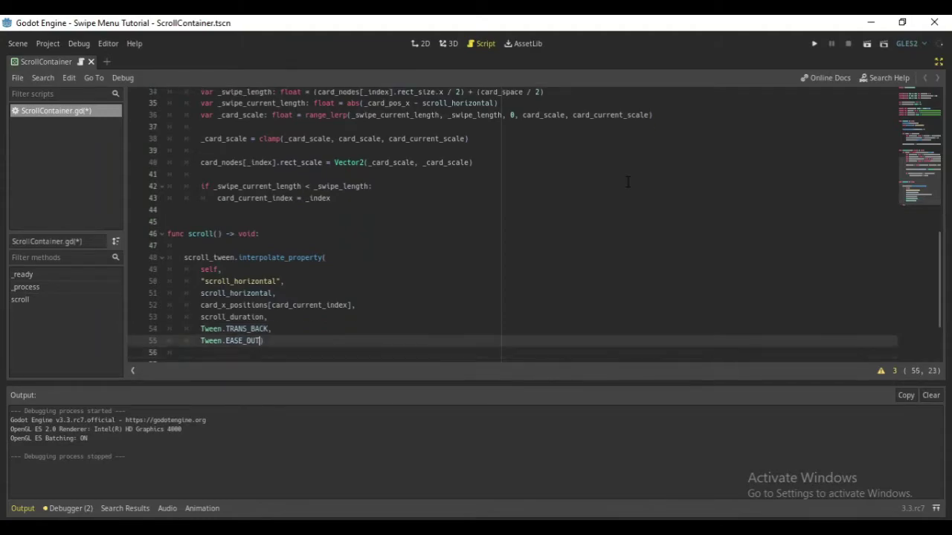
Leave an empty line below the tween call and remove the blank line under the function header.
{"action": "key", "text": "Down"}
{"action": "key", "text": "Return"}
{"action": "key", "text": "Up"}
{"action": "key", "text": "Up"}
{"action": "key", "text": "Up"}
{"action": "key", "text": "Up"}
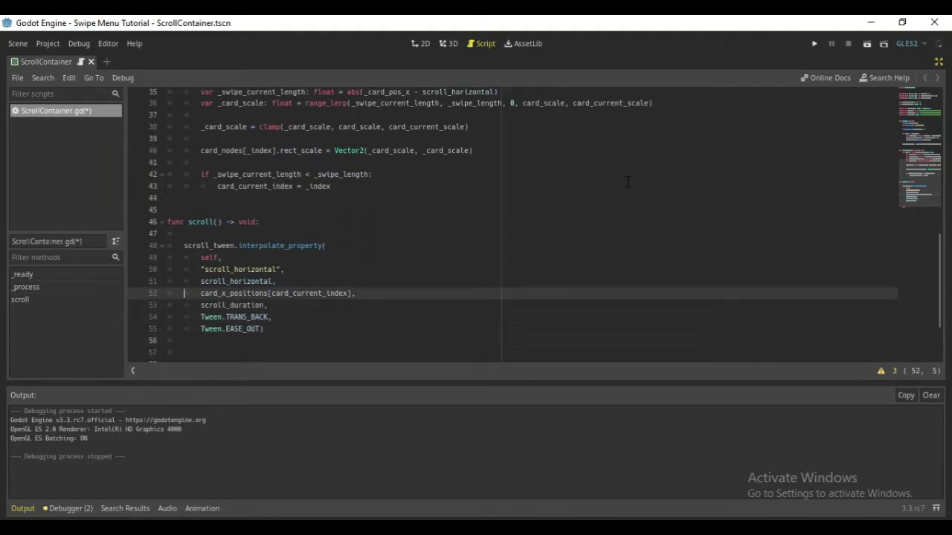
{"action": "key", "text": "Up"}
{"action": "key", "text": "Up"}
{"action": "key", "text": "Up"}
{"action": "key", "text": "Up"}
{"action": "key", "text": "Home"}
{"action": "key", "text": "BackSpace"}
{"action": "key", "text": "Down"}
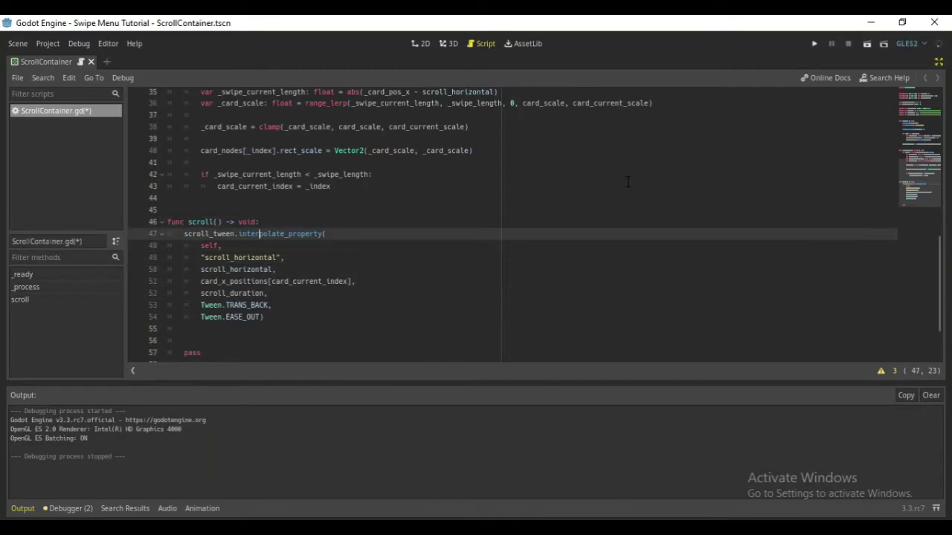
{"action": "key", "text": "Down"}
{"action": "key", "text": "Down"}
{"action": "key", "text": "Down"}
{"action": "key", "text": "Down"}
{"action": "key", "text": "Down"}
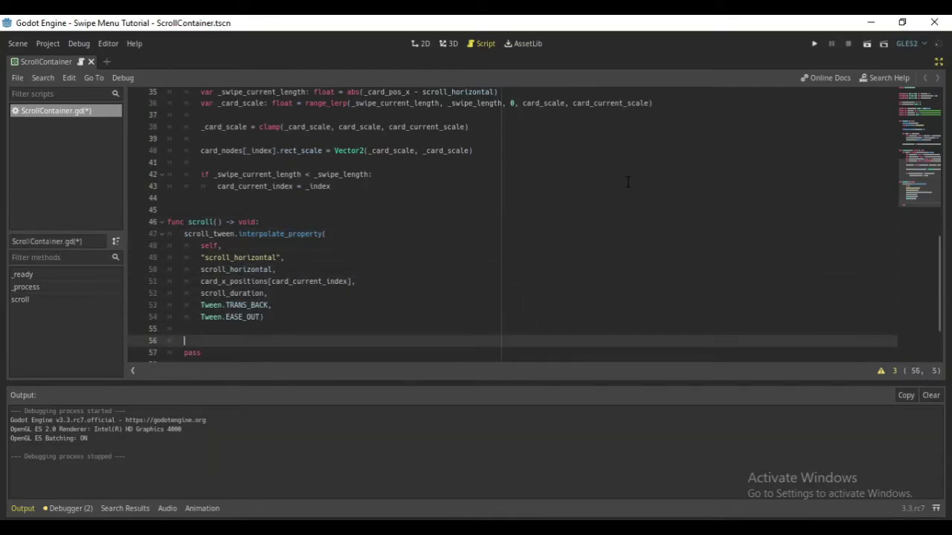
Loop _index over range(card_nodes.size()), setting _card_scale to card_current_scale if _index == card_current_index, else card_scale.
{"action": "type", "text": "for "}
{"action": "type", "text": "_index "}
{"action": "type", "text": "in range("}
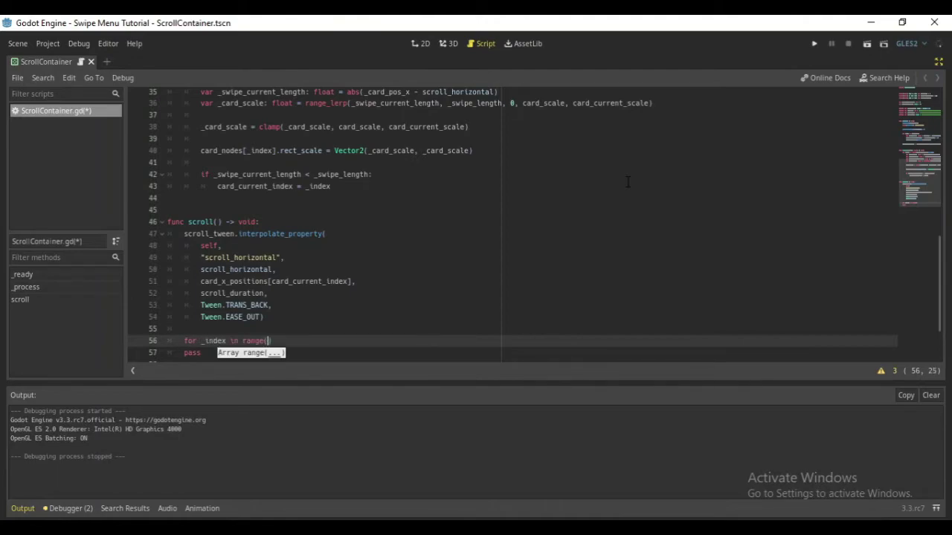
{"action": "type", "text": "card_no"}
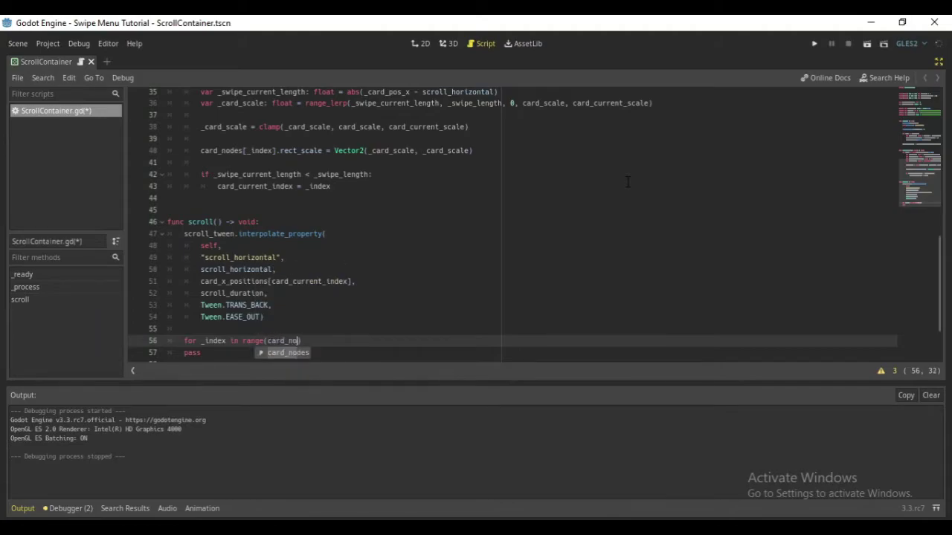
{"action": "type", "text": "des.s"}
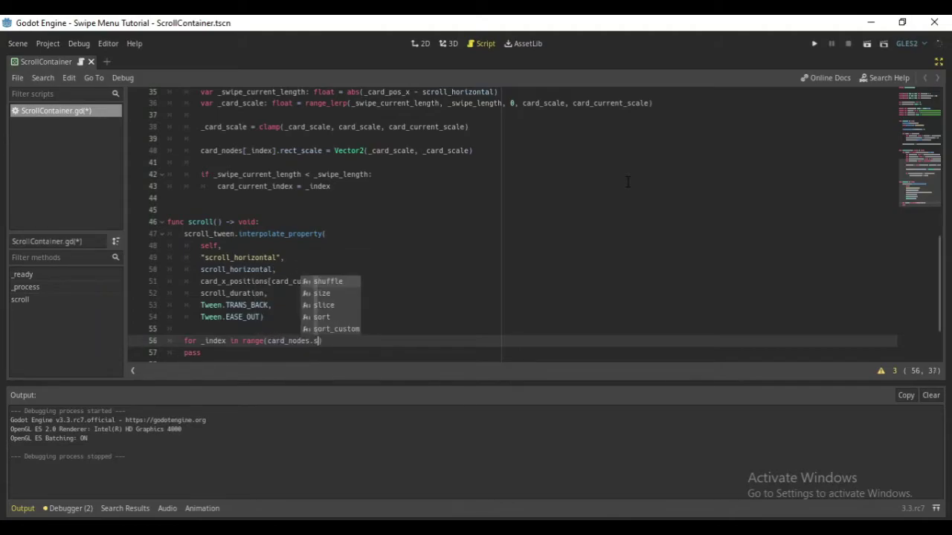
{"action": "type", "text": "i"}
{"action": "key", "text": "Return"}
{"action": "type", "text": ":"}
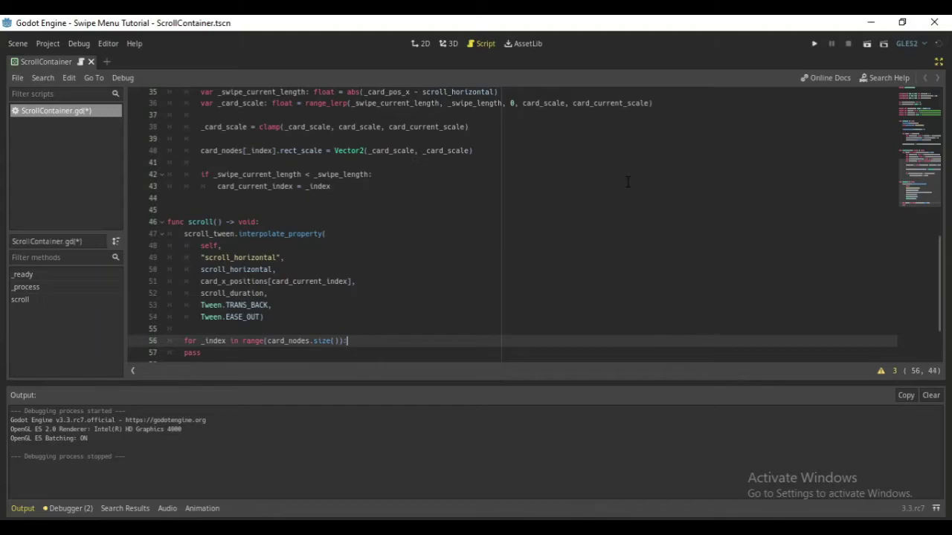
{"action": "key", "text": "Return"}
{"action": "type", "text": "car"}
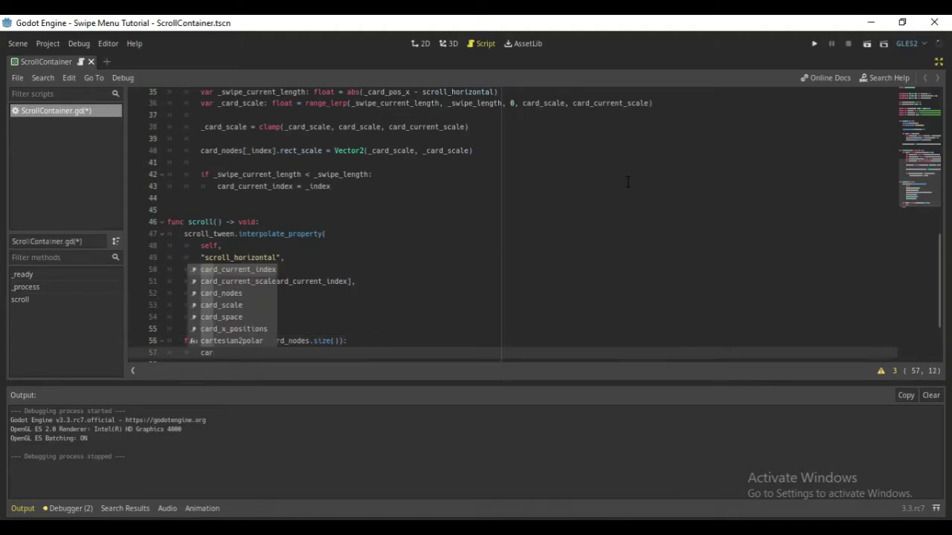
{"action": "key", "text": "BackSpace"}
{"action": "key", "text": "BackSpace"}
{"action": "key", "text": "BackSpace"}
{"action": "type", "text": "var "}
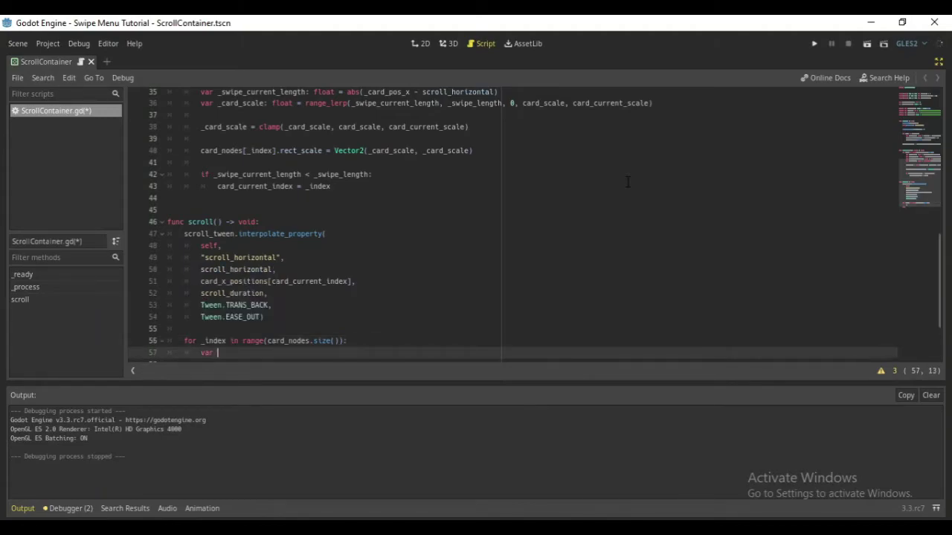
{"action": "type", "text": "_card_s"}
{"action": "type", "text": "cale:"}
{"action": "type", "text": " float = card"}
{"action": "type", "text": "_curr"}
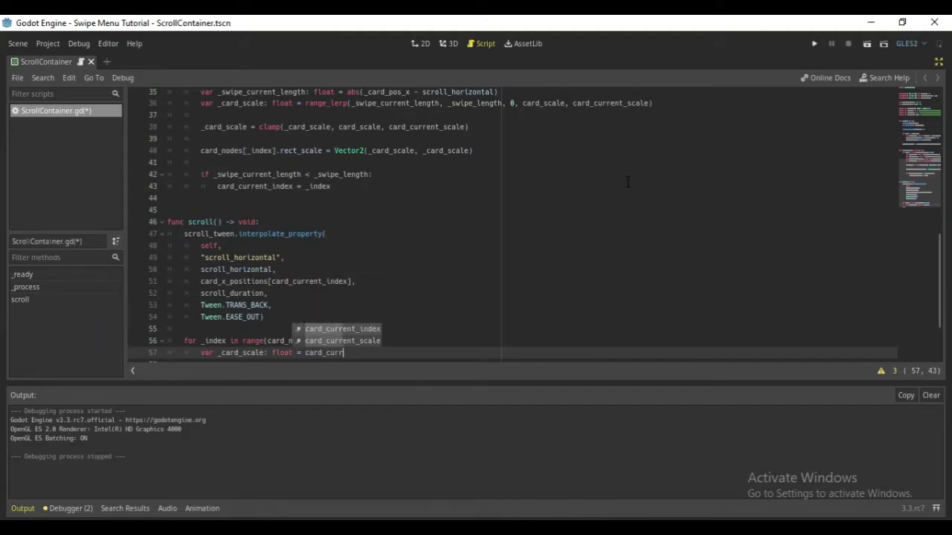
{"action": "key", "text": "Down"}
{"action": "key", "text": "Return"}
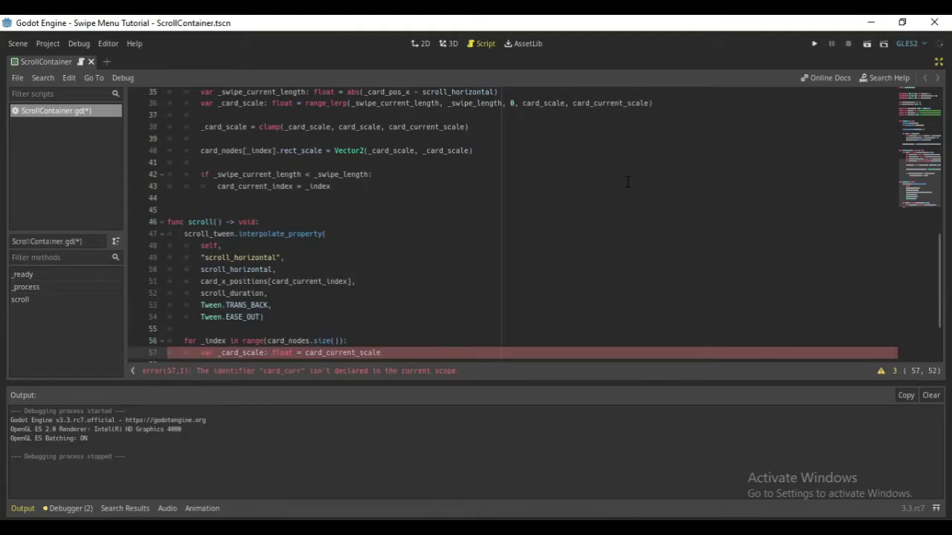
{"action": "type", "text": " if _"}
{"action": "type", "text": "index "}
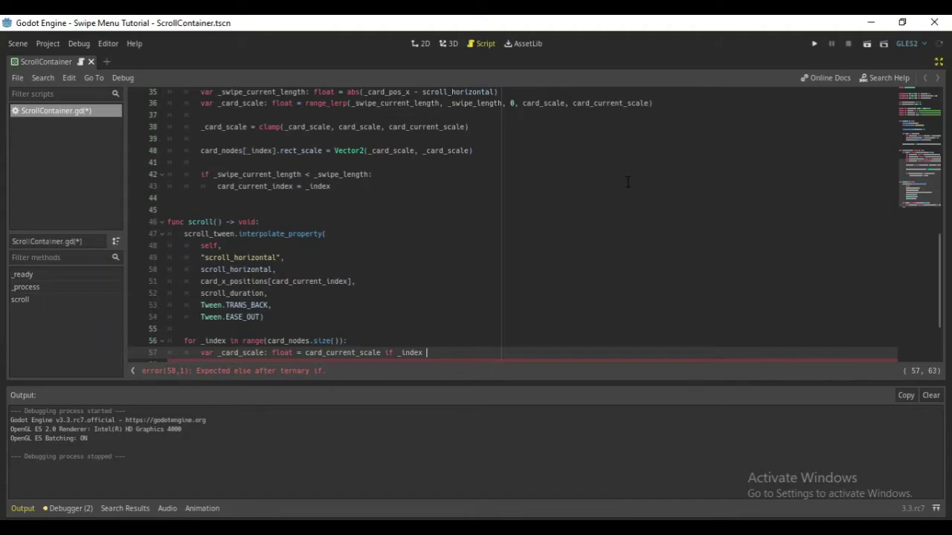
{"action": "type", "text": "== card_c"}
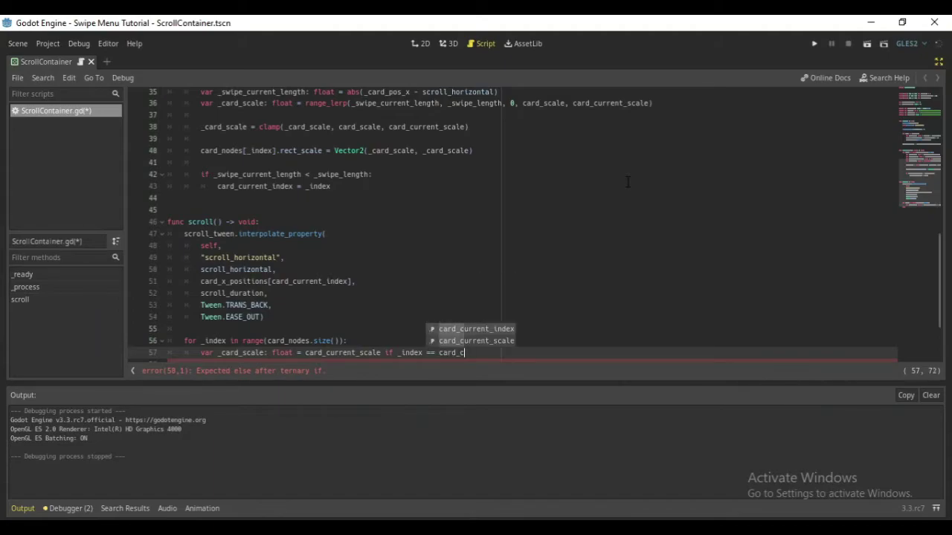
{"action": "type", "text": "ur"}
{"action": "key", "text": "Return"}
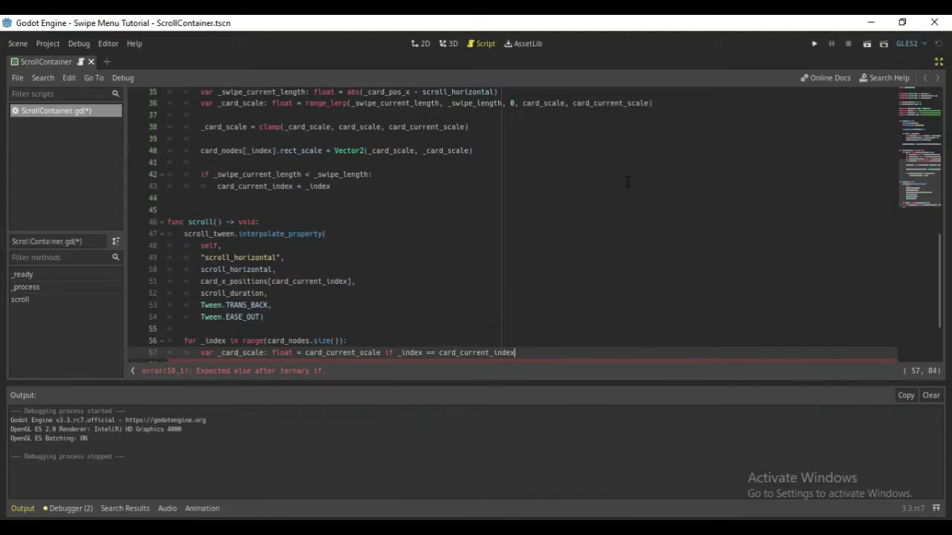
{"action": "type", "text": " else card"}
{"action": "type", "text": "_sc"}
{"action": "key", "text": "Return"}
{"action": "key", "text": "Return"}
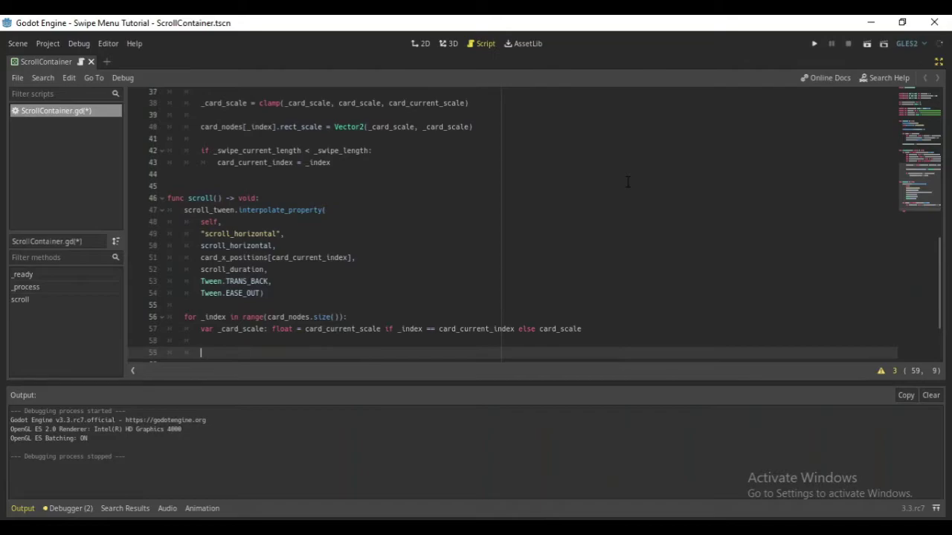
{"action": "key", "text": "Return"}
Inside the loop, start a scroll_tween.interpolate_property call targeting card_nodes[_index].
{"action": "type", "text": "scroll"}
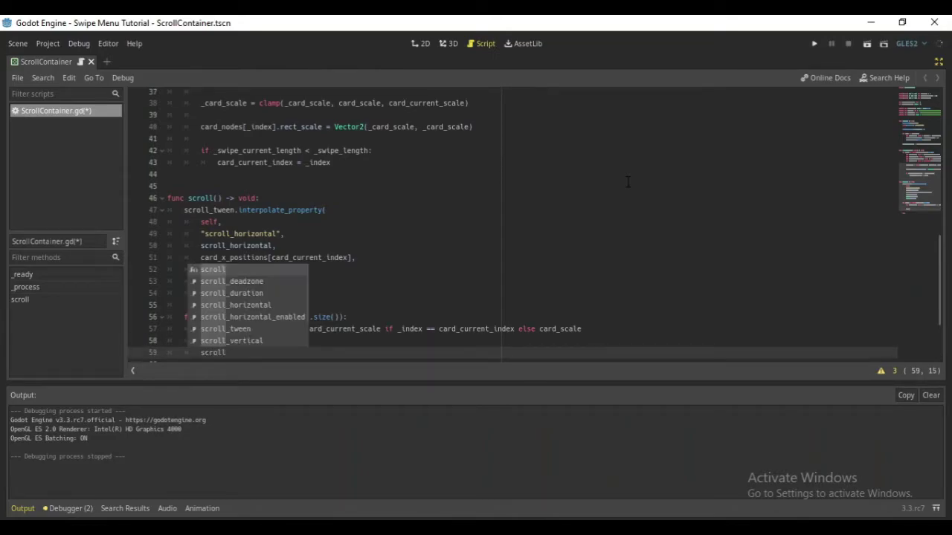
{"action": "key", "text": "Escape"}
{"action": "key", "text": "Up"}
{"action": "key", "text": "Down"}
{"action": "key", "text": "alt+Up"}
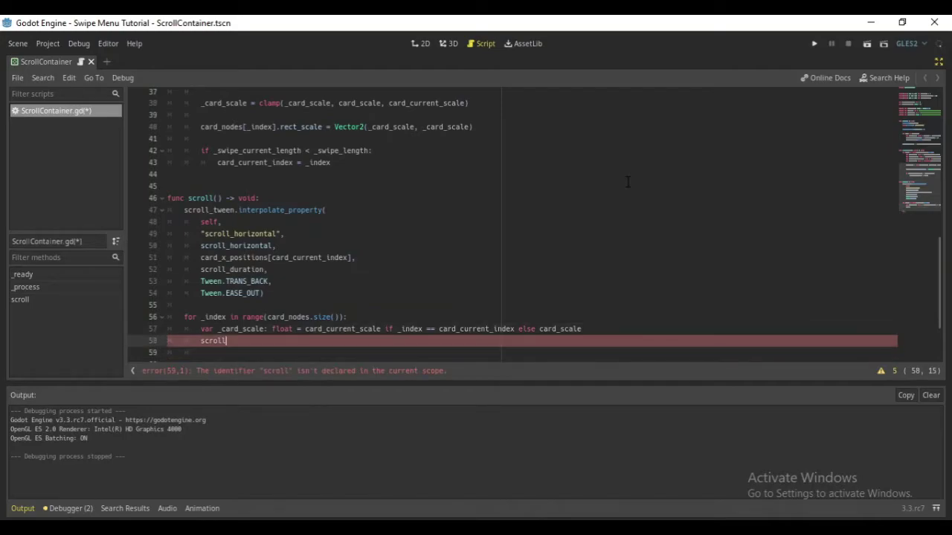
{"action": "key", "text": "End"}
{"action": "key", "text": "Down"}
{"action": "key", "text": "Down"}
{"action": "key", "text": "Down"}
{"action": "key", "text": "Down"}
{"action": "key", "text": "Down"}
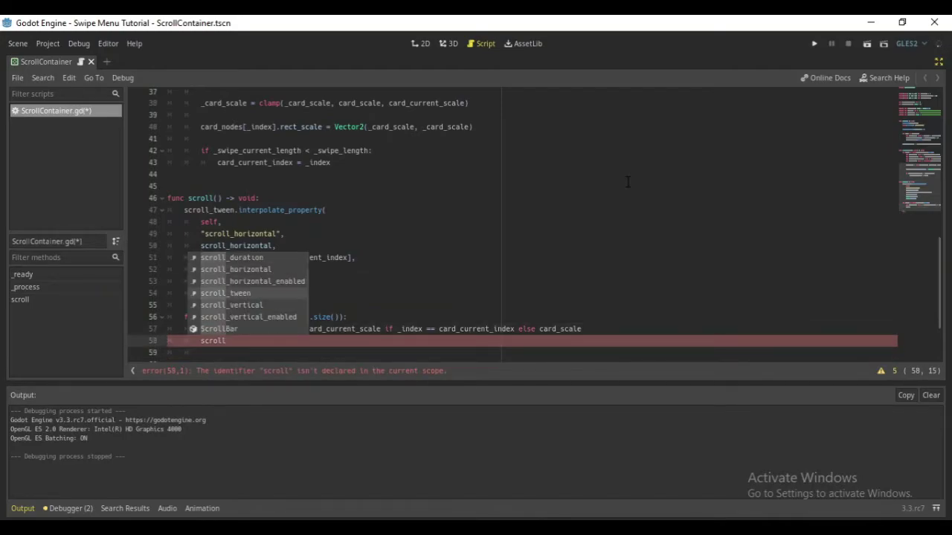
{"action": "key", "text": "Return"}
{"action": "type", "text": ".inter"}
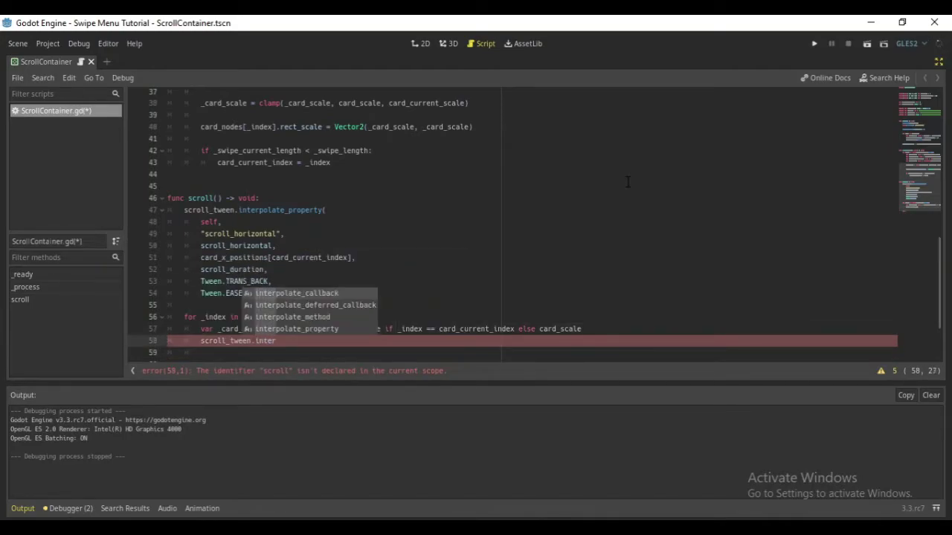
{"action": "key", "text": "Down"}
{"action": "key", "text": "Down"}
{"action": "key", "text": "Down"}
{"action": "key", "text": "Return"}
{"action": "key", "text": "Return"}
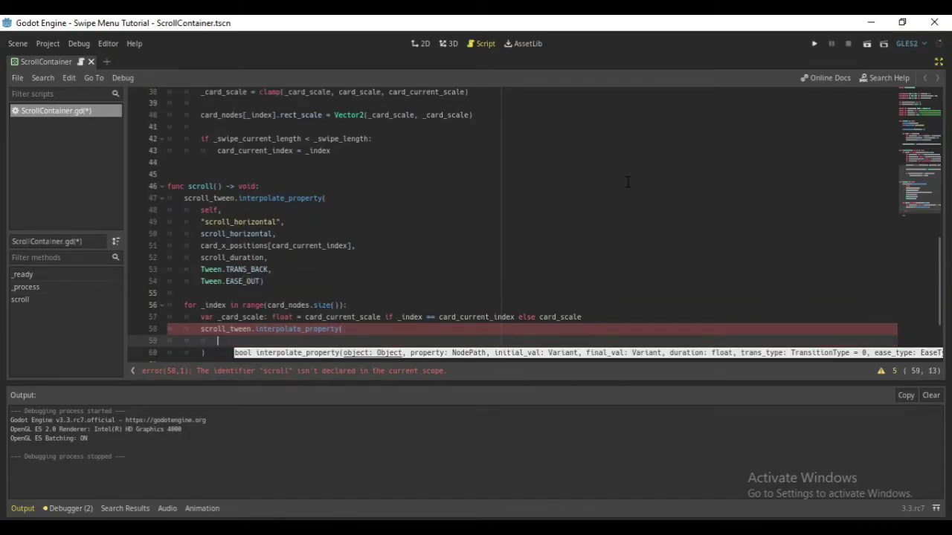
{"action": "type", "text": "card_no"}
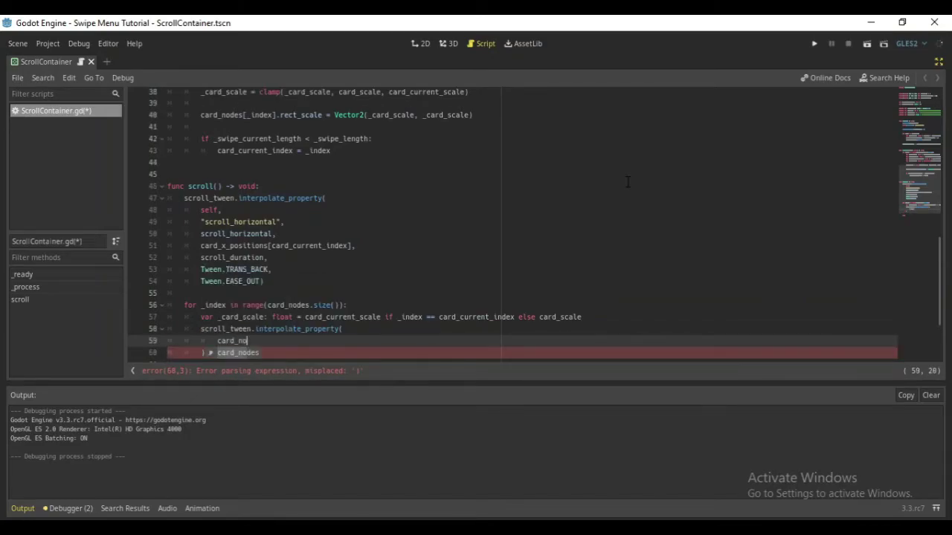
{"action": "key", "text": "Return"}
{"action": "type", "text": "["}
{"action": "type", "text": "_ind"}
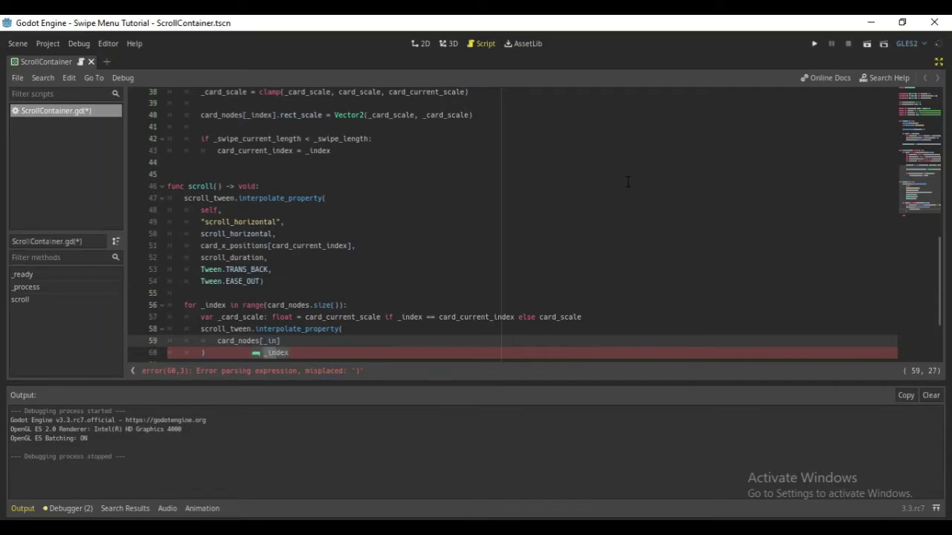
{"action": "type", "text": "ex]"}
Tween "rect_scale" from card_nodes[_index].rect_scale to Vector2(_card_scale, _card_scale).
{"action": "key", "text": "Return"}
{"action": "type", "text": "\""}
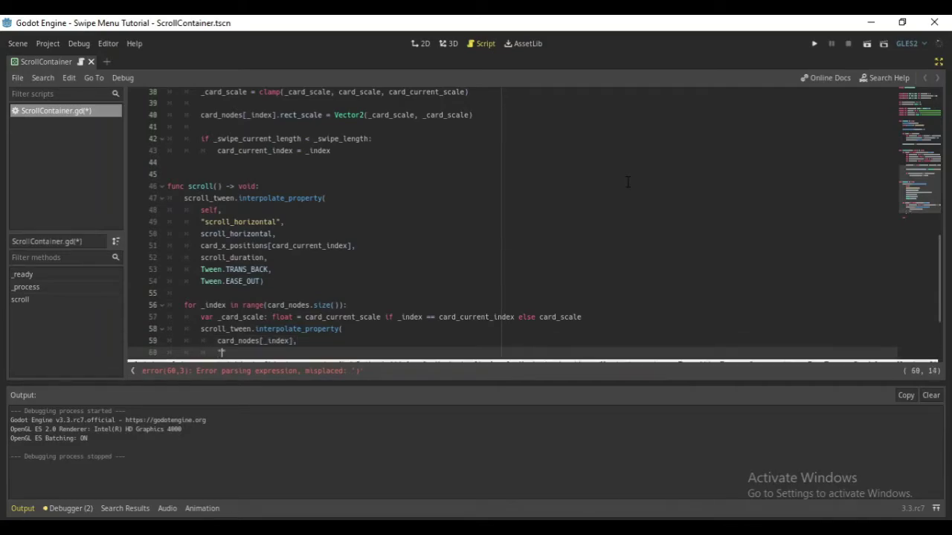
{"action": "type", "text": "rect_sca"}
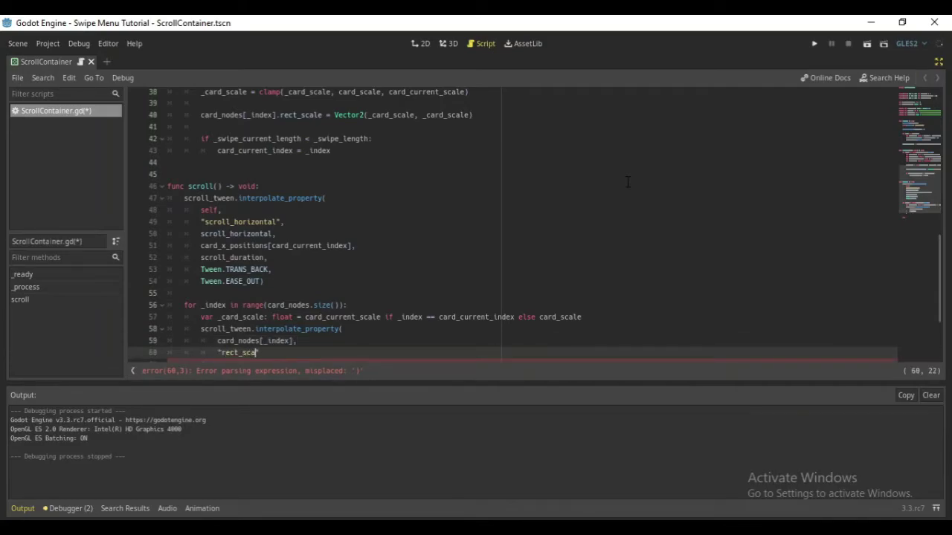
{"action": "type", "text": "le\","}
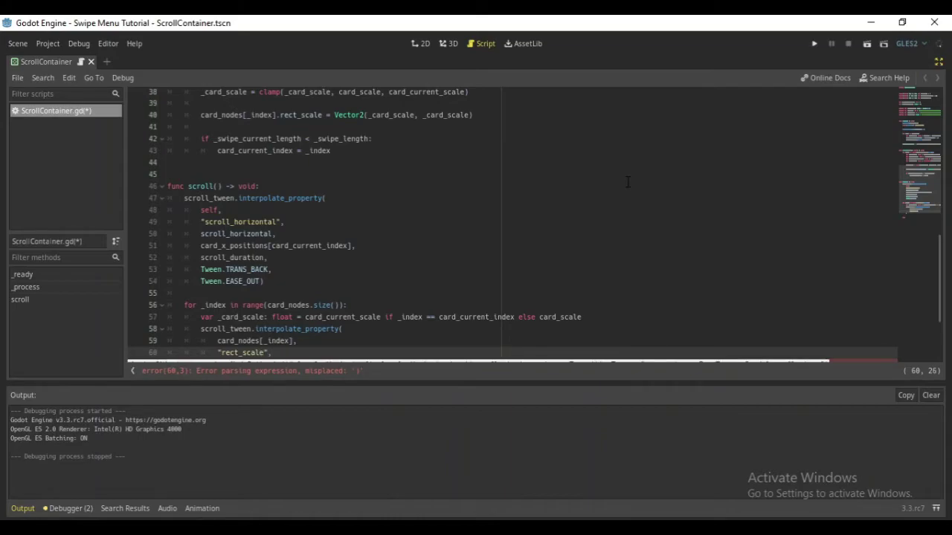
{"action": "key", "text": "Return"}
{"action": "type", "text": "card"}
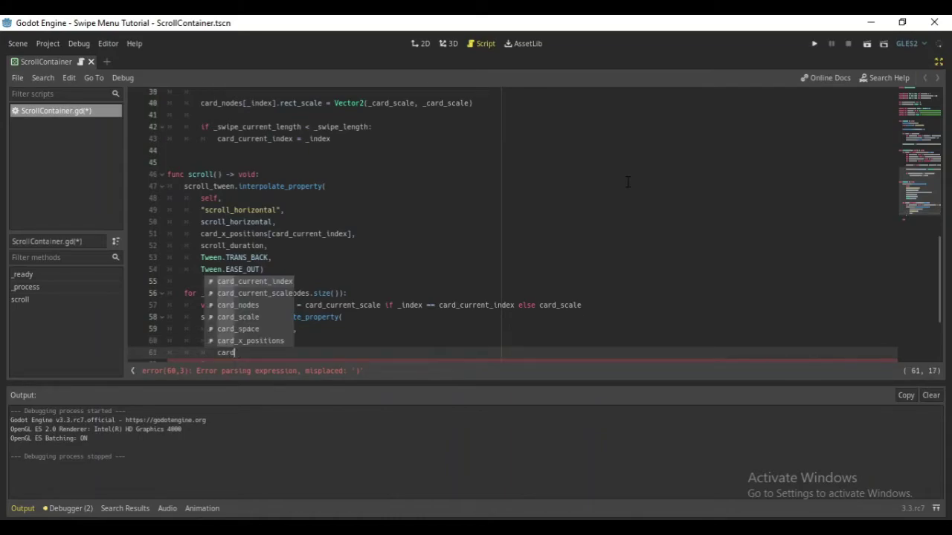
{"action": "type", "text": "_nodes"}
{"action": "type", "text": "[_"}
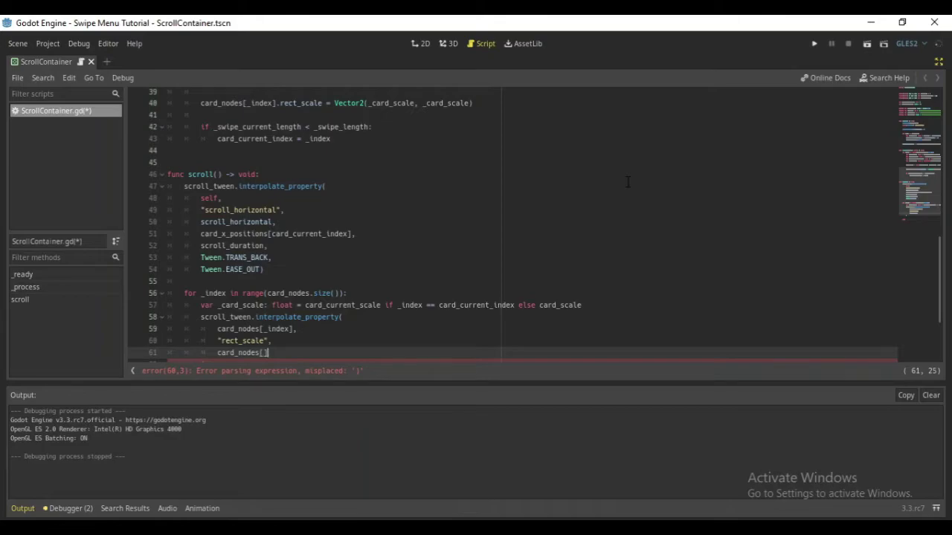
{"action": "type", "text": "in"}
{"action": "type", "text": "dex].re"}
{"action": "type", "text": "ct_scale"}
{"action": "type", "text": ","}
{"action": "key", "text": "Return"}
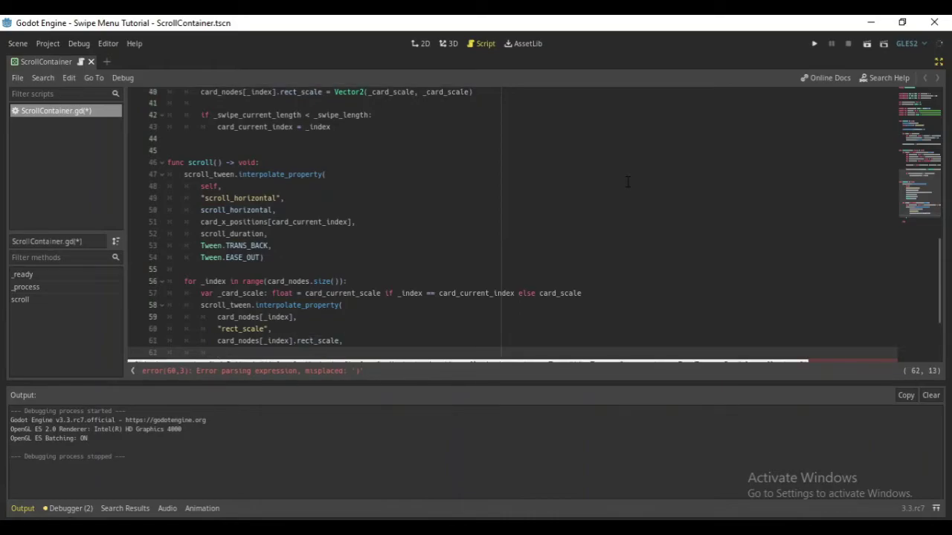
{"action": "type", "text": "Vec"}
{"action": "key", "text": "Return"}
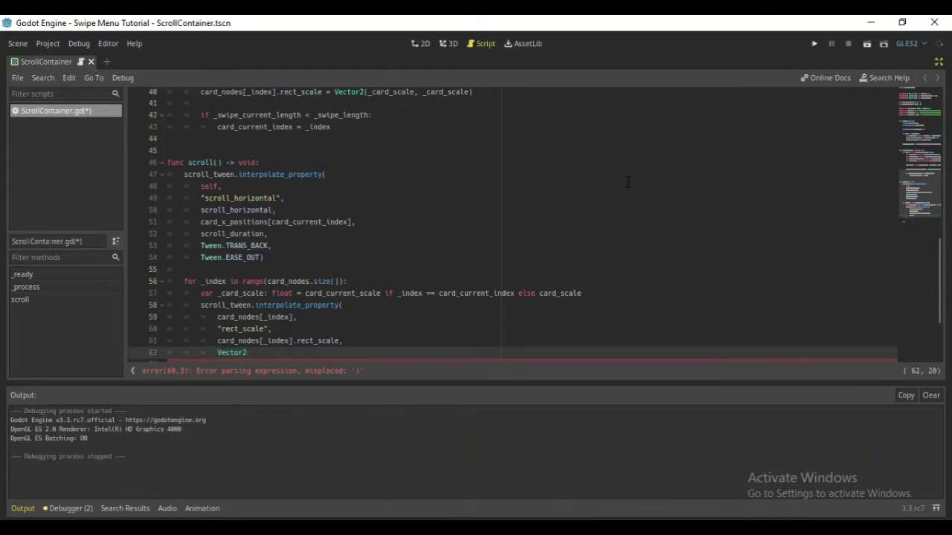
{"action": "type", "text": "("}
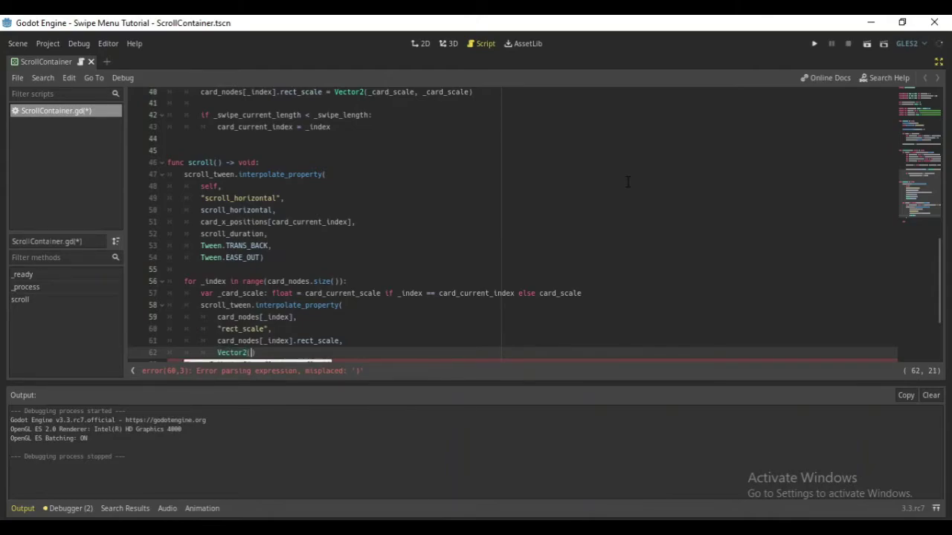
{"action": "type", "text": "_"}
{"action": "type", "text": "card"}
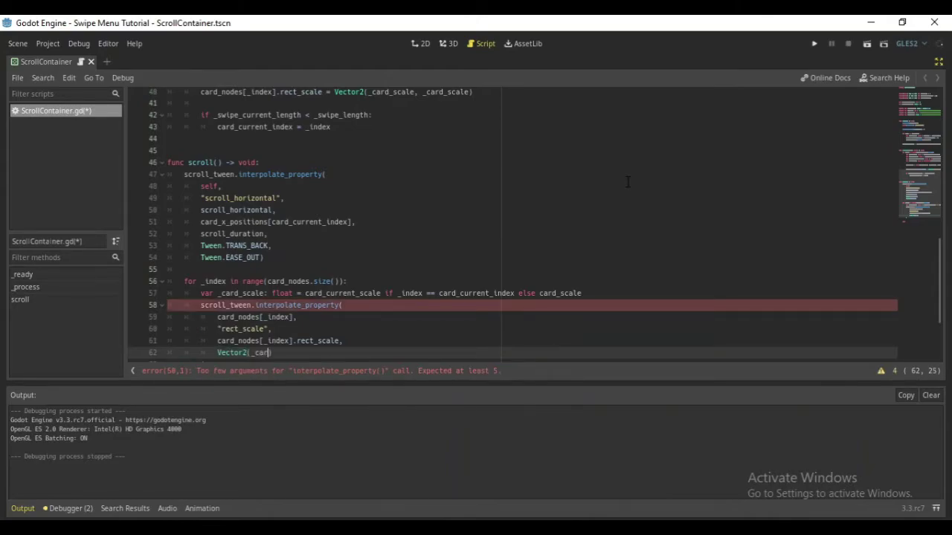
{"action": "key", "text": "Return"}
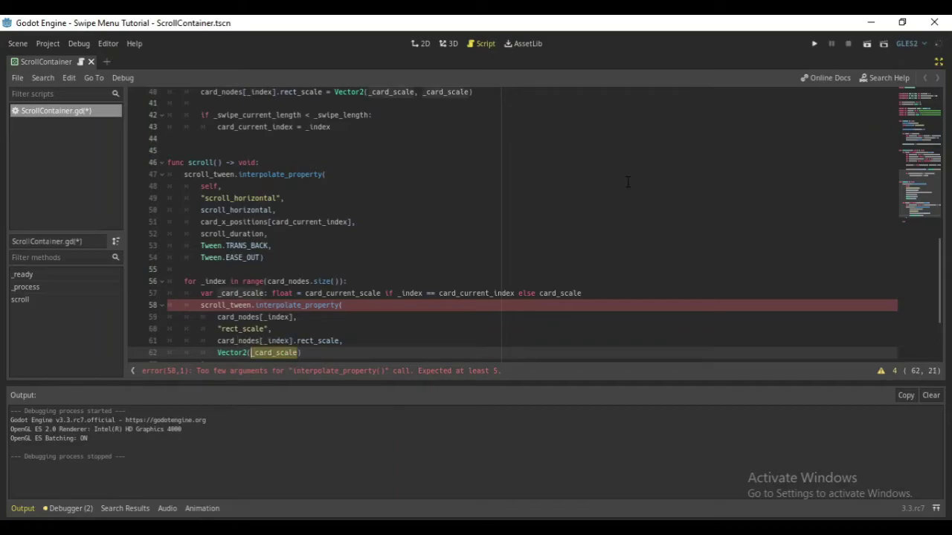
{"action": "type", "text": ",_card_scale"}
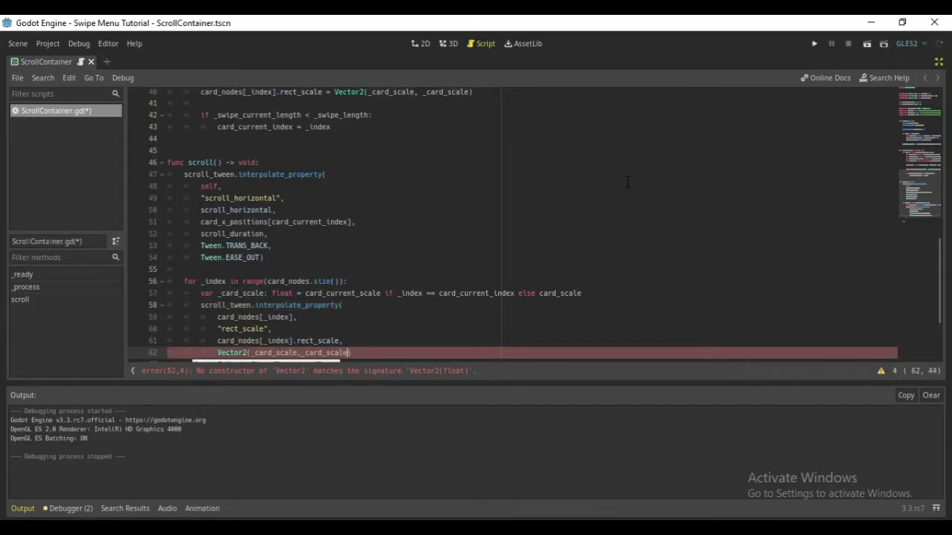
{"action": "type", "text": "),"}
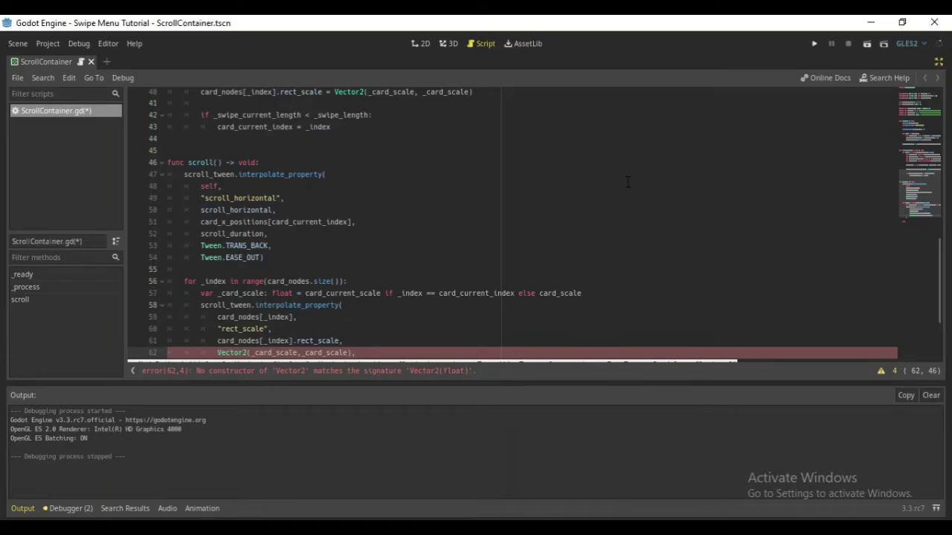
Finish the call with scroll_duration, Tween.TRANS_BACK and Tween.EASE_OUT.
{"action": "key", "text": "Return"}
{"action": "type", "text": "sc"}
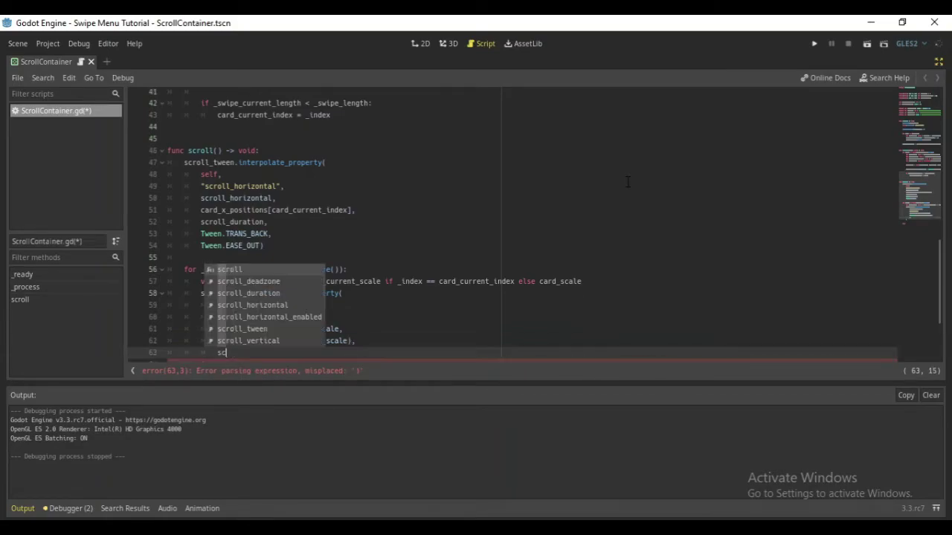
{"action": "type", "text": "rol"}
{"action": "key", "text": "Down"}
{"action": "key", "text": "Down"}
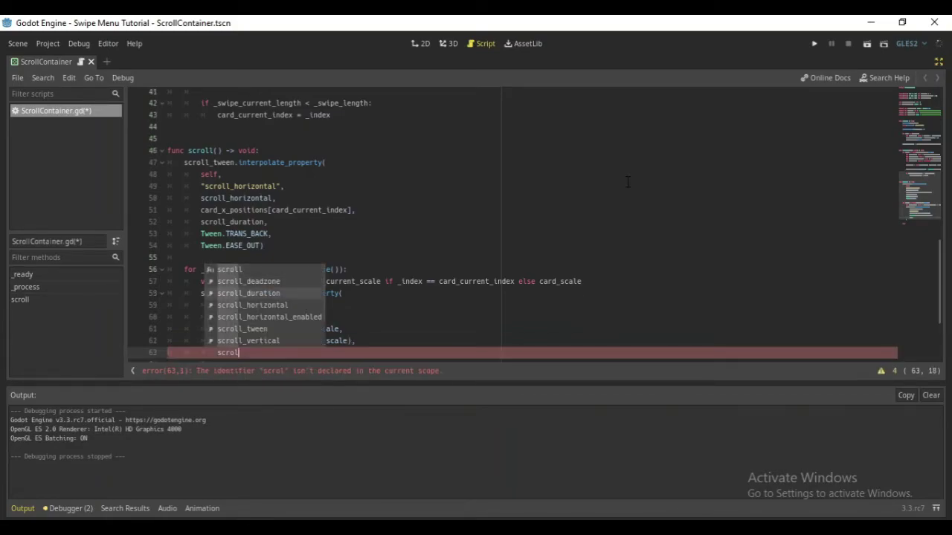
{"action": "key", "text": "Return"}
{"action": "type", "text": "."}
{"action": "key", "text": "Return"}
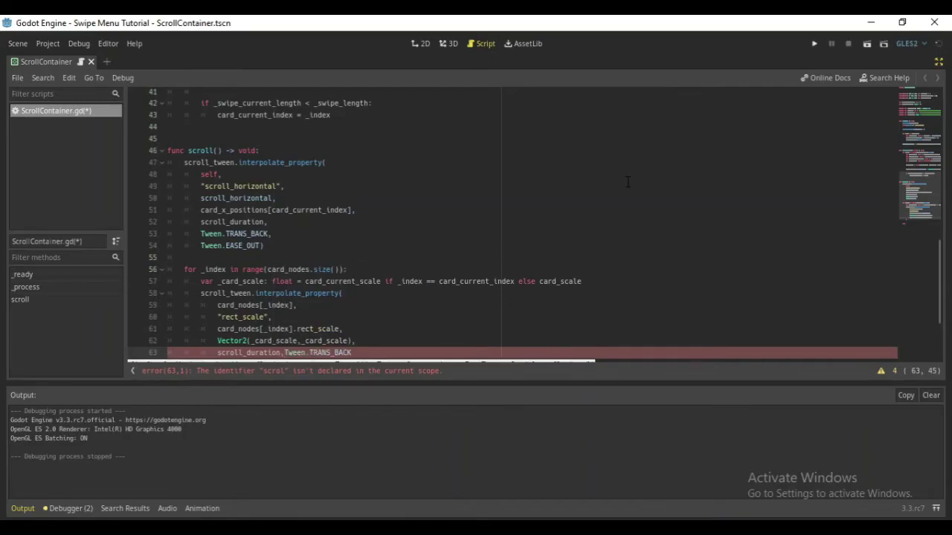
{"action": "key", "text": "Down"}
{"action": "key", "text": "Down"}
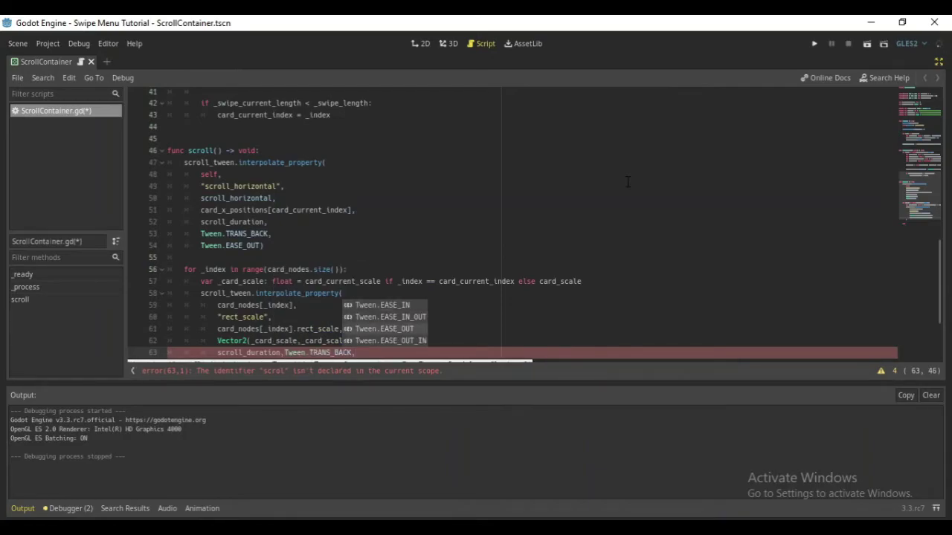
{"action": "key", "text": "Return"}
Place the transition and easing arguments on separate lines, close the call, and add a pass placeholder below.
{"action": "key", "text": "ctrl+Left"}
{"action": "key", "text": "ctrl+Left"}
{"action": "key", "text": "ctrl+Left"}
{"action": "key", "text": "Return"}
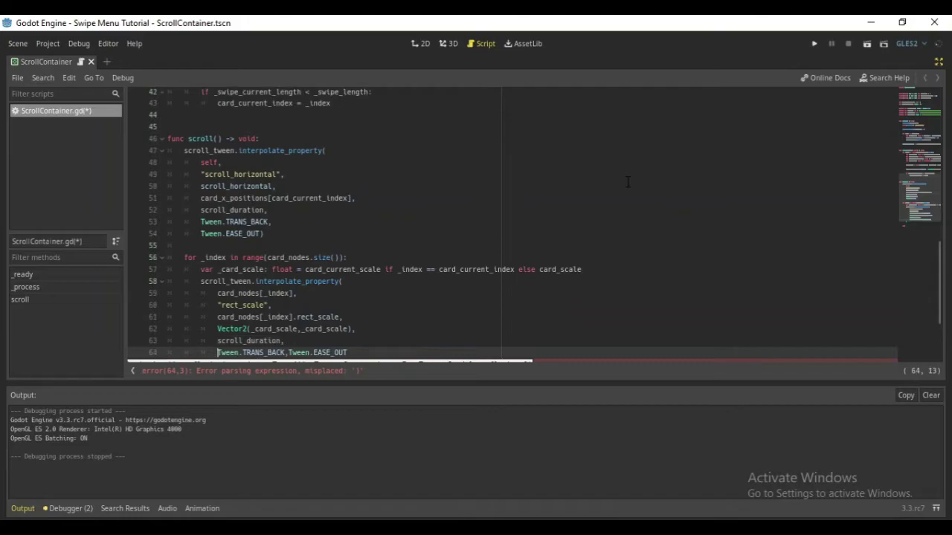
{"action": "key", "text": "ctrl+Right"}
{"action": "key", "text": "ctrl+Right"}
{"action": "key", "text": "ctrl+Right"}
{"action": "key", "text": "Return"}
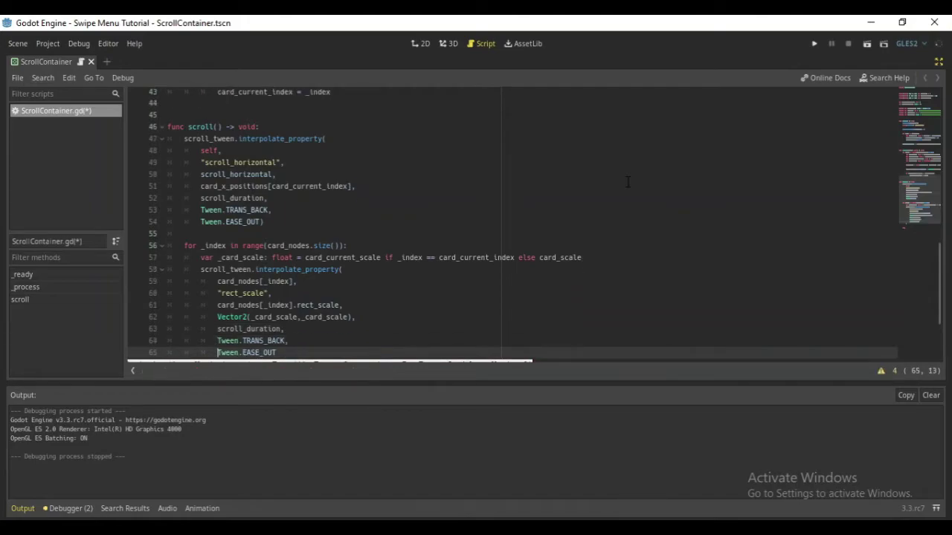
{"action": "key", "text": "Down"}
{"action": "key", "text": "Down"}
{"action": "key", "text": "Up"}
{"action": "key", "text": "shift+Home"}
{"action": "key", "text": "ctrl+x"}
{"action": "type", "text": "pass"}
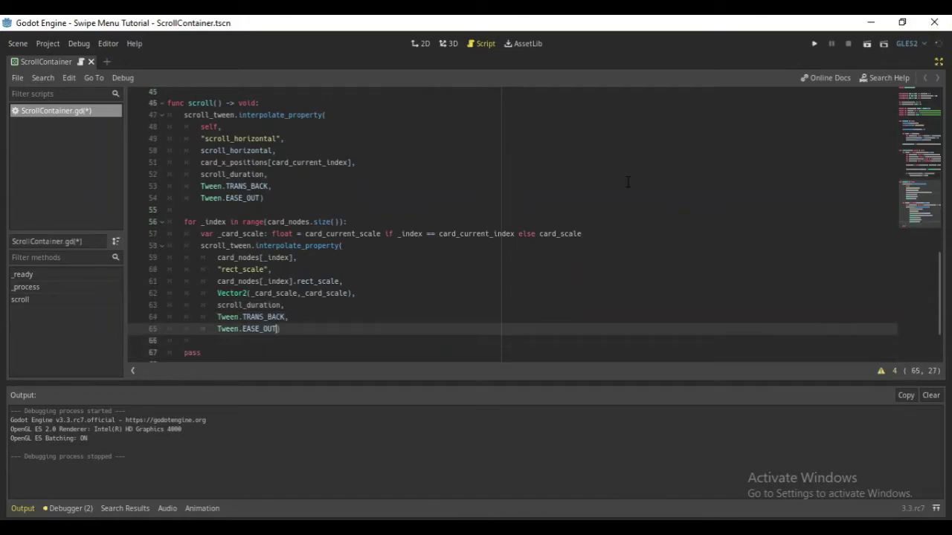
{"action": "key", "text": "Up"}
{"action": "key", "text": "Up"}
{"action": "key", "text": "End"}
{"action": "key", "text": "ctrl+v"}
{"action": "key", "text": "Down"}
{"action": "key", "text": "Down"}
{"action": "key", "text": "End"}
{"action": "key", "text": "shift+Home"}
Replace the pass placeholder with scroll_tween.start() after the loop.
{"action": "key", "text": "BackSpace"}
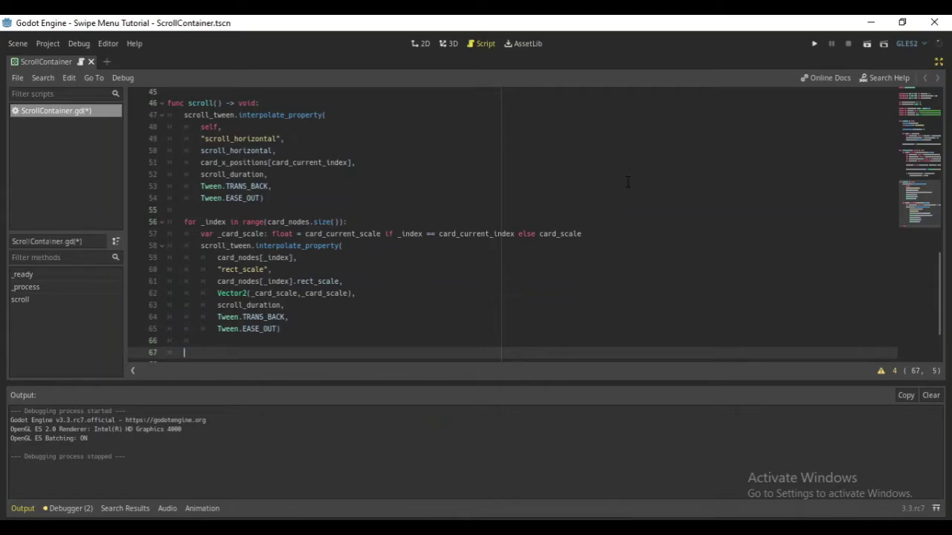
{"action": "type", "text": "scrol"}
{"action": "key", "text": "Down"}
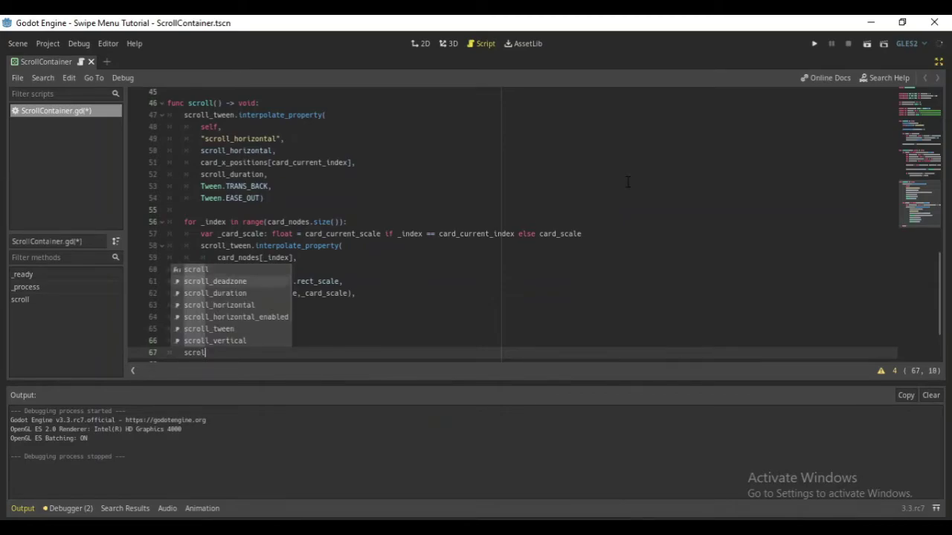
{"action": "key", "text": "Down"}
{"action": "key", "text": "Down"}
{"action": "key", "text": "Down"}
{"action": "key", "text": "Up"}
{"action": "key", "text": "Up"}
{"action": "key", "text": "Return"}
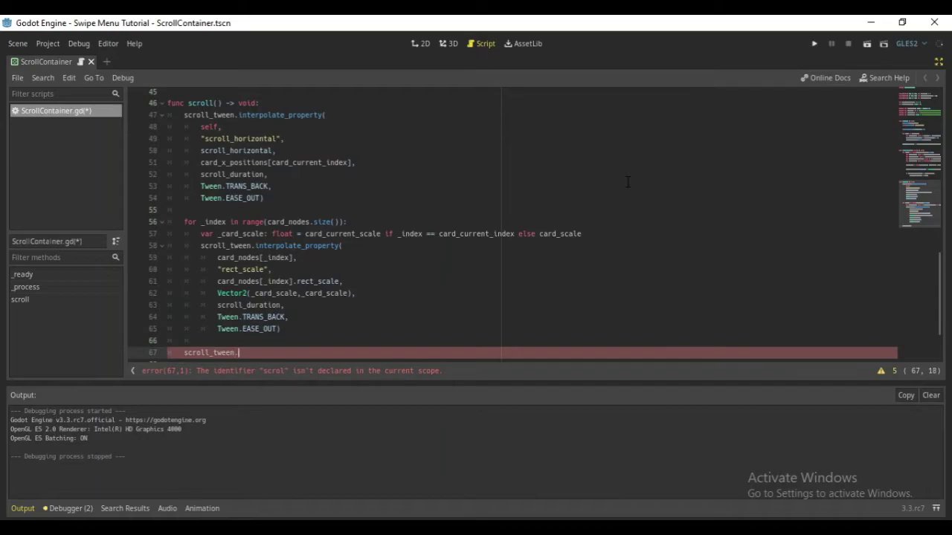
{"action": "type", "text": "sta"}
{"action": "key", "text": "Return"}
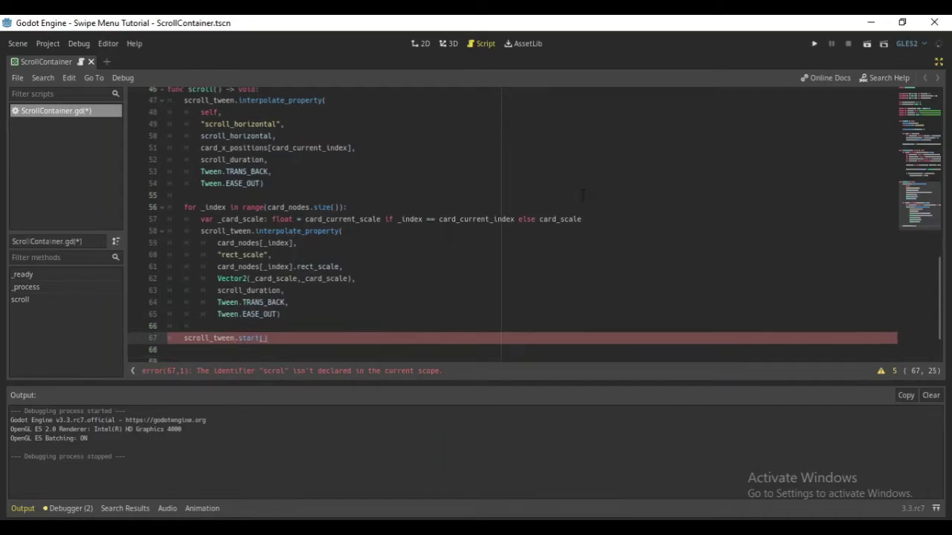
Add a scroll() call in _ready() after line 28 and save the script.
{"action": "scroll", "coordinate": [583, 195], "scroll_direction": "down", "scroll_amount": 2}
{"action": "left_click", "coordinate": [339, 275]}
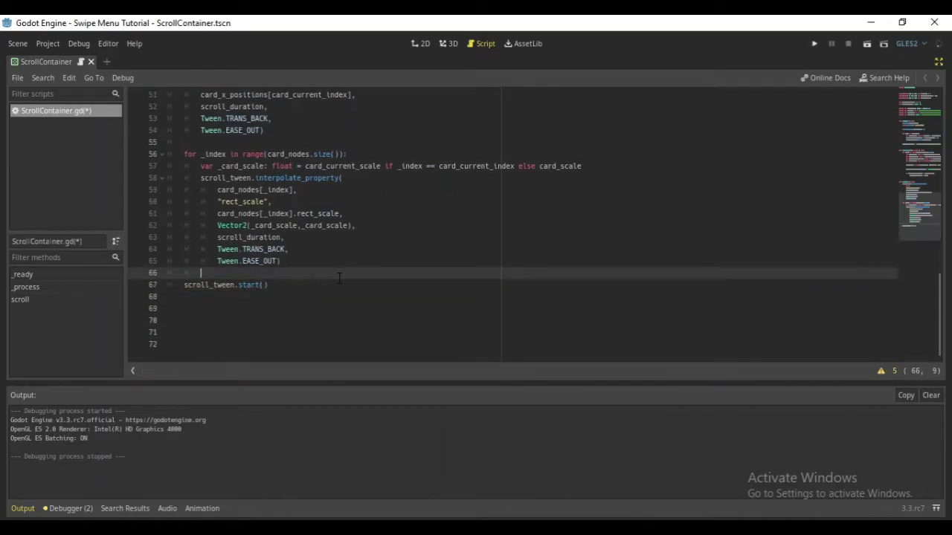
{"action": "key", "text": "Up"}
{"action": "key", "text": "Up"}
{"action": "key", "text": "Up"}
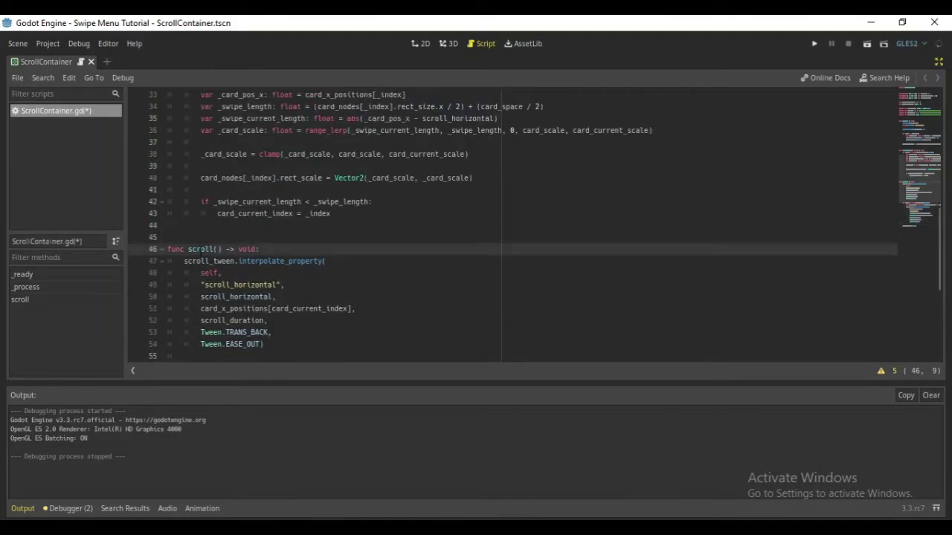
{"action": "key", "text": "ctrl+Left"}
{"action": "key", "text": "ctrl+shift+Right"}
{"action": "key", "text": "ctrl+shift+Right"}
{"action": "scroll", "coordinate": [308, 236], "scroll_direction": "up", "scroll_amount": 2}
{"action": "scroll", "coordinate": [311, 238], "scroll_direction": "up", "scroll_amount": 3}
{"action": "scroll", "coordinate": [312, 241], "scroll_direction": "up", "scroll_amount": 2}
{"action": "scroll", "coordinate": [312, 241], "scroll_direction": "down", "scroll_amount": 2}
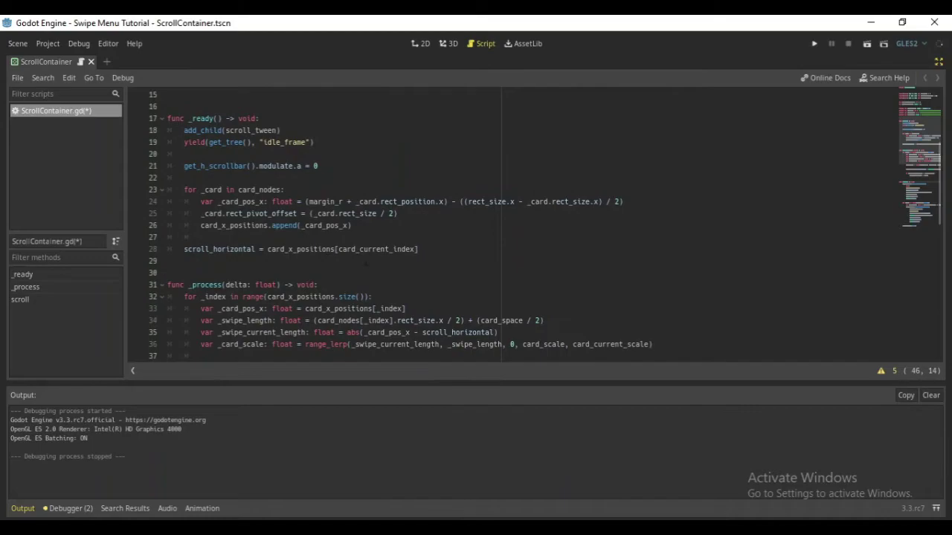
{"action": "left_click", "coordinate": [435, 249]}
{"action": "key", "text": "Return"}
{"action": "key", "text": "ctrl+v"}
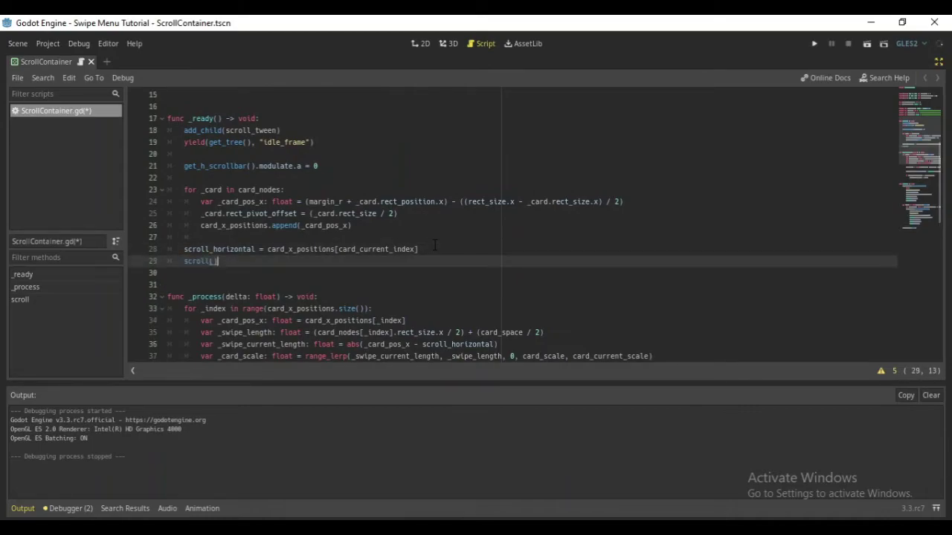
{"action": "key", "text": "ctrl+s"}
Connect the ScrollContainer's gui_input signal to a new handler in the script.
{"action": "left_click", "coordinate": [938, 62]}
{"action": "left_click", "coordinate": [420, 43]}
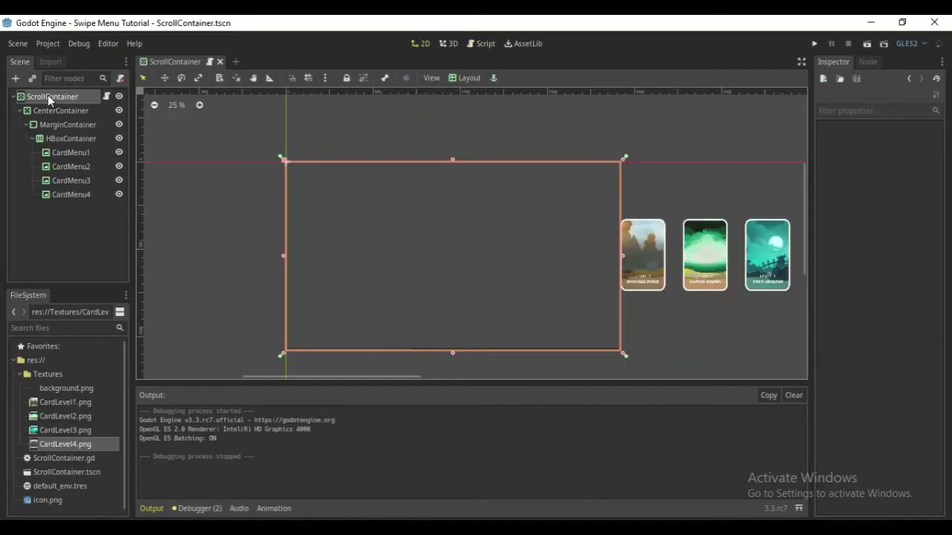
{"action": "left_click", "coordinate": [868, 62]}
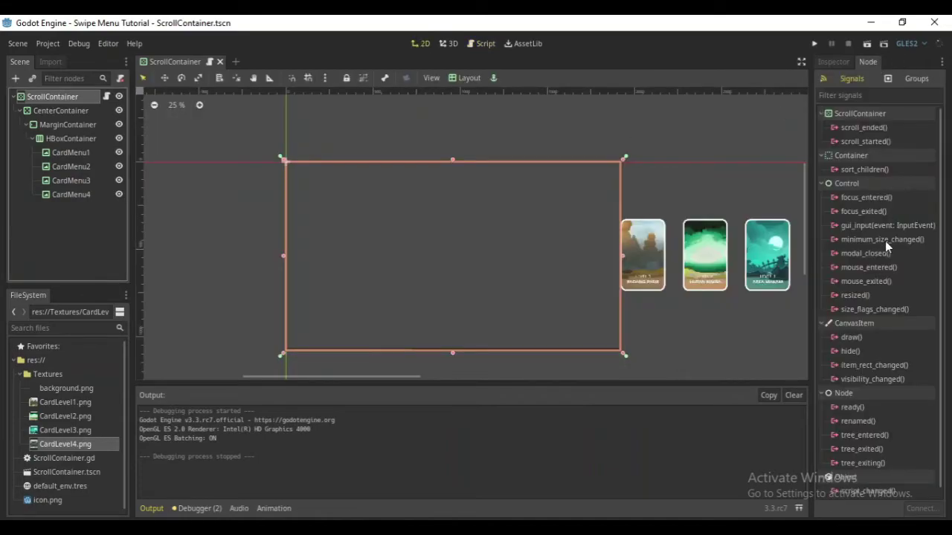
{"action": "double_click", "coordinate": [869, 226]}
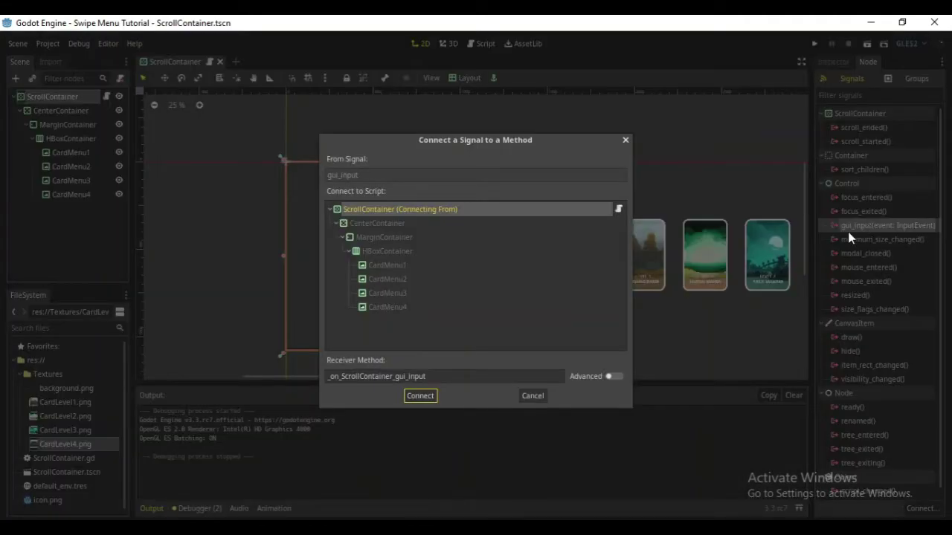
{"action": "left_click", "coordinate": [423, 395]}
Remove extra blank lines and add an 'if event is InputEventMouseButton' check in the handler.
{"action": "key", "text": "Up"}
{"action": "key", "text": "Up"}
{"action": "key", "text": "Up"}
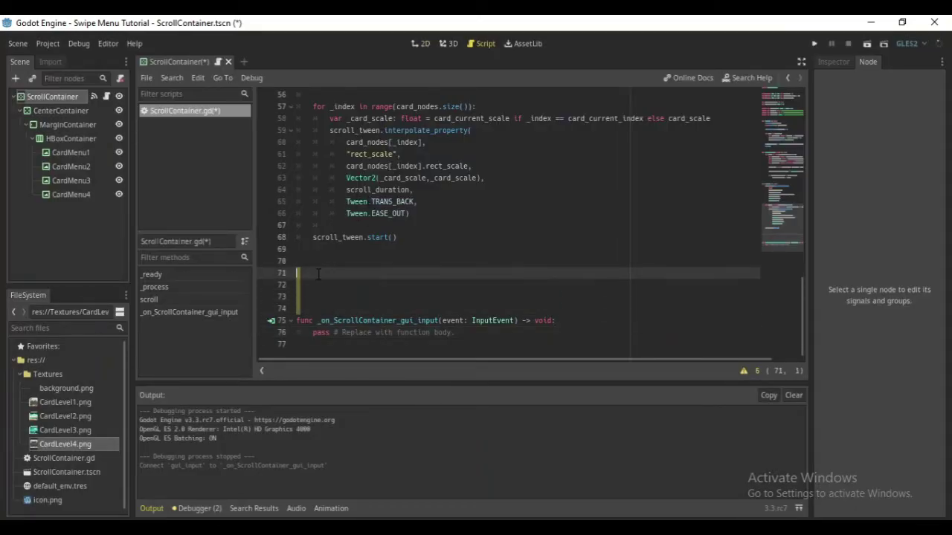
{"action": "key", "text": "Delete"}
{"action": "key", "text": "Delete"}
{"action": "key", "text": "Delete"}
{"action": "left_click", "coordinate": [620, 287]}
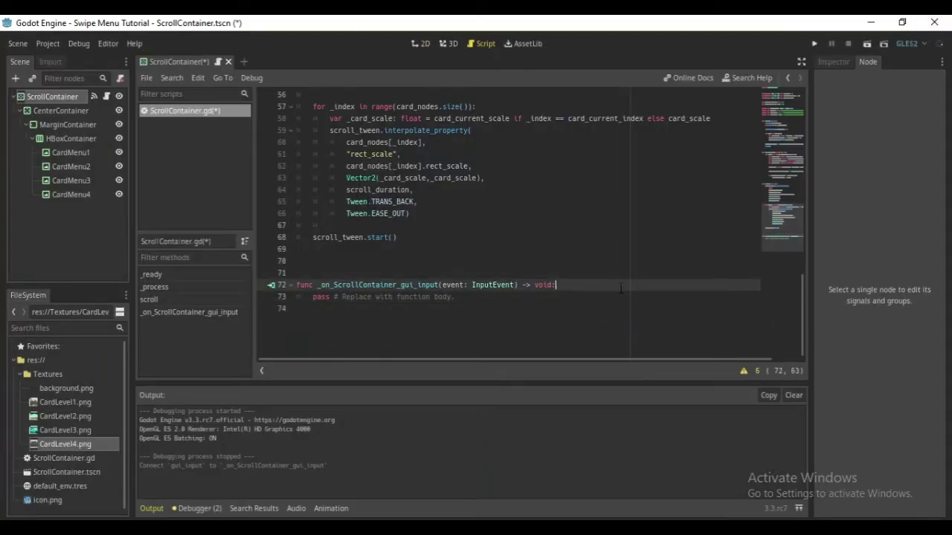
{"action": "key", "text": "Return"}
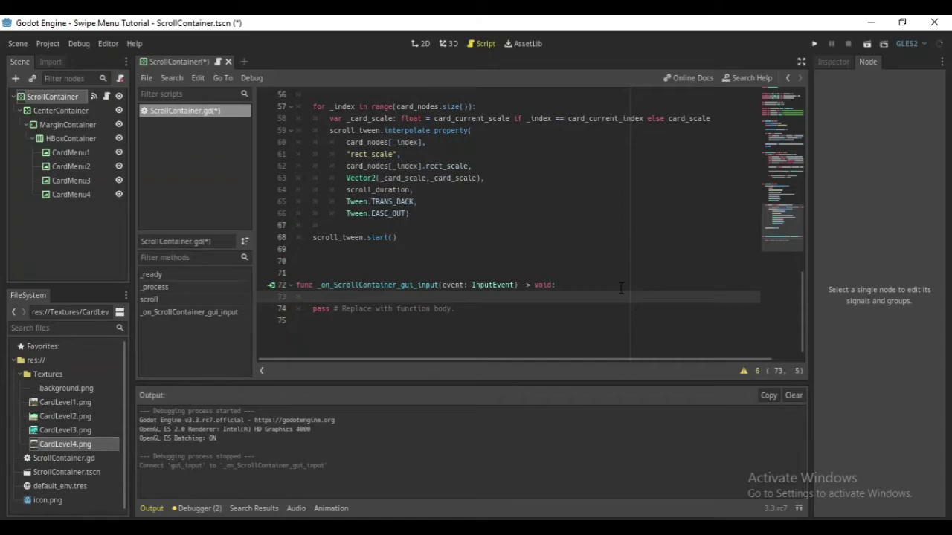
{"action": "type", "text": "if event i"}
{"action": "type", "text": "s Inpu"}
{"action": "type", "text": "tEventMo"}
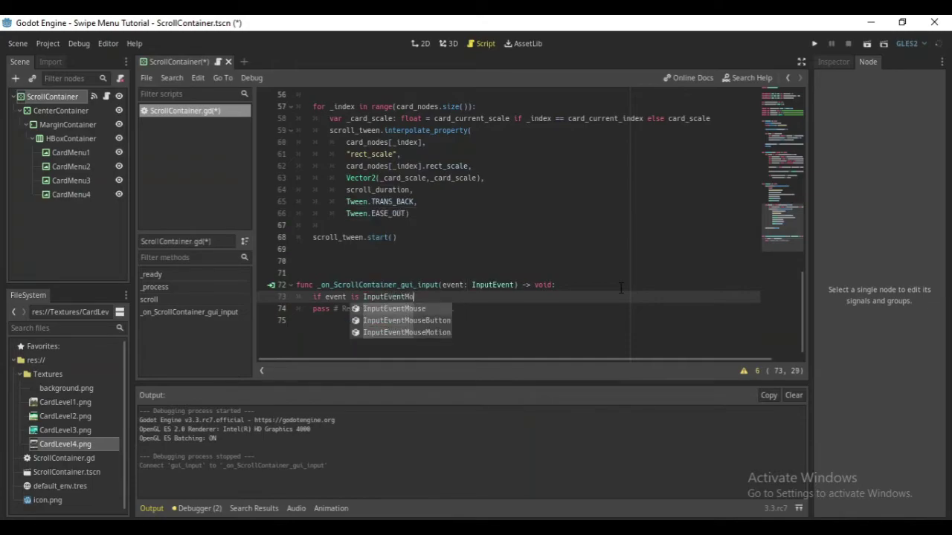
{"action": "key", "text": "Down"}
{"action": "key", "text": "Return"}
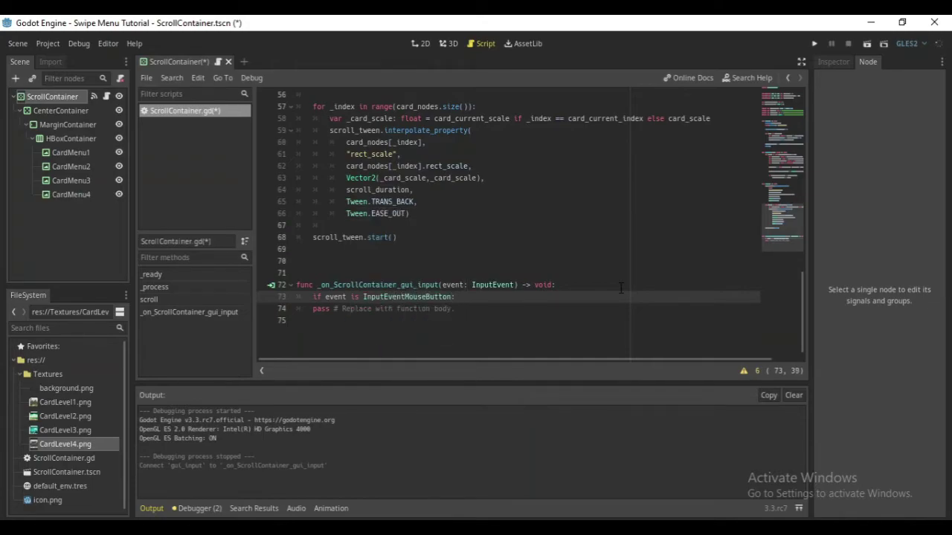
{"action": "key", "text": "Return"}
Inside it, call scroll_tween.stop_all() when event.pressed is true.
{"action": "type", "text": "i"}
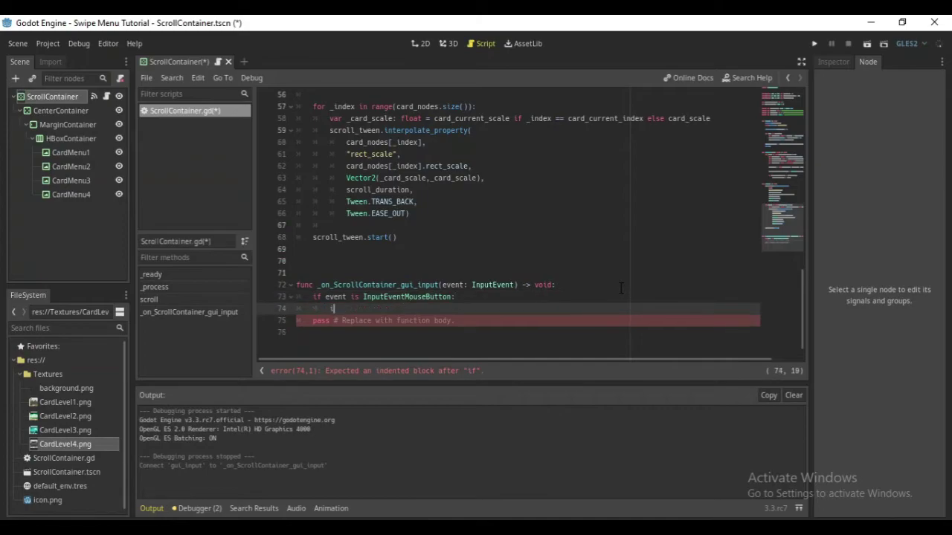
{"action": "type", "text": "f event.pre"}
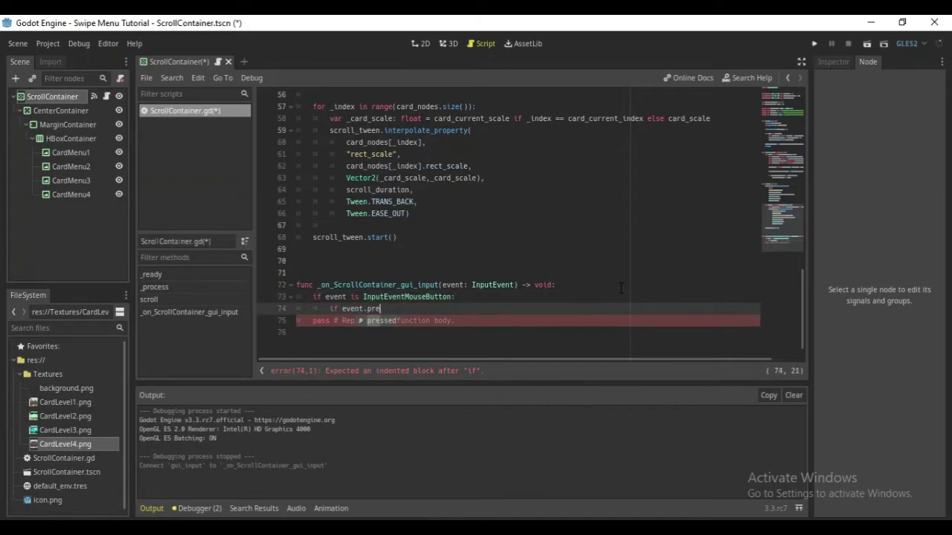
{"action": "type", "text": "ssed:"}
{"action": "key", "text": "Return"}
{"action": "type", "text": "sc"}
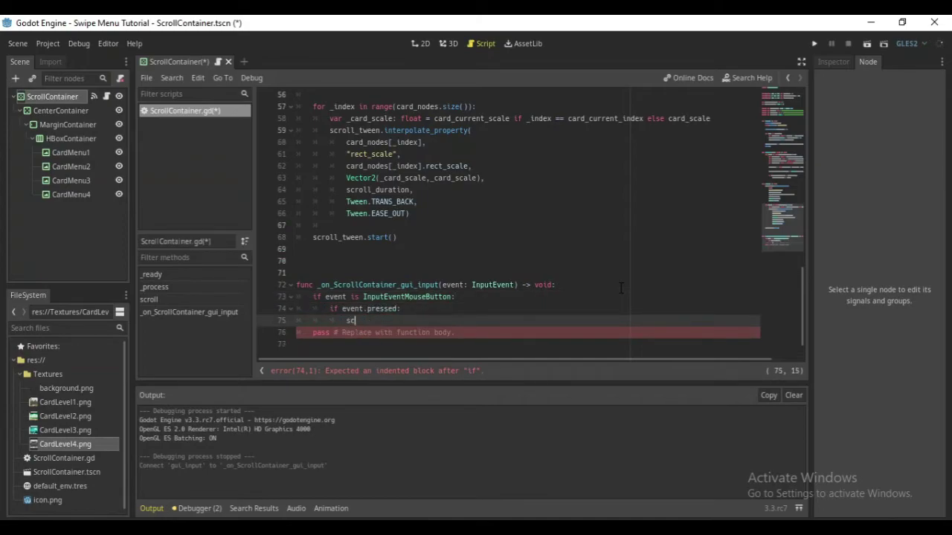
{"action": "type", "text": "roll_"}
{"action": "key", "text": "Down"}
{"action": "key", "text": "Down"}
{"action": "key", "text": "Down"}
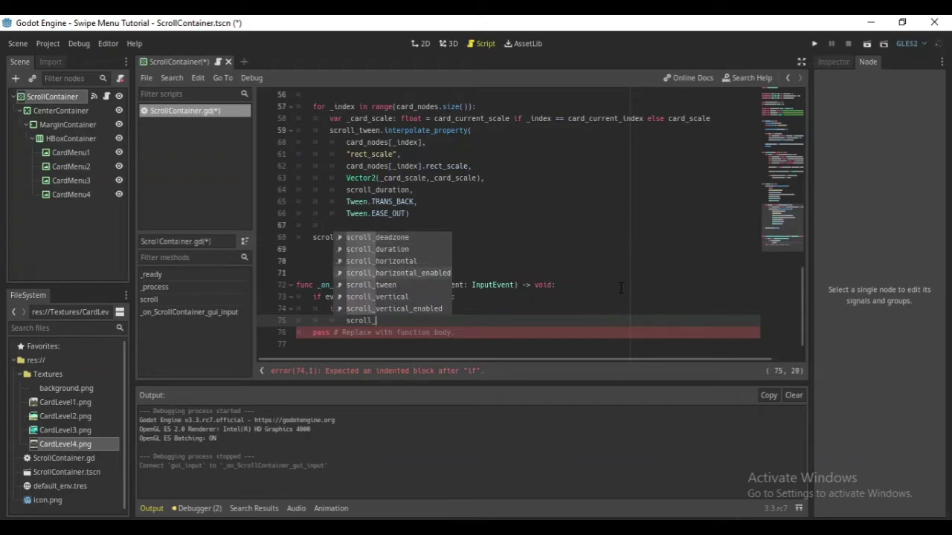
{"action": "key", "text": "Down"}
{"action": "key", "text": "Return"}
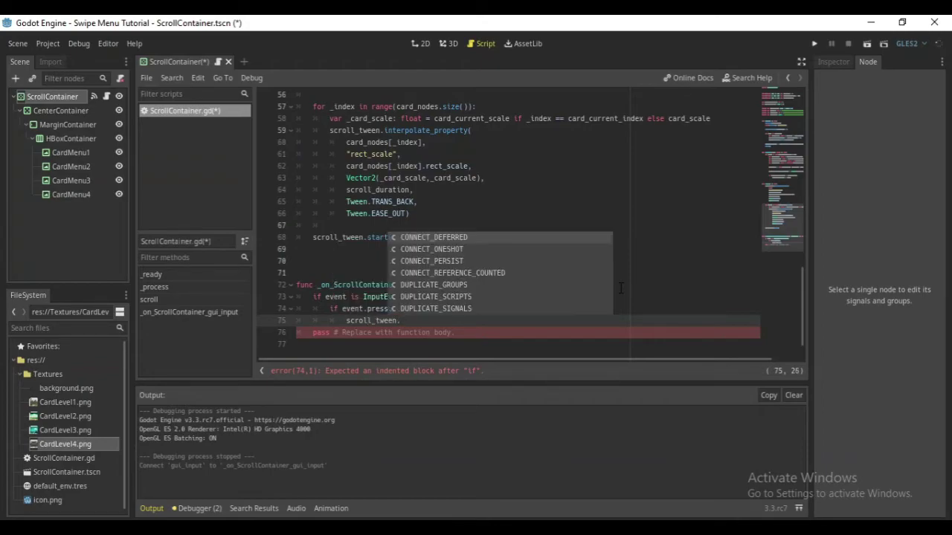
{"action": "type", "text": "s"}
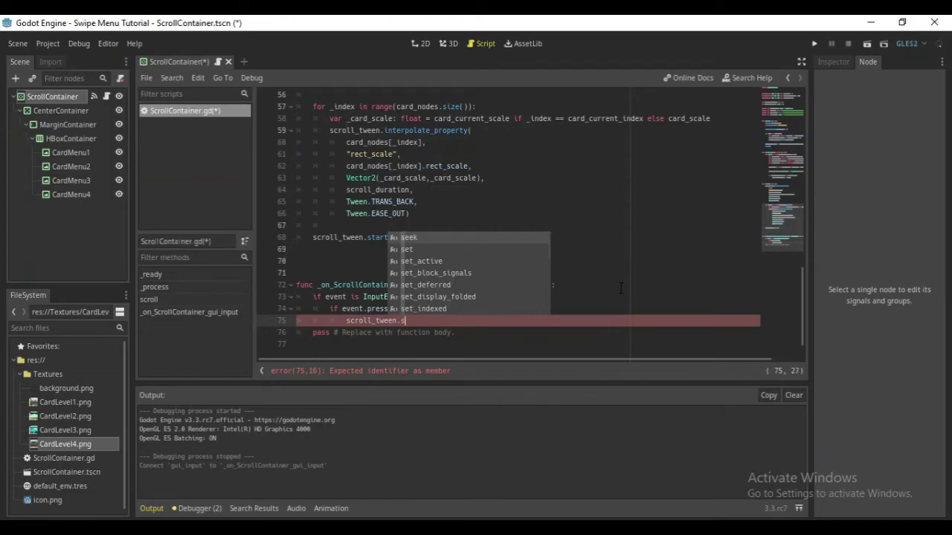
{"action": "type", "text": "to"}
{"action": "key", "text": "Down"}
{"action": "key", "text": "Return"}
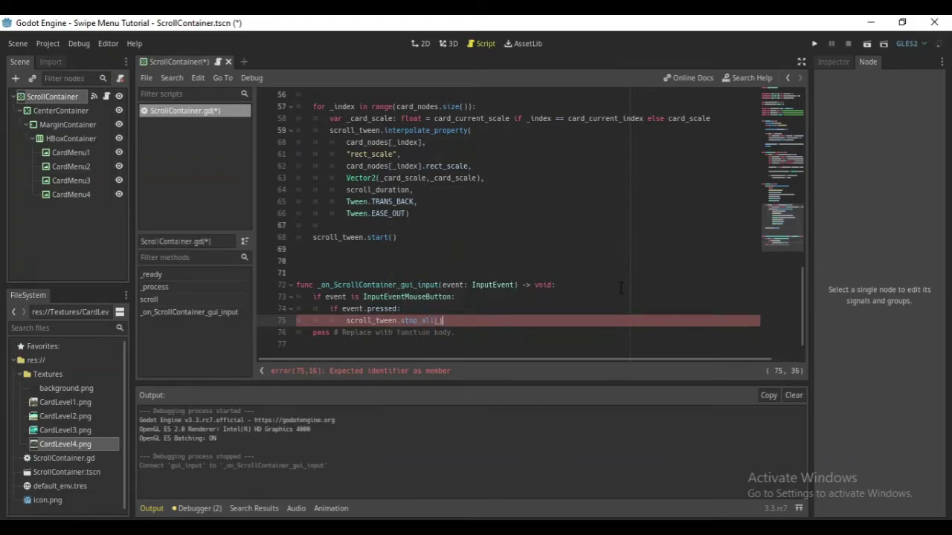
{"action": "key", "text": "Return"}
Add an else branch calling scroll() and delete the placeholder pass line.
{"action": "key", "text": "BackSpace"}
{"action": "type", "text": "else:"}
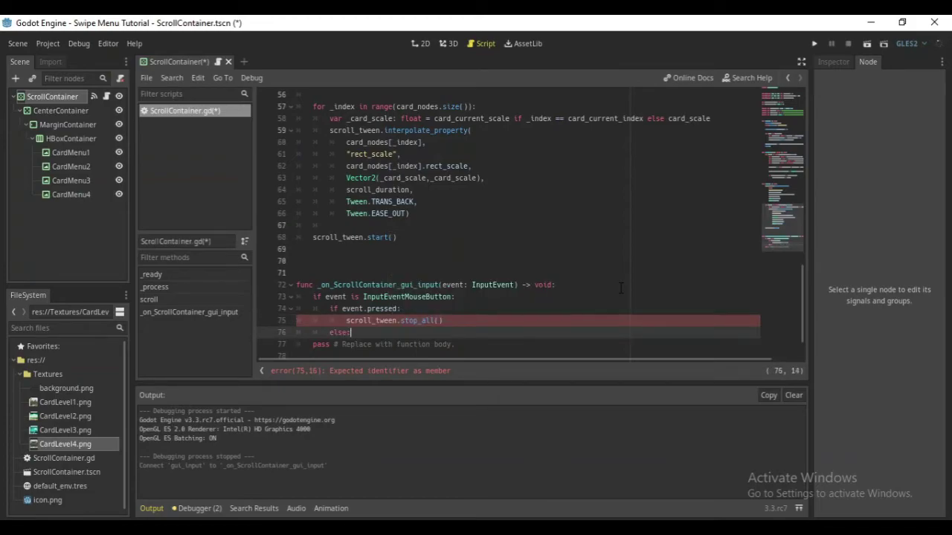
{"action": "key", "text": "Return"}
{"action": "type", "text": "scrol"}
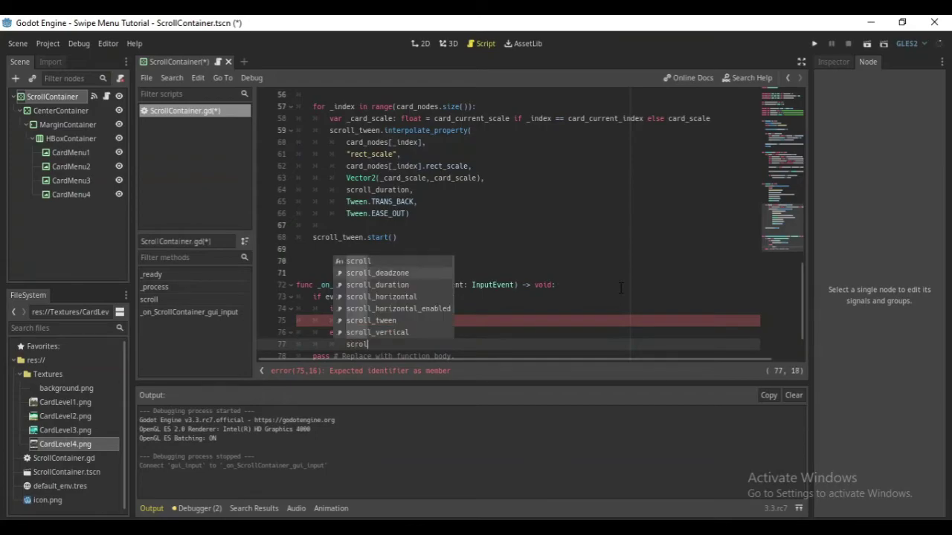
{"action": "key", "text": "Return"}
{"action": "key", "text": "Down"}
{"action": "key", "text": "End"}
{"action": "key", "text": "shift+Home"}
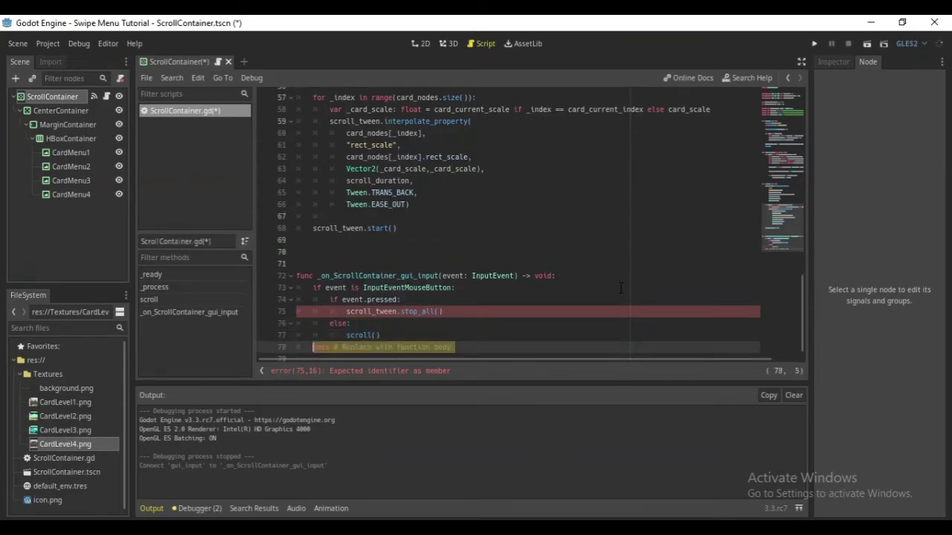
{"action": "key", "text": "BackSpace"}
{"action": "key", "text": "BackSpace"}
{"action": "key", "text": "BackSpace"}
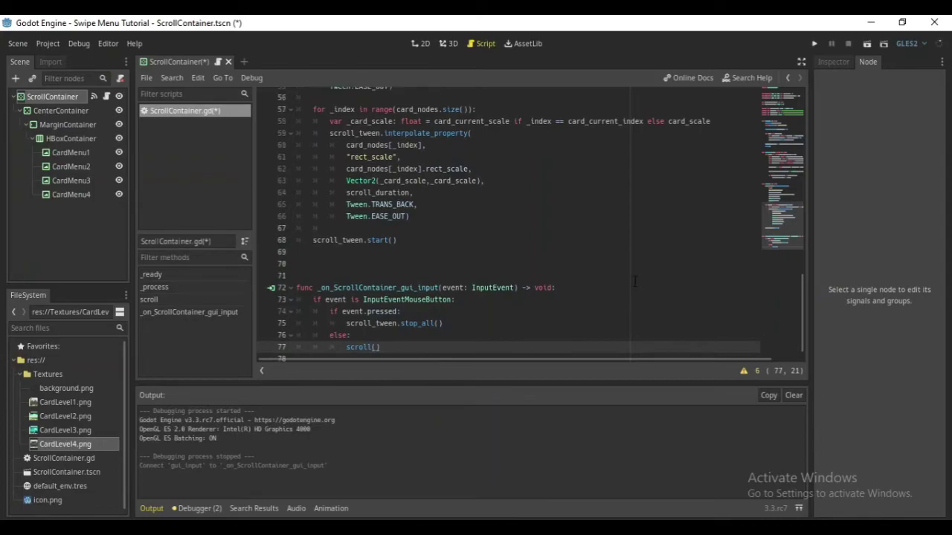
Scroll to the top of the script and save the scene and script.
{"action": "scroll", "coordinate": [634, 281], "scroll_direction": "up", "scroll_amount": 2}
{"action": "left_click", "coordinate": [468, 321]}
{"action": "scroll", "coordinate": [459, 316], "scroll_direction": "up", "scroll_amount": 2}
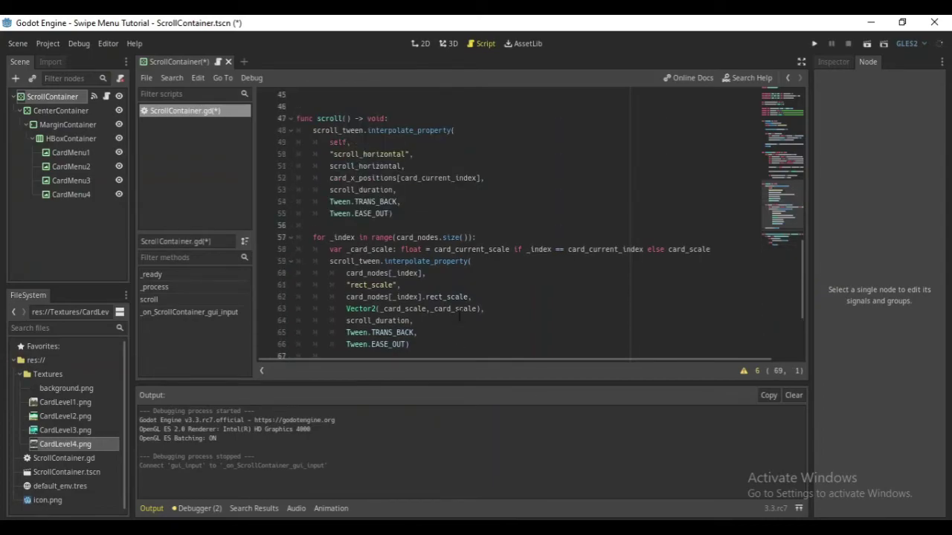
{"action": "scroll", "coordinate": [459, 316], "scroll_direction": "up", "scroll_amount": 4}
{"action": "scroll", "coordinate": [465, 312], "scroll_direction": "up", "scroll_amount": 1}
{"action": "scroll", "coordinate": [470, 310], "scroll_direction": "up", "scroll_amount": 4}
{"action": "scroll", "coordinate": [477, 307], "scroll_direction": "up", "scroll_amount": 3}
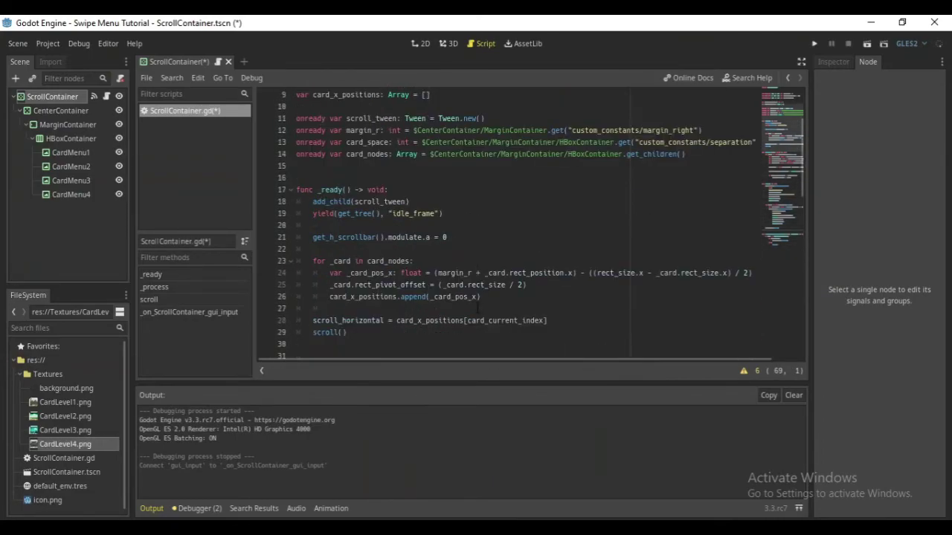
{"action": "scroll", "coordinate": [477, 307], "scroll_direction": "up", "scroll_amount": 1}
{"action": "left_click", "coordinate": [468, 210]}
{"action": "key", "text": "ctrl+s"}
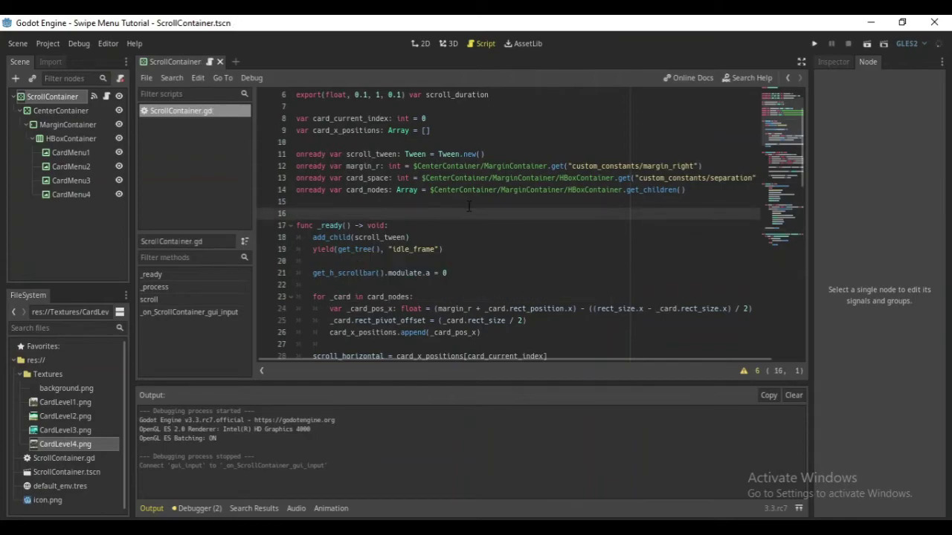
Run the scene, swipe the level cards left and right to check centring, then stop it.
{"action": "key", "text": "F6"}
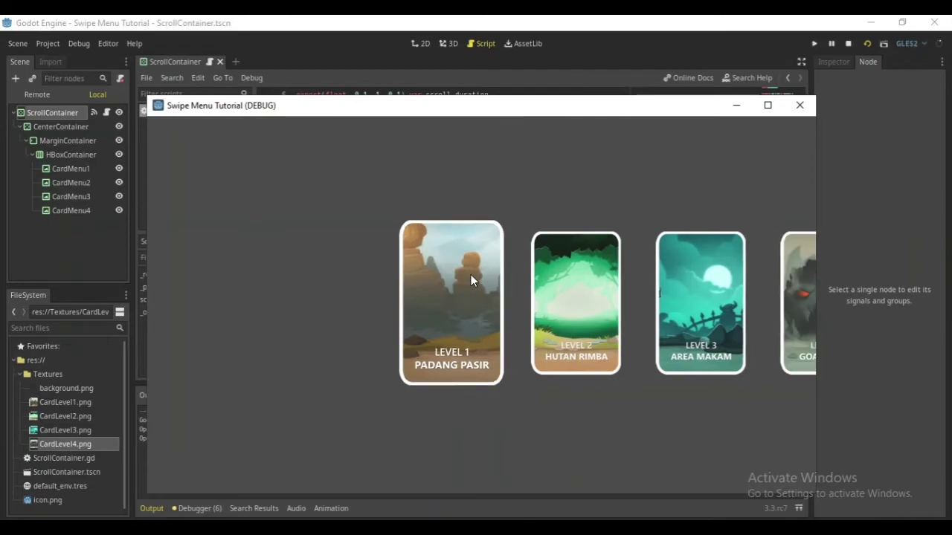
{"action": "left_click_drag", "start_coordinate": [471, 274], "coordinate": [375, 282]}
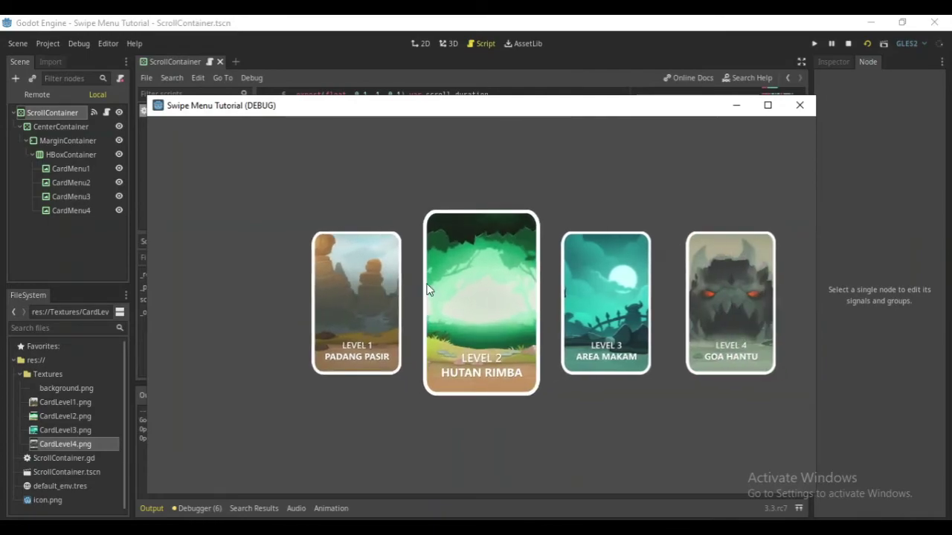
{"action": "left_click_drag", "start_coordinate": [431, 290], "coordinate": [398, 287]}
{"action": "mouse_move", "coordinate": [496, 283]}
{"action": "left_mouse_down"}
{"action": "mouse_move", "coordinate": [484, 290]}
{"action": "mouse_move", "coordinate": [510, 281]}
{"action": "mouse_move", "coordinate": [446, 290]}
{"action": "mouse_move", "coordinate": [579, 273]}
{"action": "mouse_move", "coordinate": [519, 281]}
{"action": "left_mouse_up"}
{"action": "key", "text": "F8"}
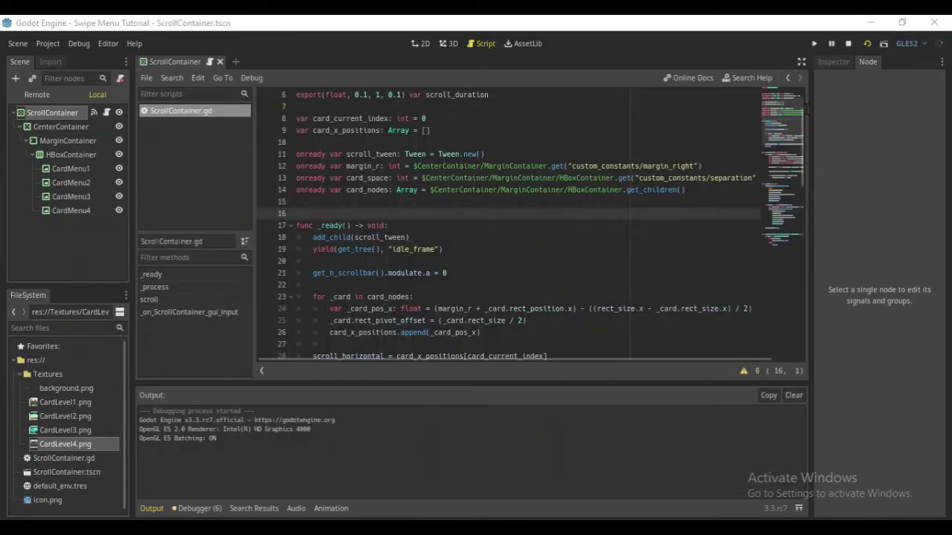
{"action": "left_click", "coordinate": [71, 100]}
Raise the ScrollContainer's Scroll Duration from 0.1 to 0.3 and save the scene.
{"action": "left_click", "coordinate": [842, 62]}
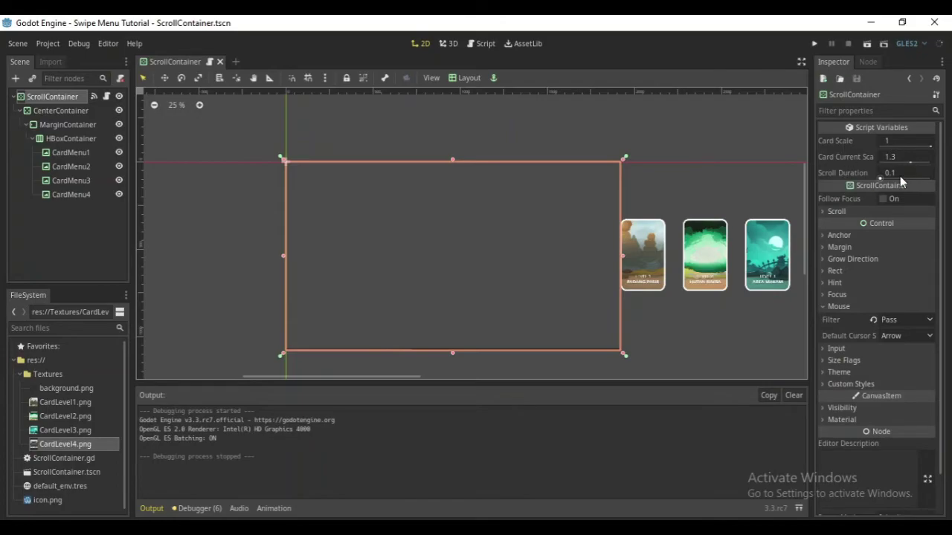
{"action": "left_click_drag", "start_coordinate": [880, 176], "coordinate": [892, 176]}
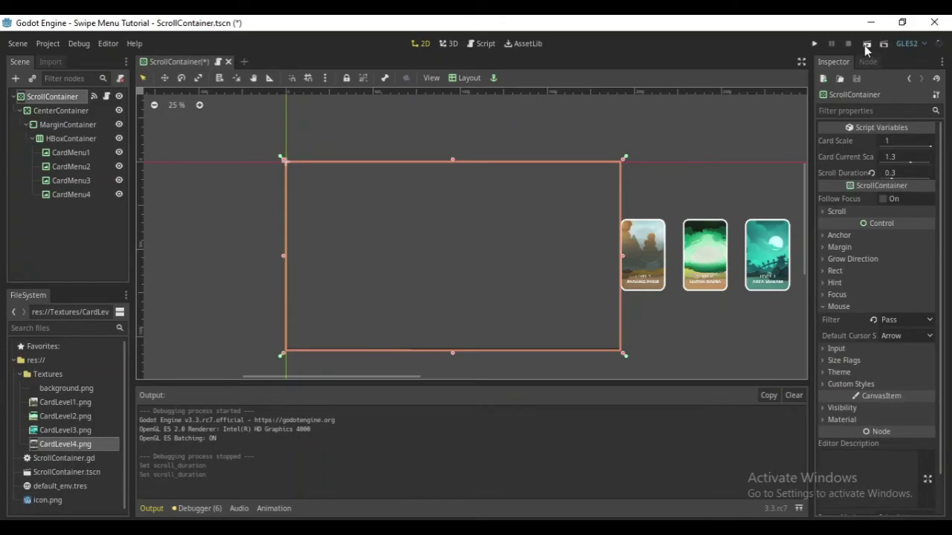
{"action": "key", "text": "ctrl+s"}
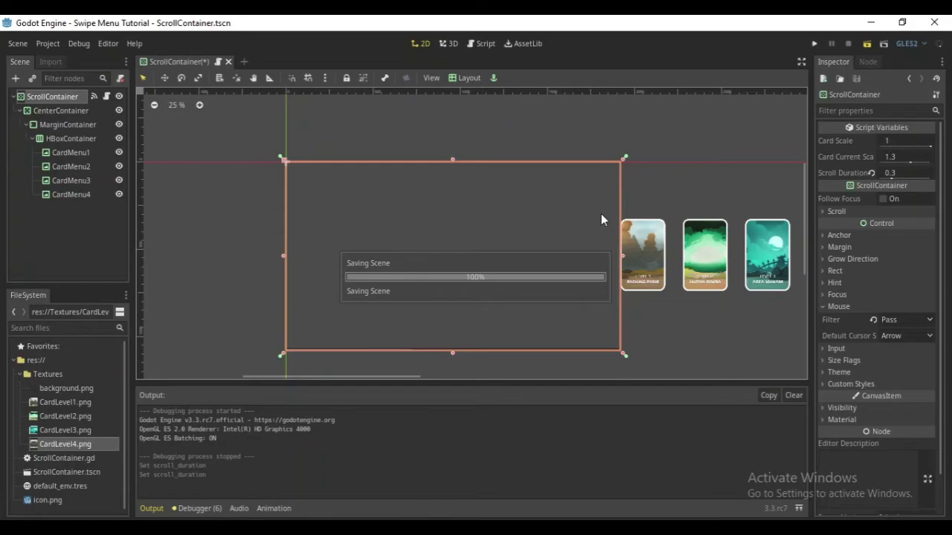
Run the scene, swipe through Levels 4, 1 and 3, then close the game window.
{"action": "key", "text": "F6"}
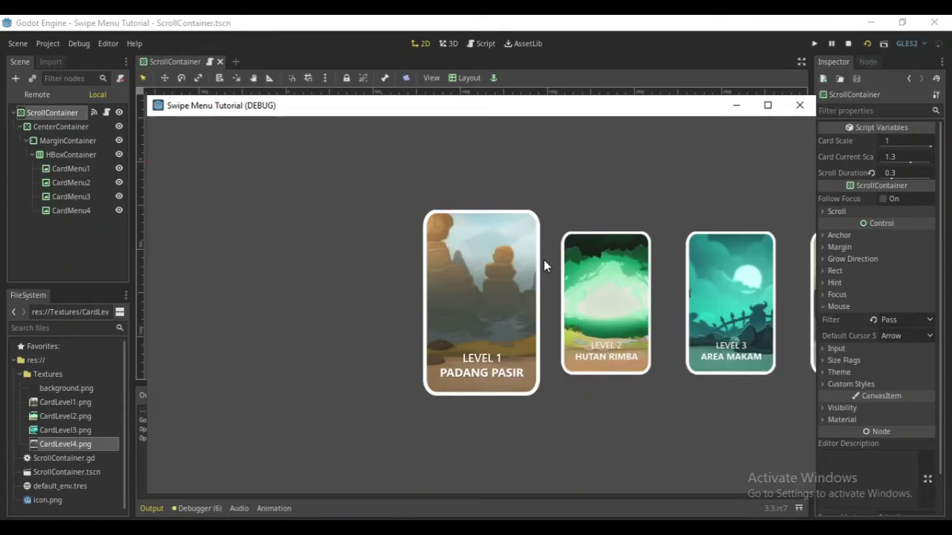
{"action": "left_click_drag", "start_coordinate": [543, 259], "coordinate": [373, 304]}
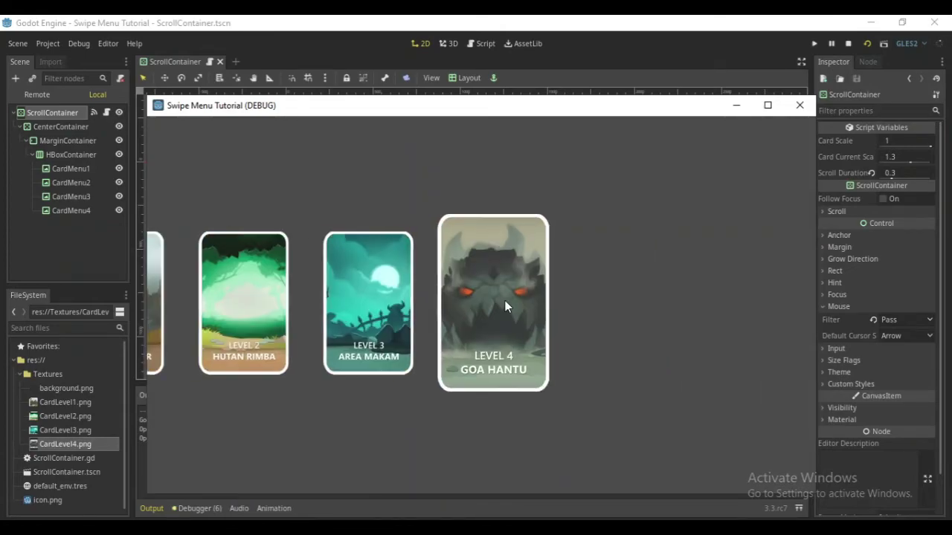
{"action": "left_click_drag", "start_coordinate": [461, 299], "coordinate": [512, 295]}
{"action": "mouse_move", "coordinate": [409, 300]}
{"action": "left_mouse_down"}
{"action": "mouse_move", "coordinate": [497, 291]}
{"action": "mouse_move", "coordinate": [507, 302]}
{"action": "mouse_move", "coordinate": [295, 296]}
{"action": "mouse_move", "coordinate": [677, 291]}
{"action": "left_mouse_up"}
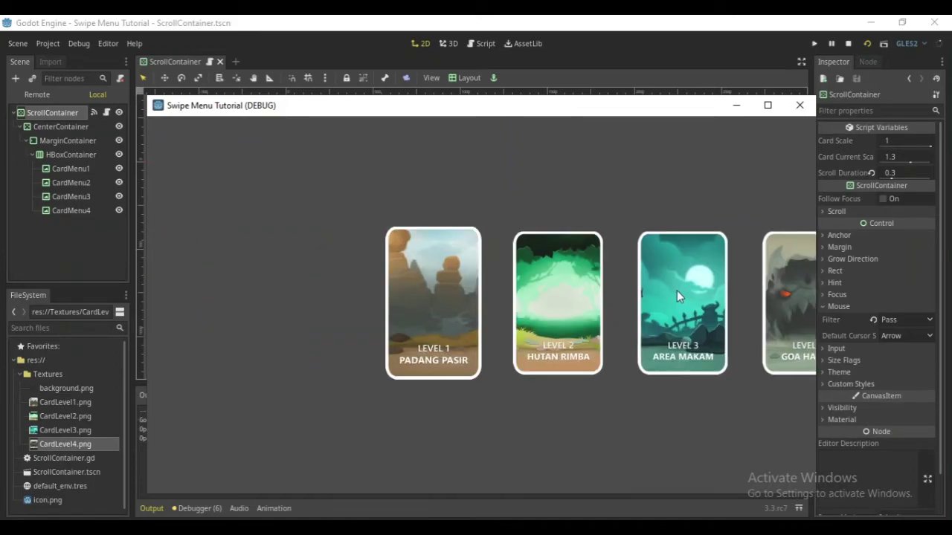
{"action": "left_click_drag", "start_coordinate": [444, 285], "coordinate": [353, 286]}
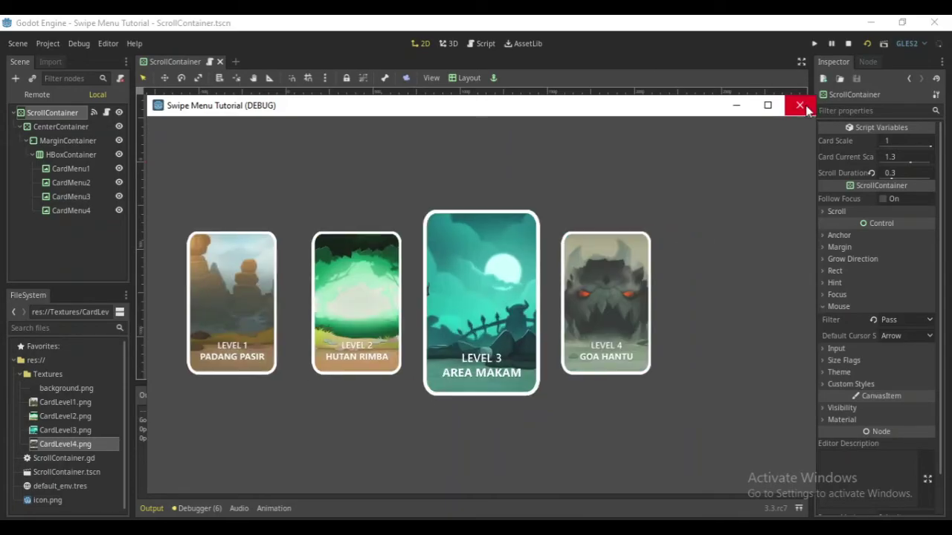
{"action": "left_click", "coordinate": [799, 105]}
In the ScrollContainer script, set scroll_duration to 1.3 on line 6.
{"action": "key", "text": "ctrl+F3"}
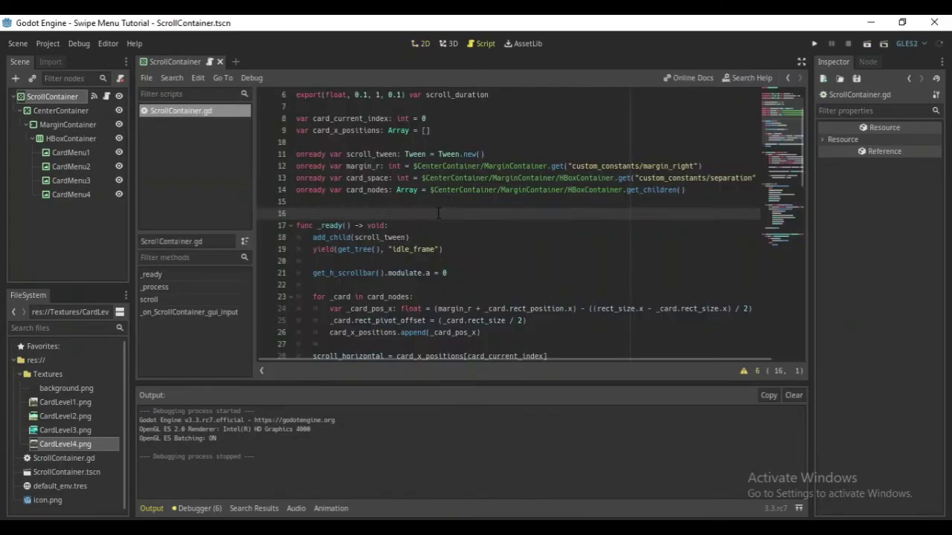
{"action": "left_click", "coordinate": [505, 155]}
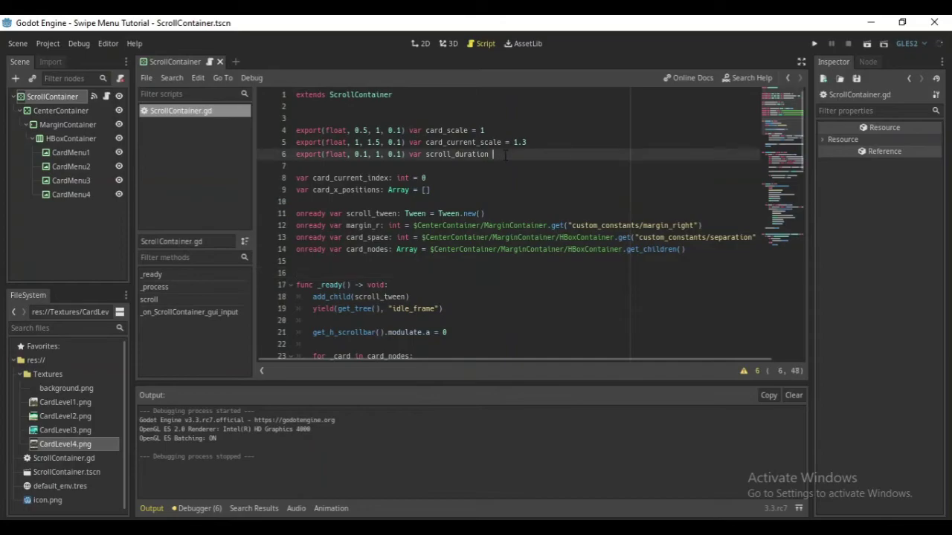
{"action": "type", "text": "= 1.3"}
{"action": "scroll", "coordinate": [506, 160], "scroll_direction": "down", "scroll_amount": 3}
{"action": "scroll", "coordinate": [476, 167], "scroll_direction": "down", "scroll_amount": 4}
{"action": "scroll", "coordinate": [440, 173], "scroll_direction": "down", "scroll_amount": 4}
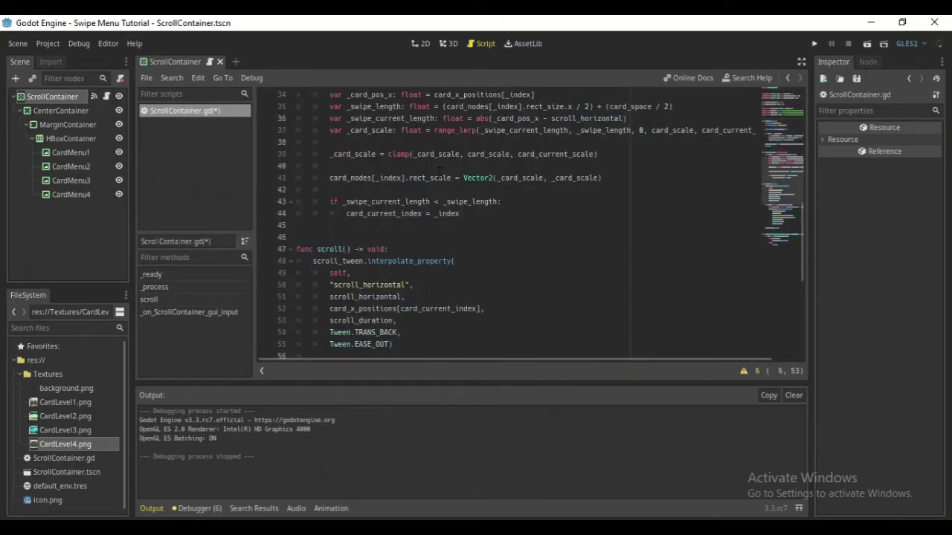
Duplicate the _card_scale declaration line and rename the copy to _card_opacity.
{"action": "left_click", "coordinate": [543, 131]}
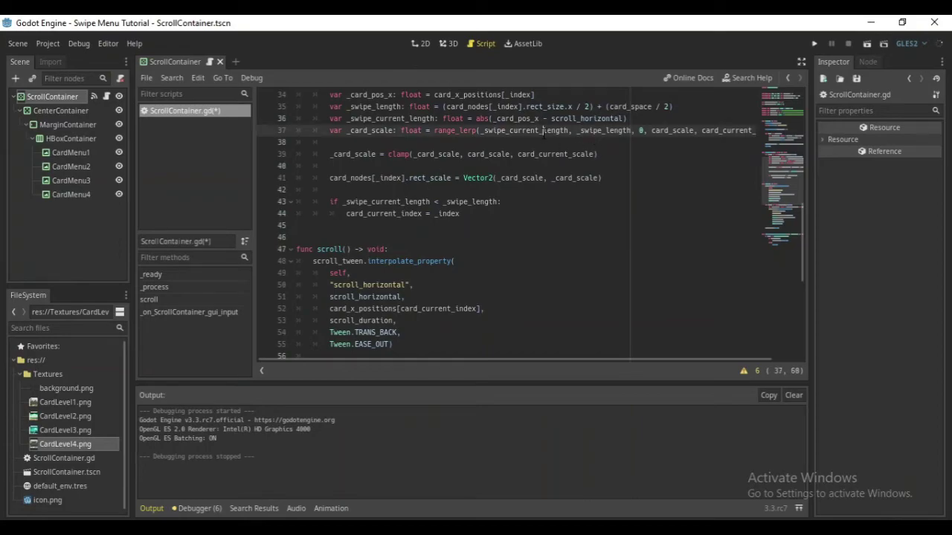
{"action": "triple_click", "coordinate": [543, 131]}
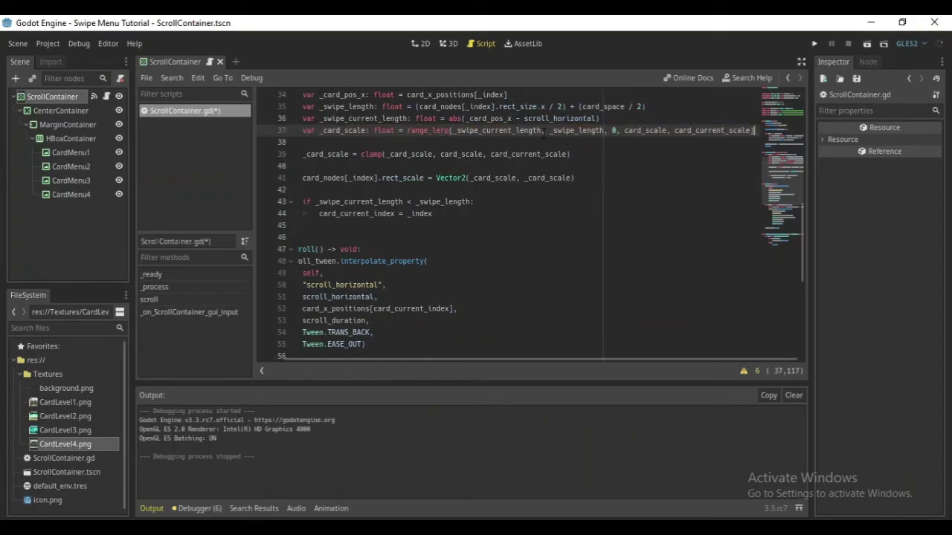
{"action": "key", "text": "ctrl+d"}
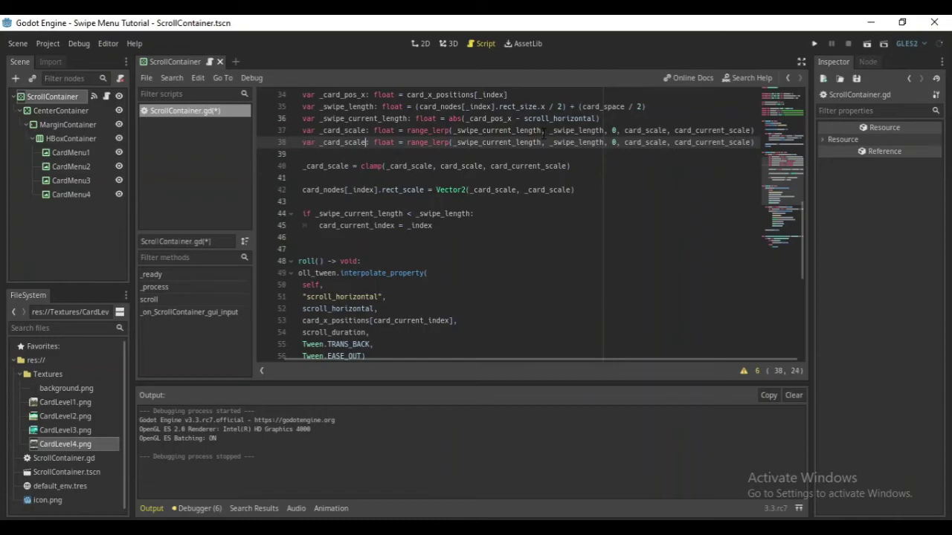
{"action": "key", "text": "ctrl+Right"}
{"action": "key", "text": "ctrl+Right"}
{"action": "key", "text": "BackSpace"}
{"action": "key", "text": "BackSpace"}
{"action": "key", "text": "BackSpace"}
{"action": "key", "text": "BackSpace"}
{"action": "key", "text": "BackSpace"}
{"action": "key", "text": "BackSpace"}
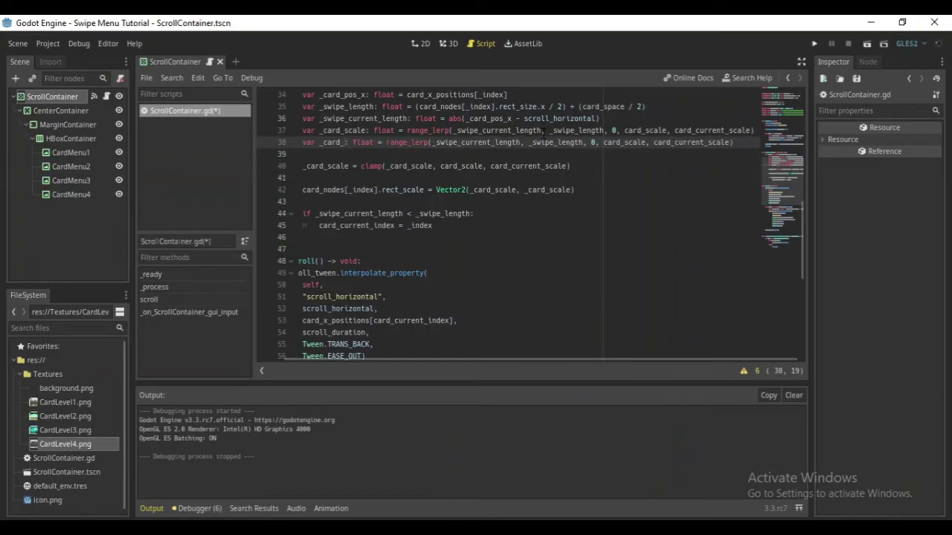
{"action": "type", "text": "opac"}
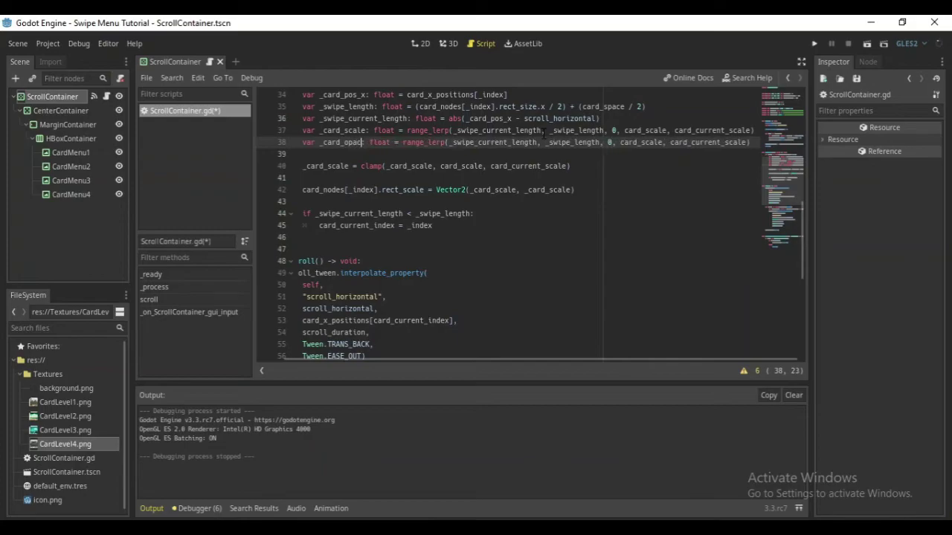
{"action": "type", "text": "ity"}
Change the copy's last two range_lerp arguments to 0.3 and 1.
{"action": "key", "text": "ctrl+Right"}
{"action": "key", "text": "ctrl+Right"}
{"action": "key", "text": "ctrl+Right"}
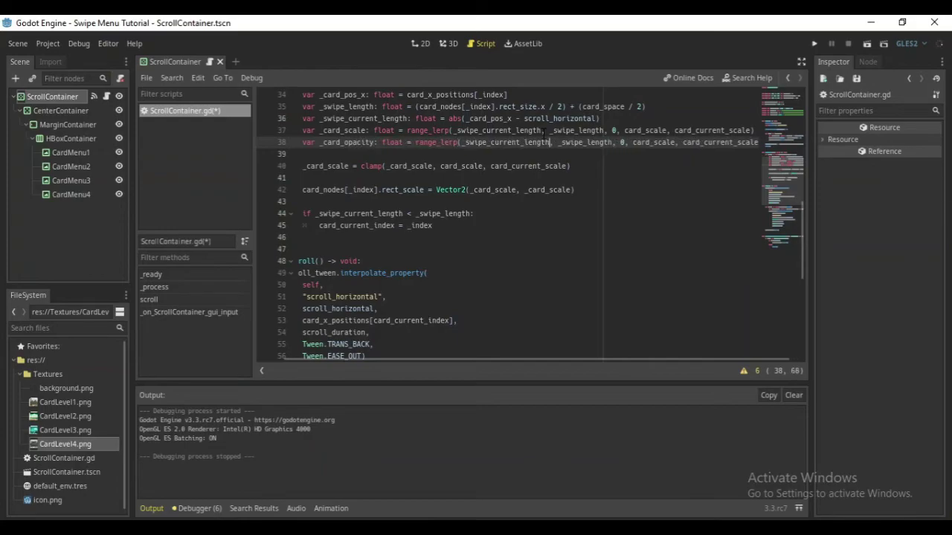
{"action": "key", "text": "ctrl+Right"}
{"action": "key", "text": "ctrl+Right"}
{"action": "key", "text": "ctrl+shift+Right"}
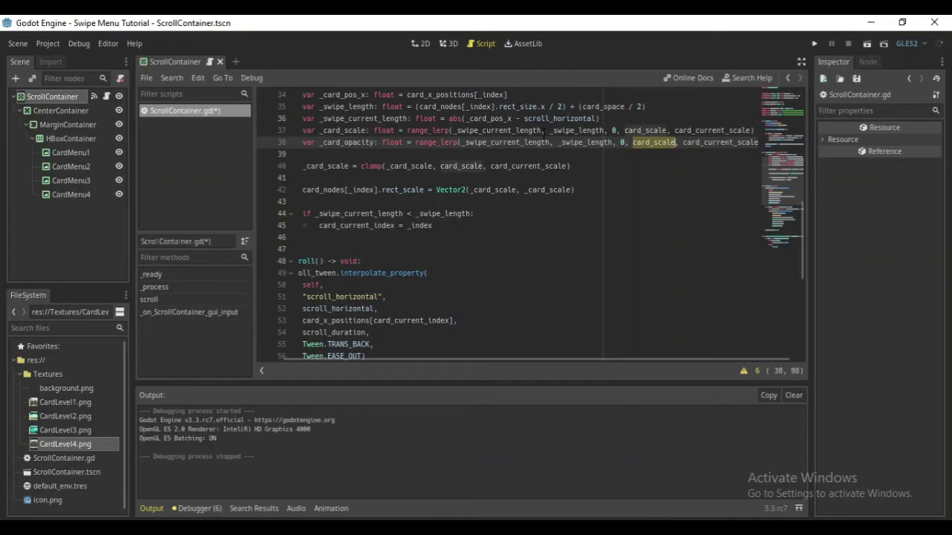
{"action": "type", "text": "0.3"}
{"action": "key", "text": "ctrl+Right"}
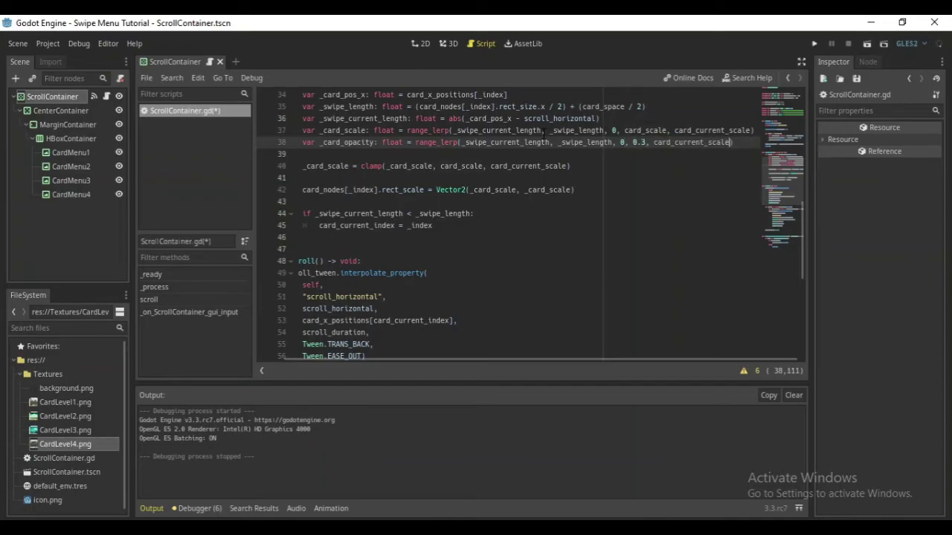
{"action": "key", "text": "ctrl+shift+Right"}
{"action": "type", "text": "1"}
{"action": "key", "text": "Down"}
{"action": "key", "text": "Down"}
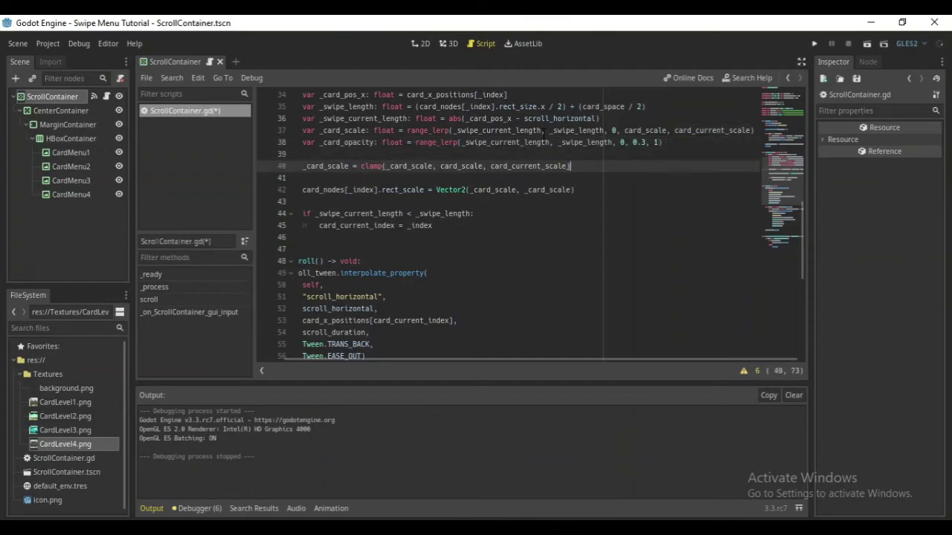
Start a _card_opacity line below the scale clamp and paste the clamp call into it.
{"action": "key", "text": "Return"}
{"action": "type", "text": "_ca"}
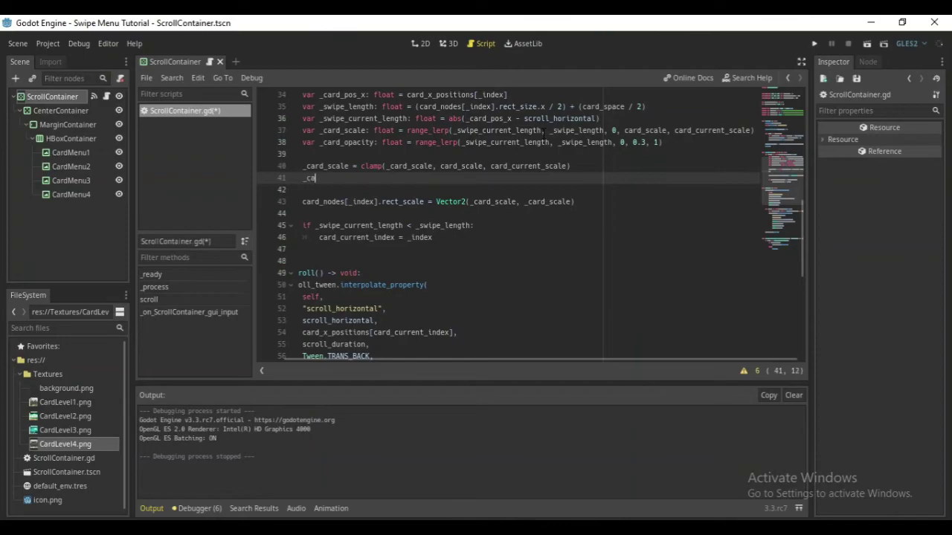
{"action": "type", "text": "r"}
{"action": "key", "text": "Return"}
{"action": "type", "text": "clam"}
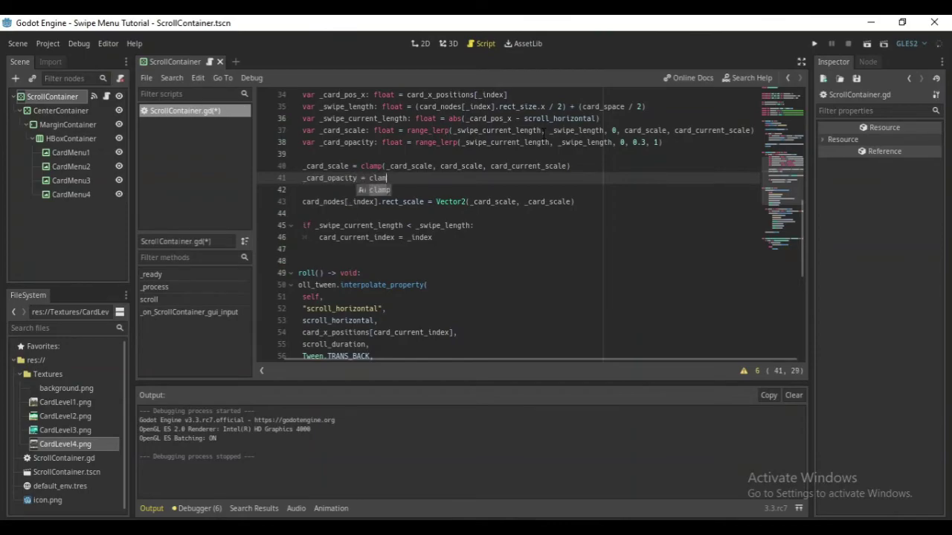
{"action": "key", "text": "BackSpace"}
{"action": "key", "text": "BackSpace"}
{"action": "key", "text": "BackSpace"}
{"action": "key", "text": "Escape"}
{"action": "key", "text": "Up"}
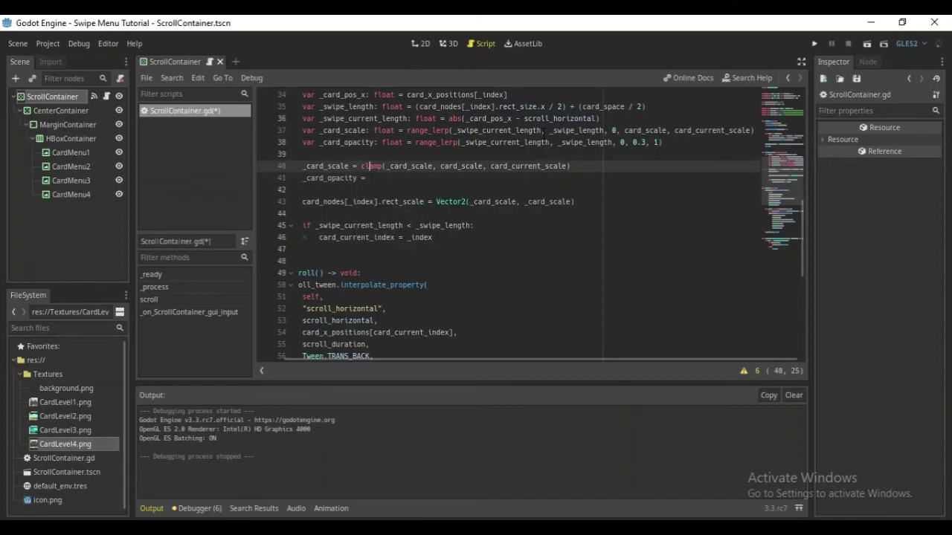
{"action": "key", "text": "shift+End"}
{"action": "key", "text": "ctrl+c"}
{"action": "key", "text": "Down"}
{"action": "key", "text": "ctrl+v"}
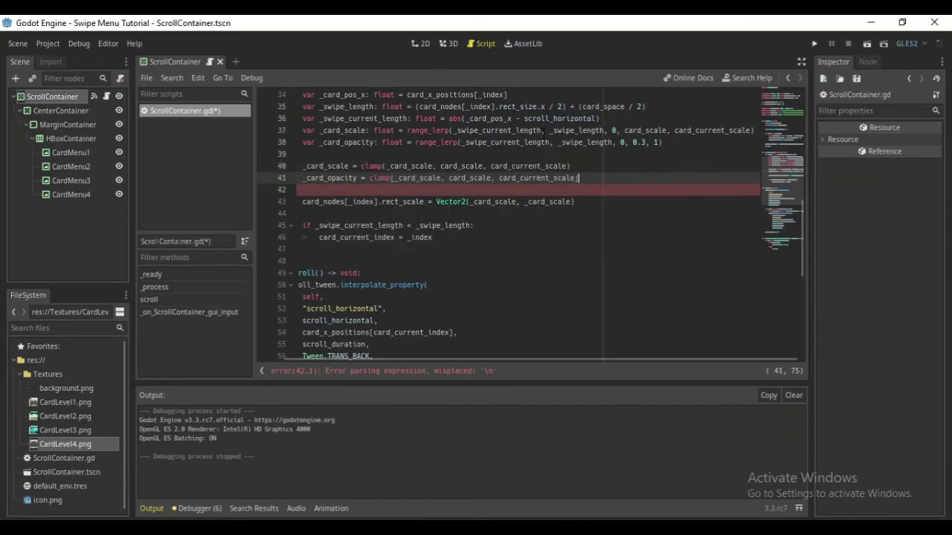
Change the pasted clamp bounds so it reads clamp(_card_scale, 0.3, 1).
{"action": "key", "text": "ctrl+Left"}
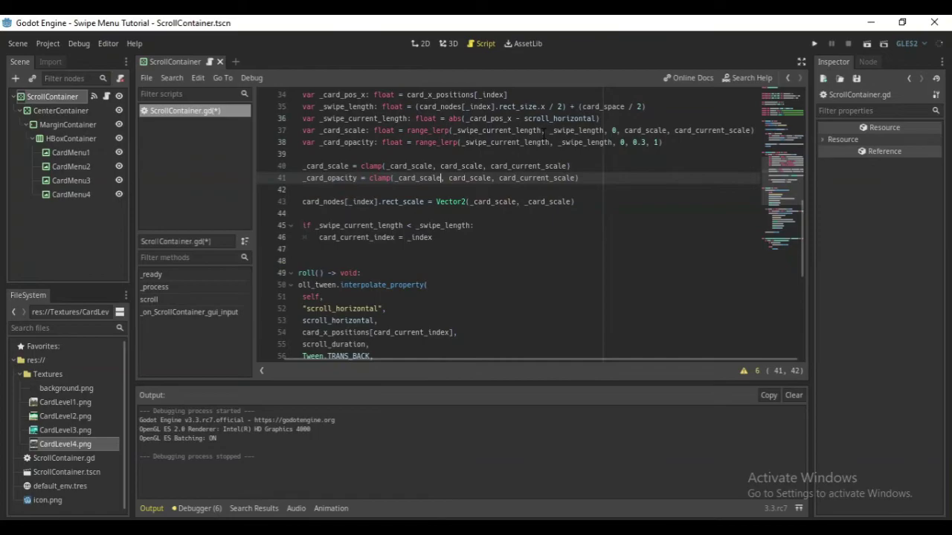
{"action": "key", "text": "ctrl+Right"}
{"action": "key", "text": "Right"}
{"action": "key", "text": "ctrl+shift+Right"}
{"action": "type", "text": "0.3"}
{"action": "key", "text": "ctrl+shift+Left"}
{"action": "type", "text": "1"}
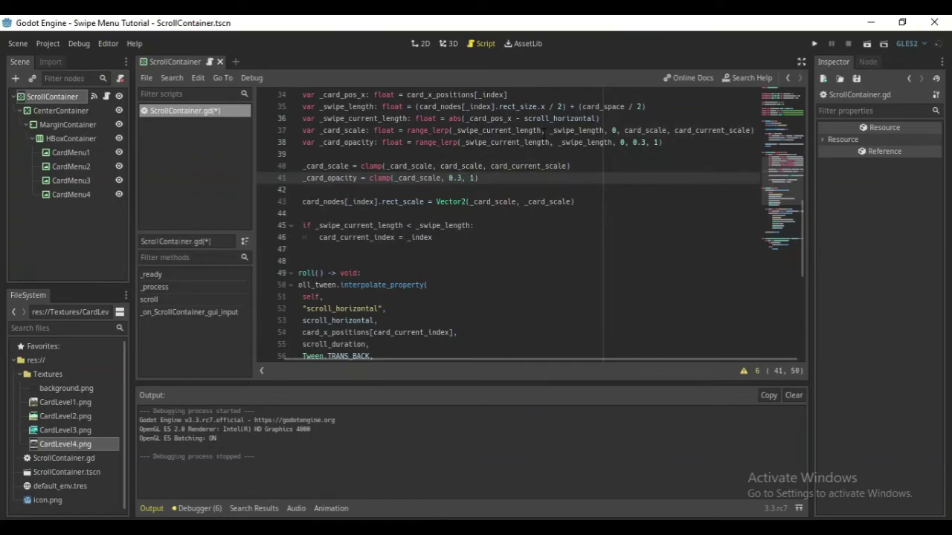
Add card_nodes[_index].modulate.a = _card_opacity below rect_scale and save the script.
{"action": "left_click", "coordinate": [589, 202]}
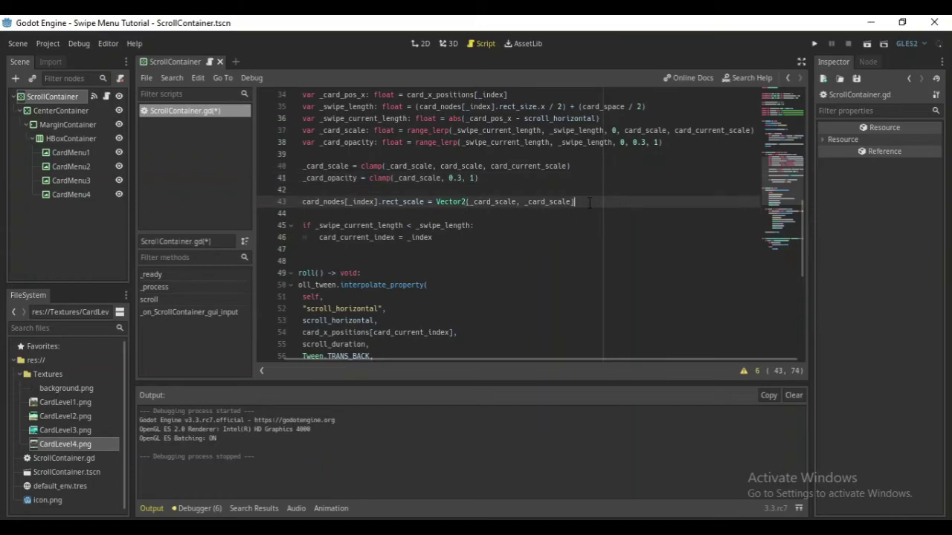
{"action": "key", "text": "Return"}
{"action": "type", "text": "card_no"}
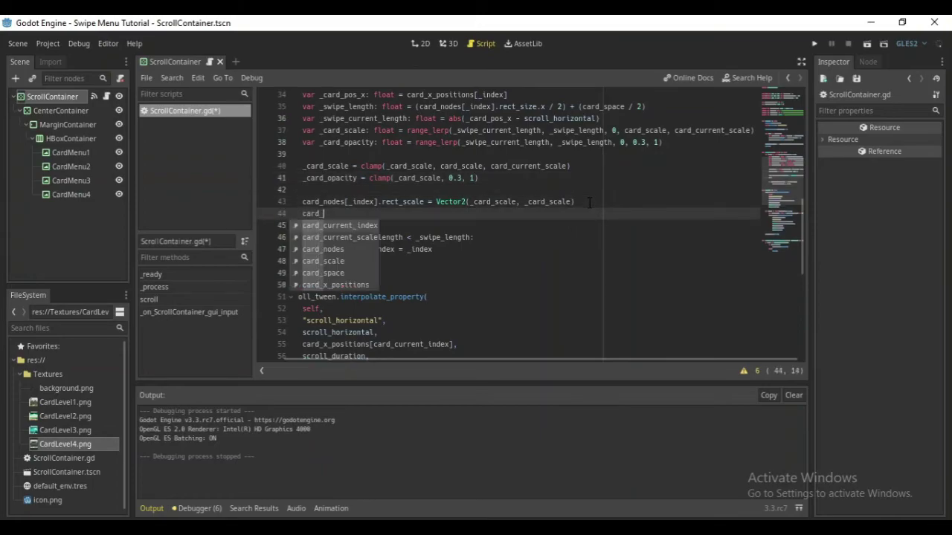
{"action": "key", "text": "Return"}
{"action": "type", "text": "["}
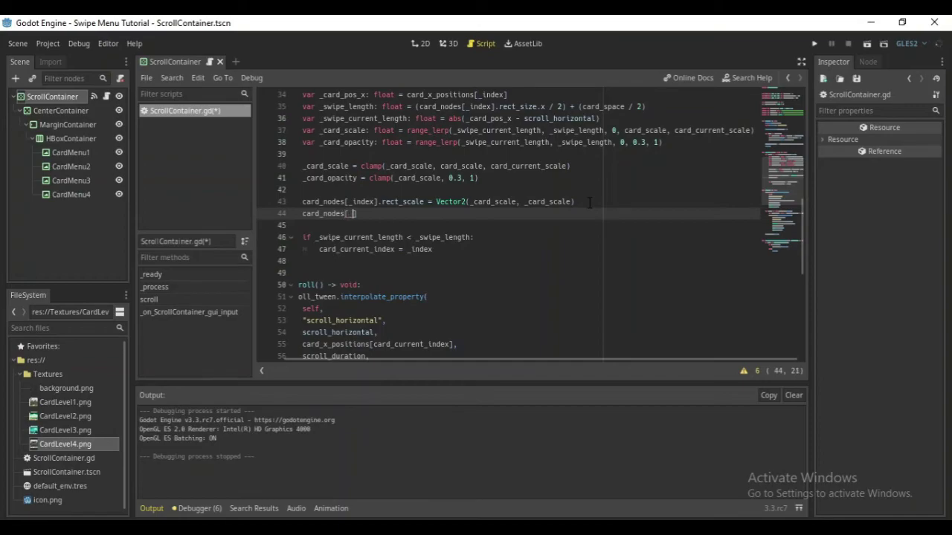
{"action": "type", "text": "_in"}
{"action": "key", "text": "Return"}
{"action": "key", "text": "Right"}
{"action": "type", "text": ".mo"}
{"action": "type", "text": "dulate.a"}
{"action": "type", "text": " = "}
{"action": "type", "text": "_car"}
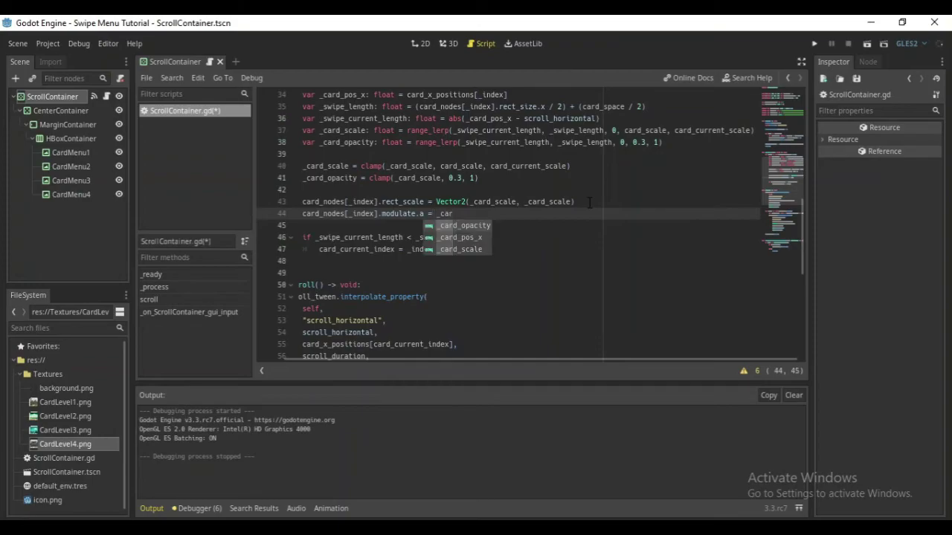
{"action": "key", "text": "Return"}
{"action": "key", "text": "ctrl+s"}
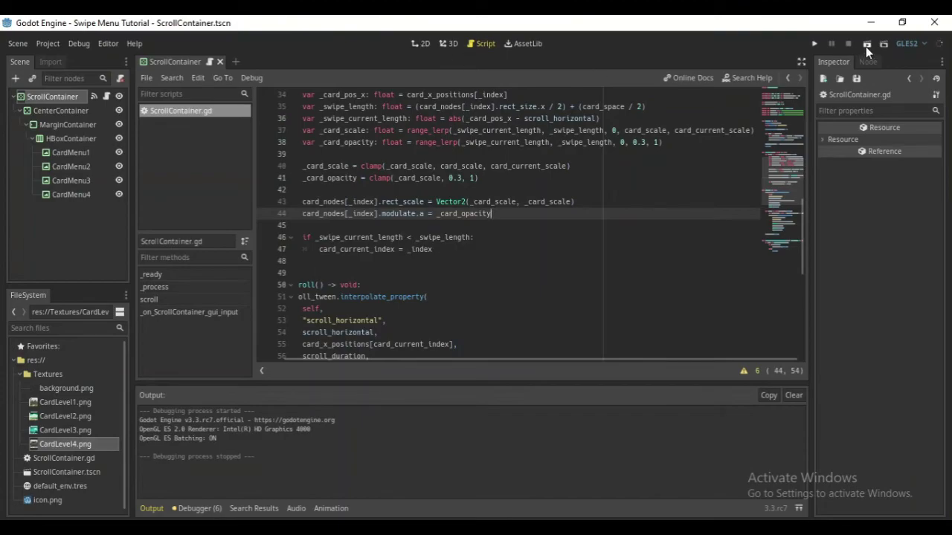
{"action": "key", "text": "F5"}
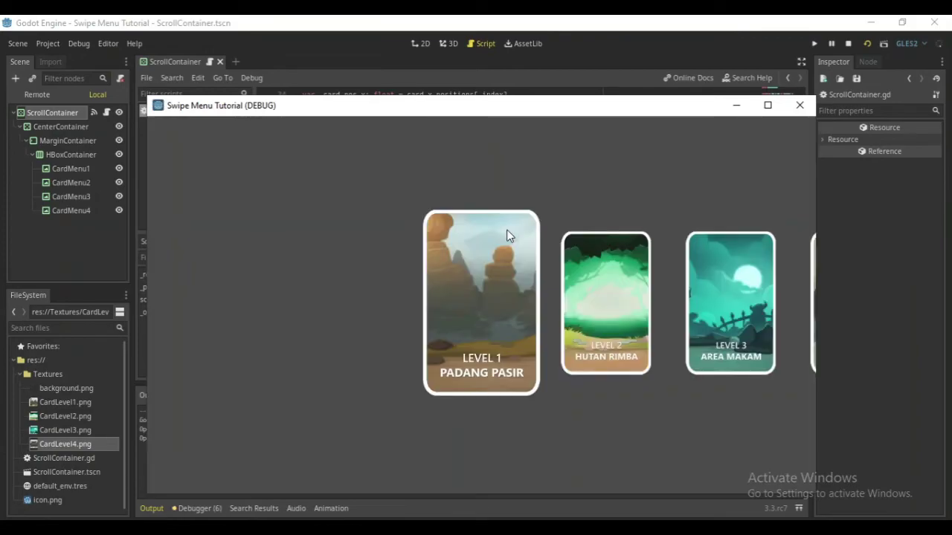
{"action": "left_click_drag", "start_coordinate": [507, 233], "coordinate": [383, 270]}
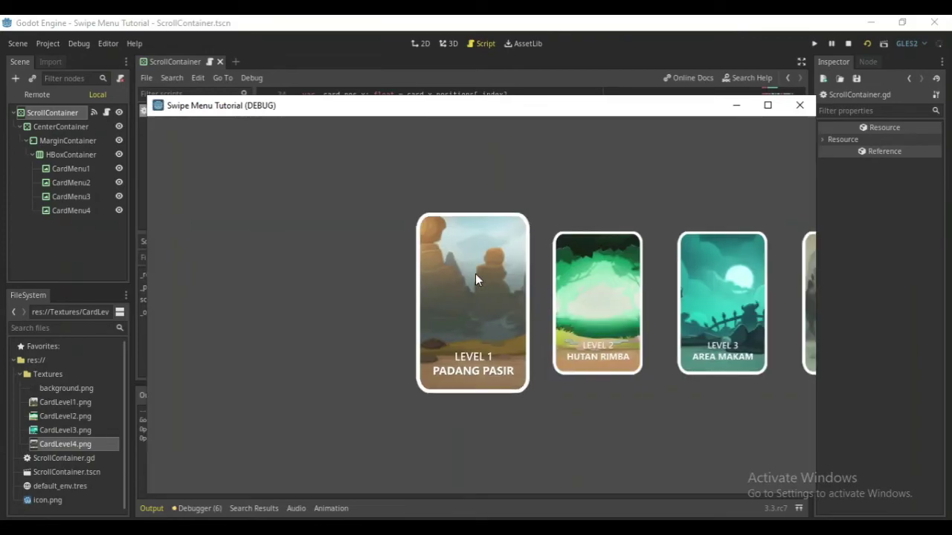
{"action": "mouse_move", "coordinate": [477, 280]}
{"action": "left_mouse_down"}
{"action": "mouse_move", "coordinate": [440, 284]}
{"action": "mouse_move", "coordinate": [583, 289]}
{"action": "left_mouse_up"}
{"action": "mouse_move", "coordinate": [505, 298]}
{"action": "left_mouse_down"}
{"action": "mouse_move", "coordinate": [381, 285]}
{"action": "mouse_move", "coordinate": [545, 284]}
{"action": "left_mouse_up"}
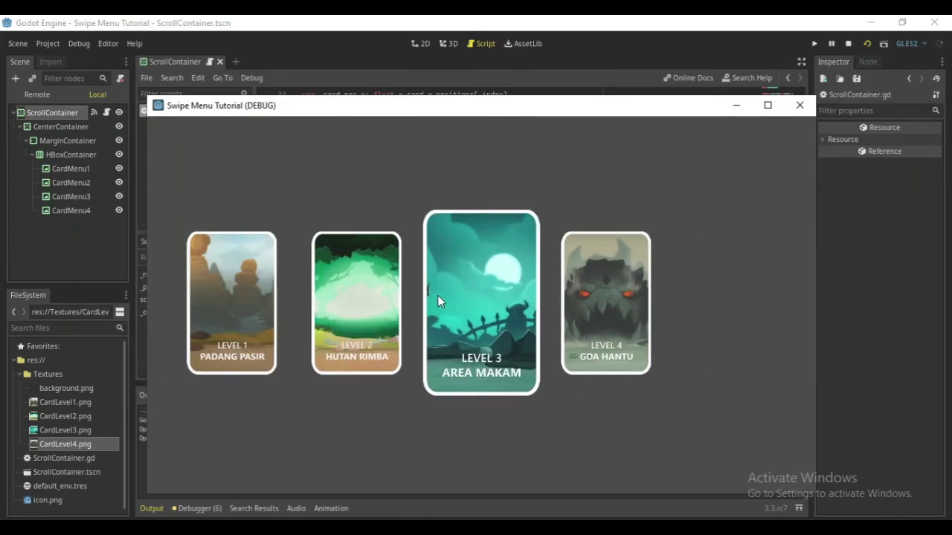
{"action": "mouse_move", "coordinate": [437, 296]}
{"action": "left_mouse_down"}
{"action": "mouse_move", "coordinate": [476, 300]}
{"action": "mouse_move", "coordinate": [416, 297]}
{"action": "left_mouse_up"}
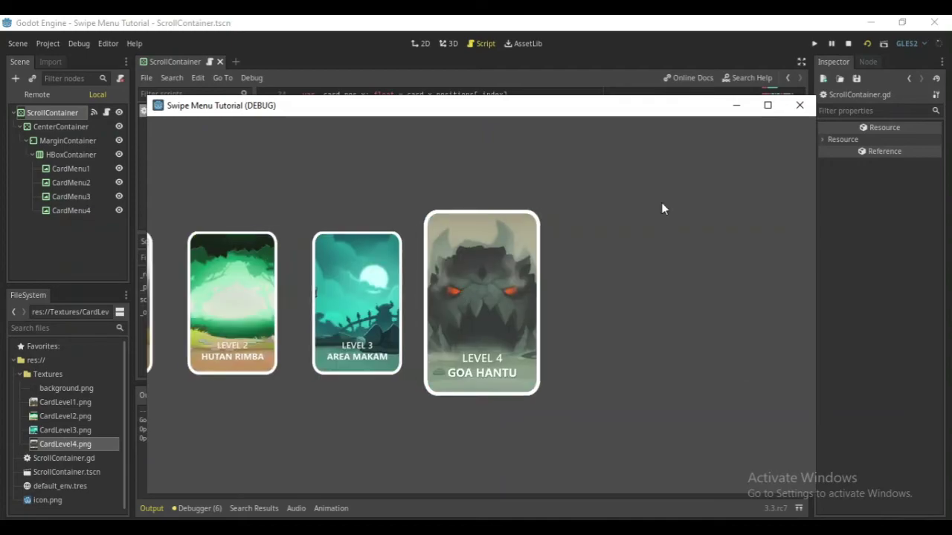
{"action": "left_click", "coordinate": [801, 107]}
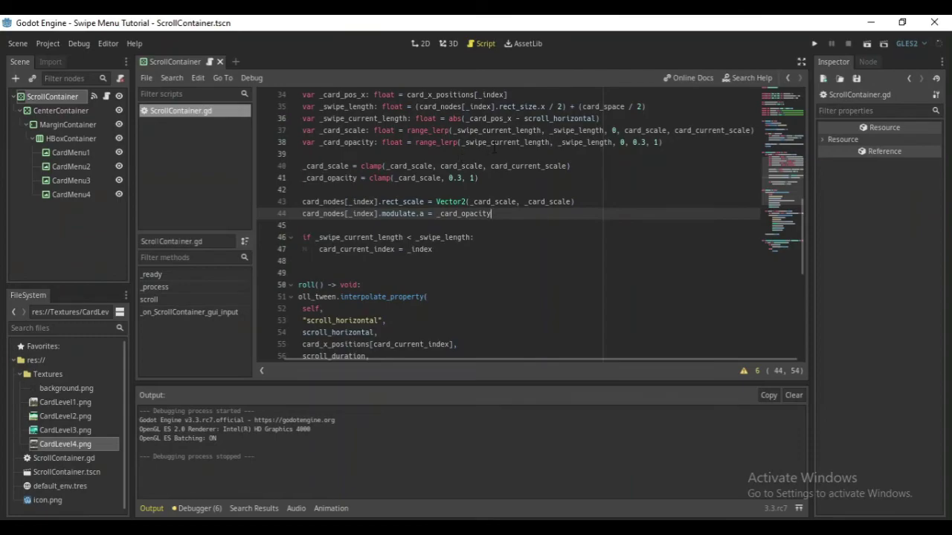
{"action": "double_click", "coordinate": [494, 143]}
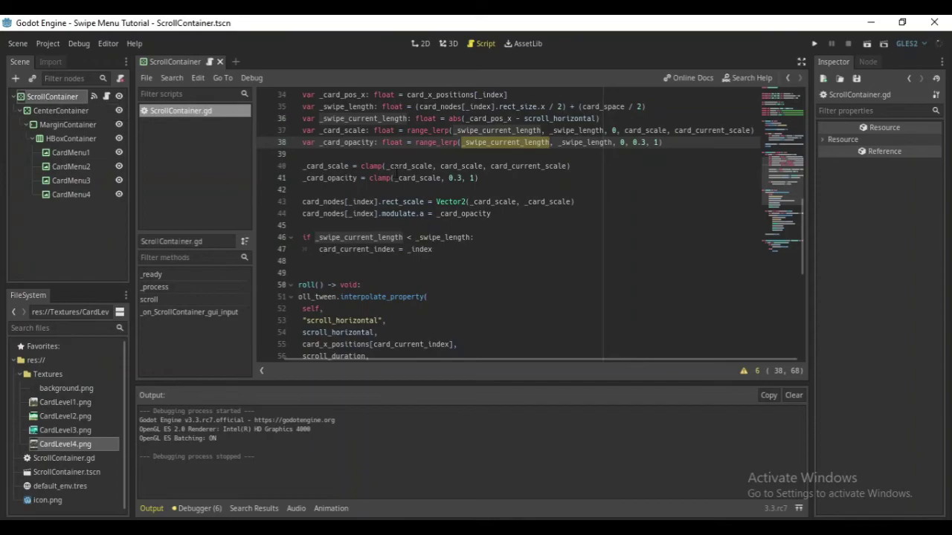
Replace _card_scale with _card_opacity in the opacity clamp on line 41, and save.
{"action": "double_click", "coordinate": [356, 143]}
{"action": "key", "text": "ctrl+c"}
{"action": "double_click", "coordinate": [431, 179]}
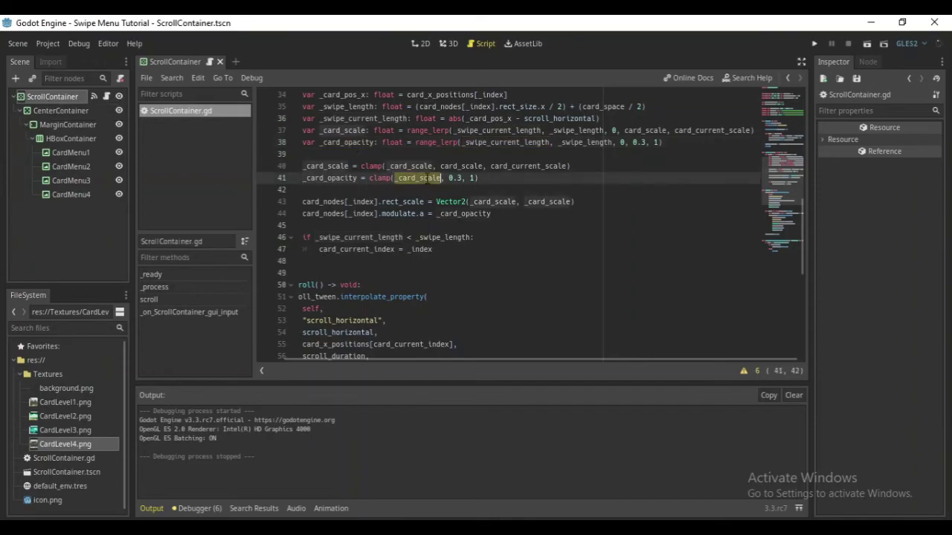
{"action": "key", "text": "ctrl+v"}
{"action": "key", "text": "ctrl+s"}
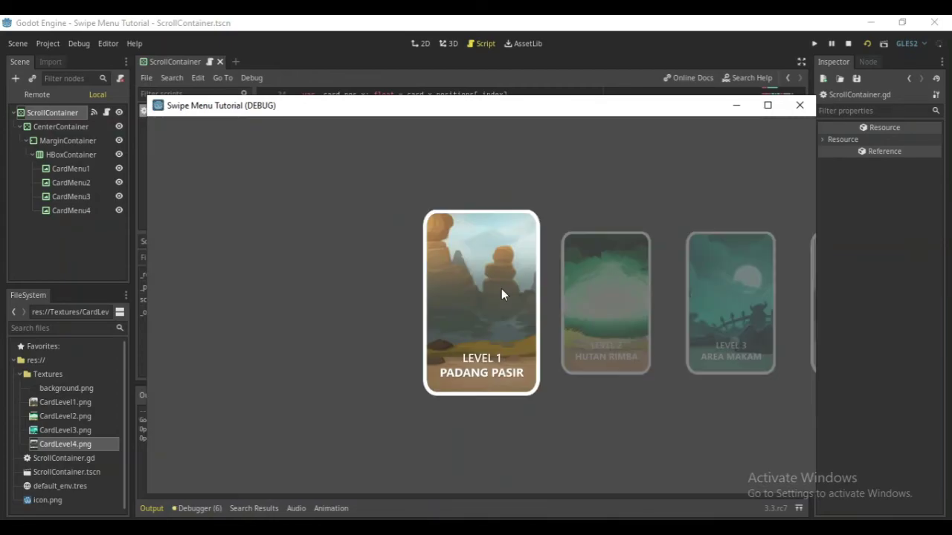
Swipe-test the running level cards, ending on Level 3, then stop the game.
{"action": "left_click_drag", "start_coordinate": [501, 288], "coordinate": [409, 295]}
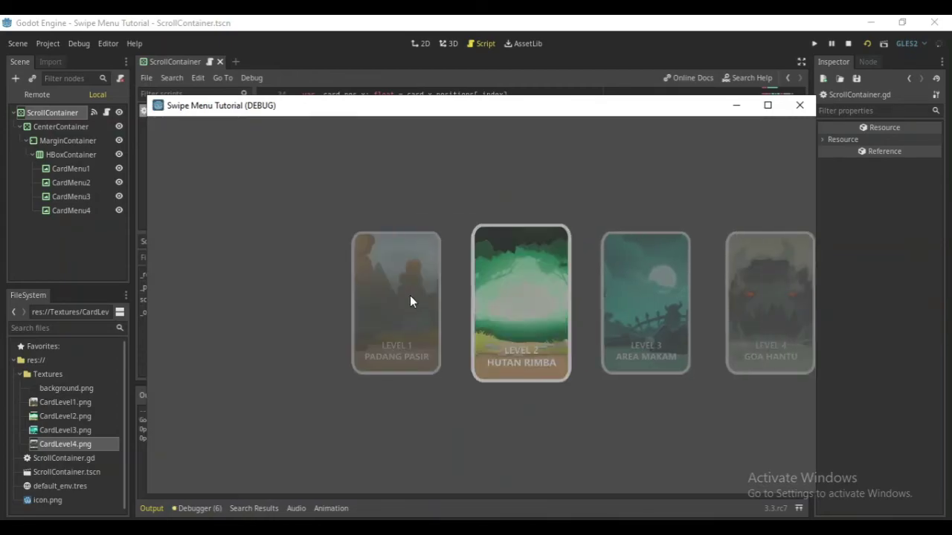
{"action": "mouse_move", "coordinate": [517, 314]}
{"action": "left_mouse_down"}
{"action": "mouse_move", "coordinate": [374, 322]}
{"action": "mouse_move", "coordinate": [515, 317]}
{"action": "mouse_move", "coordinate": [582, 298]}
{"action": "left_mouse_up"}
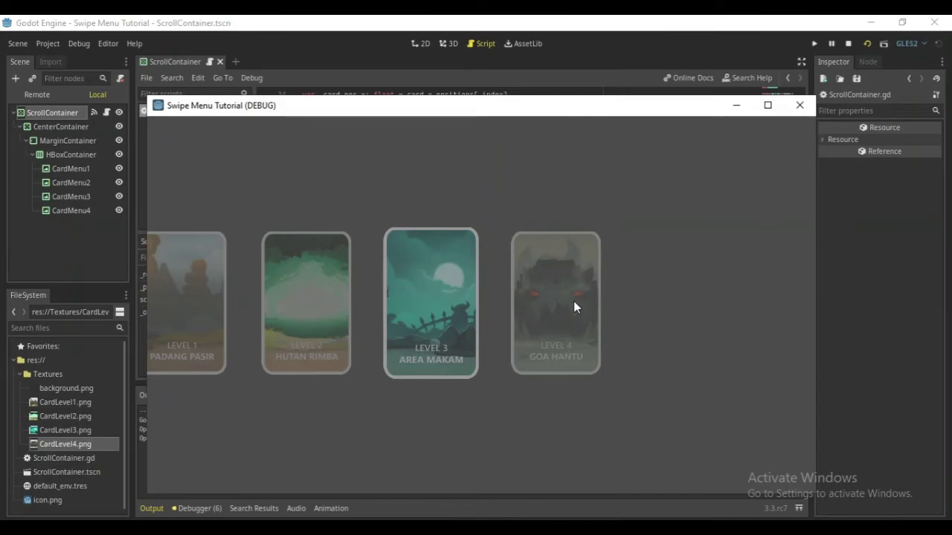
{"action": "left_click", "coordinate": [799, 105]}
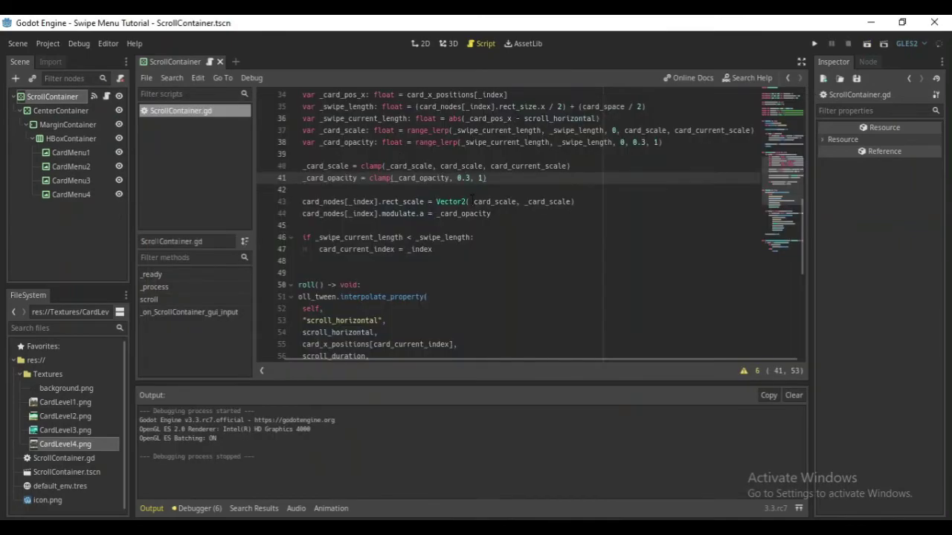
Change line 68's Tween.TRANS_BACK to TRANS_QUAD, save, and return to the 2D view.
{"action": "scroll", "coordinate": [517, 243], "scroll_direction": "down", "scroll_amount": 2}
{"action": "scroll", "coordinate": [461, 297], "scroll_direction": "down", "scroll_amount": 2}
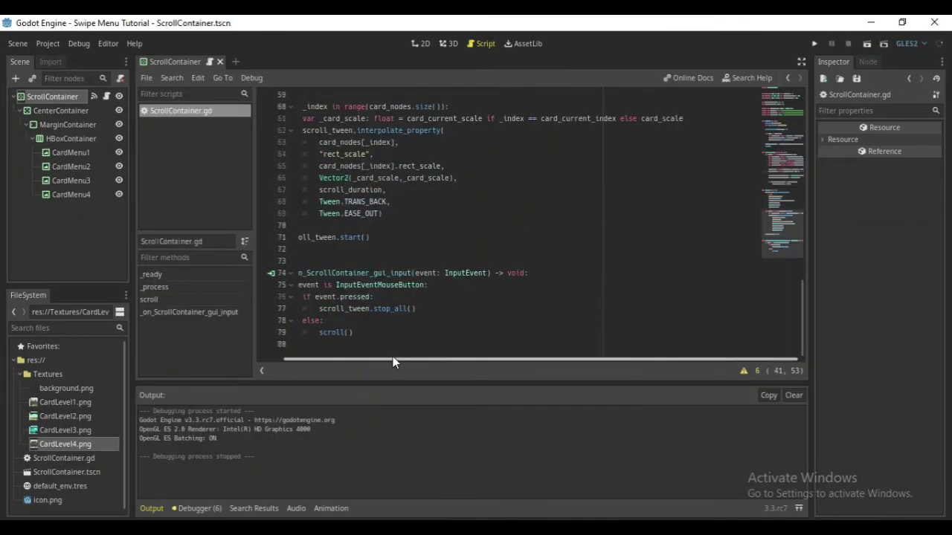
{"action": "scroll", "coordinate": [393, 359], "scroll_direction": "left", "scroll_amount": 1}
{"action": "left_click", "coordinate": [394, 201]}
{"action": "double_click", "coordinate": [394, 202]}
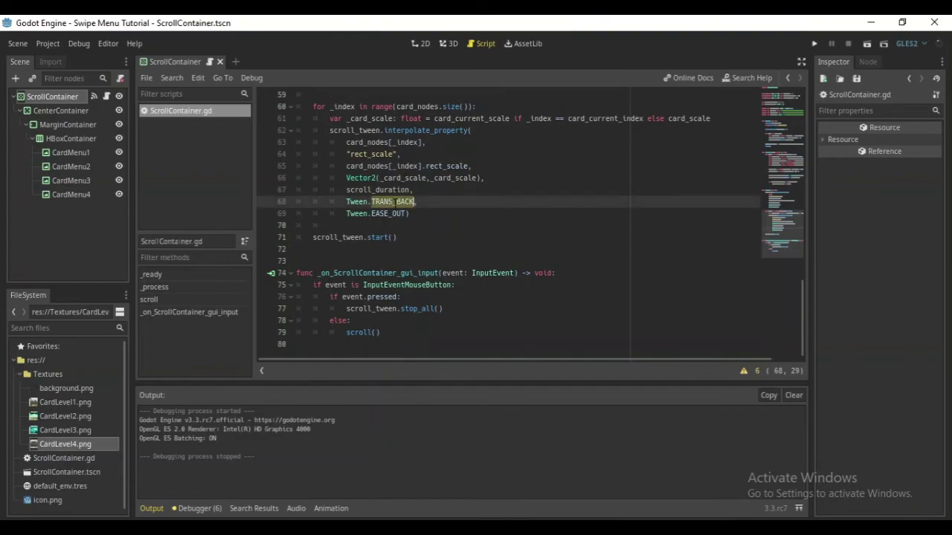
{"action": "type", "text": "TRANS"}
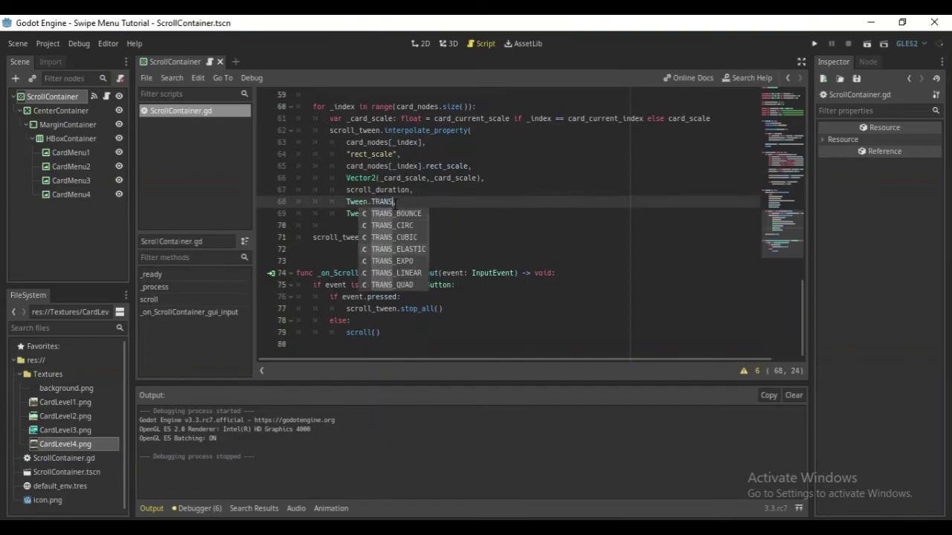
{"action": "type", "text": "_Q"}
{"action": "key", "text": "Return"}
{"action": "type", "text": ","}
{"action": "key", "text": "ctrl+s"}
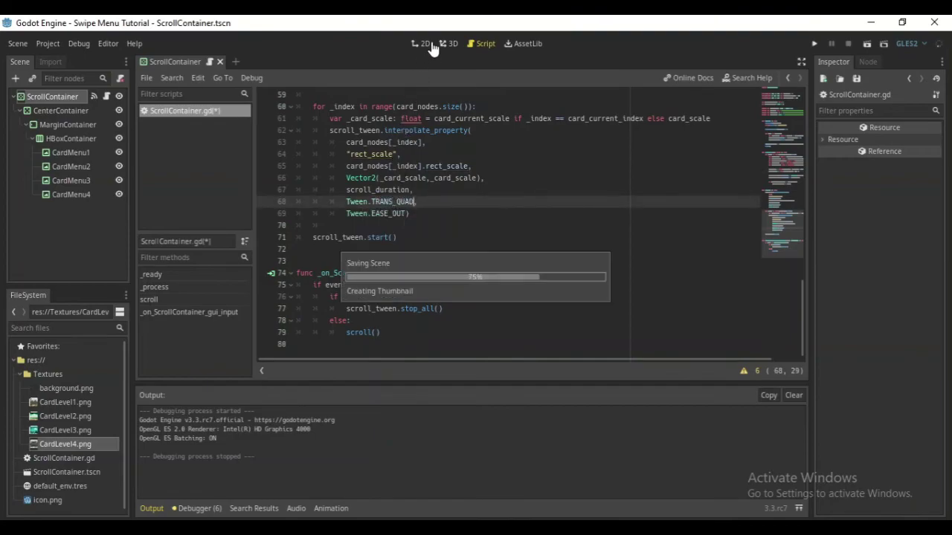
{"action": "left_click", "coordinate": [421, 43]}
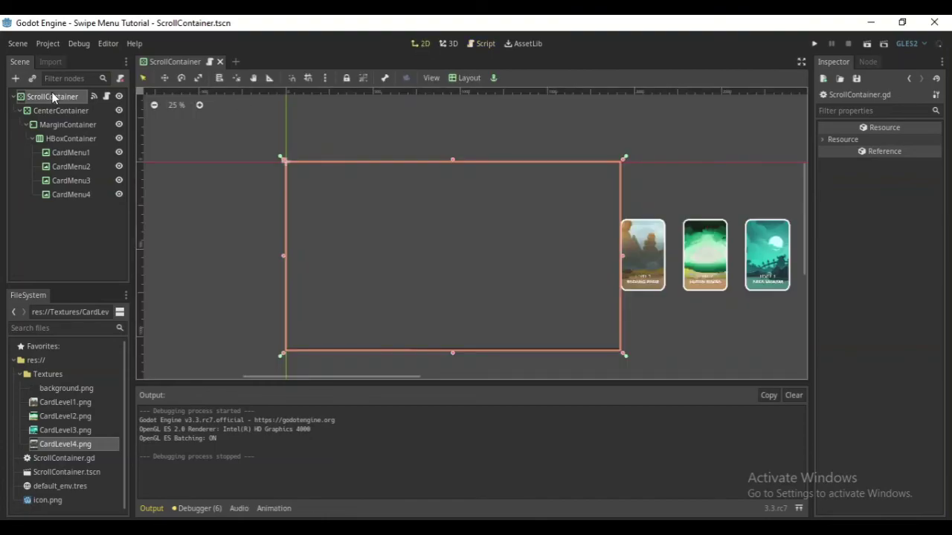
Create a new scene with a plain Node root and a TextureRect child named BG.
{"action": "left_click", "coordinate": [235, 61]}
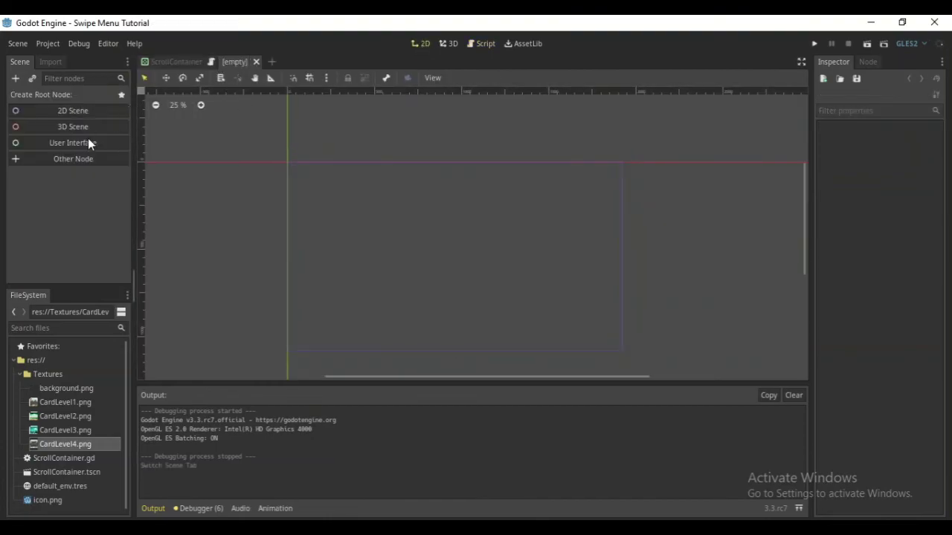
{"action": "left_click", "coordinate": [52, 159]}
{"action": "double_click", "coordinate": [360, 157]}
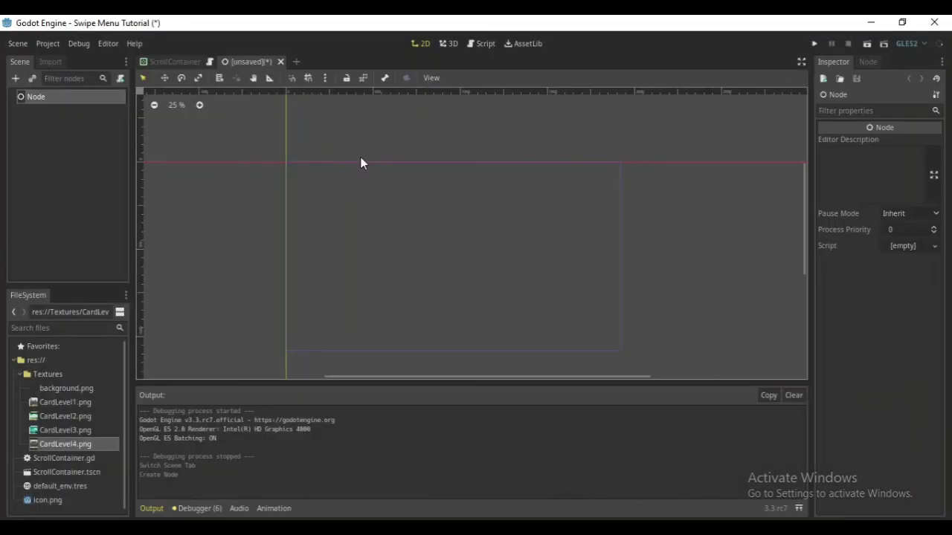
{"action": "left_click", "coordinate": [17, 78]}
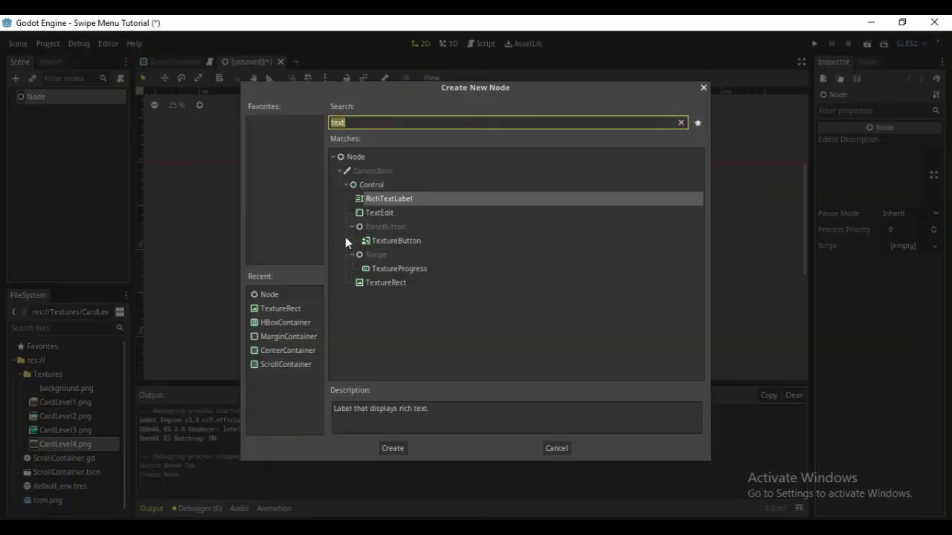
{"action": "left_click", "coordinate": [285, 311]}
{"action": "key", "text": "Return"}
{"action": "double_click", "coordinate": [41, 108]}
{"action": "type", "text": "BG"}
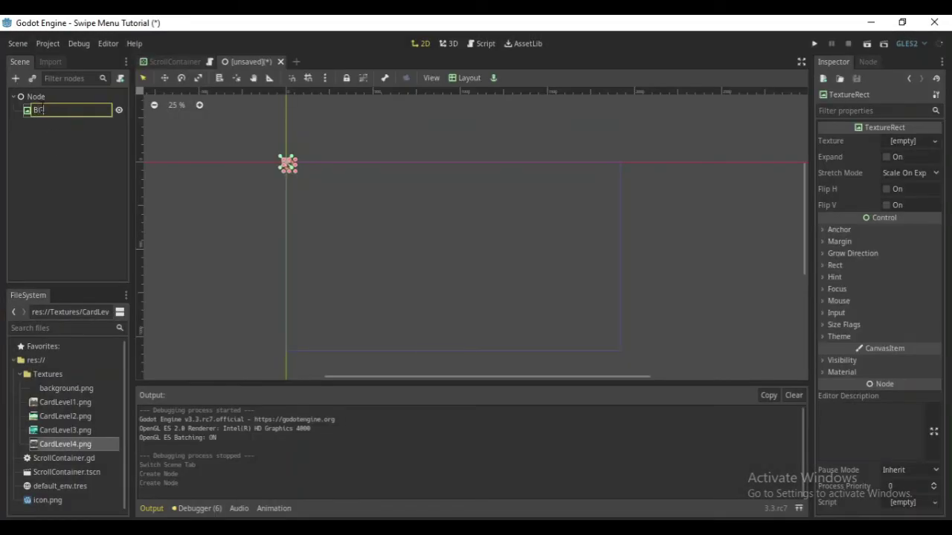
{"action": "key", "text": "Return"}
Give BG background.png tiled Full Rect, Mouse Filter Ignore, and lock it.
{"action": "mouse_move", "coordinate": [65, 388]}
{"action": "left_mouse_down"}
{"action": "mouse_move", "coordinate": [381, 383]}
{"action": "mouse_move", "coordinate": [911, 141]}
{"action": "left_mouse_up"}
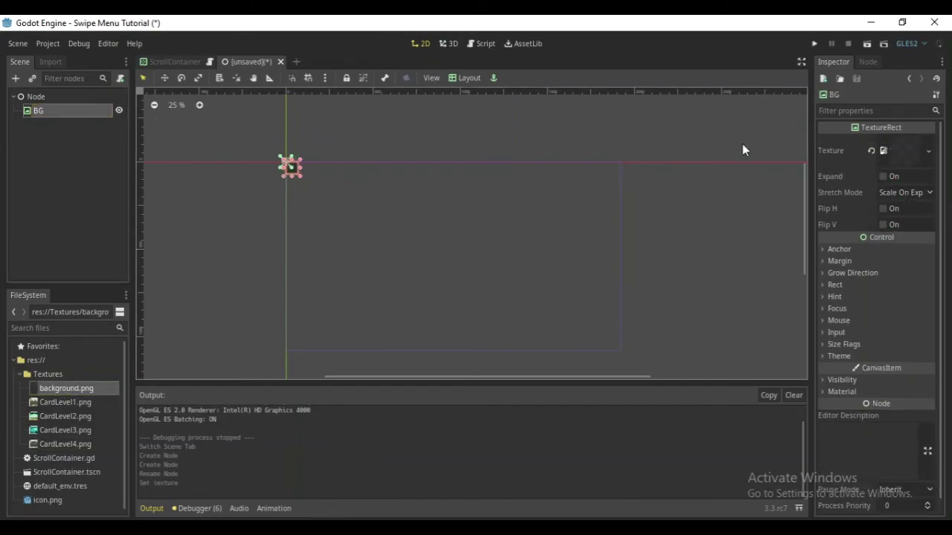
{"action": "left_click", "coordinate": [465, 77]}
{"action": "left_click", "coordinate": [475, 307]}
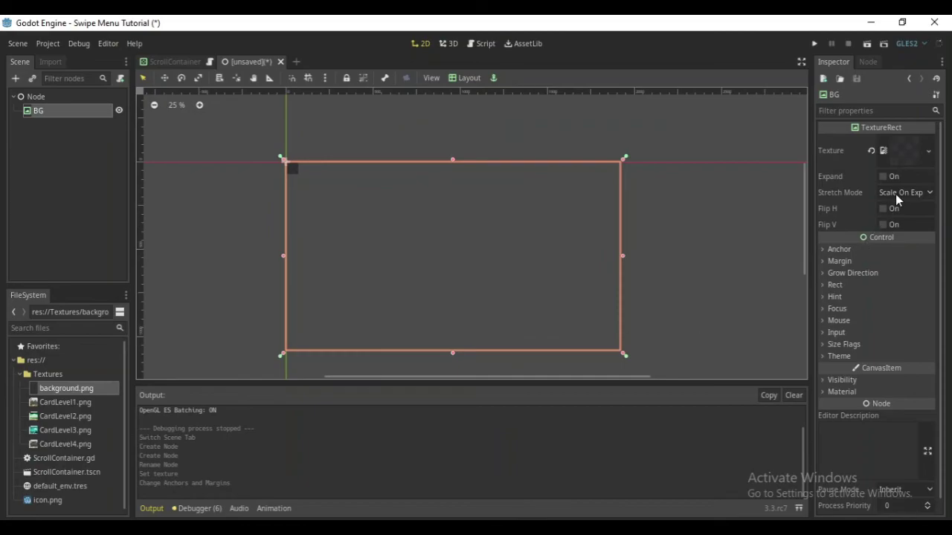
{"action": "left_click", "coordinate": [896, 194]}
{"action": "left_click", "coordinate": [878, 236]}
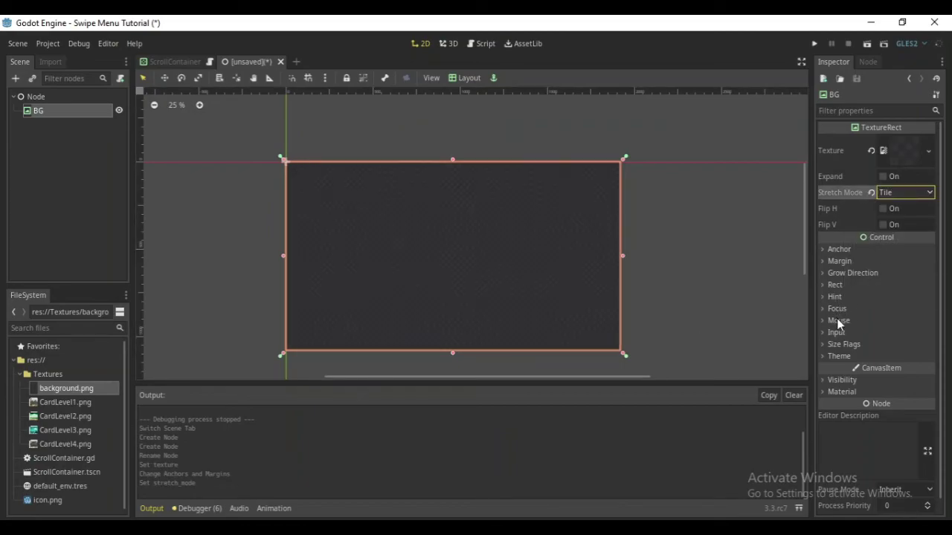
{"action": "left_click", "coordinate": [838, 320]}
{"action": "left_click", "coordinate": [899, 334]}
{"action": "left_click", "coordinate": [896, 376]}
{"action": "left_click", "coordinate": [347, 78]}
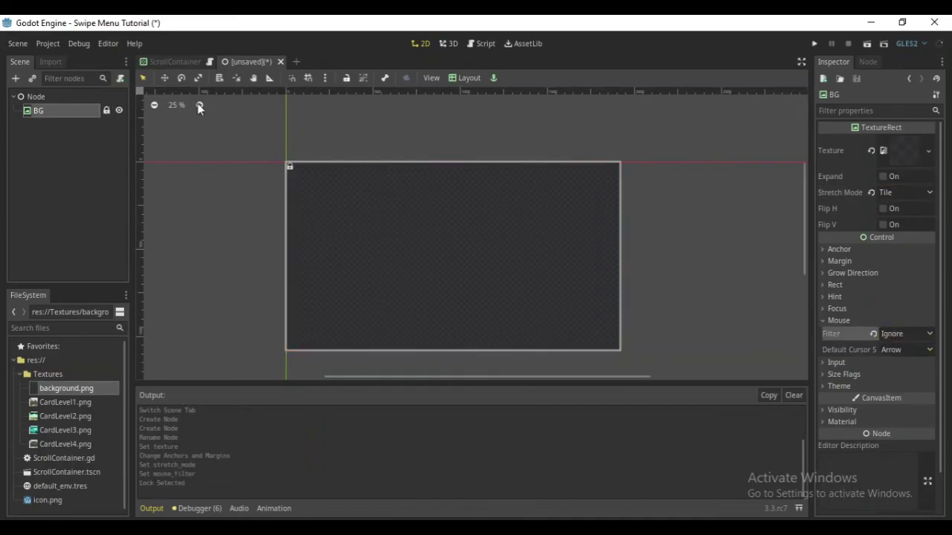
Save the scene as Menu.tscn.
{"action": "left_click", "coordinate": [50, 97]}
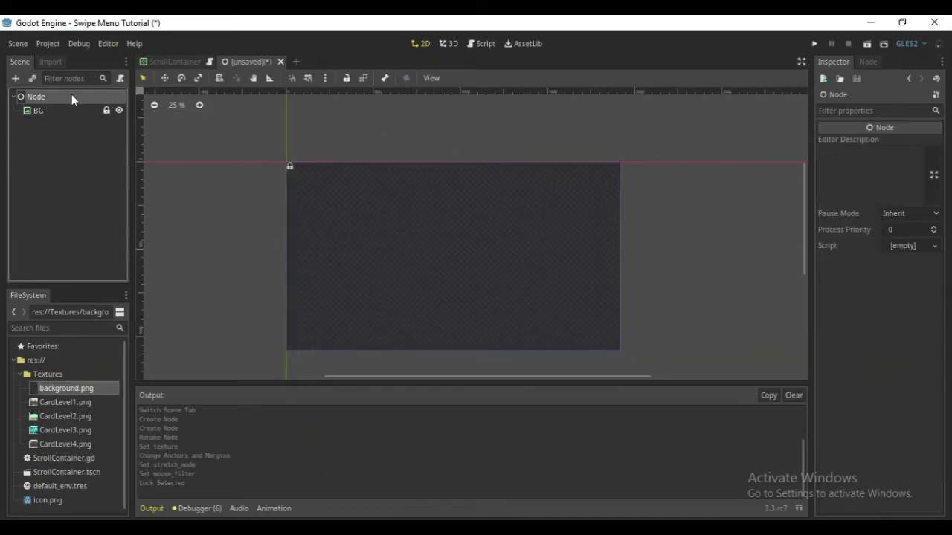
{"action": "key", "text": "ctrl+s"}
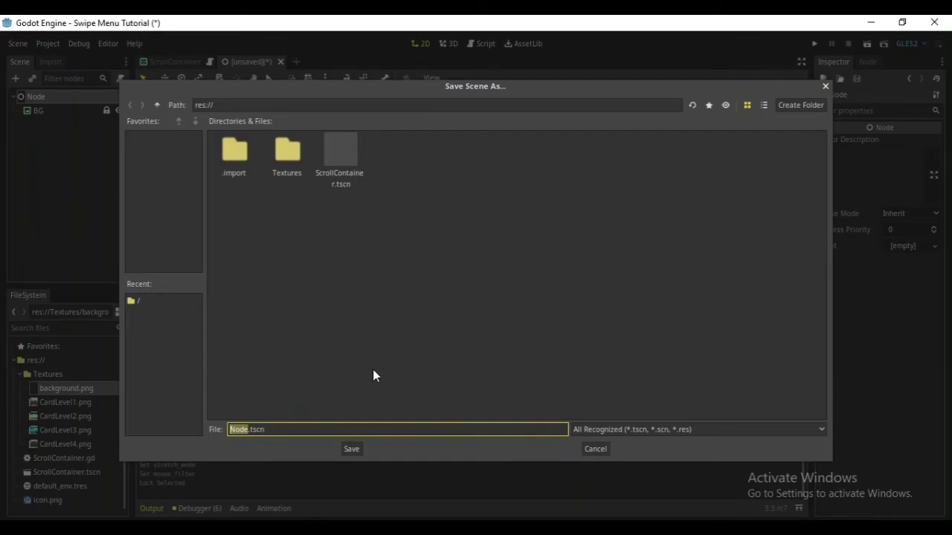
{"action": "type", "text": "MEN"}
{"action": "key", "text": "BackSpace"}
{"action": "type", "text": "NU"}
{"action": "key", "text": "BackSpace"}
{"action": "key", "text": "BackSpace"}
{"action": "key", "text": "BackSpace"}
{"action": "type", "text": "enu"}
{"action": "left_click", "coordinate": [349, 449]}
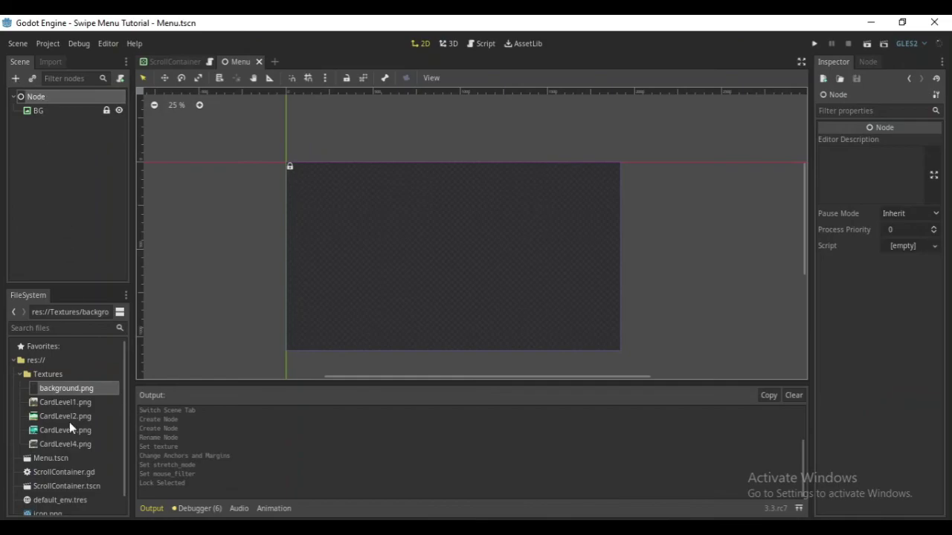
Instance ScrollContainer.tscn into the menu and shrink it to a horizontal strip.
{"action": "left_click", "coordinate": [19, 374]}
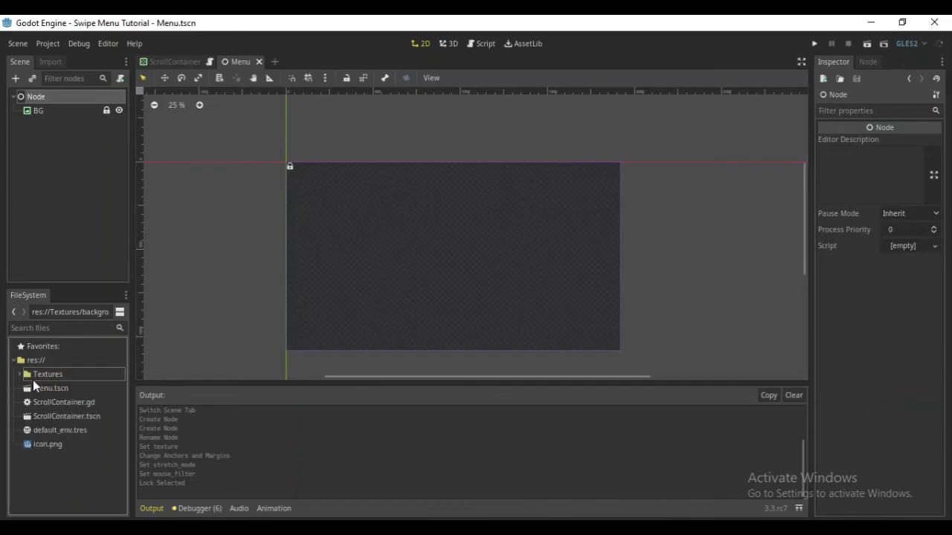
{"action": "left_click_drag", "start_coordinate": [69, 414], "coordinate": [42, 106]}
{"action": "left_click", "coordinate": [40, 125]}
{"action": "left_click", "coordinate": [49, 123]}
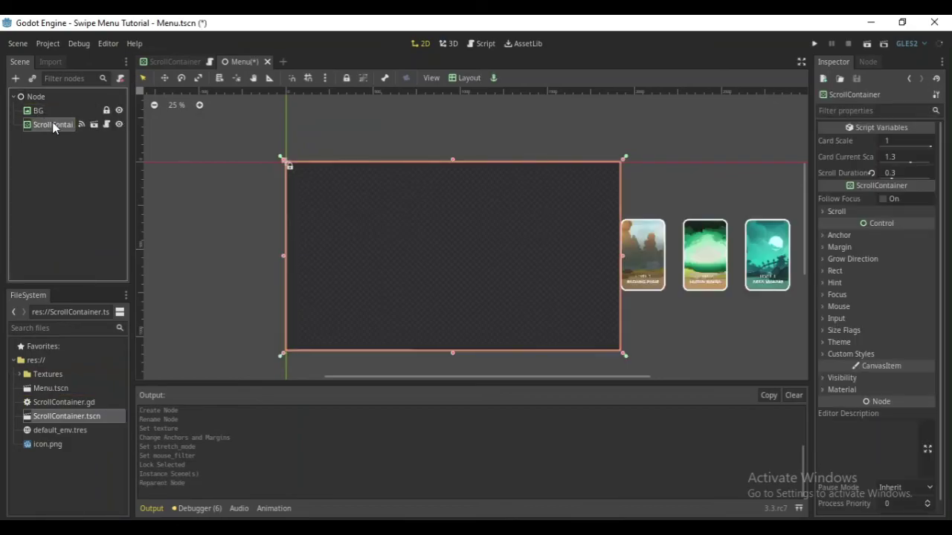
{"action": "left_click_drag", "start_coordinate": [453, 159], "coordinate": [461, 202]}
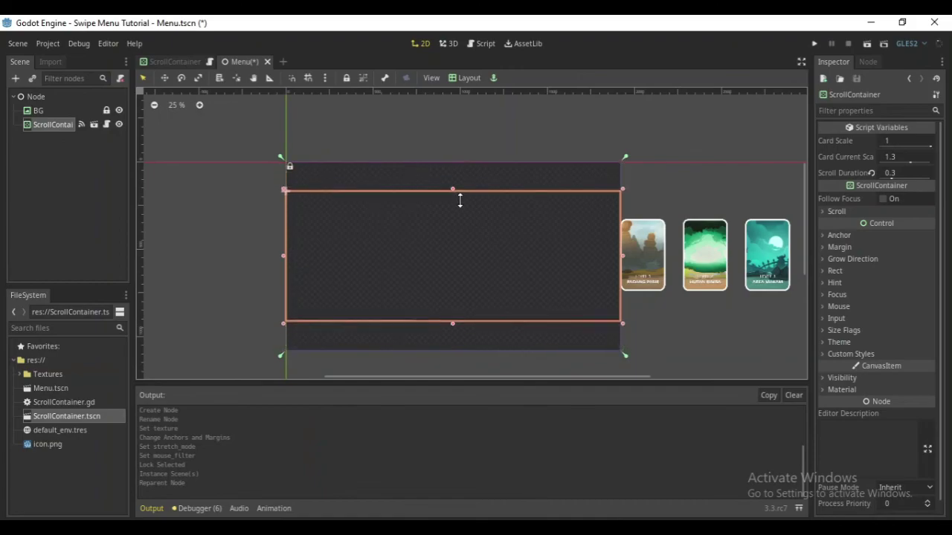
Add a StyleBoxFlat as the container's Bg style with a near-black fill.
{"action": "left_click", "coordinate": [827, 354]}
{"action": "left_click", "coordinate": [926, 368]}
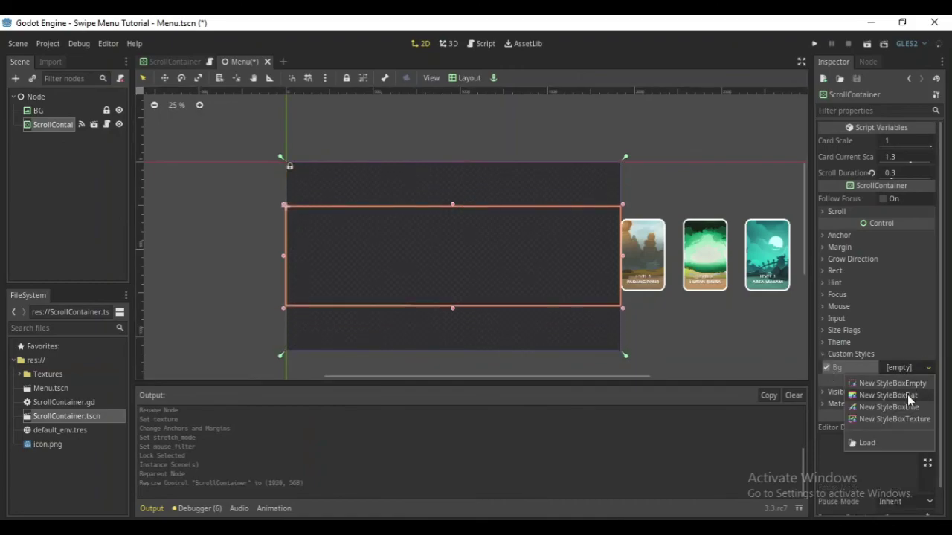
{"action": "left_click", "coordinate": [907, 395]}
{"action": "left_click", "coordinate": [899, 368]}
{"action": "scroll", "coordinate": [898, 368], "scroll_direction": "down", "scroll_amount": 3}
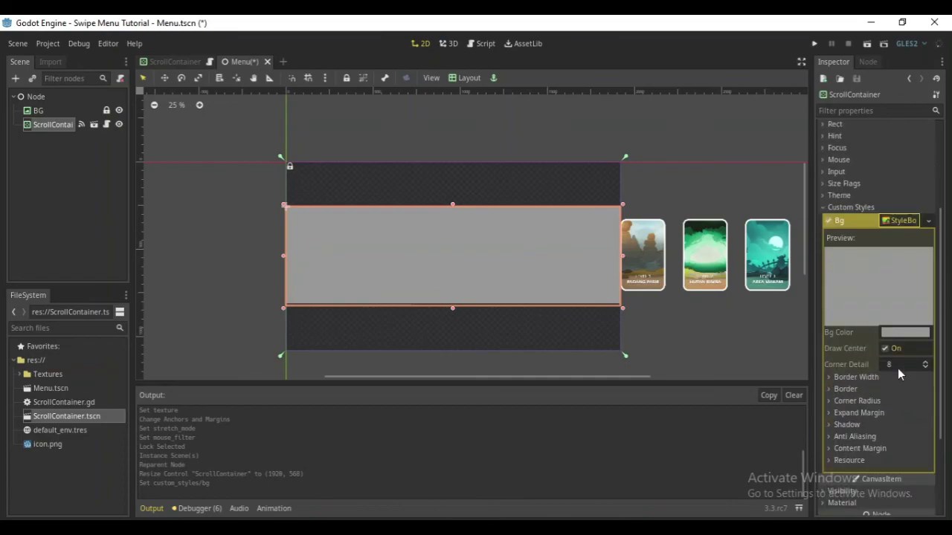
{"action": "left_click", "coordinate": [900, 334]}
{"action": "left_click_drag", "start_coordinate": [722, 102], "coordinate": [657, 198]}
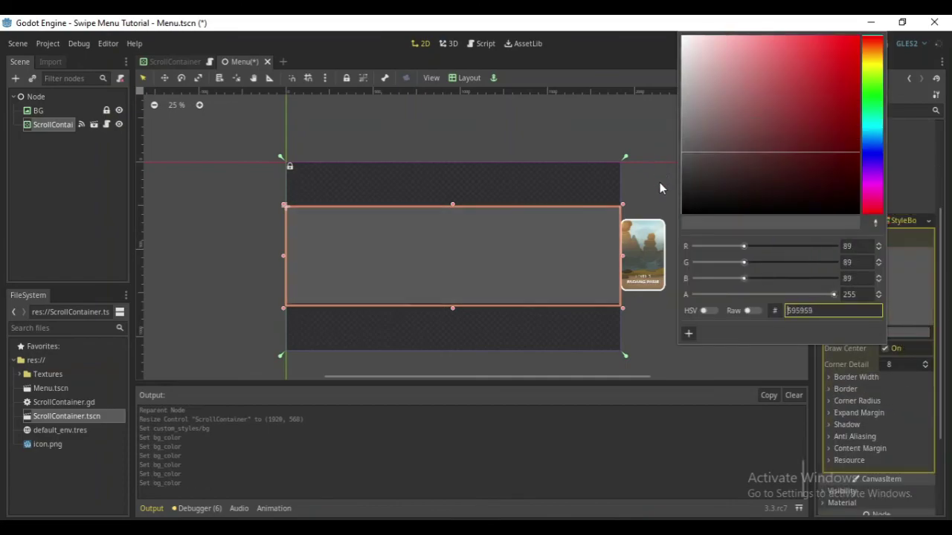
{"action": "left_click", "coordinate": [635, 69]}
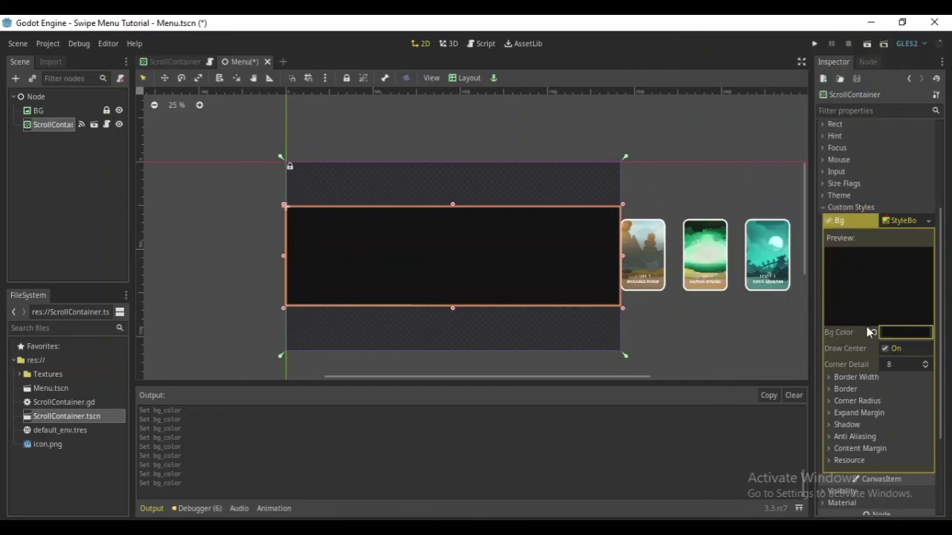
Set the StyleBoxFlat border colour to white.
{"action": "left_click", "coordinate": [848, 389]}
{"action": "left_click", "coordinate": [883, 400]}
{"action": "left_click_drag", "start_coordinate": [773, 217], "coordinate": [664, 81]}
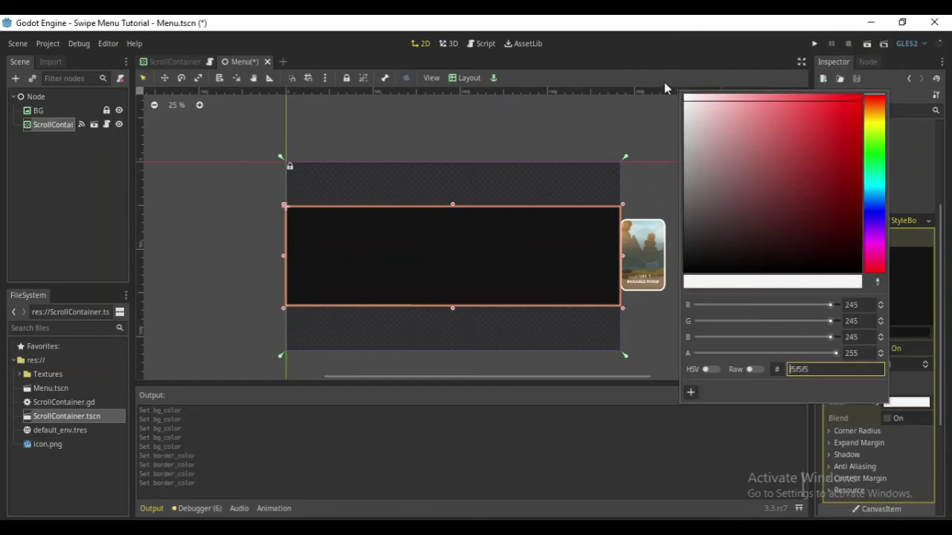
{"action": "left_click", "coordinate": [665, 57]}
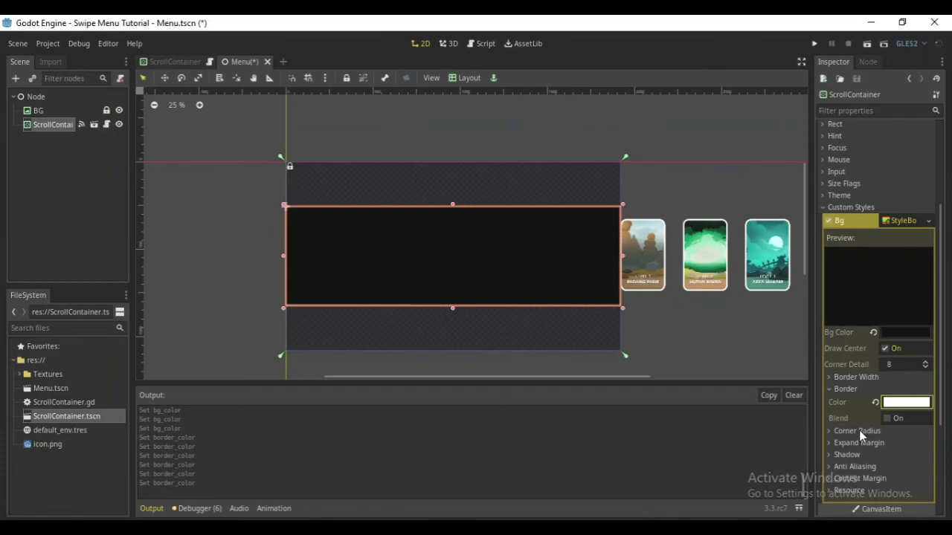
Set the top and bottom border widths to 10 and save the scene.
{"action": "left_click", "coordinate": [851, 378]}
{"action": "left_click", "coordinate": [901, 405]}
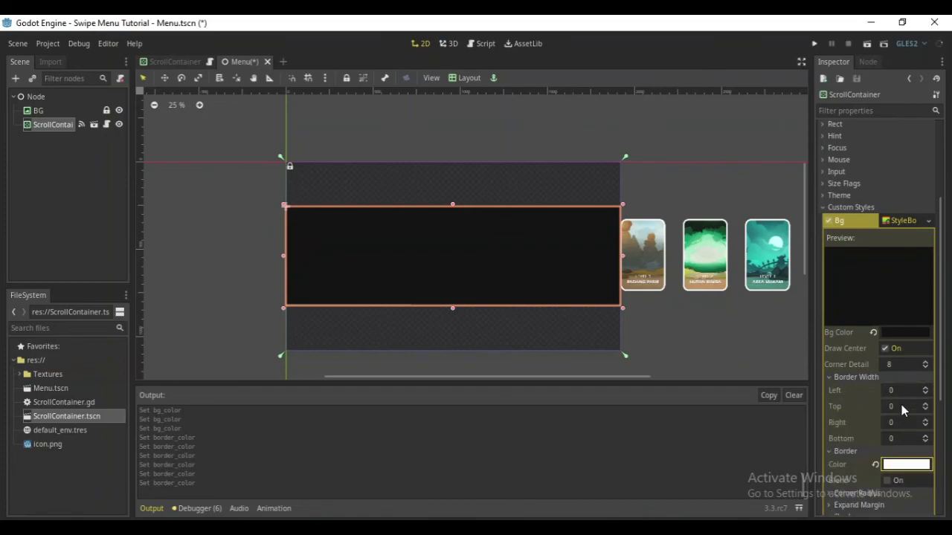
{"action": "type", "text": "10"}
{"action": "key", "text": "Return"}
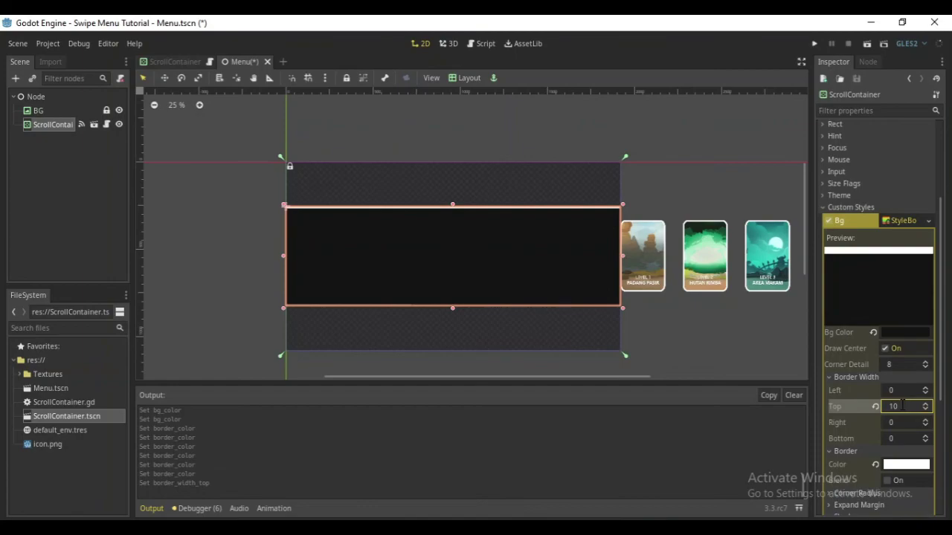
{"action": "left_click", "coordinate": [895, 437]}
{"action": "type", "text": "10"}
{"action": "key", "text": "Return"}
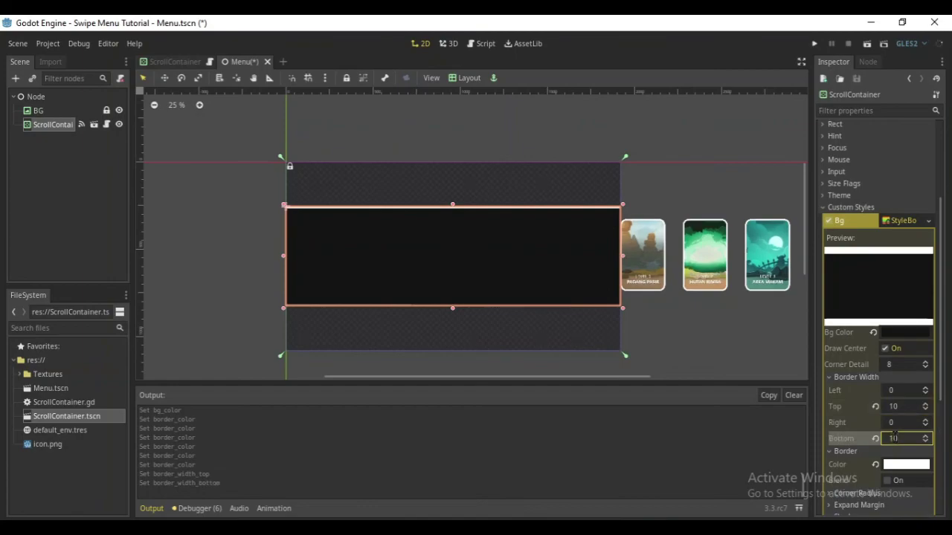
{"action": "key", "text": "ctrl+s"}
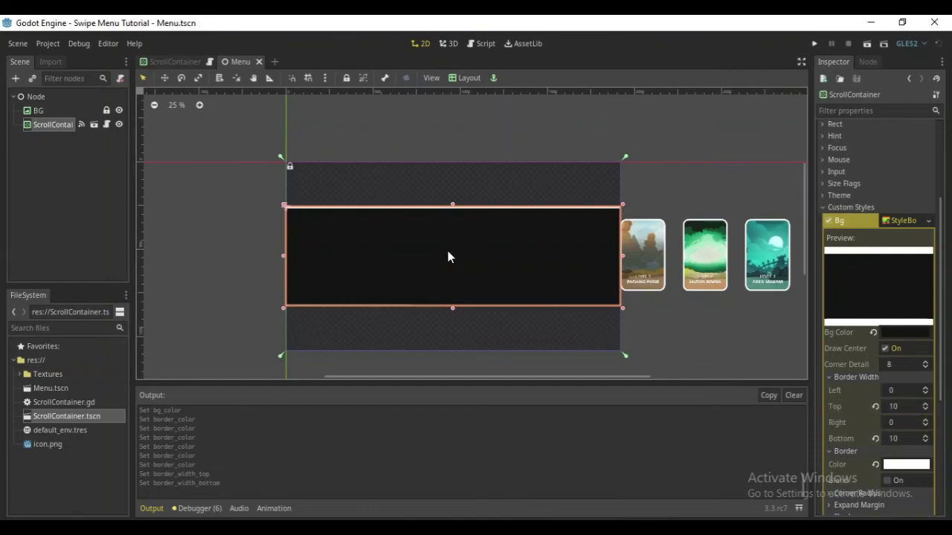
{"action": "scroll", "coordinate": [447, 251], "scroll_direction": "up", "scroll_amount": 1}
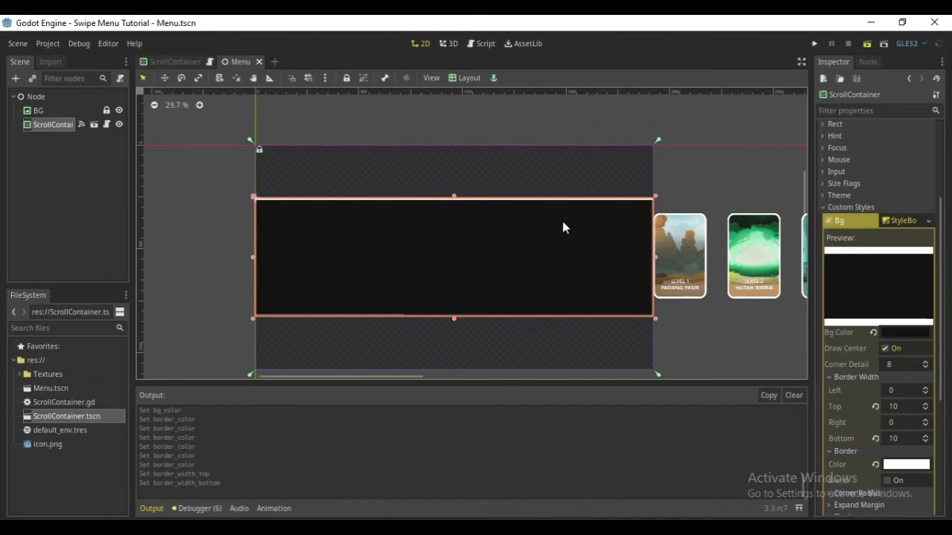
{"action": "key", "text": "ctrl+s"}
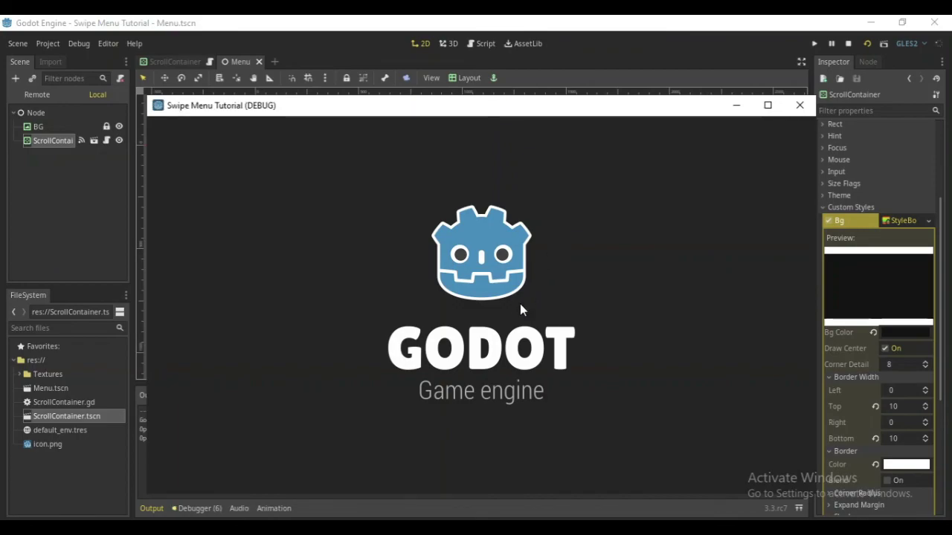
{"action": "scroll", "coordinate": [391, 319], "scroll_direction": "down", "scroll_amount": 1}
{"action": "scroll", "coordinate": [411, 301], "scroll_direction": "down", "scroll_amount": 1}
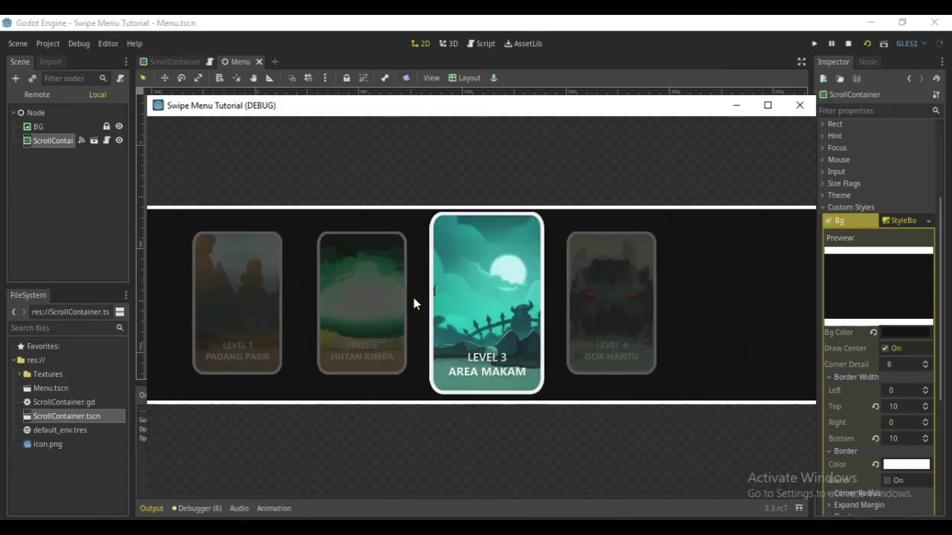
{"action": "scroll", "coordinate": [431, 300], "scroll_direction": "down", "scroll_amount": 1}
{"action": "left_click", "coordinate": [806, 106]}
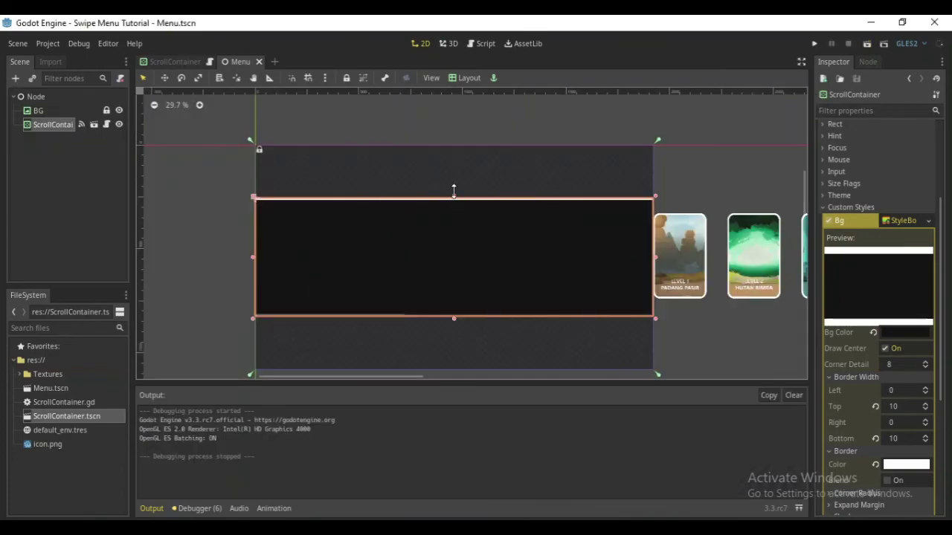
Raise the strip's top edge, run the menu, swipe Level 1 through Level 3, then stop it.
{"action": "left_click_drag", "start_coordinate": [454, 192], "coordinate": [455, 176]}
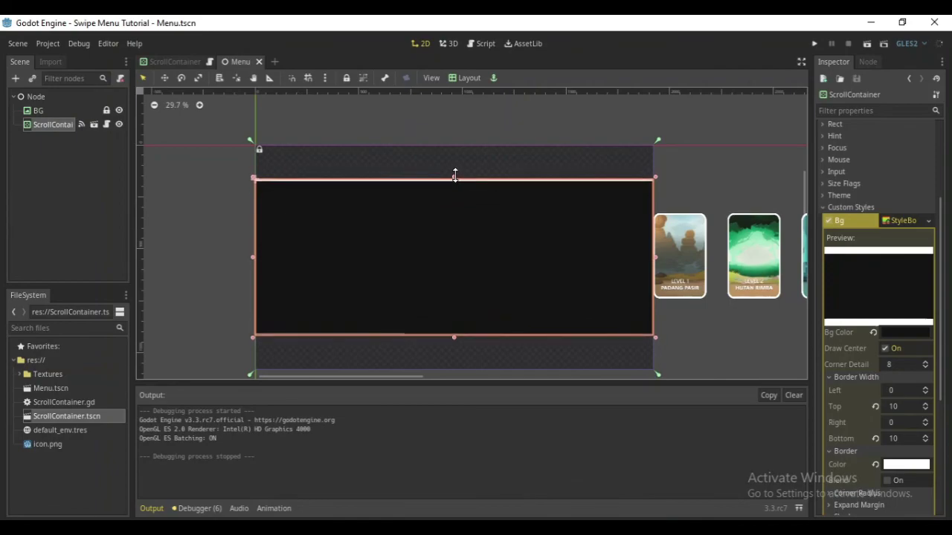
{"action": "key", "text": "ctrl+s"}
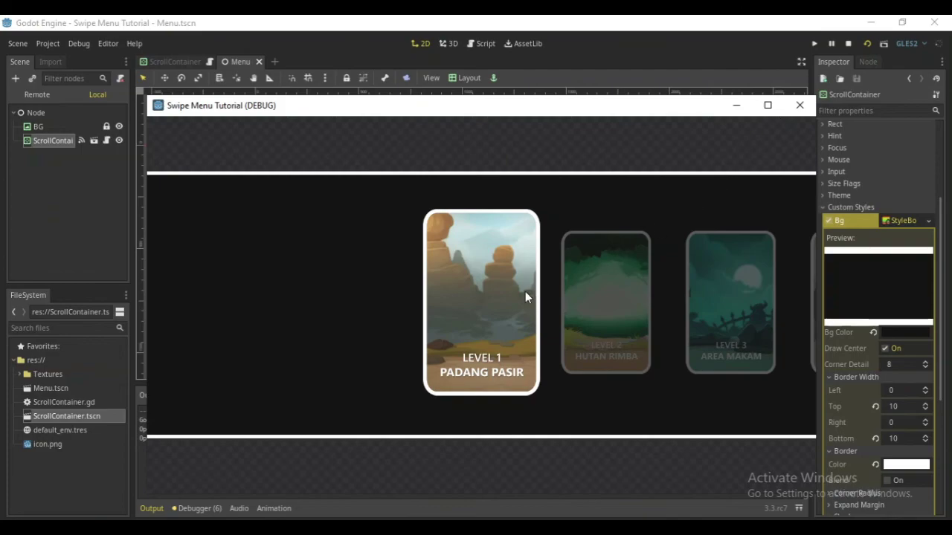
{"action": "mouse_move", "coordinate": [524, 291]}
{"action": "left_mouse_down"}
{"action": "mouse_move", "coordinate": [461, 290]}
{"action": "mouse_move", "coordinate": [467, 302]}
{"action": "mouse_move", "coordinate": [535, 303]}
{"action": "mouse_move", "coordinate": [358, 307]}
{"action": "mouse_move", "coordinate": [692, 395]}
{"action": "mouse_move", "coordinate": [602, 406]}
{"action": "left_mouse_up"}
{"action": "mouse_move", "coordinate": [516, 406]}
{"action": "left_mouse_down"}
{"action": "mouse_move", "coordinate": [448, 391]}
{"action": "mouse_move", "coordinate": [510, 401]}
{"action": "mouse_move", "coordinate": [388, 395]}
{"action": "left_mouse_up"}
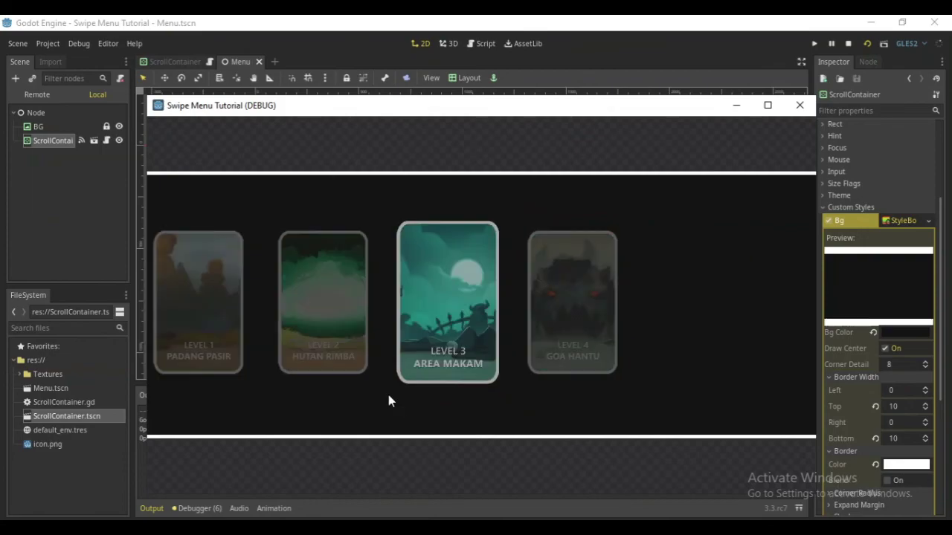
{"action": "mouse_move", "coordinate": [449, 407]}
{"action": "left_mouse_down"}
{"action": "mouse_move", "coordinate": [545, 403]}
{"action": "mouse_move", "coordinate": [379, 404]}
{"action": "mouse_move", "coordinate": [520, 387]}
{"action": "left_mouse_up"}
{"action": "left_click", "coordinate": [800, 106]}
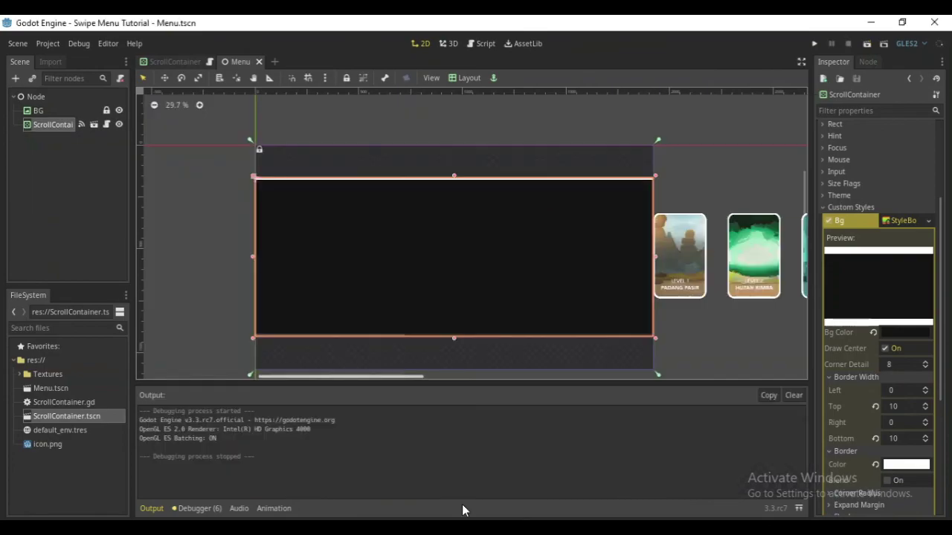